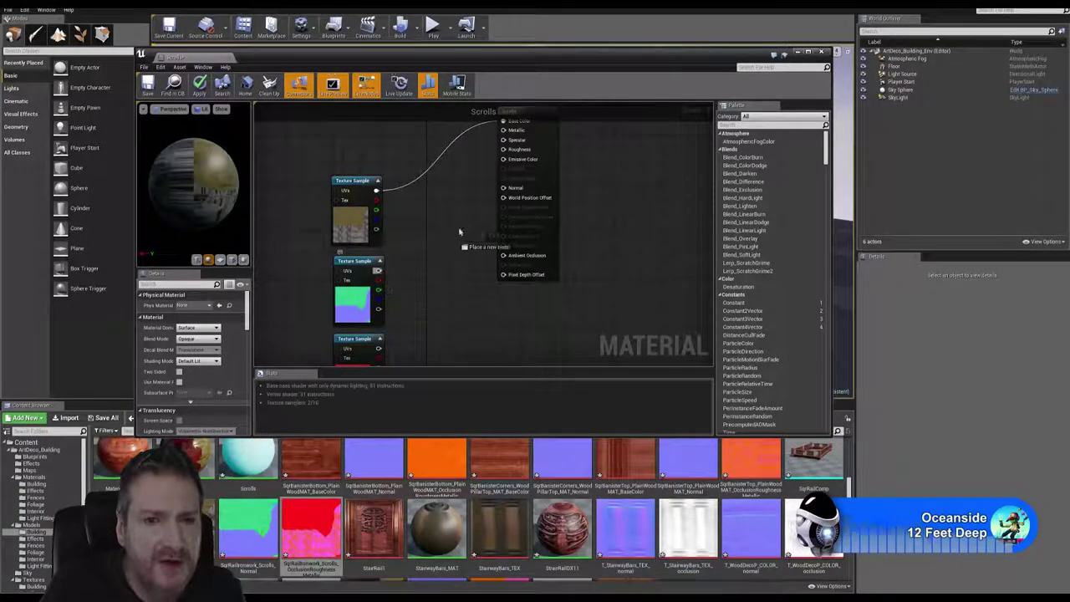
Connect the normal map's output to the Scrolls material's Normal input and the packed texture's red channel to Ambient Occlusion.
{"action": "left_click_drag", "start_coordinate": [377, 271], "coordinate": [503, 187]}
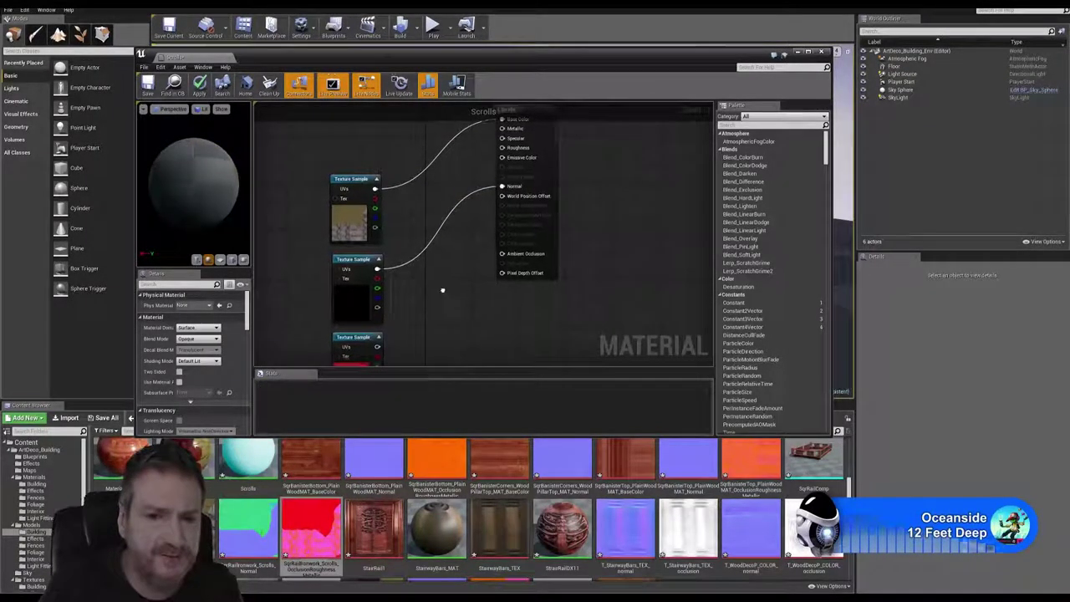
{"action": "right_click_drag", "start_coordinate": [442, 290], "coordinate": [410, 262]}
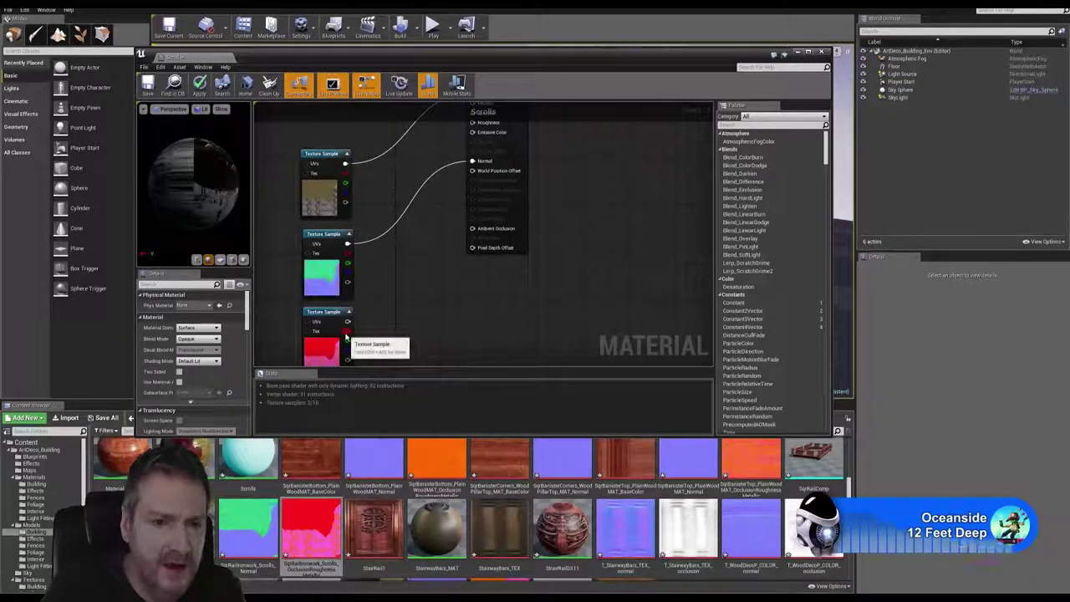
{"action": "left_click_drag", "start_coordinate": [346, 334], "coordinate": [473, 229]}
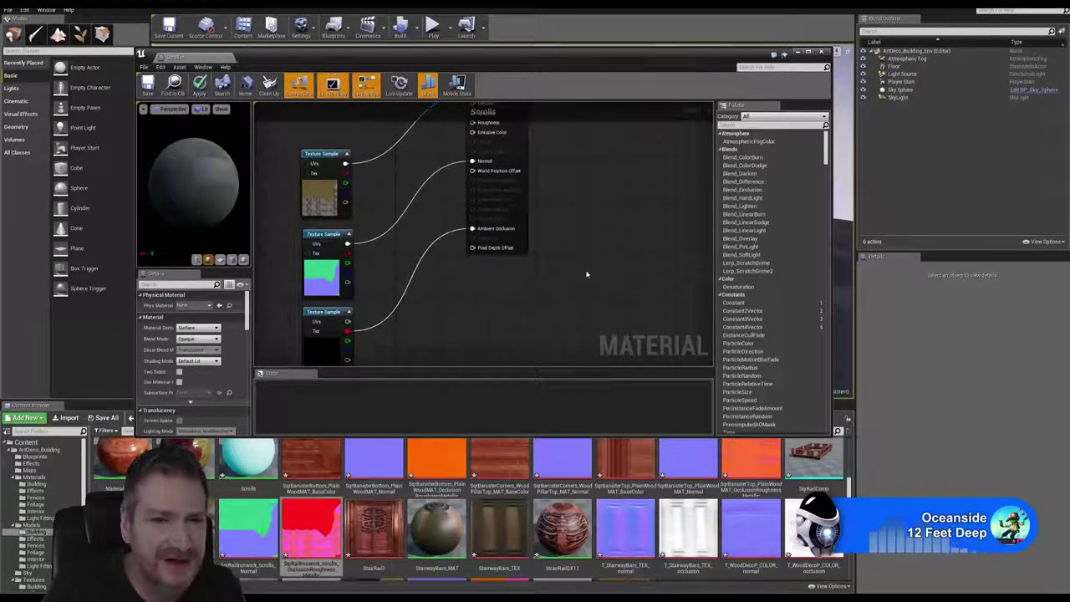
{"action": "scroll", "coordinate": [543, 179], "scroll_direction": "down", "scroll_amount": 2}
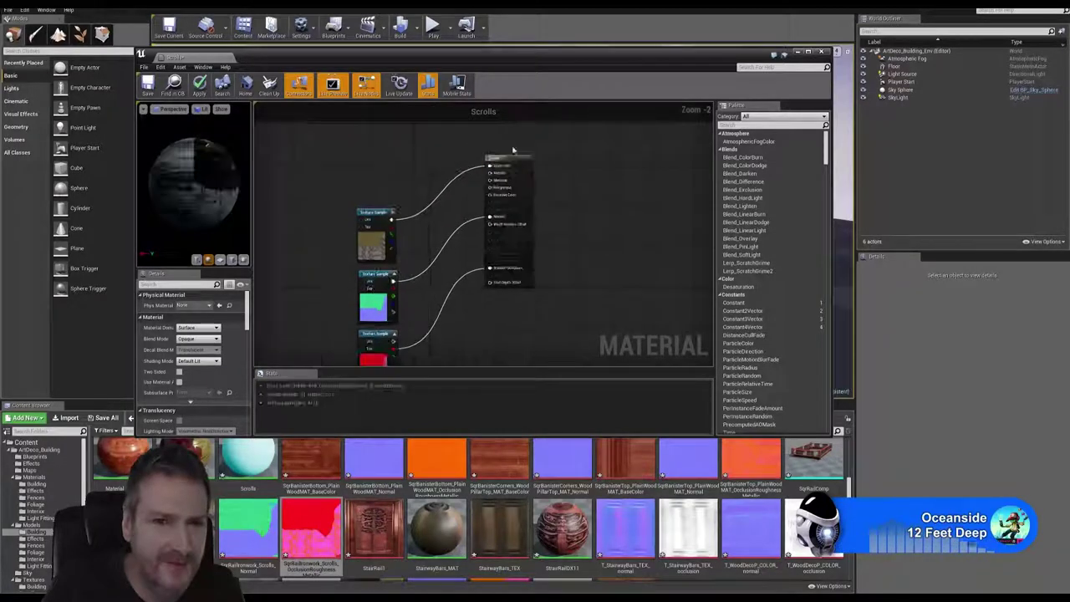
Connect the packed texture's green channel to Roughness and its blue channel to Metallic, and save and close the Scrolls material.
{"action": "left_click_drag", "start_coordinate": [526, 159], "coordinate": [517, 236]}
{"action": "right_click_drag", "start_coordinate": [532, 289], "coordinate": [544, 220]}
{"action": "scroll", "coordinate": [429, 287], "scroll_direction": "up", "scroll_amount": 3}
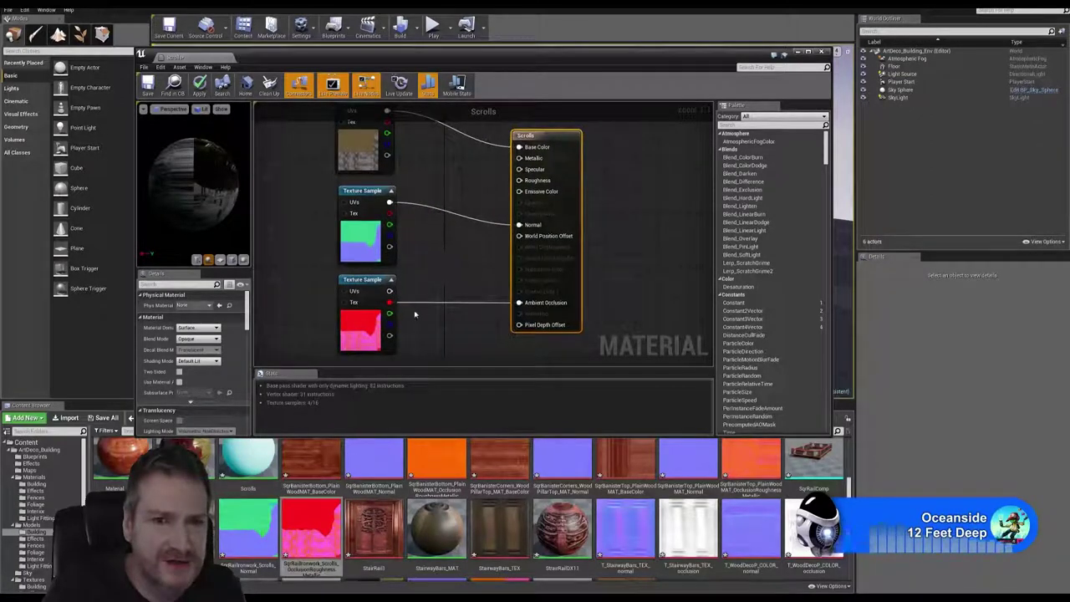
{"action": "left_click_drag", "start_coordinate": [390, 313], "coordinate": [519, 186]}
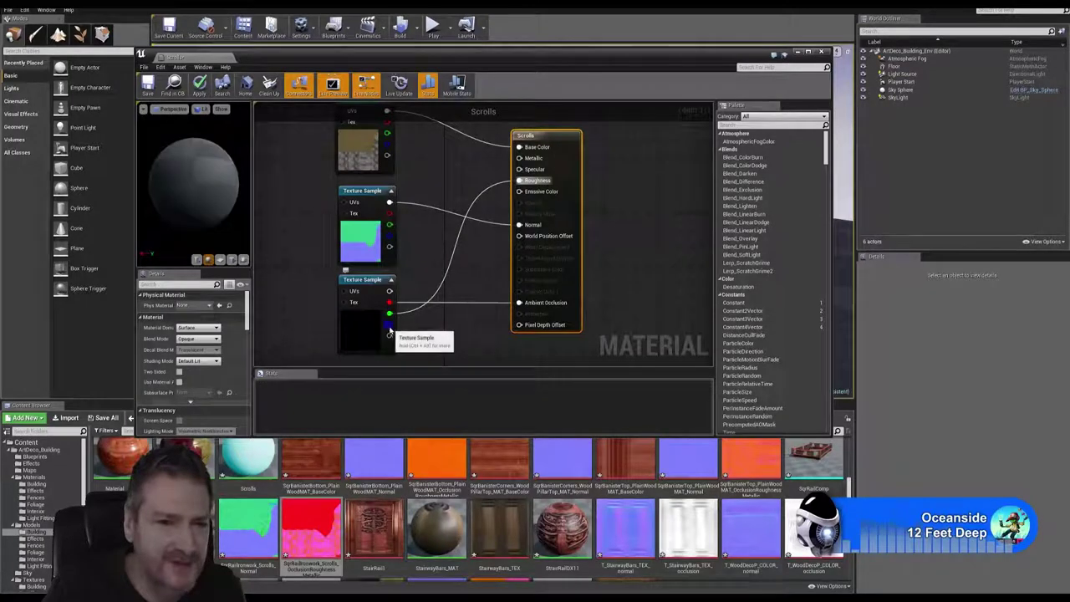
{"action": "left_click_drag", "start_coordinate": [390, 314], "coordinate": [519, 159]}
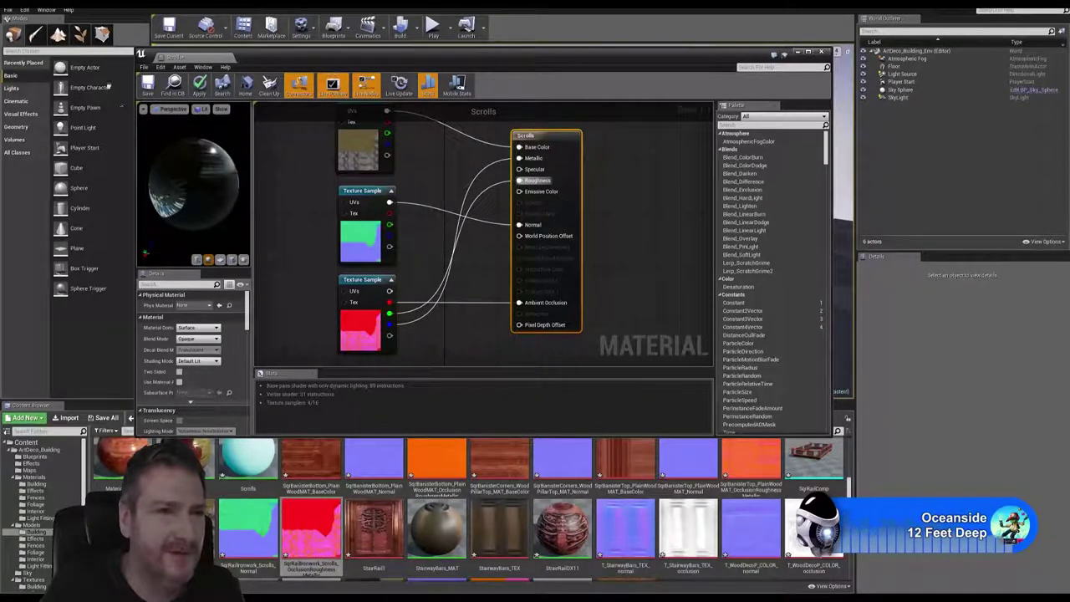
{"action": "key", "text": "ctrl+s"}
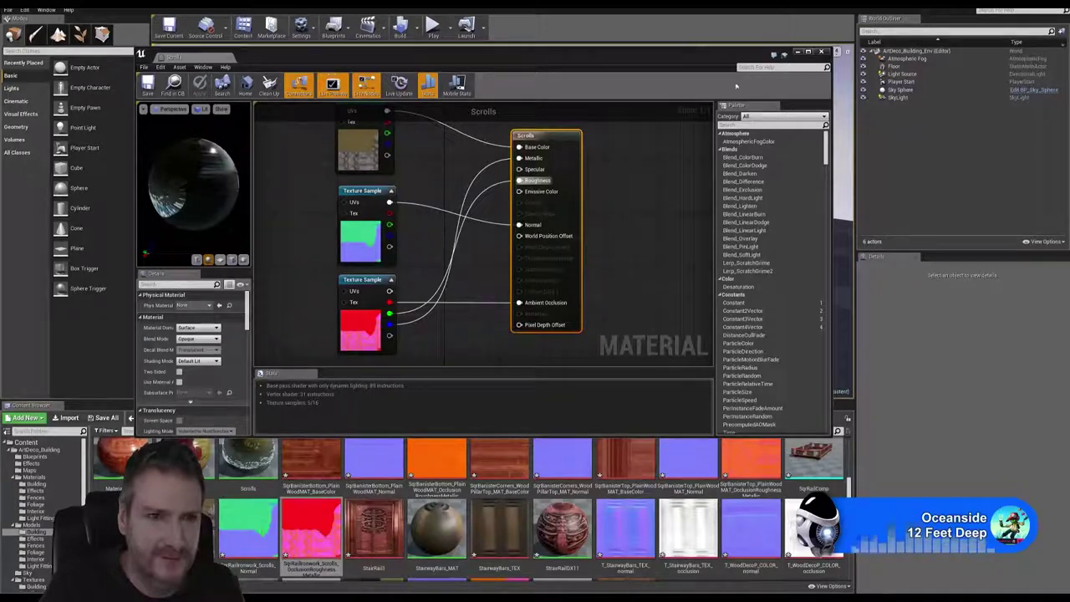
{"action": "left_click", "coordinate": [824, 53]}
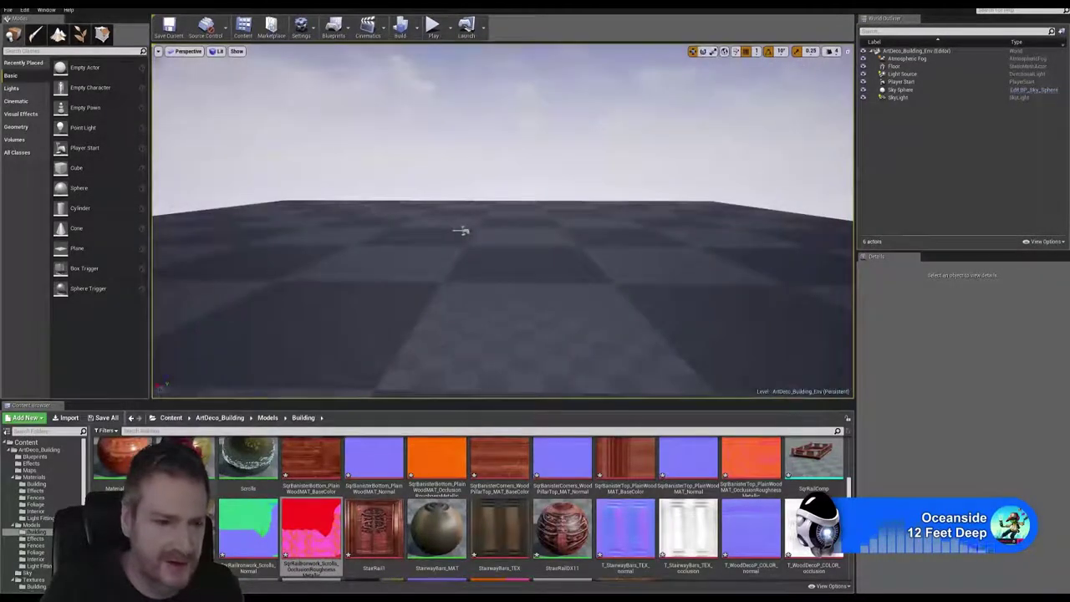
Open the scroll ironwork static mesh and examine the material on it from several angles and distances.
{"action": "double_click", "coordinate": [125, 539]}
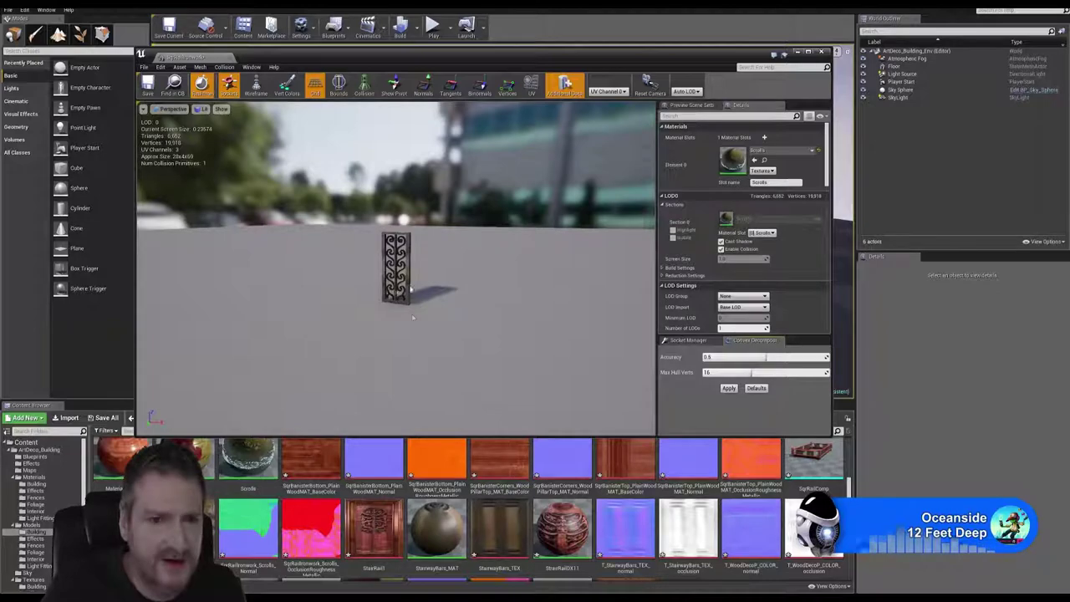
{"action": "mouse_move", "coordinate": [384, 287]}
{"action": "right_mouse_down"}
{"action": "mouse_move", "coordinate": [435, 273]}
{"action": "mouse_move", "coordinate": [388, 277]}
{"action": "right_mouse_up"}
{"action": "left_click_drag", "start_coordinate": [372, 286], "coordinate": [465, 257], "text": "alt"}
{"action": "scroll", "coordinate": [372, 285], "scroll_direction": "up", "scroll_amount": 6}
{"action": "scroll", "coordinate": [333, 276], "scroll_direction": "down", "scroll_amount": 4}
{"action": "scroll", "coordinate": [466, 267], "scroll_direction": "down", "scroll_amount": 6}
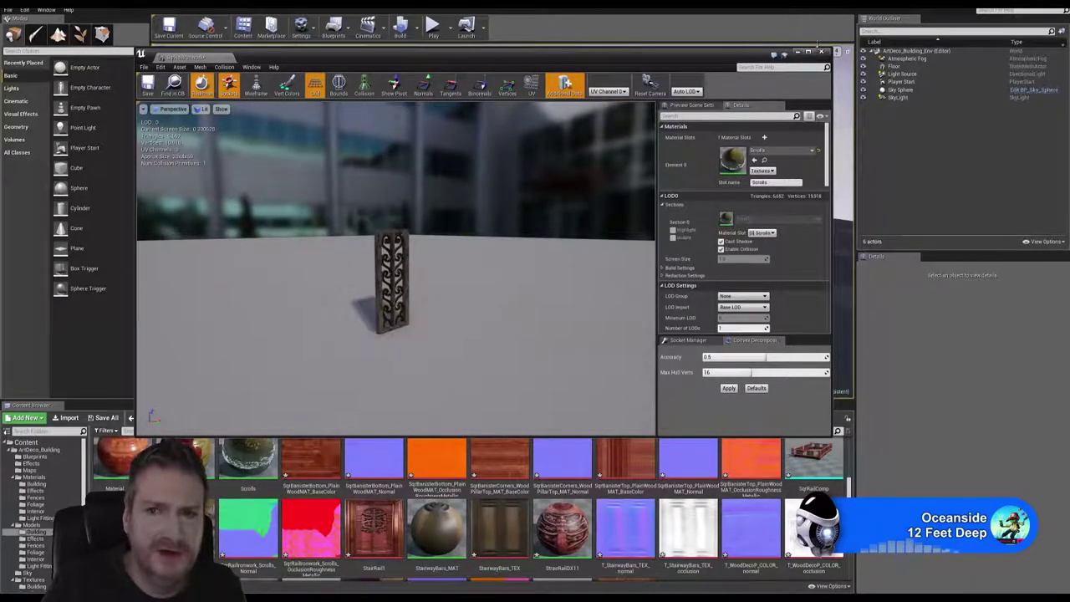
{"action": "left_click", "coordinate": [824, 52]}
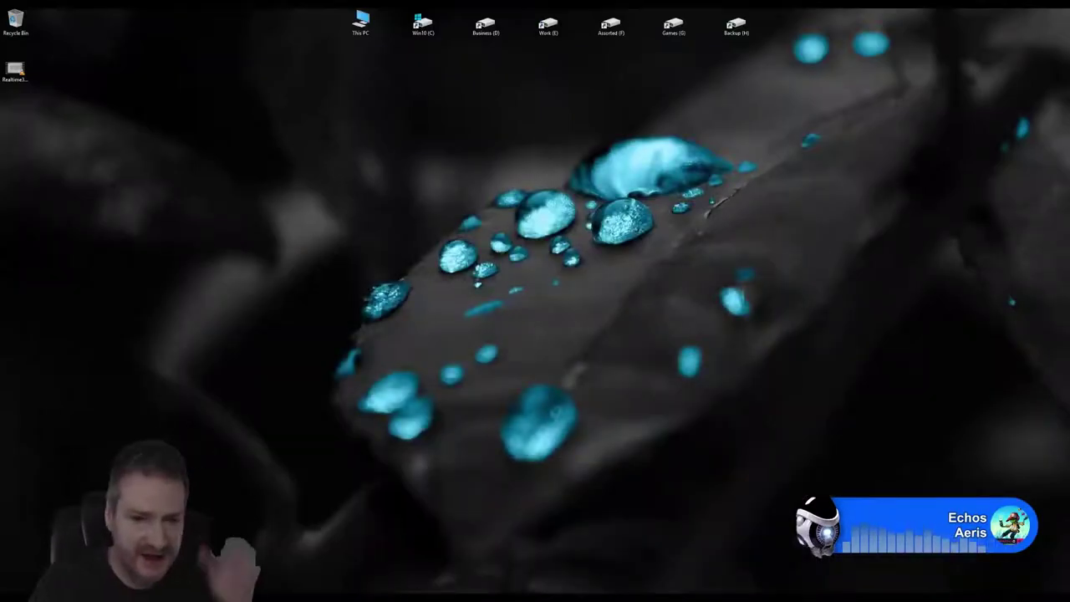
Switch to the art deco scene in 3ds Max, end the isolation of the railing objects and save the scene.
{"action": "mouse_move", "coordinate": [318, 598]}
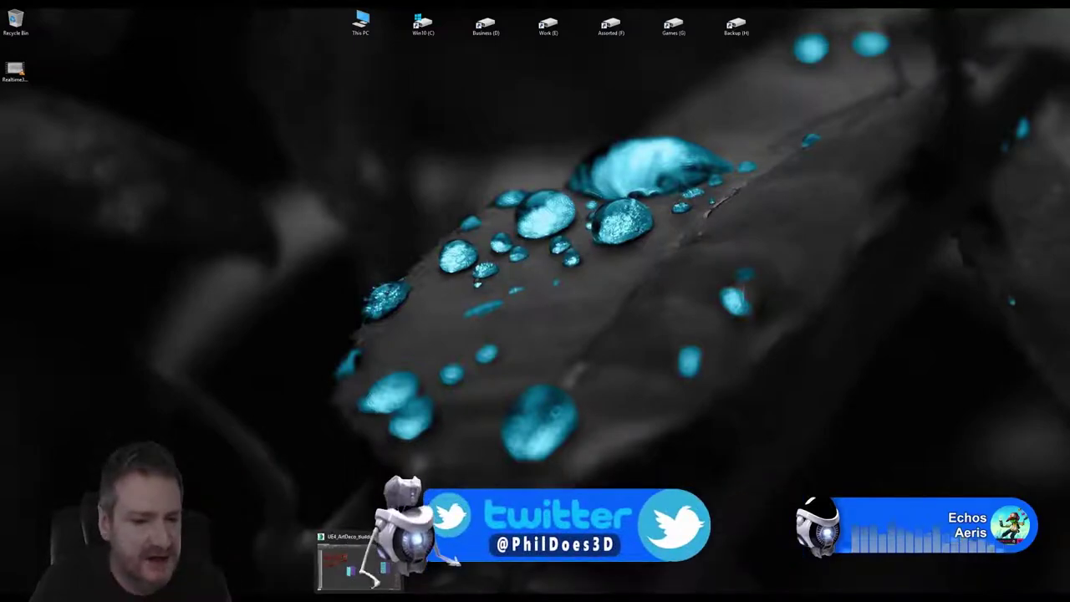
{"action": "left_click", "coordinate": [361, 598]}
{"action": "middle_click_drag", "start_coordinate": [288, 410], "coordinate": [418, 401], "text": "alt"}
{"action": "left_click", "coordinate": [48, 9]}
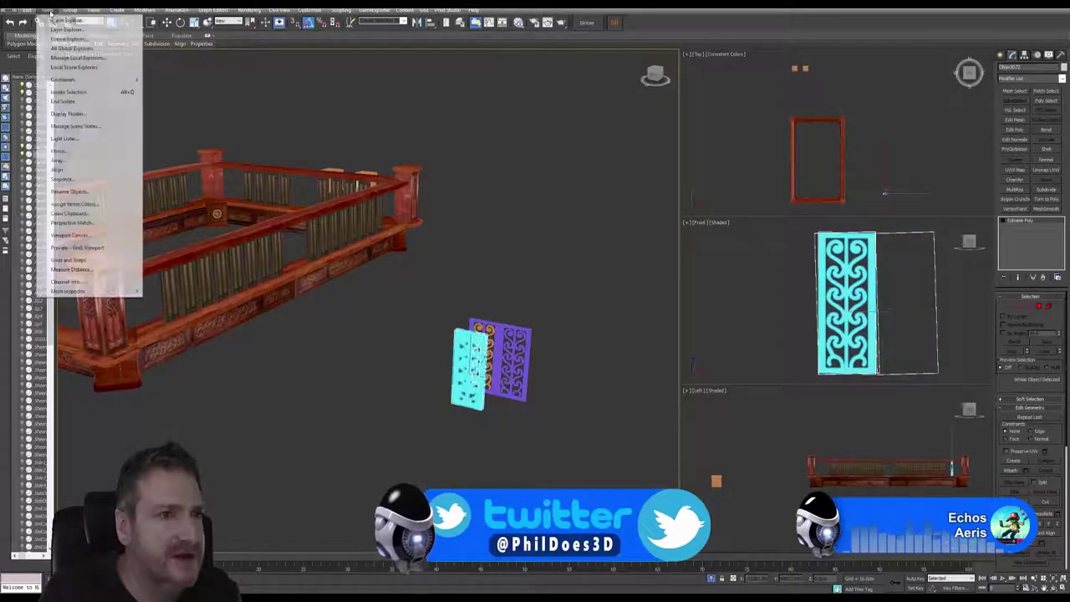
{"action": "left_click", "coordinate": [66, 101]}
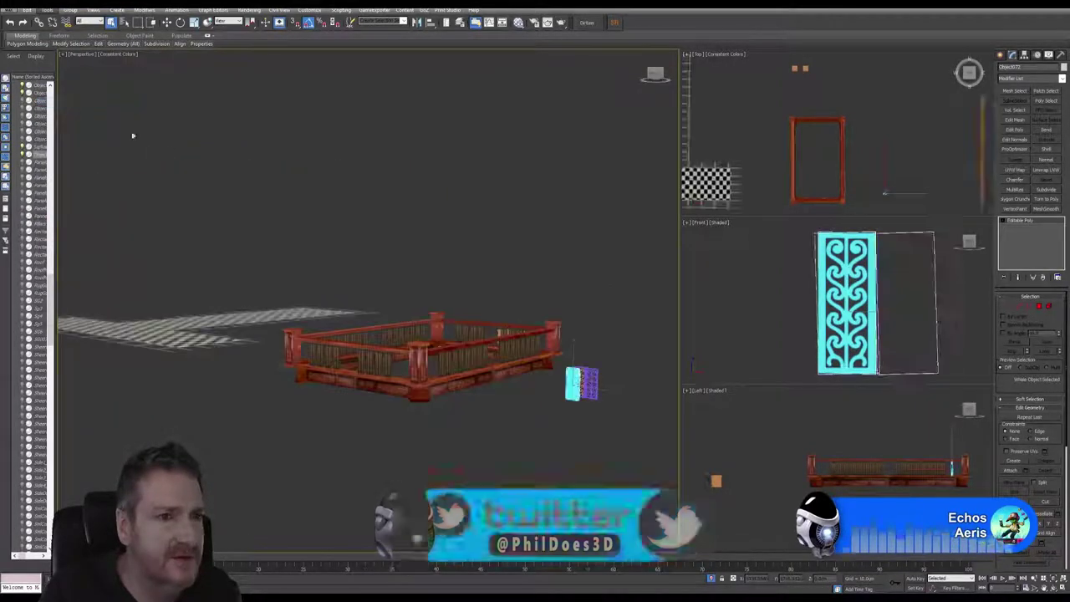
{"action": "left_click", "coordinate": [9, 10]}
{"action": "left_click", "coordinate": [36, 85]}
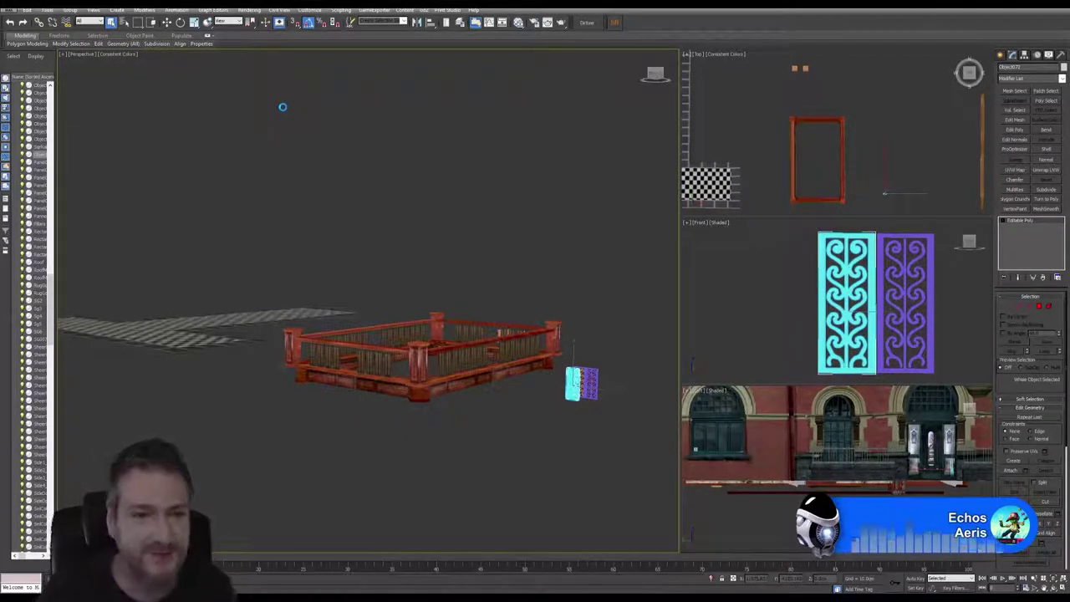
Select the wooden urn on top of the staircase's newel post and isolate it.
{"action": "middle_click_drag", "start_coordinate": [226, 199], "coordinate": [387, 237]}
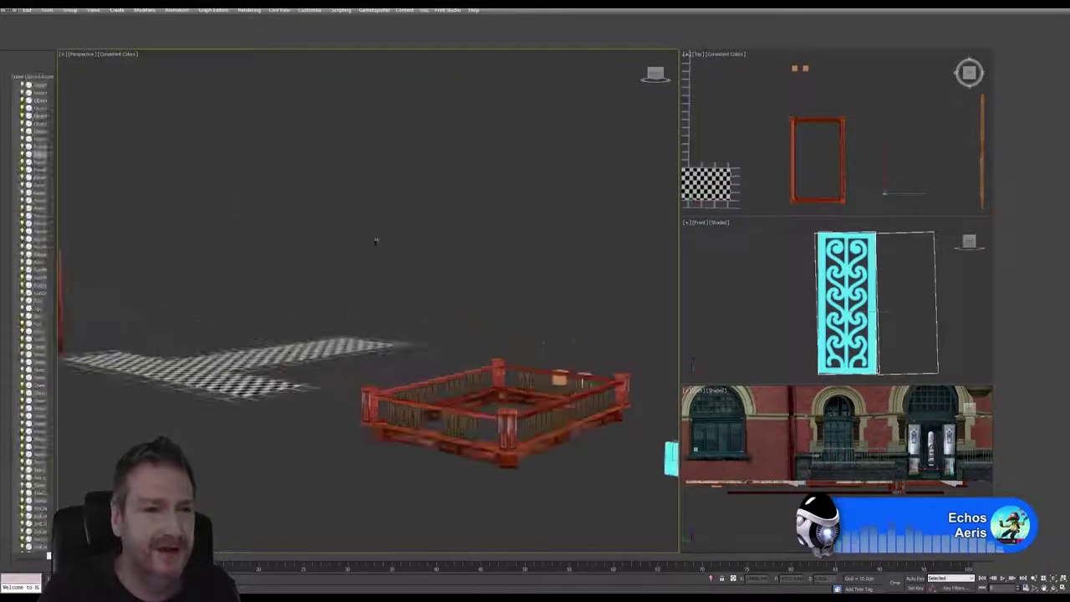
{"action": "middle_click_drag", "start_coordinate": [134, 266], "coordinate": [318, 289]}
{"action": "scroll", "coordinate": [318, 289], "scroll_direction": "down", "scroll_amount": 2}
{"action": "middle_click_drag", "start_coordinate": [184, 338], "coordinate": [225, 370]}
{"action": "scroll", "coordinate": [224, 368], "scroll_direction": "up", "scroll_amount": 4}
{"action": "scroll", "coordinate": [219, 348], "scroll_direction": "up", "scroll_amount": 2}
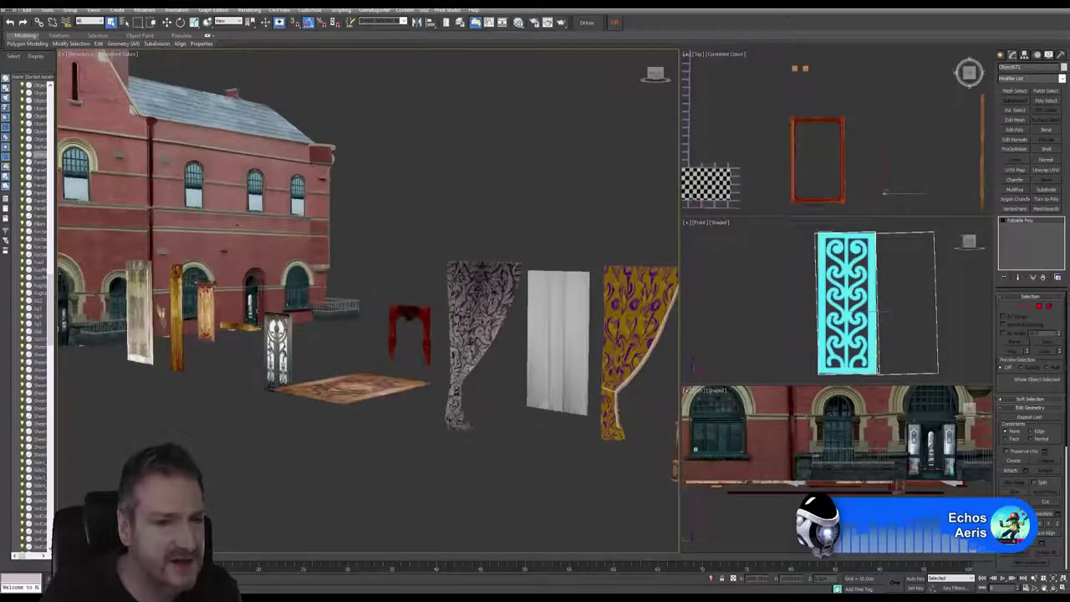
{"action": "middle_click_drag", "start_coordinate": [506, 376], "coordinate": [298, 340]}
{"action": "scroll", "coordinate": [296, 339], "scroll_direction": "up", "scroll_amount": 4}
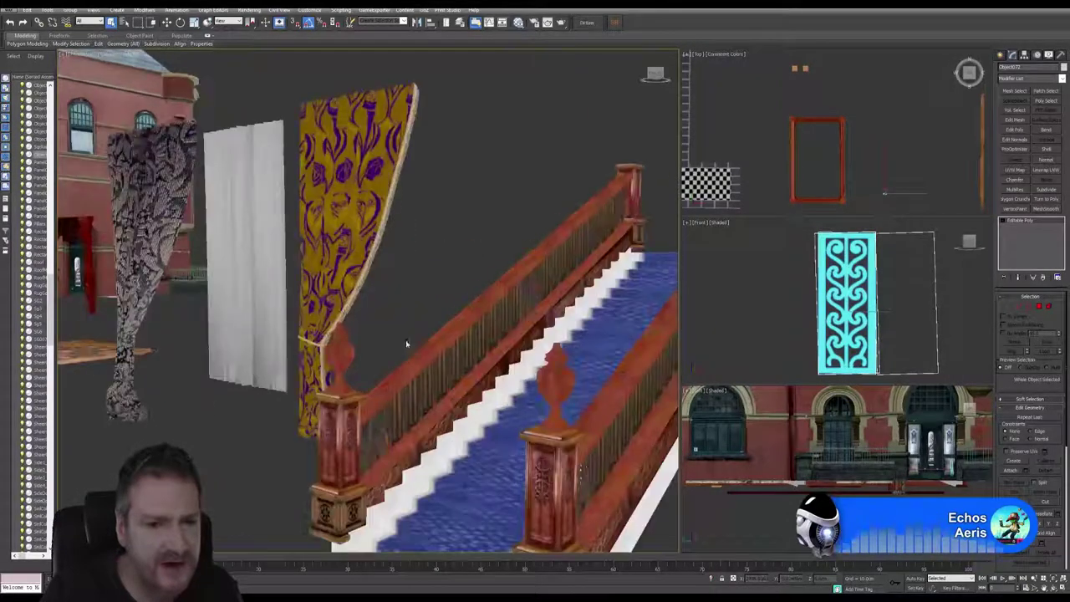
{"action": "left_click", "coordinate": [335, 353]}
{"action": "scroll", "coordinate": [334, 351], "scroll_direction": "up", "scroll_amount": 3}
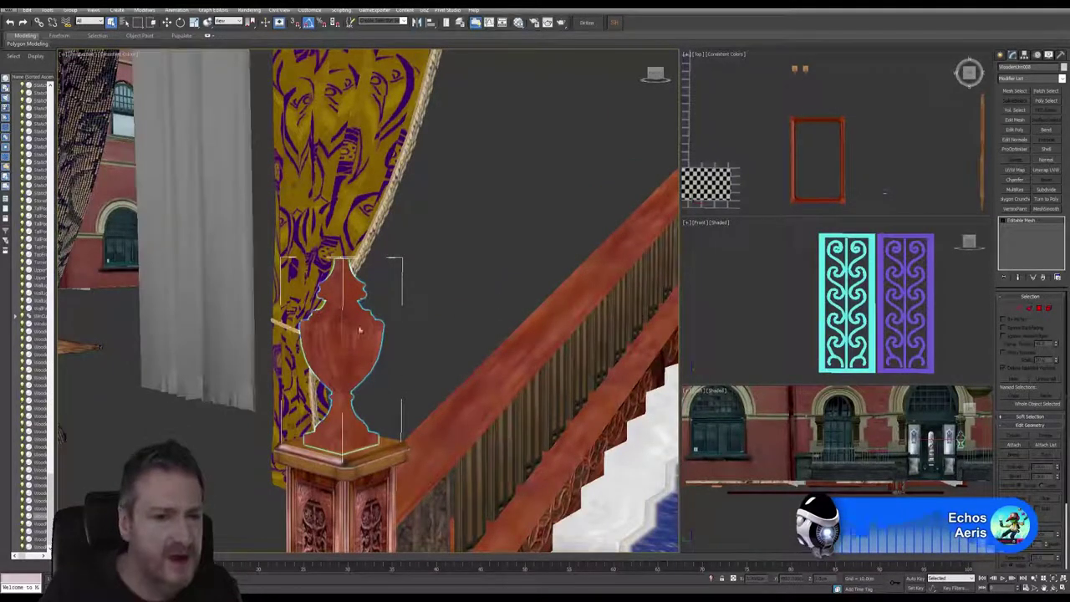
{"action": "left_click", "coordinate": [68, 10]}
{"action": "left_click", "coordinate": [84, 93]}
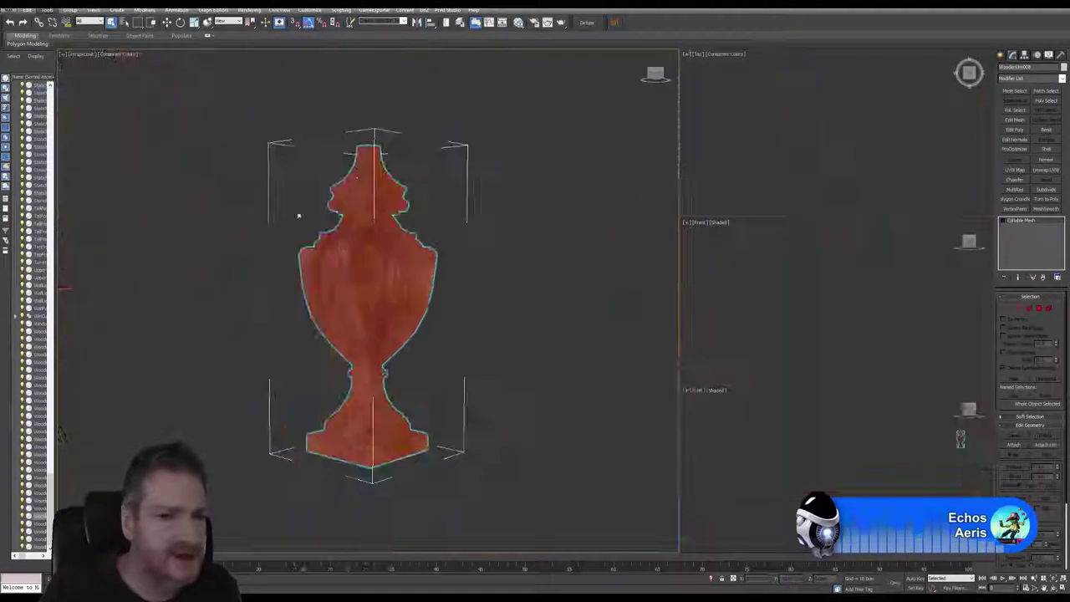
Examine the isolated urn from several angles and check its vertices across the whole mesh.
{"action": "left_click", "coordinate": [1053, 589]}
{"action": "left_click_drag", "start_coordinate": [377, 337], "coordinate": [333, 289]}
{"action": "middle_click_drag", "start_coordinate": [332, 287], "coordinate": [362, 344], "text": "alt"}
{"action": "left_click_drag", "start_coordinate": [362, 343], "coordinate": [382, 343]}
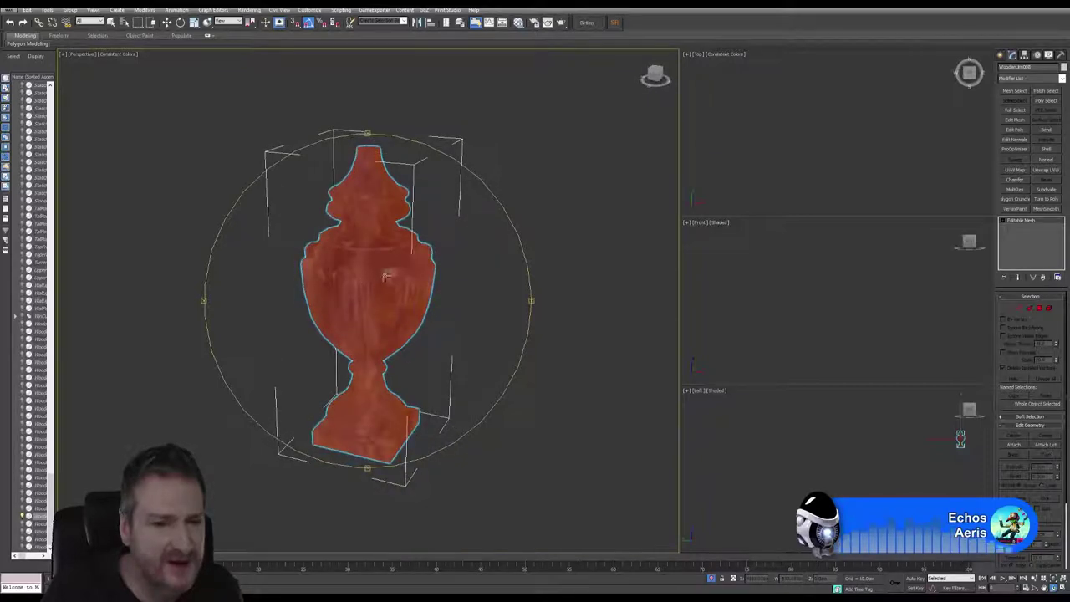
{"action": "mouse_move", "coordinate": [373, 279]}
{"action": "left_mouse_down"}
{"action": "mouse_move", "coordinate": [358, 269]}
{"action": "mouse_move", "coordinate": [376, 280]}
{"action": "mouse_move", "coordinate": [367, 269]}
{"action": "left_mouse_up"}
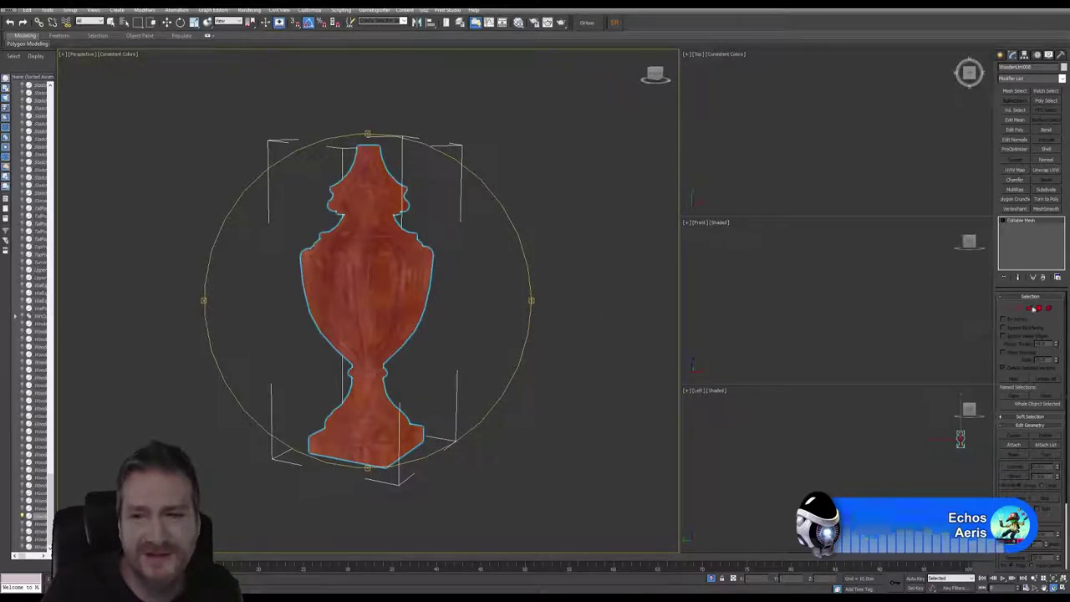
{"action": "left_click", "coordinate": [1010, 309]}
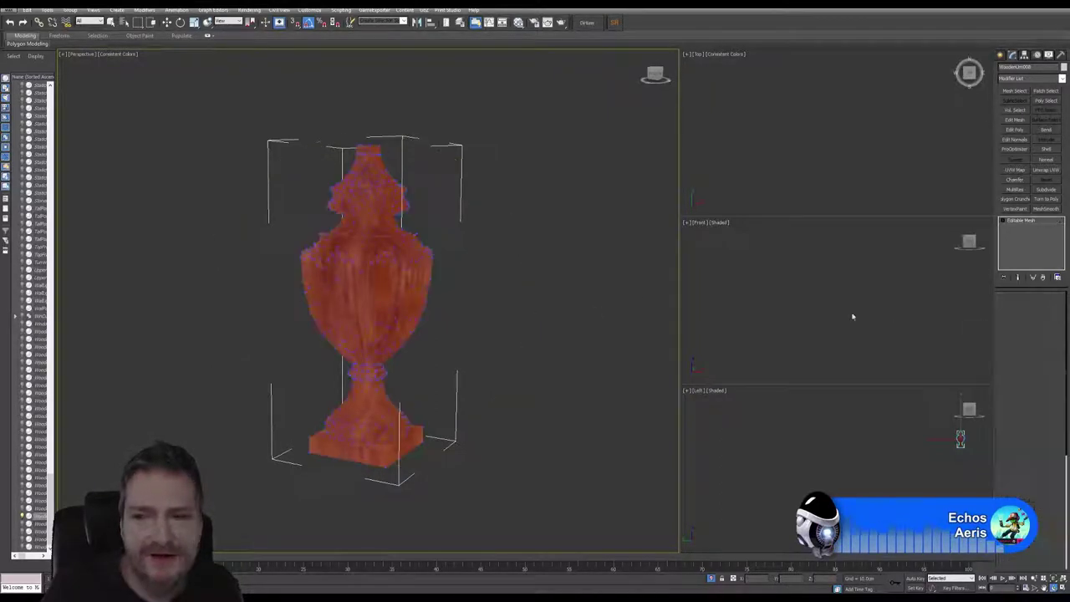
{"action": "left_click_drag", "start_coordinate": [227, 116], "coordinate": [505, 522]}
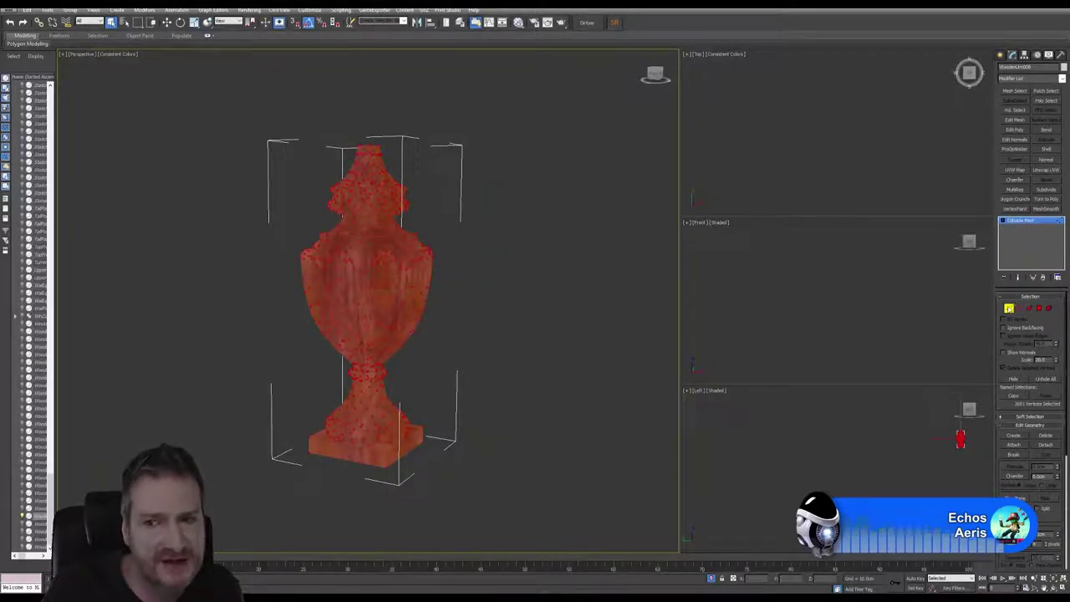
{"action": "left_click", "coordinate": [1009, 308]}
Convert the urn to an Editable Poly and weld all of its vertices.
{"action": "right_click", "coordinate": [1023, 221]}
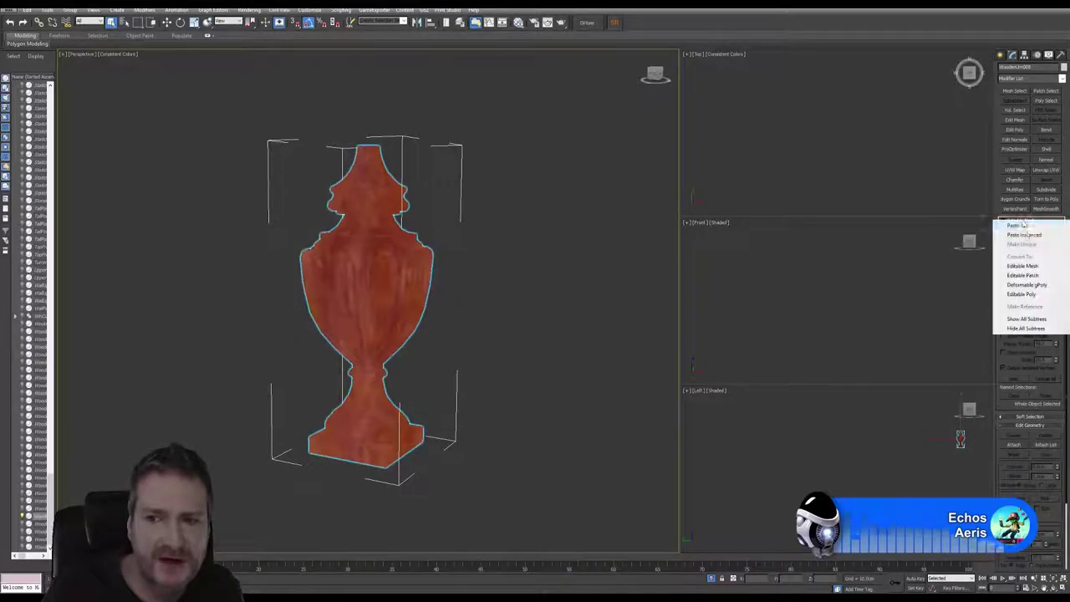
{"action": "left_click", "coordinate": [1022, 295]}
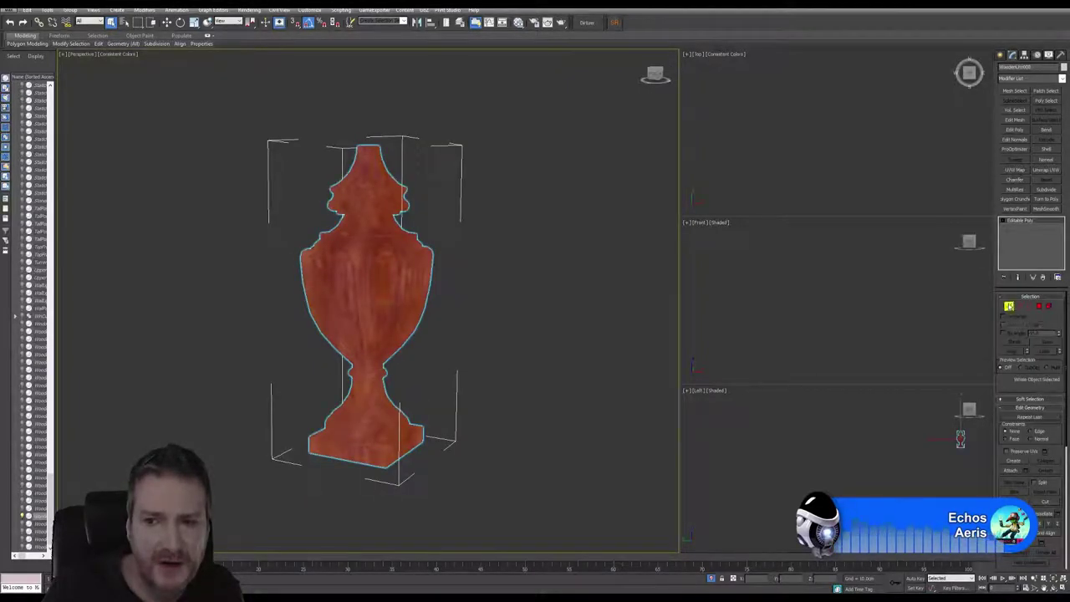
{"action": "key", "text": "1"}
{"action": "left_click_drag", "start_coordinate": [203, 103], "coordinate": [512, 511]}
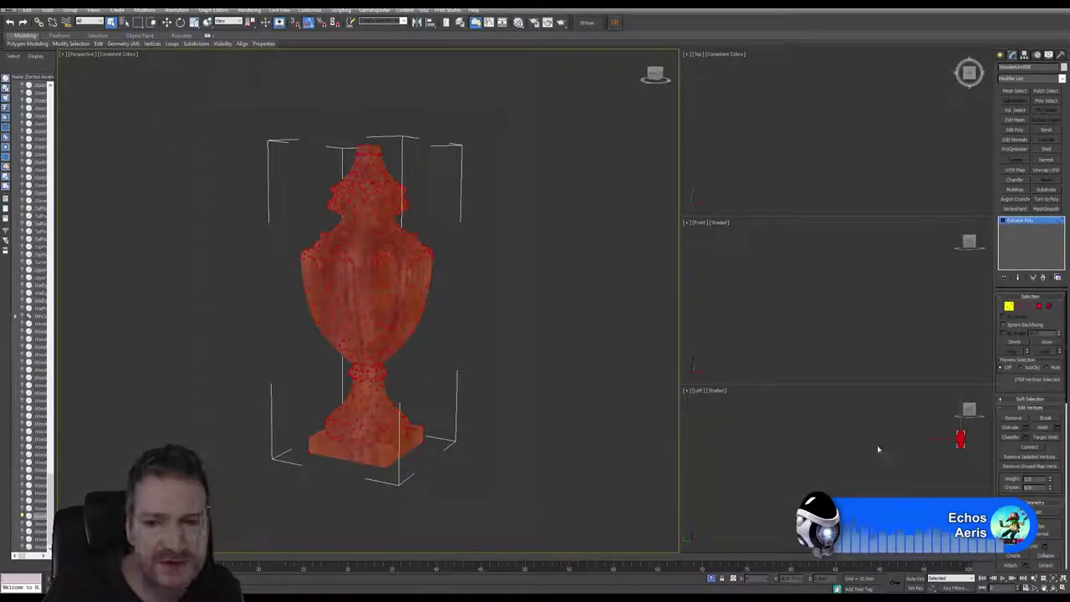
{"action": "left_click", "coordinate": [1058, 428]}
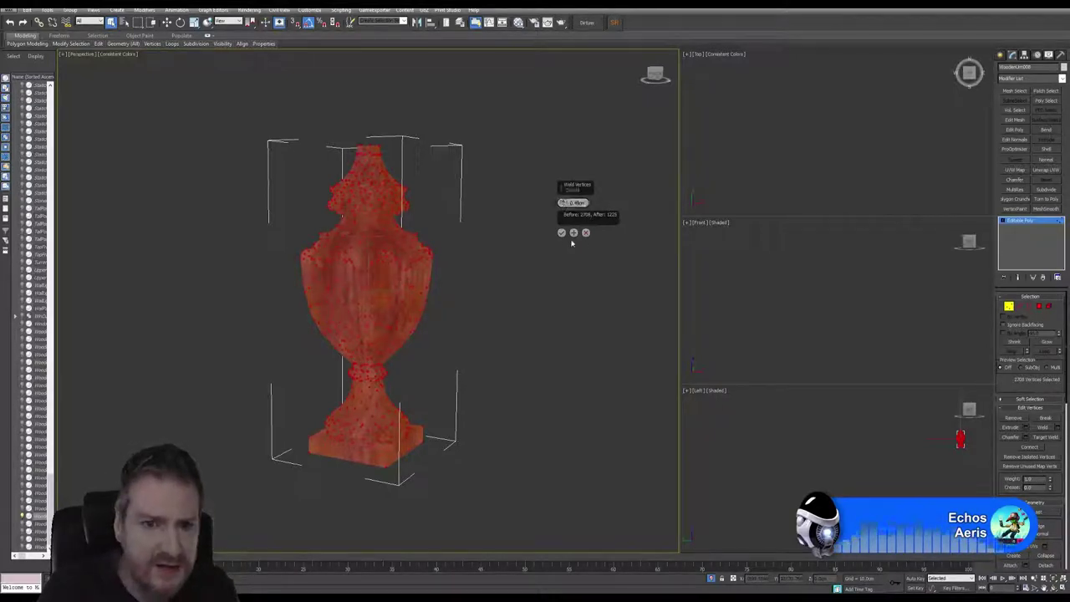
{"action": "left_click", "coordinate": [562, 233]}
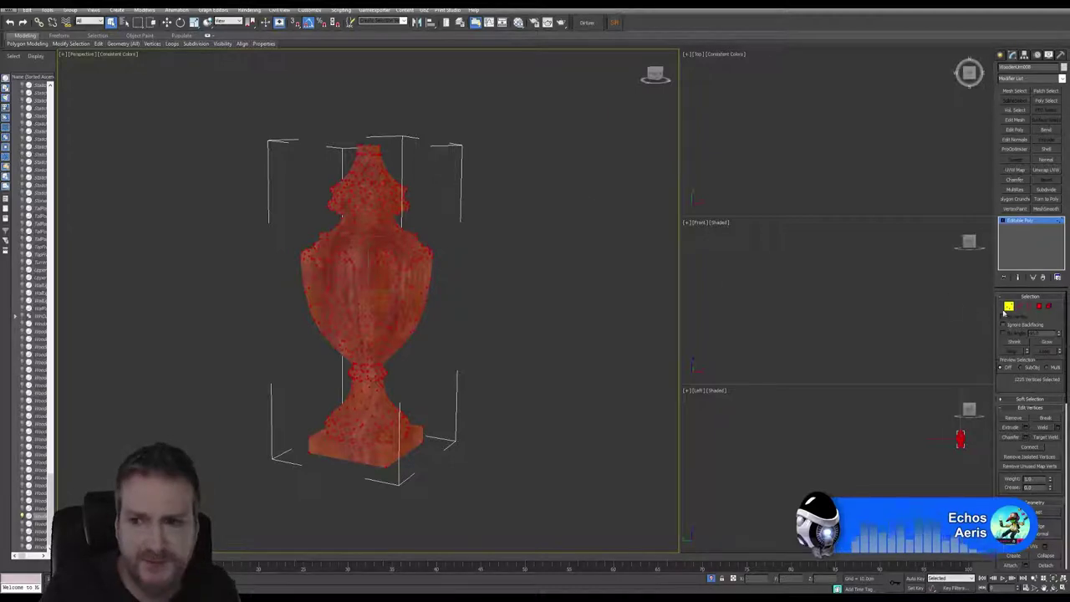
{"action": "left_click", "coordinate": [1009, 309]}
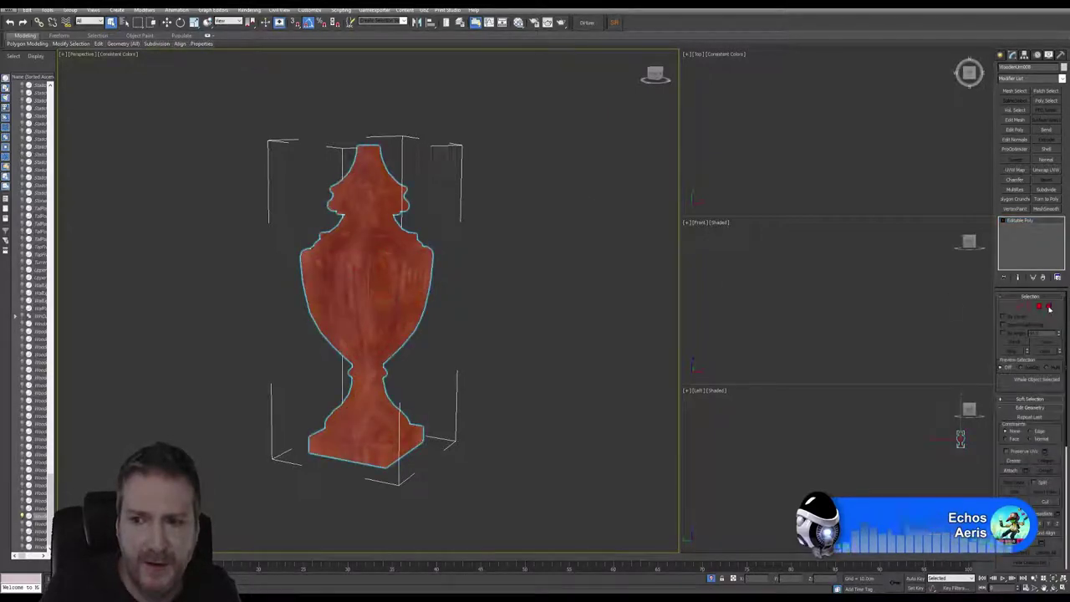
Select the urn's elements one after another, including its upper cap and base, to examine how the mesh is divided.
{"action": "left_click", "coordinate": [1048, 308]}
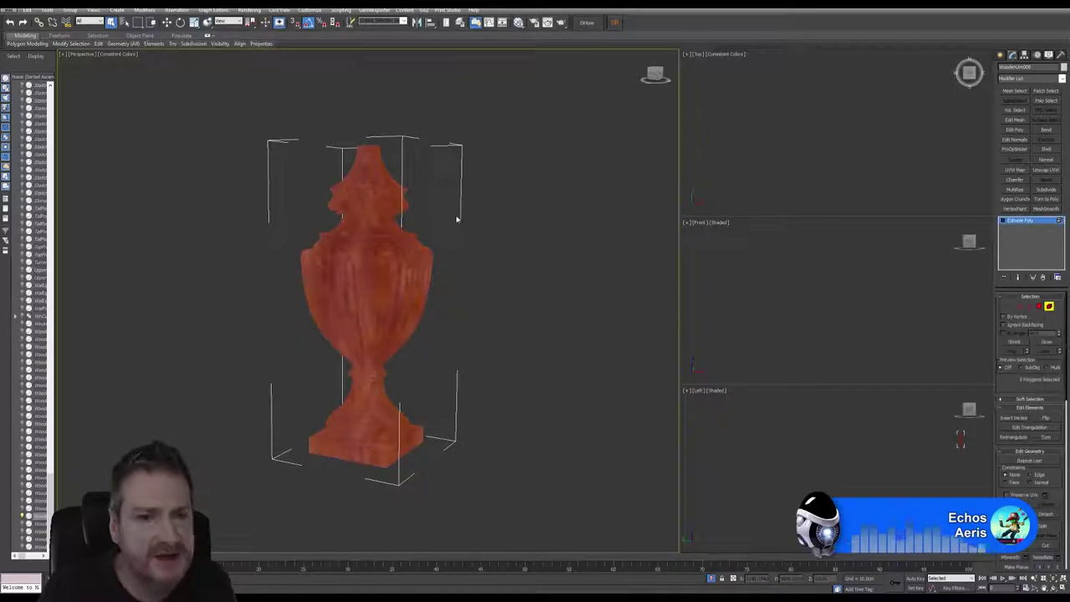
{"action": "middle_click_drag", "start_coordinate": [457, 219], "coordinate": [484, 237]}
{"action": "scroll", "coordinate": [425, 206], "scroll_direction": "up", "scroll_amount": 2}
{"action": "left_click", "coordinate": [405, 198]}
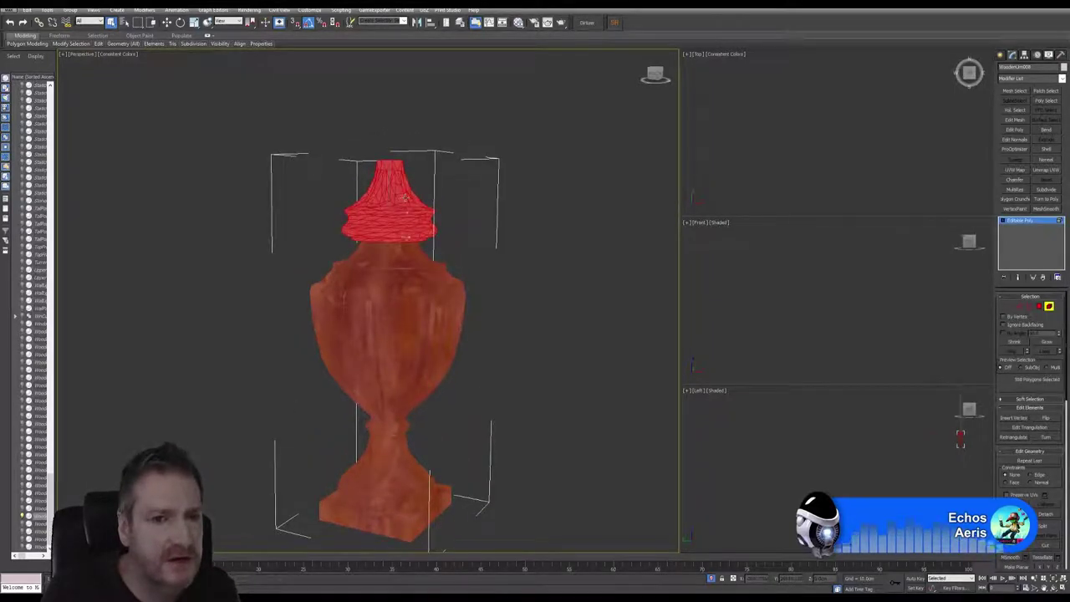
{"action": "left_click", "coordinate": [379, 253]}
{"action": "left_click", "coordinate": [386, 440]}
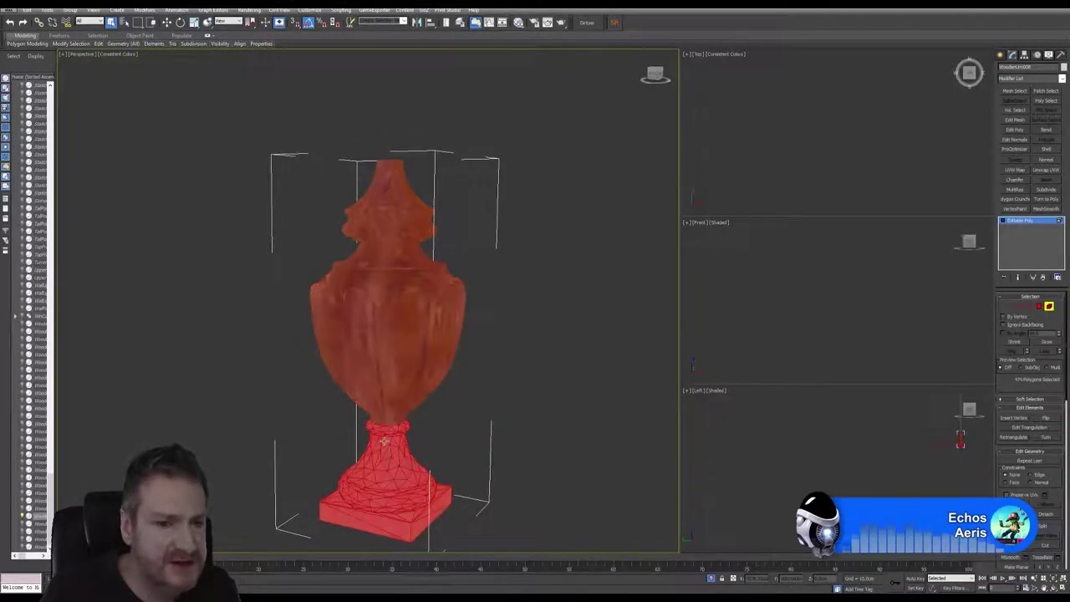
{"action": "left_click", "coordinate": [400, 216]}
{"action": "left_click", "coordinate": [397, 465]}
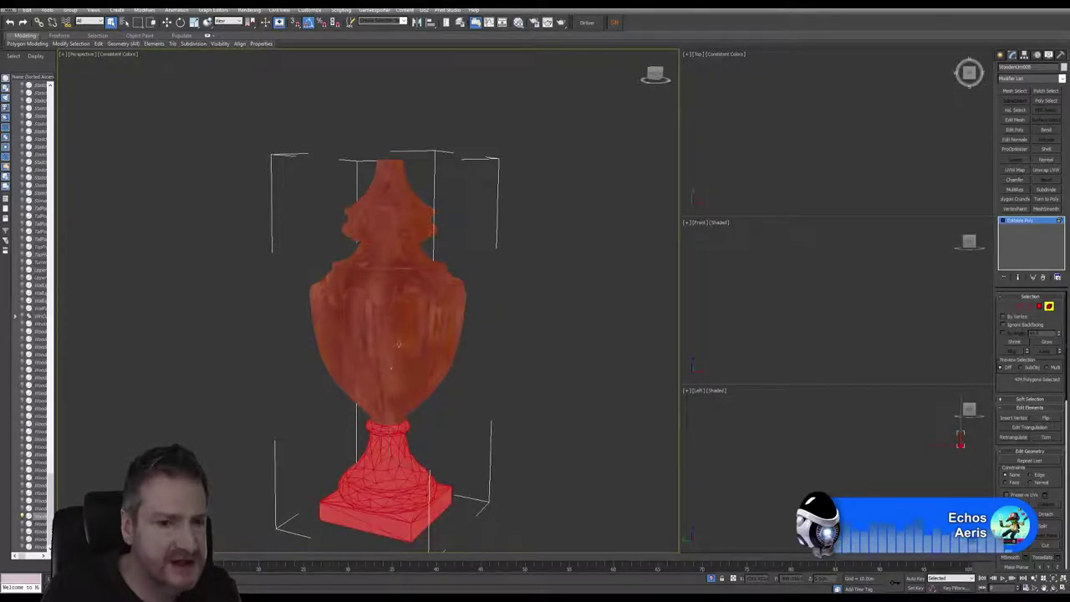
Select the urn's cap, base and fluted body elements in turn to check where the mesh separates.
{"action": "left_click", "coordinate": [390, 222]}
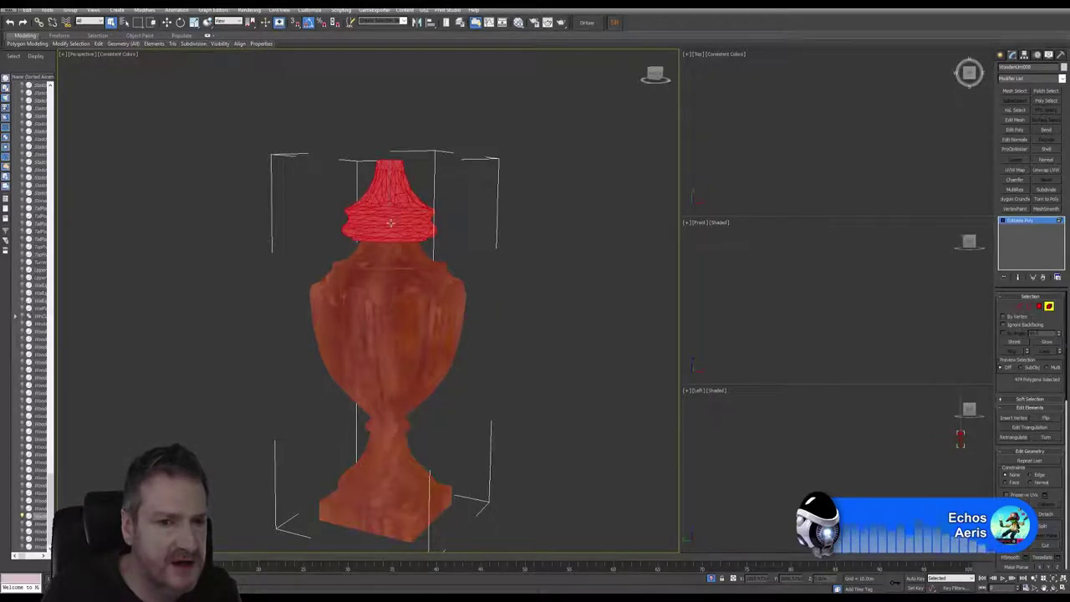
{"action": "left_click", "coordinate": [388, 480]}
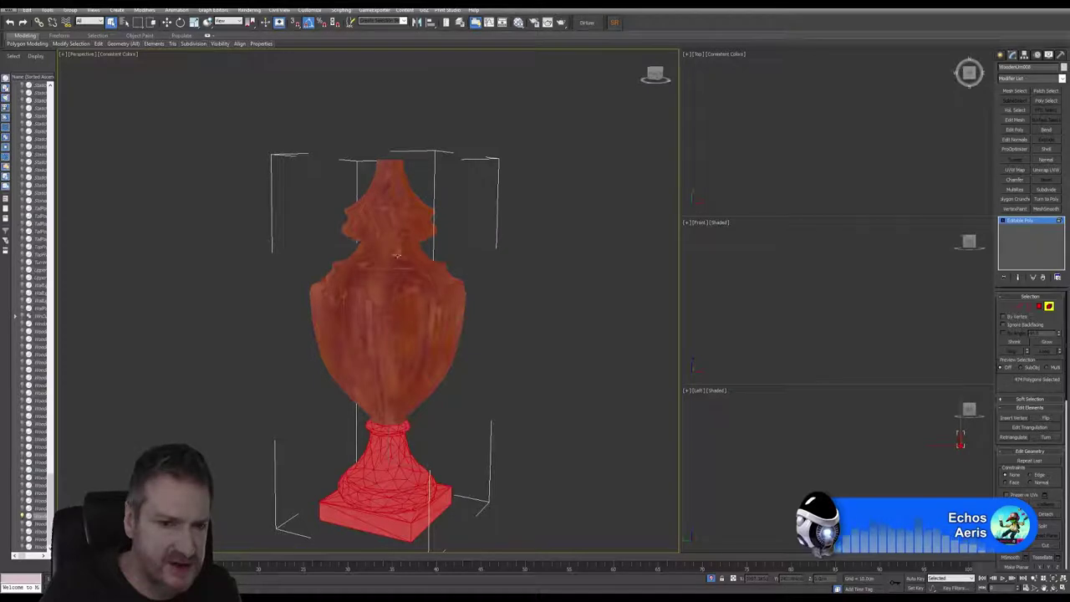
{"action": "left_click", "coordinate": [382, 360]}
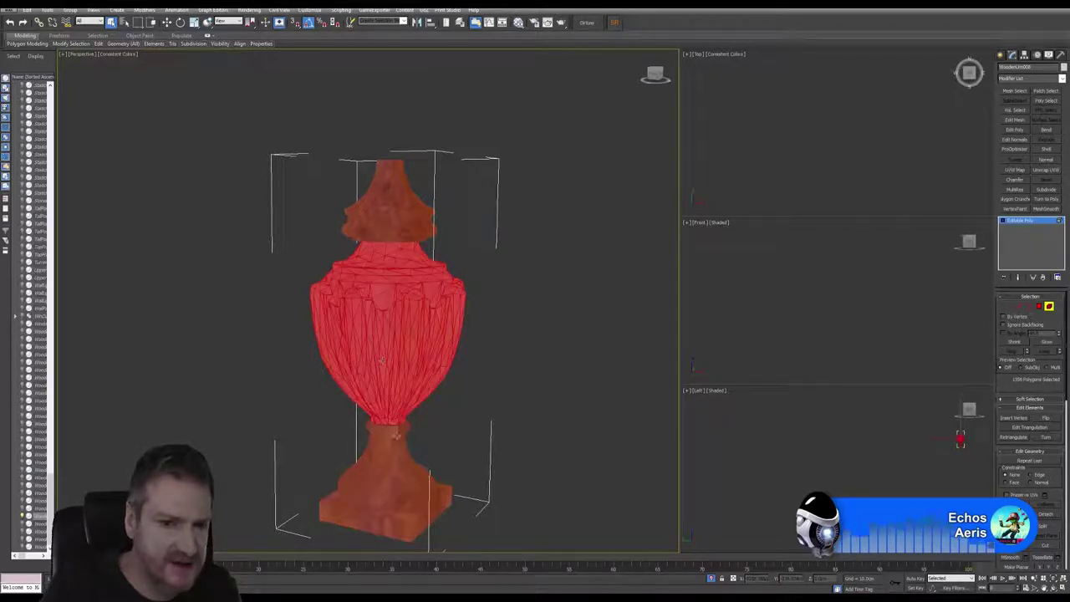
Select the urn's upper cap element and assign the GoldMetal material to it.
{"action": "left_click", "coordinate": [410, 220]}
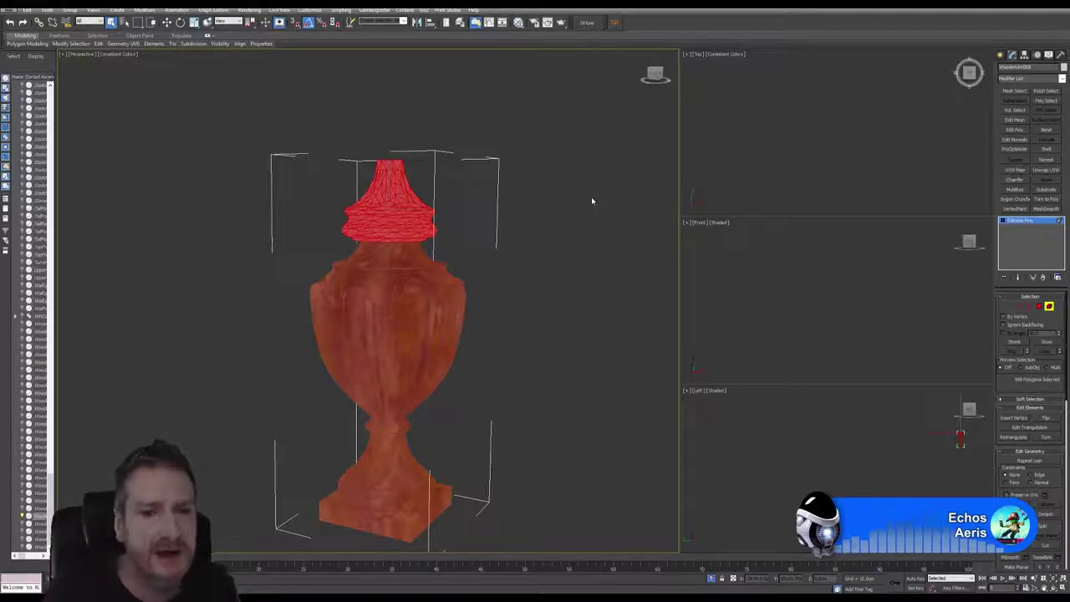
{"action": "left_click", "coordinate": [504, 22]}
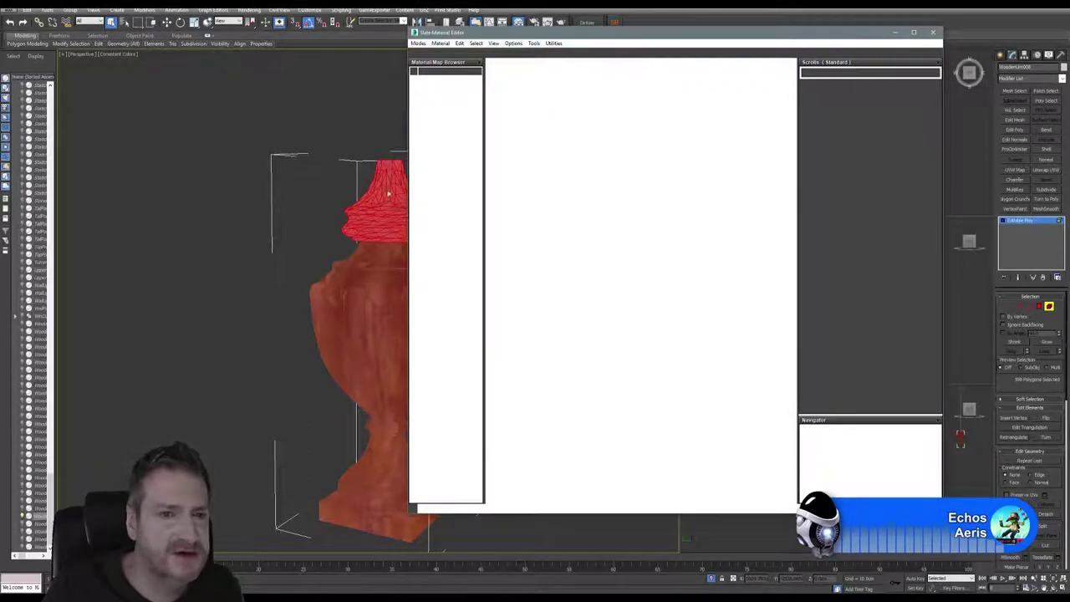
{"action": "middle_click_drag", "start_coordinate": [328, 202], "coordinate": [221, 171]}
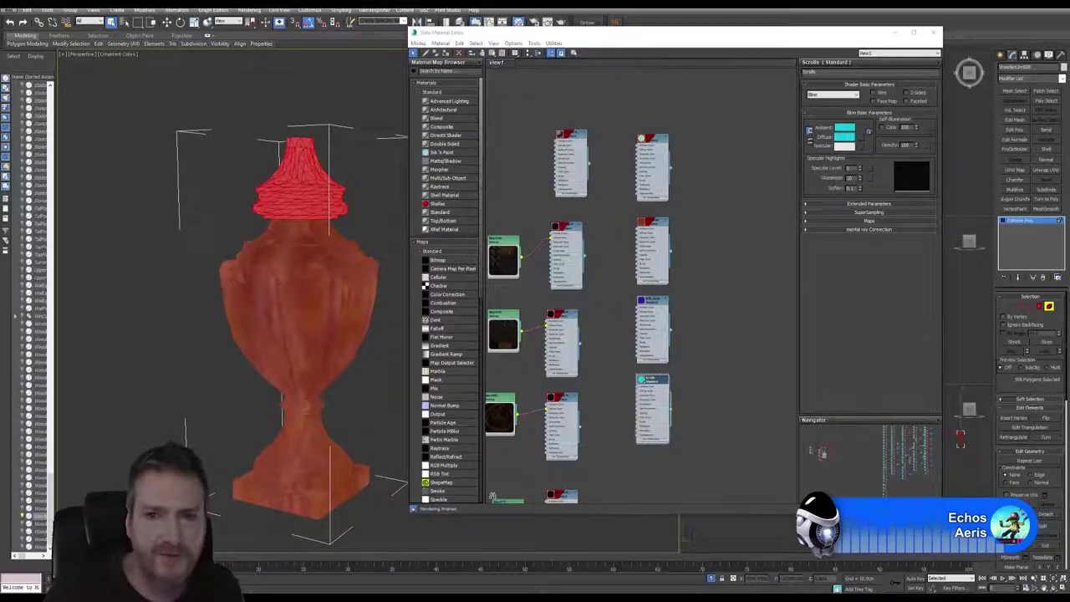
{"action": "scroll", "coordinate": [673, 167], "scroll_direction": "up", "scroll_amount": 3}
{"action": "double_click", "coordinate": [641, 211]}
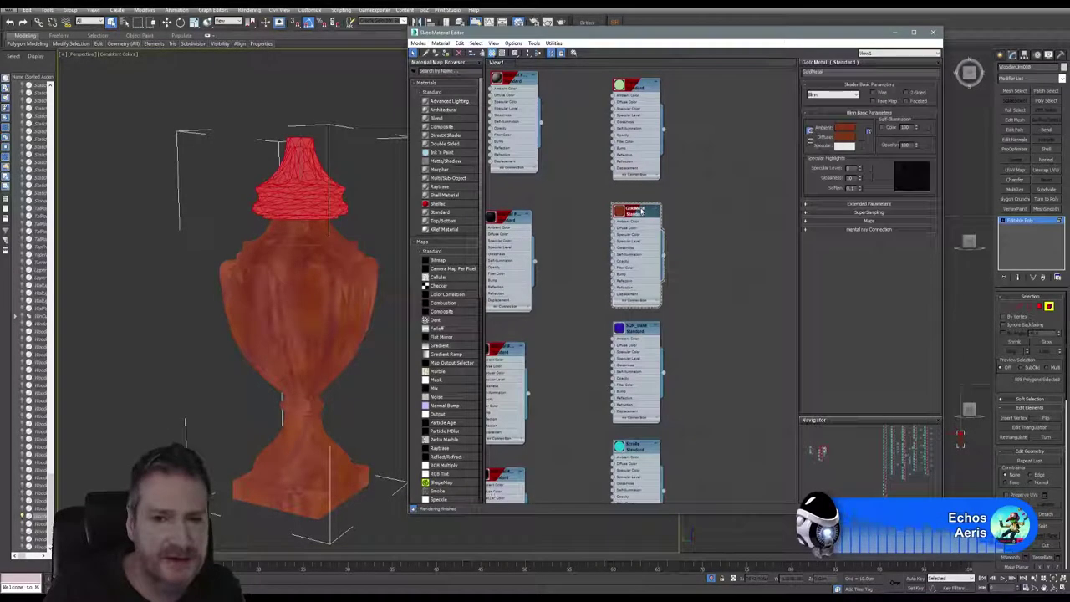
{"action": "right_click", "coordinate": [641, 212]}
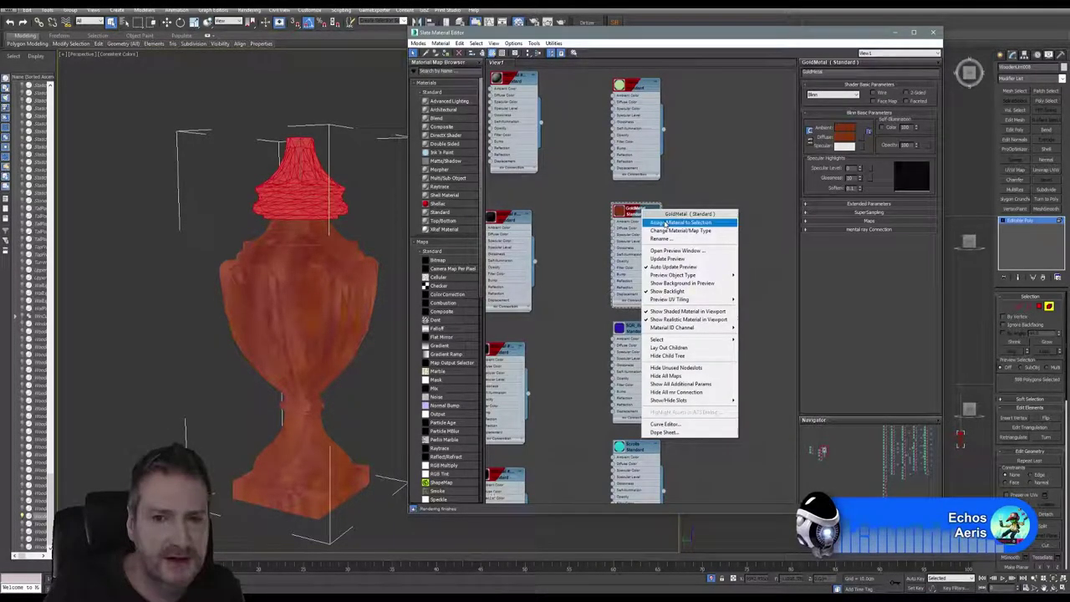
{"action": "left_click", "coordinate": [666, 223]}
Select the urn's body and base elements together, assign the SQR_Base material to them and clear the selection.
{"action": "left_click", "coordinate": [343, 334]}
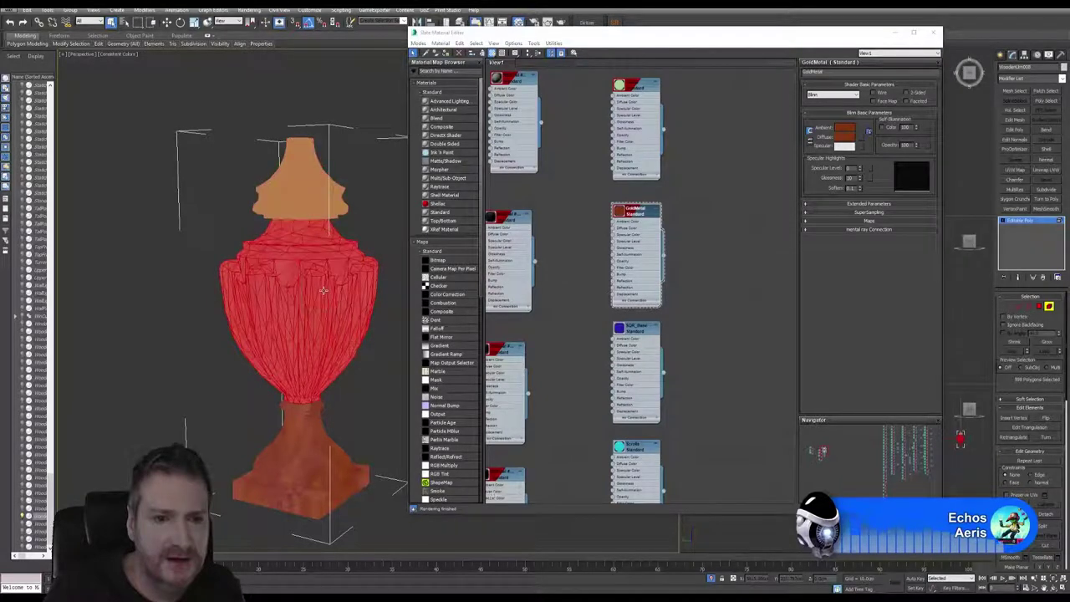
{"action": "left_click", "coordinate": [307, 439], "text": "ctrl"}
{"action": "left_click", "coordinate": [633, 331]}
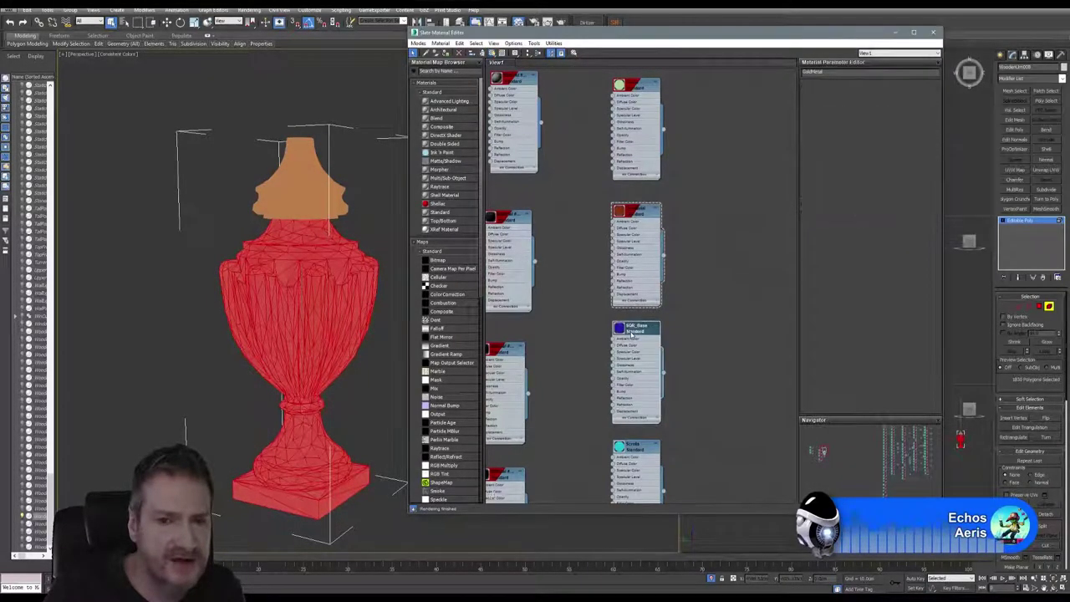
{"action": "right_click", "coordinate": [632, 332]}
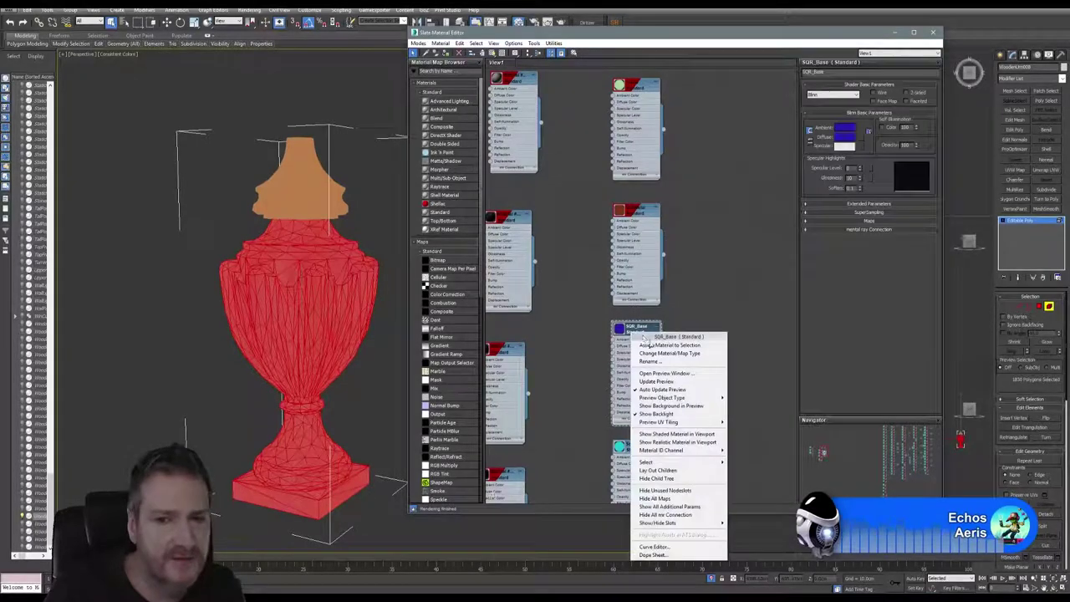
{"action": "left_click", "coordinate": [652, 345]}
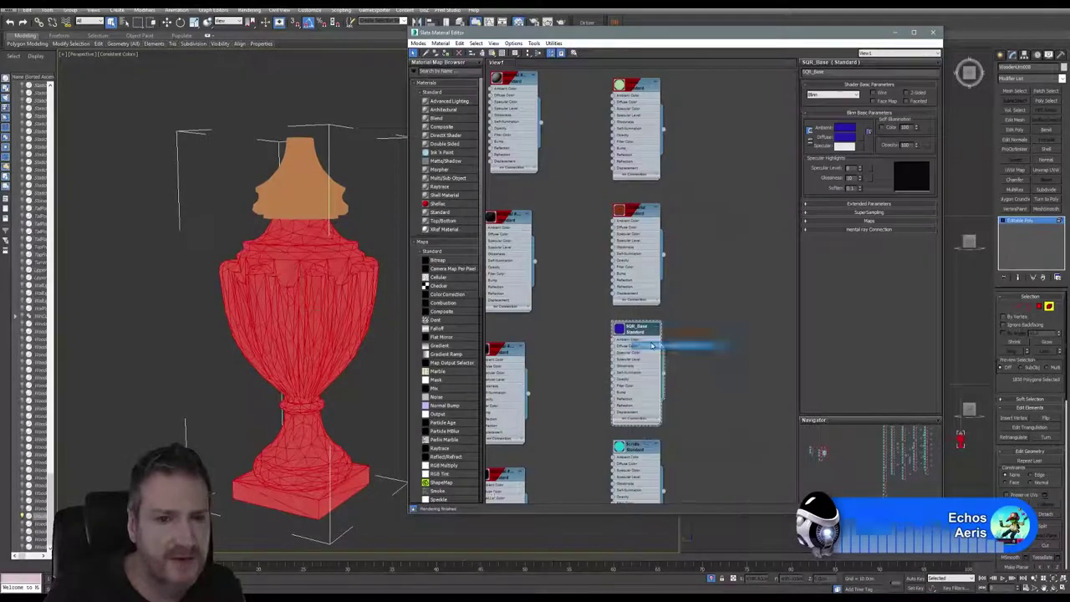
{"action": "left_click", "coordinate": [933, 33]}
{"action": "left_click", "coordinate": [548, 288]}
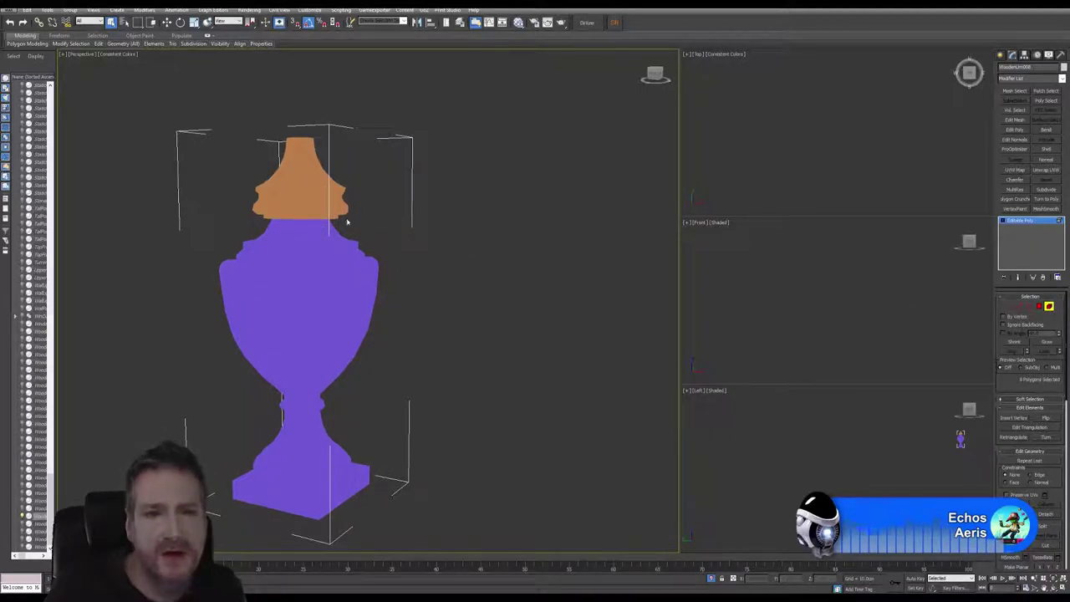
Detach the orange cap element from the urn as a separate object and leave element editing.
{"action": "left_click", "coordinate": [298, 182]}
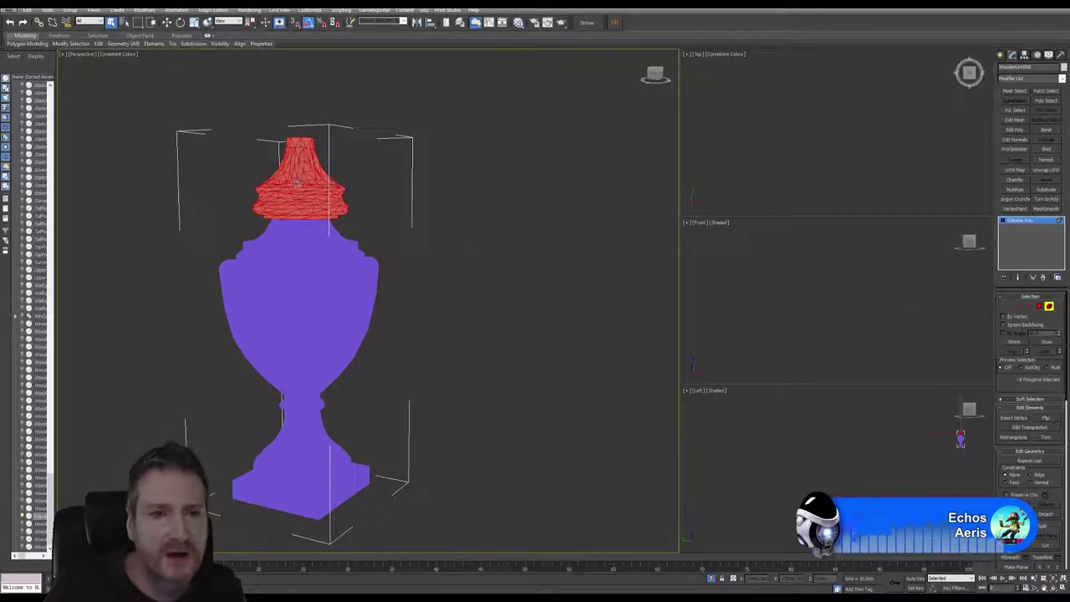
{"action": "left_click", "coordinate": [1046, 513]}
{"action": "left_click", "coordinate": [563, 303]}
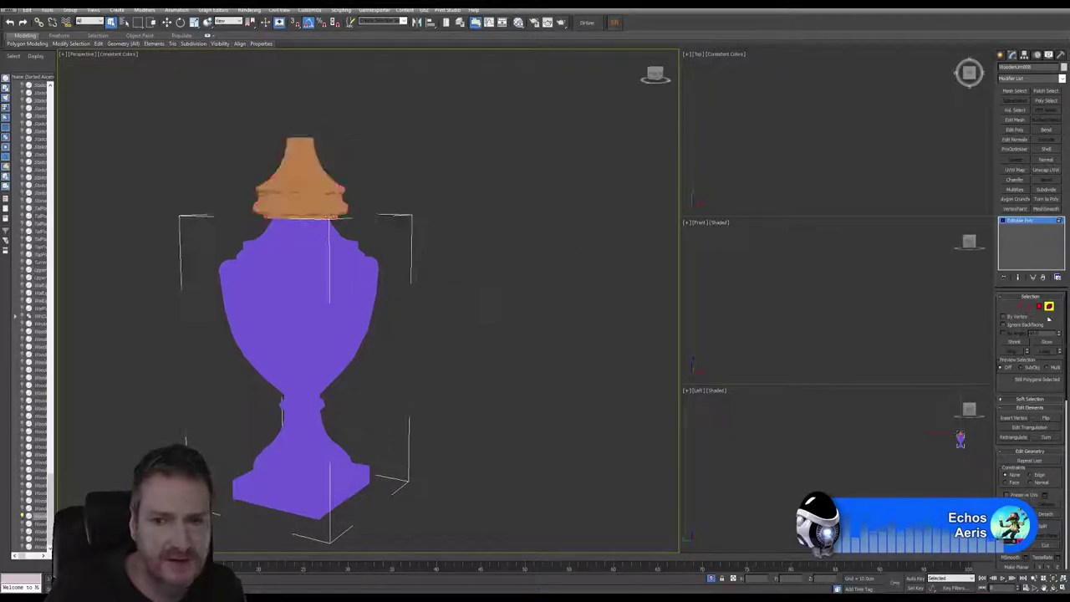
{"action": "left_click", "coordinate": [1047, 309]}
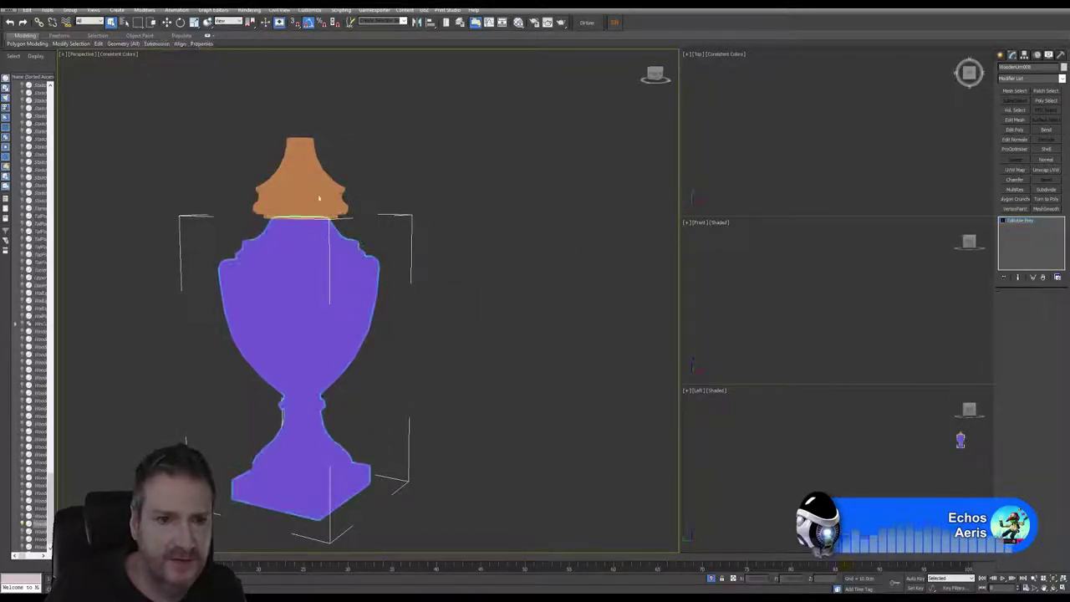
Add an Unwrap UVW modifier to the detached cap and select all of its faces in the UV editor.
{"action": "left_click", "coordinate": [312, 198]}
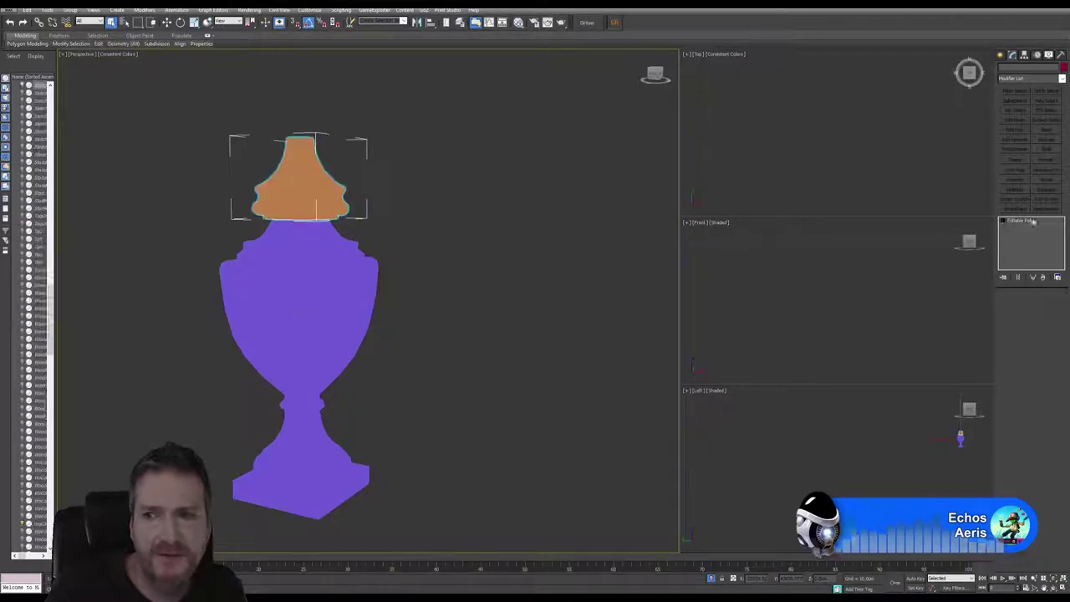
{"action": "left_click", "coordinate": [1045, 170]}
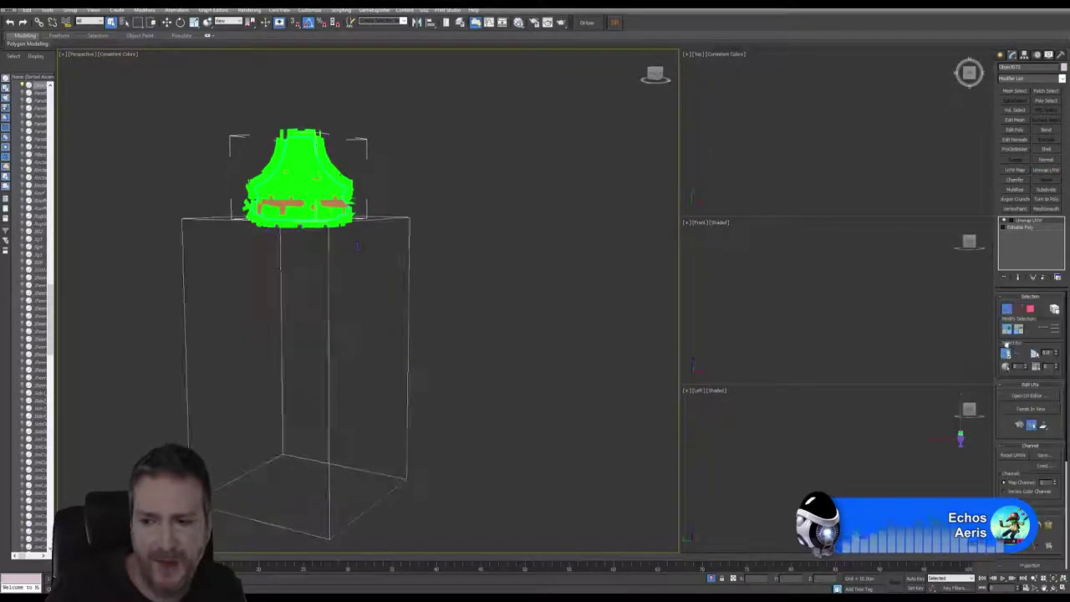
{"action": "left_click", "coordinate": [1029, 396]}
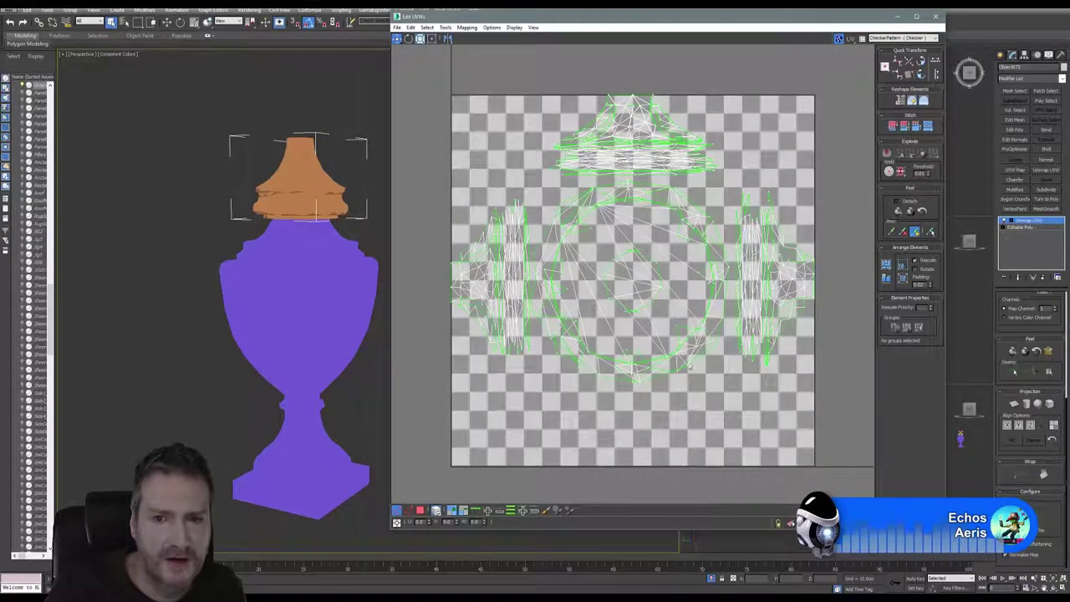
{"action": "key", "text": "ctrl+a"}
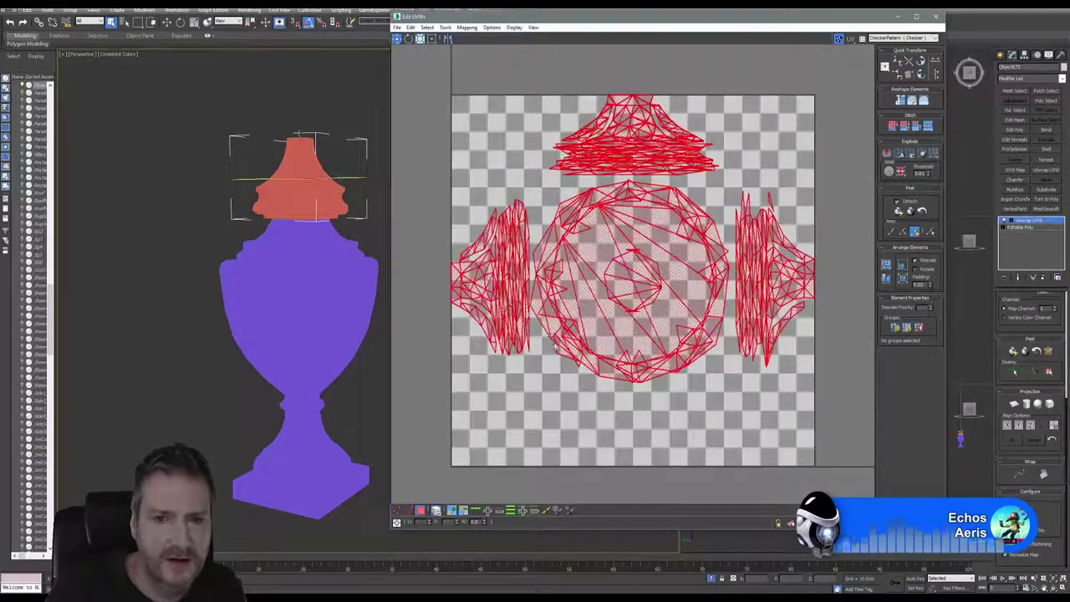
Try Flatten Mapping on all of the cap's UVs.
{"action": "scroll", "coordinate": [554, 350], "scroll_direction": "down", "scroll_amount": 3}
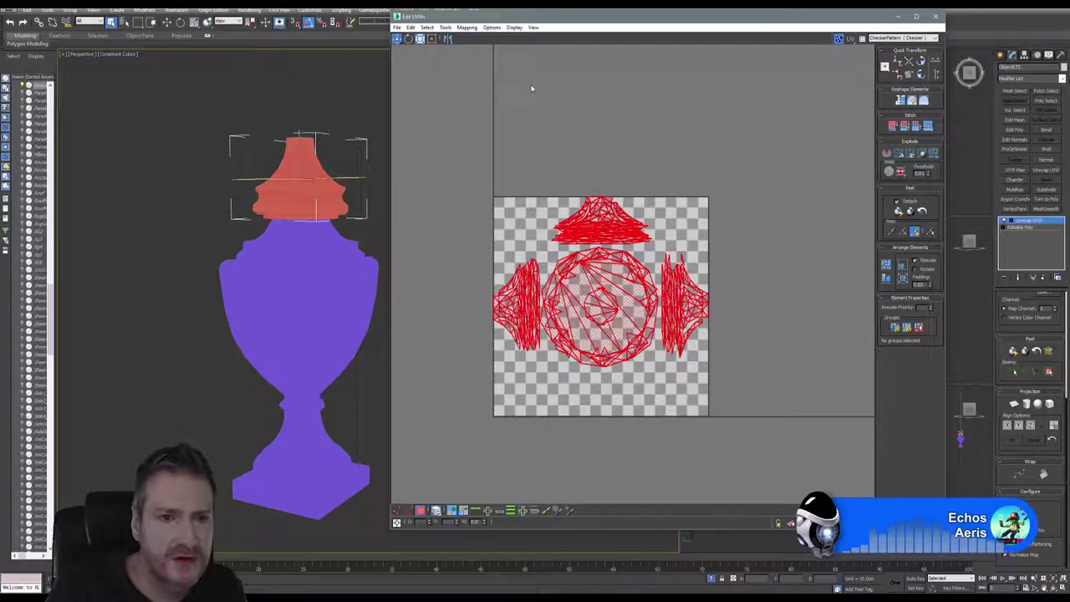
{"action": "left_click", "coordinate": [466, 26]}
{"action": "left_click", "coordinate": [460, 38]}
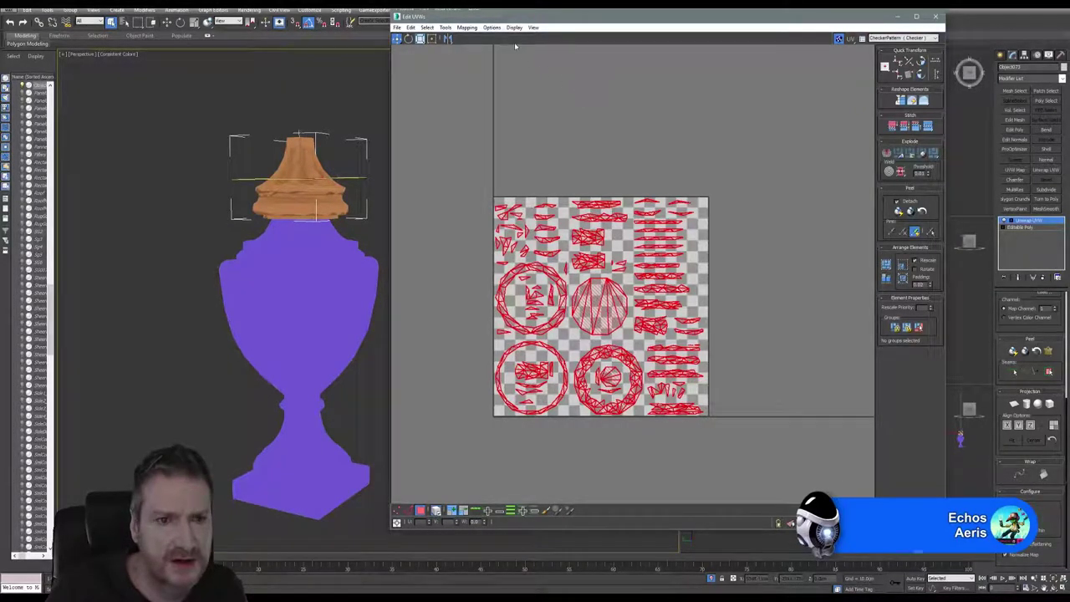
Try Normal Mapping on the cap's UVs with the Diamond Mapping type.
{"action": "left_click", "coordinate": [469, 31]}
{"action": "left_click", "coordinate": [457, 50]}
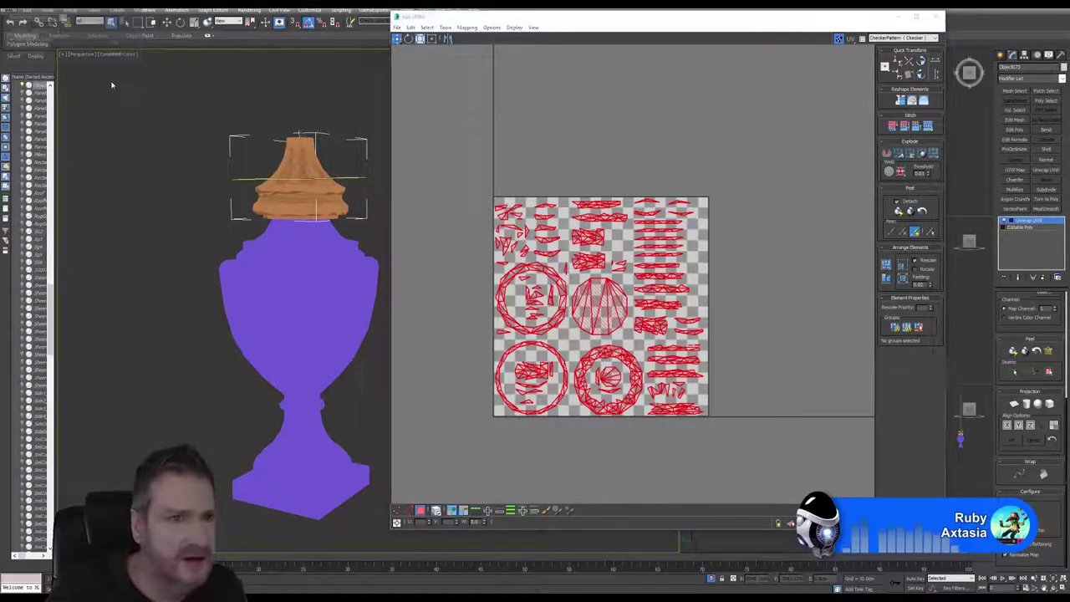
{"action": "left_click", "coordinate": [63, 17]}
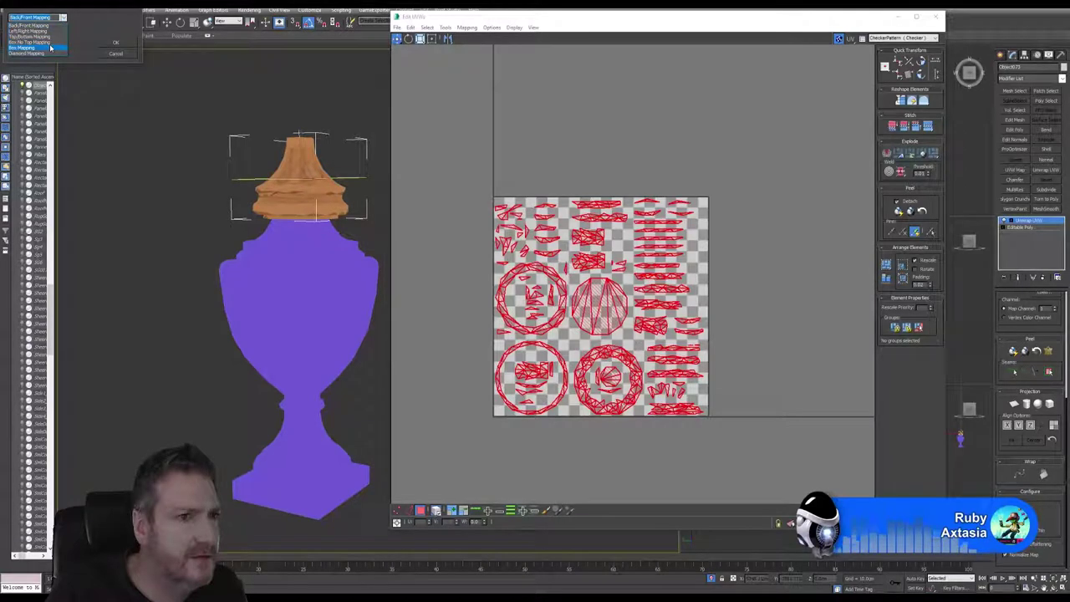
{"action": "left_click", "coordinate": [44, 54]}
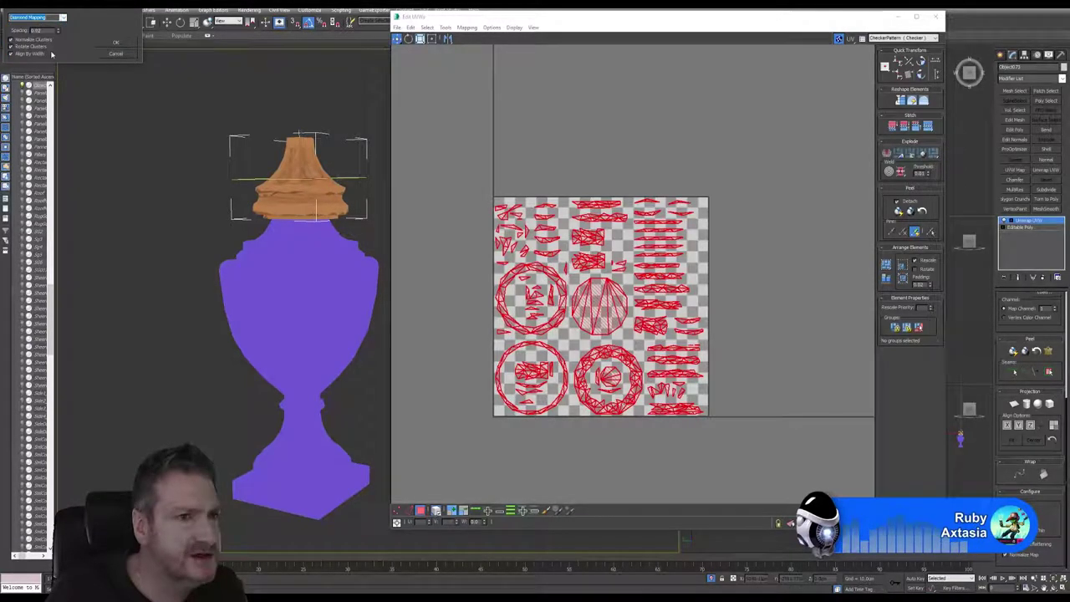
{"action": "left_click", "coordinate": [117, 43]}
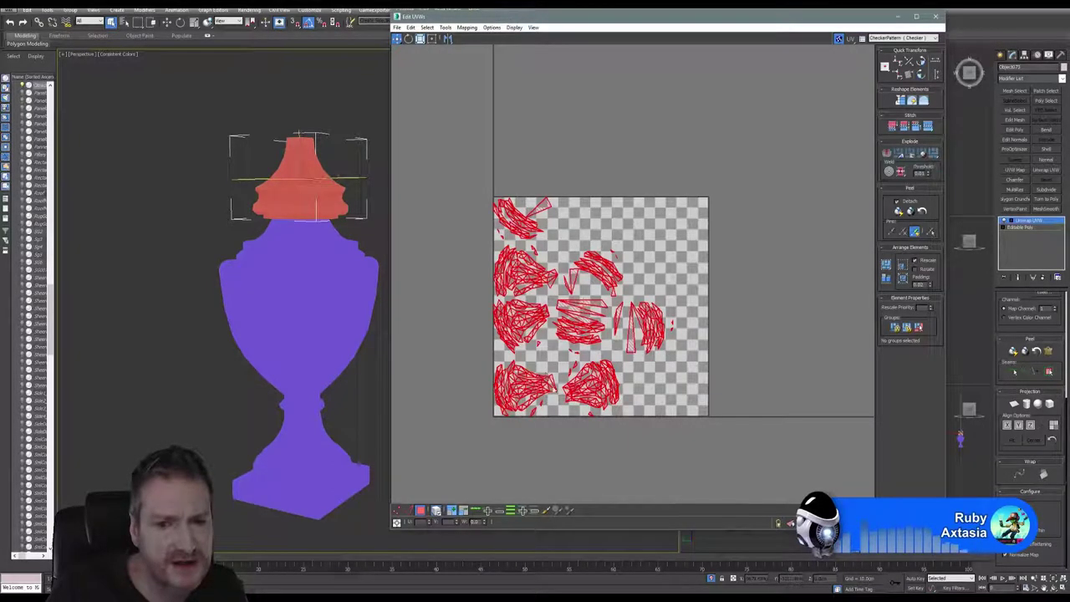
Apply Normal Mapping to the cap's UVs with the Box Mapping type.
{"action": "left_click", "coordinate": [467, 27]}
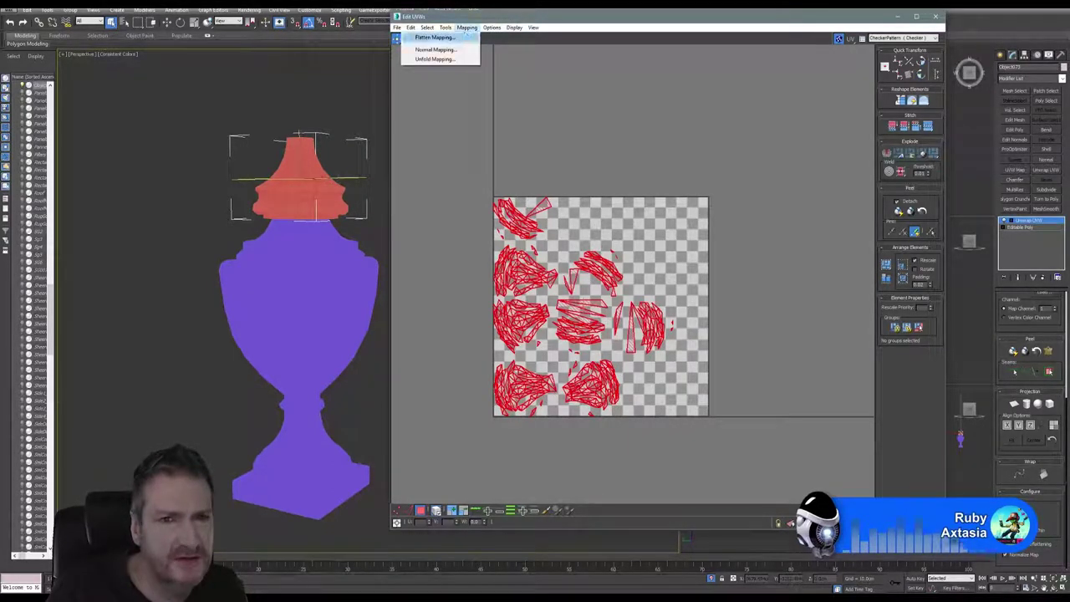
{"action": "left_click", "coordinate": [435, 45]}
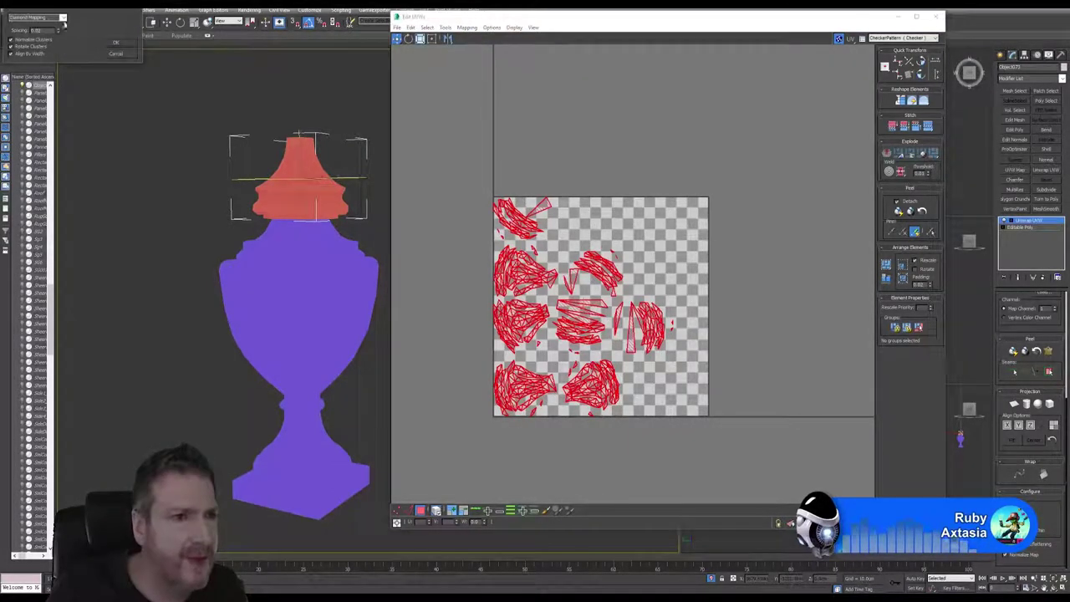
{"action": "left_click", "coordinate": [63, 17]}
{"action": "left_click", "coordinate": [59, 48]}
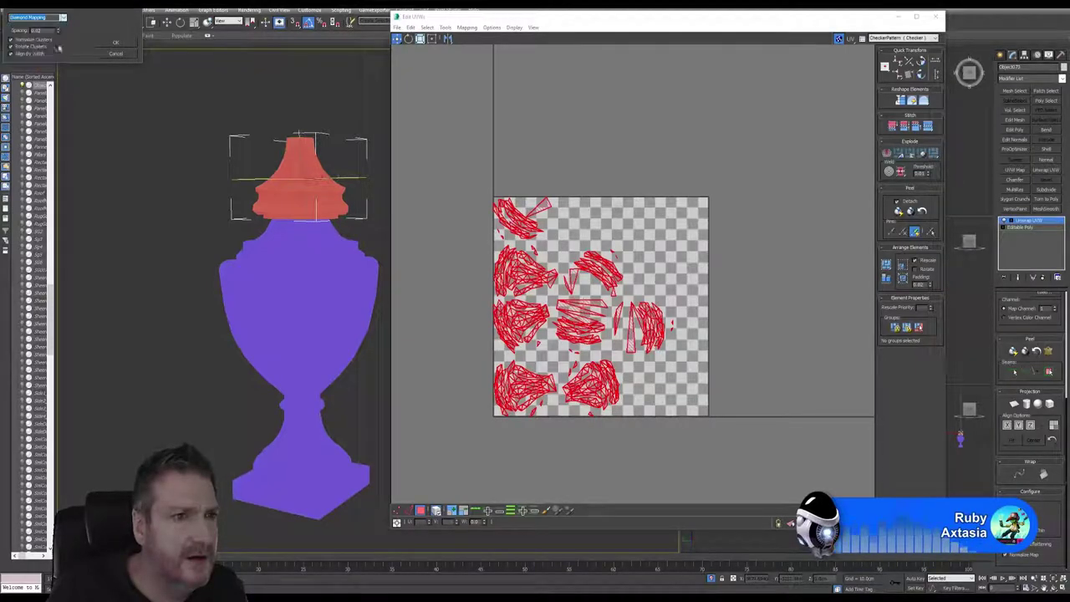
{"action": "left_click", "coordinate": [122, 43]}
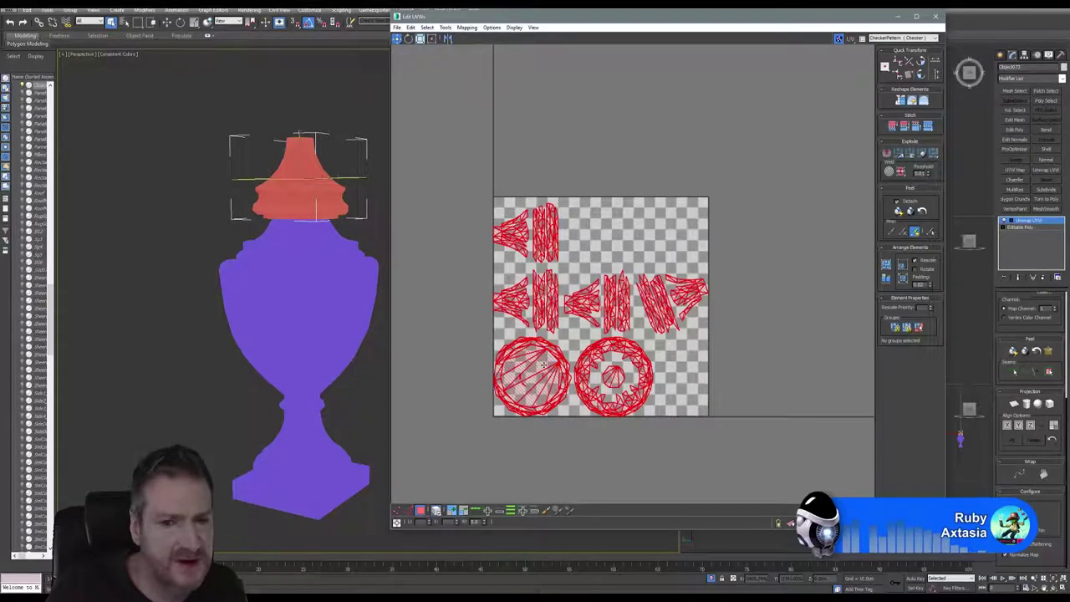
Move the cap's UV islands upward out of the checker tile and collapse the unwrap into the Editable Poly.
{"action": "left_click_drag", "start_coordinate": [543, 365], "coordinate": [543, 134]}
{"action": "left_click", "coordinate": [935, 16]}
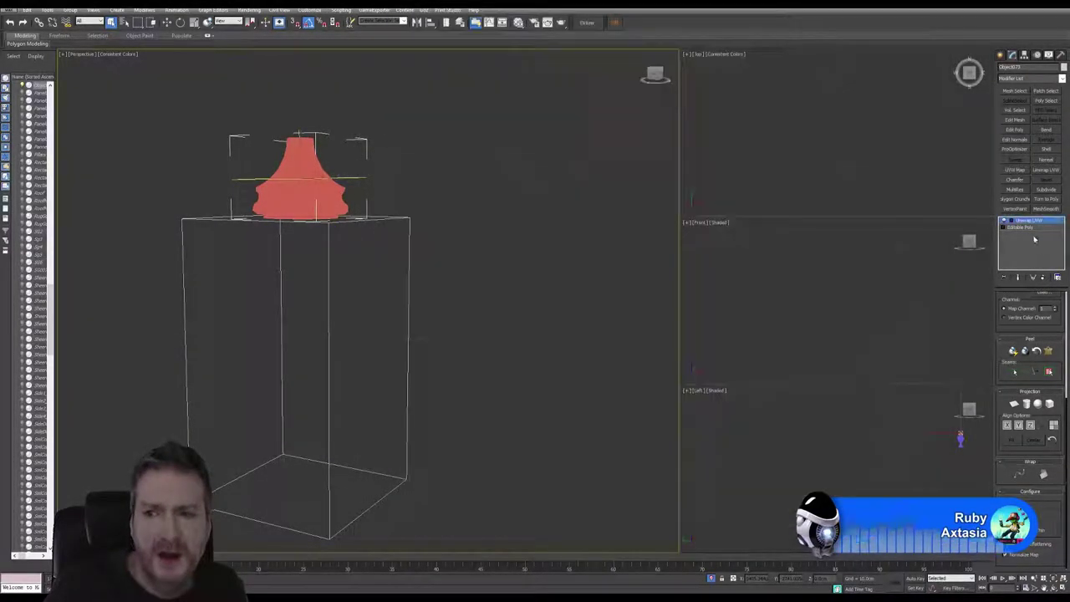
{"action": "scroll", "coordinate": [1032, 322], "scroll_direction": "up", "scroll_amount": 2}
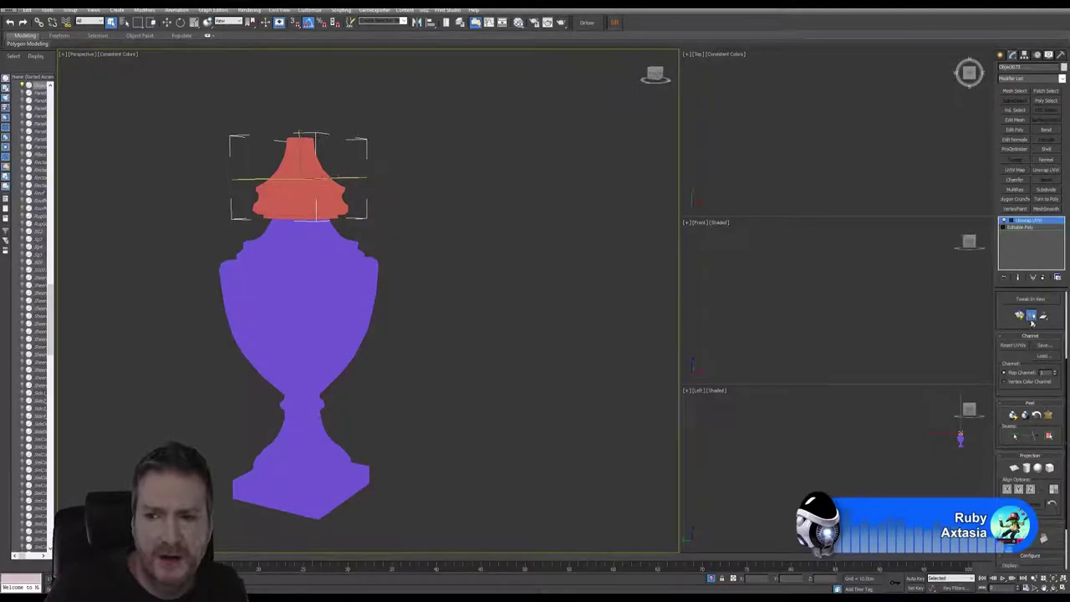
{"action": "scroll", "coordinate": [1031, 321], "scroll_direction": "up", "scroll_amount": 4}
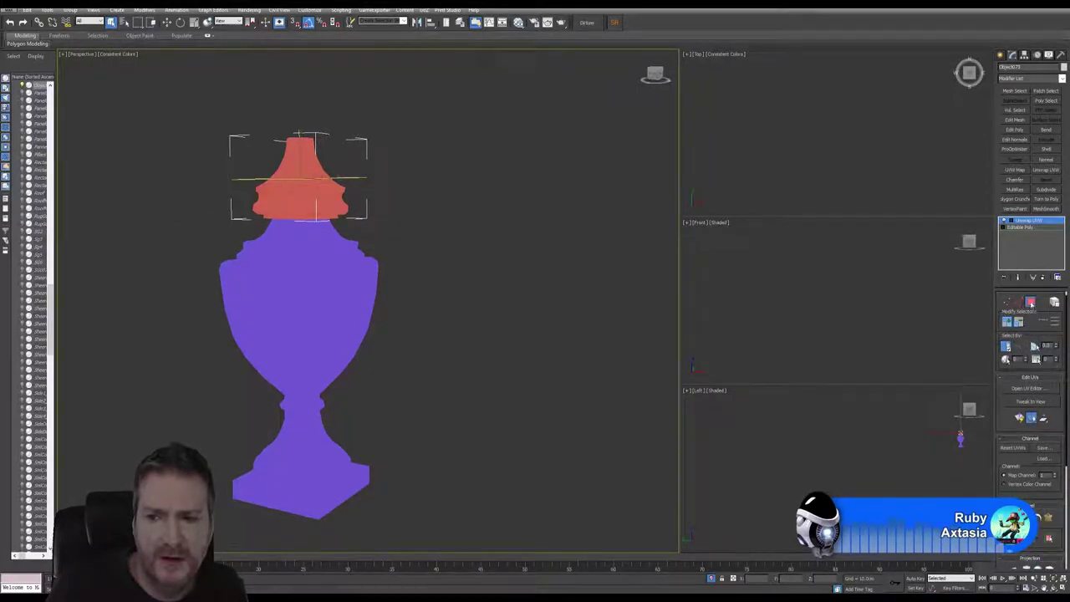
{"action": "left_click", "coordinate": [1031, 304]}
Add an Unwrap UVW modifier to the urn's body and select all of its polygons in the UV editor.
{"action": "left_click", "coordinate": [332, 305]}
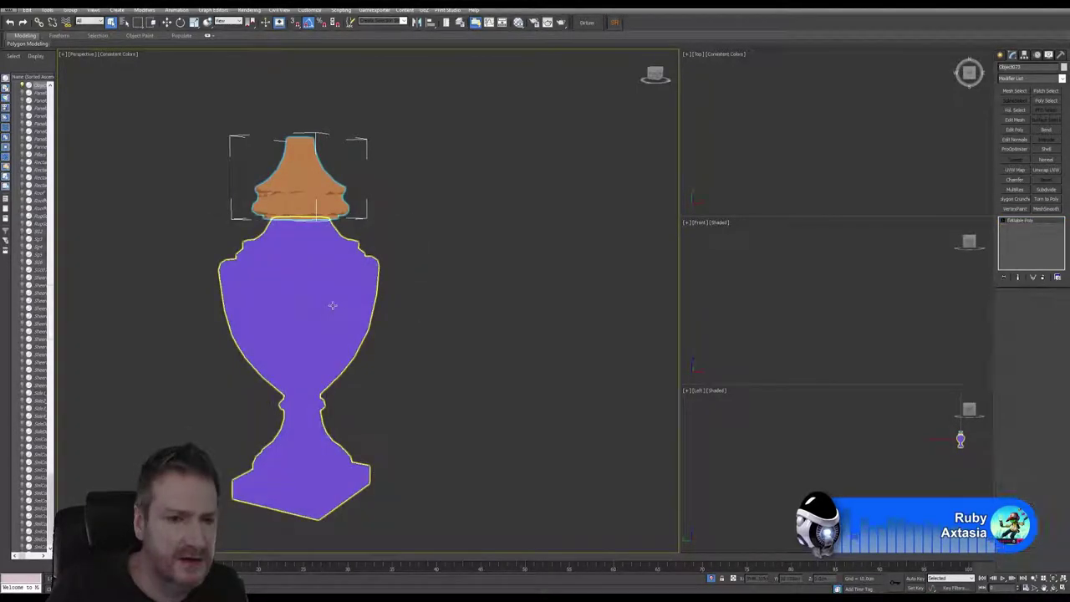
{"action": "left_click", "coordinate": [332, 305]}
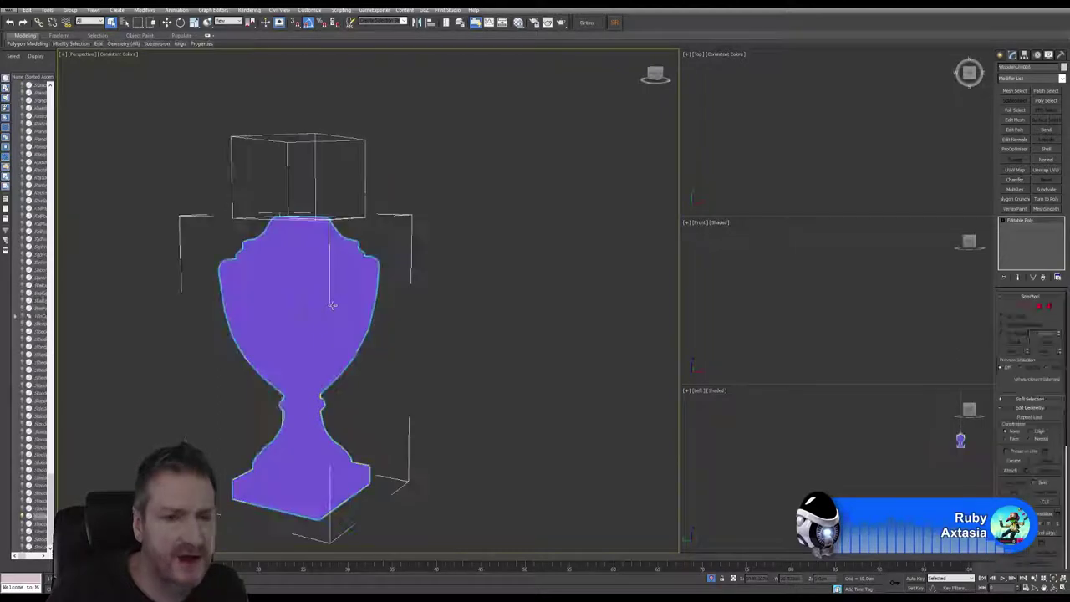
{"action": "left_click", "coordinate": [1044, 171]}
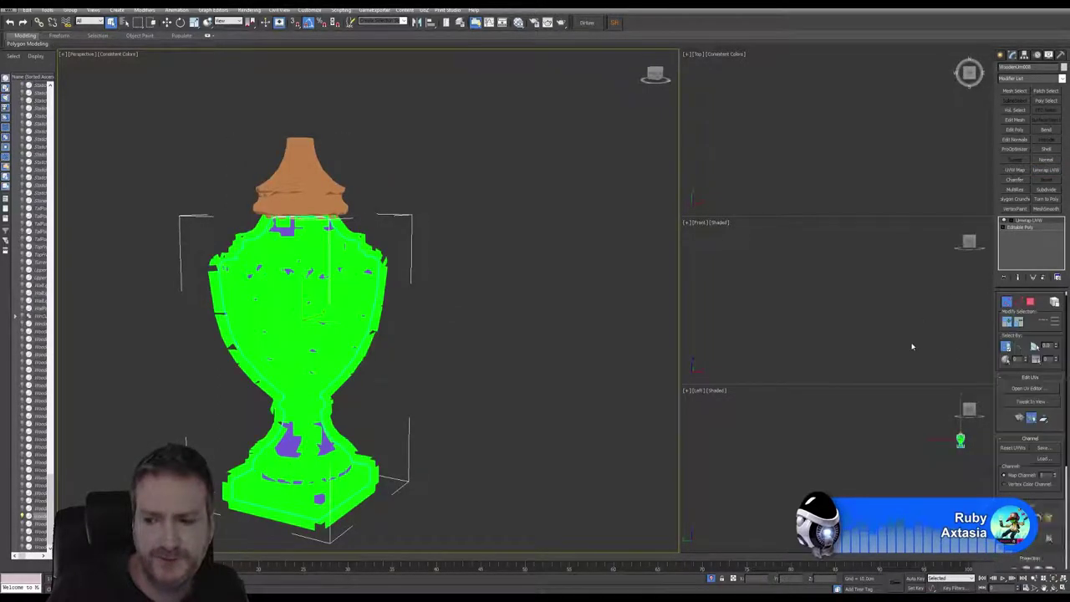
{"action": "left_click", "coordinate": [1032, 390]}
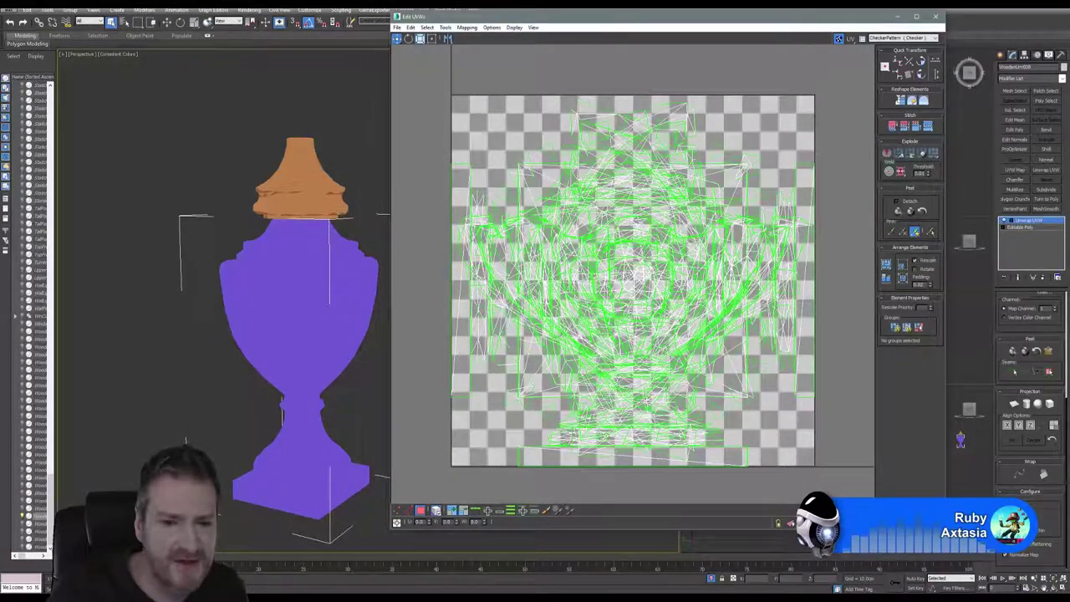
{"action": "scroll", "coordinate": [521, 402], "scroll_direction": "down", "scroll_amount": 5}
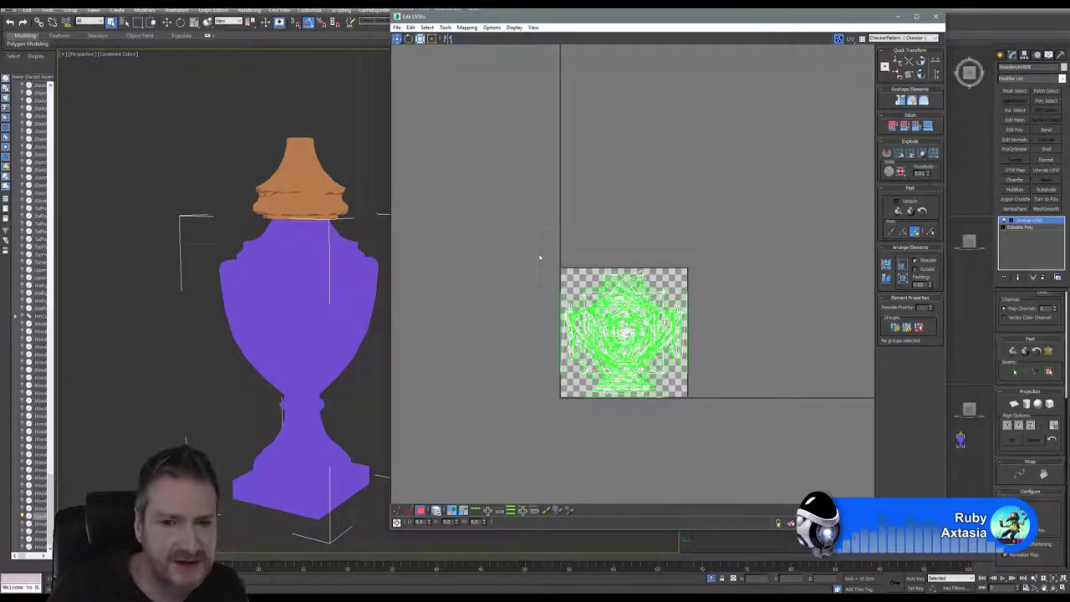
{"action": "left_click_drag", "start_coordinate": [541, 248], "coordinate": [744, 443]}
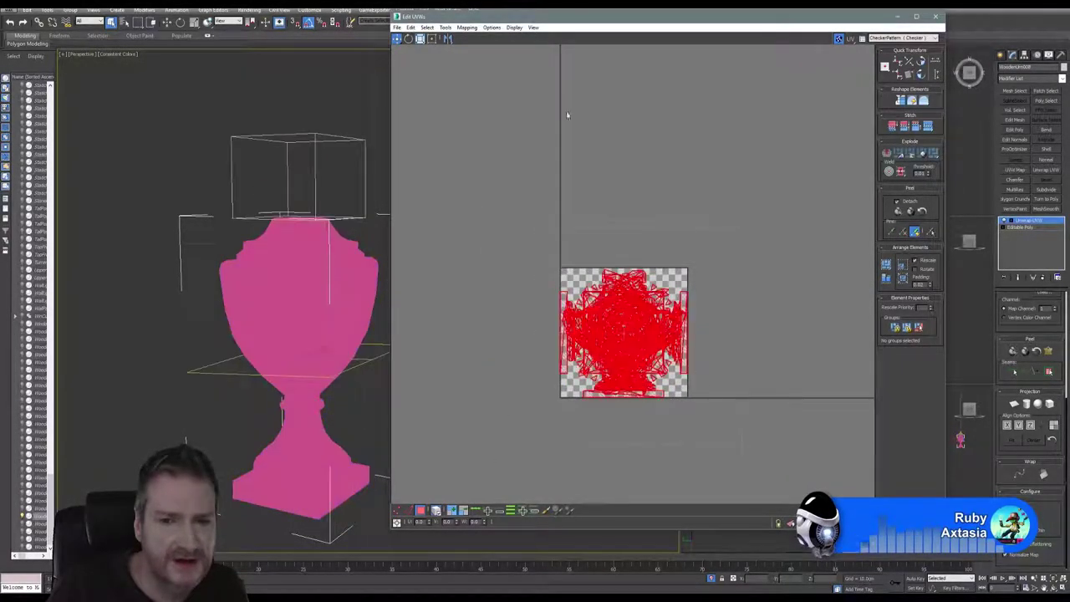
Apply Normal Mapping to the body's UVs with the Box Mapping type.
{"action": "left_click", "coordinate": [466, 26]}
{"action": "left_click", "coordinate": [304, 71]}
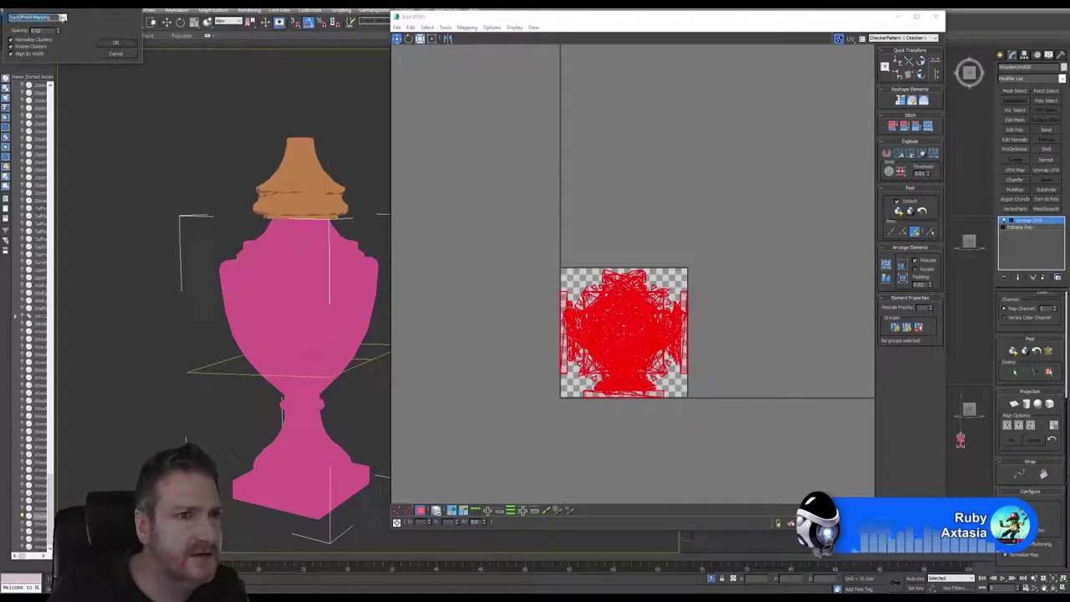
{"action": "left_click", "coordinate": [62, 17]}
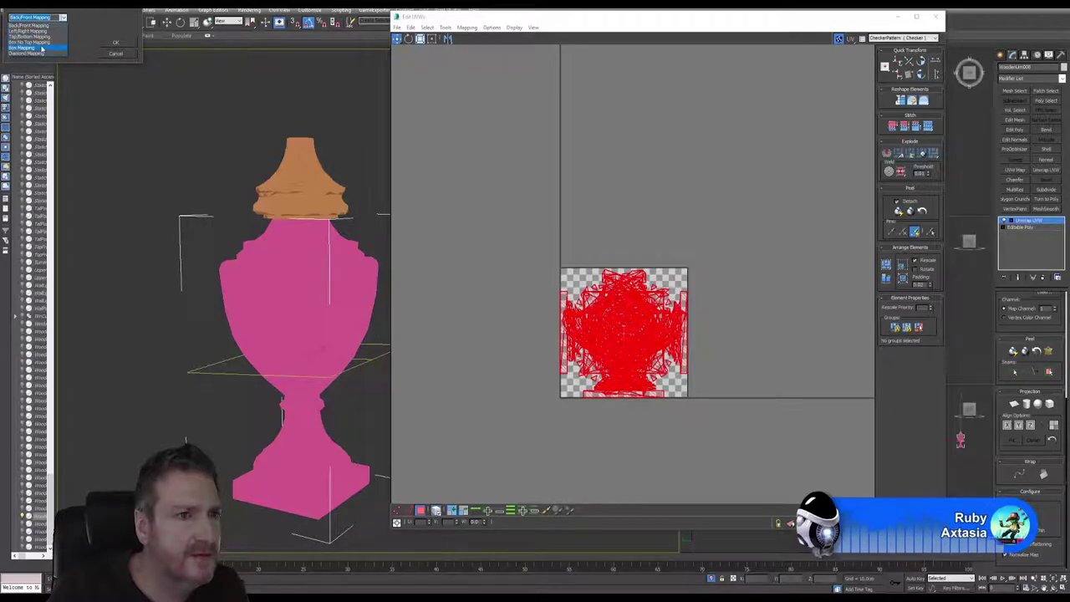
{"action": "left_click", "coordinate": [41, 49]}
{"action": "left_click", "coordinate": [117, 42]}
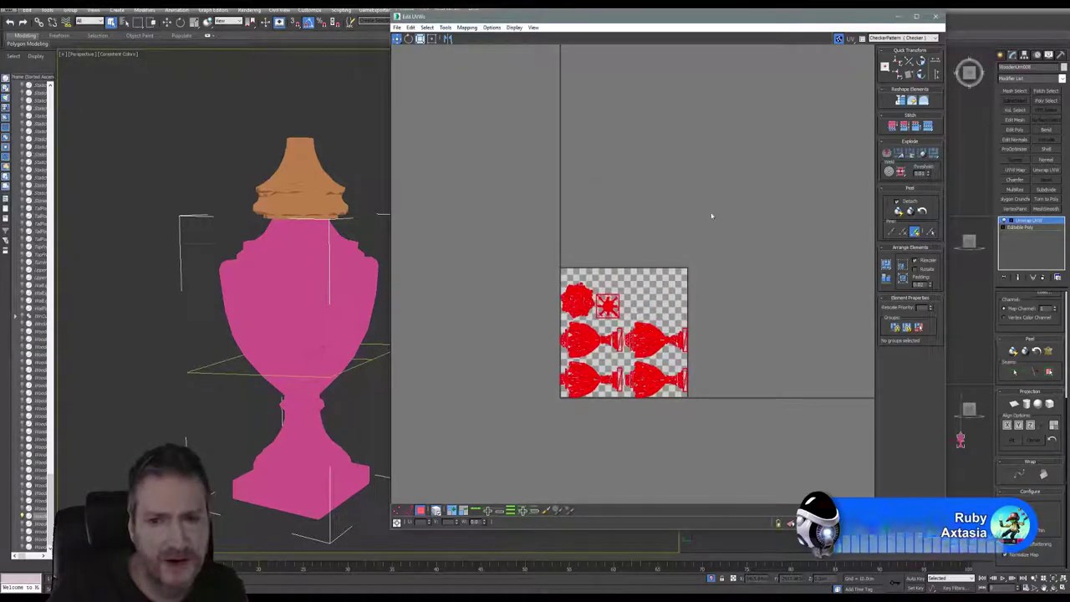
{"action": "scroll", "coordinate": [635, 356], "scroll_direction": "up", "scroll_amount": 4}
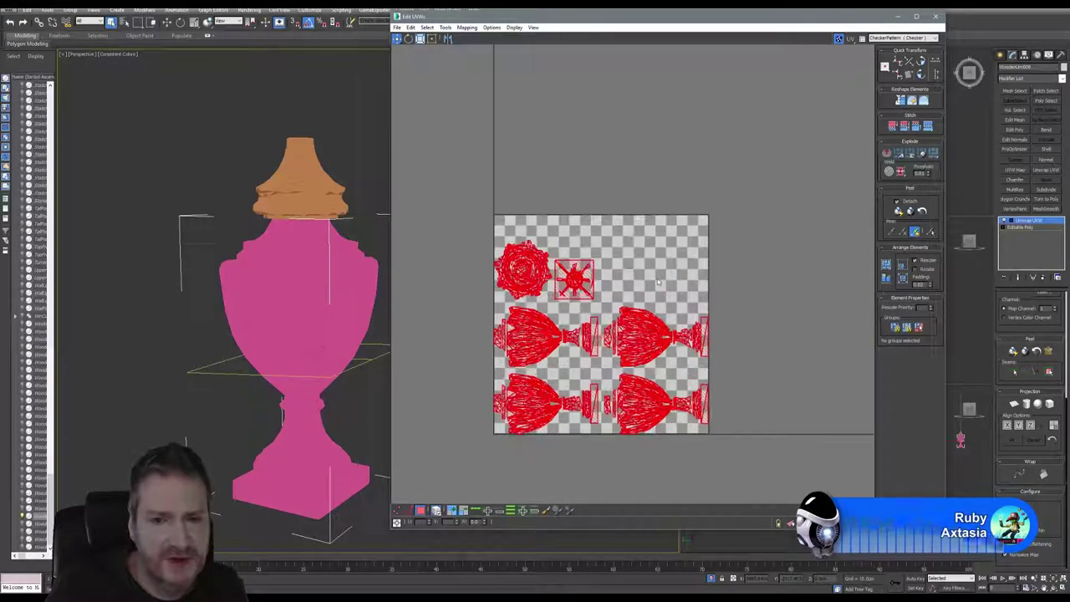
{"action": "middle_click_drag", "start_coordinate": [642, 123], "coordinate": [642, 87]}
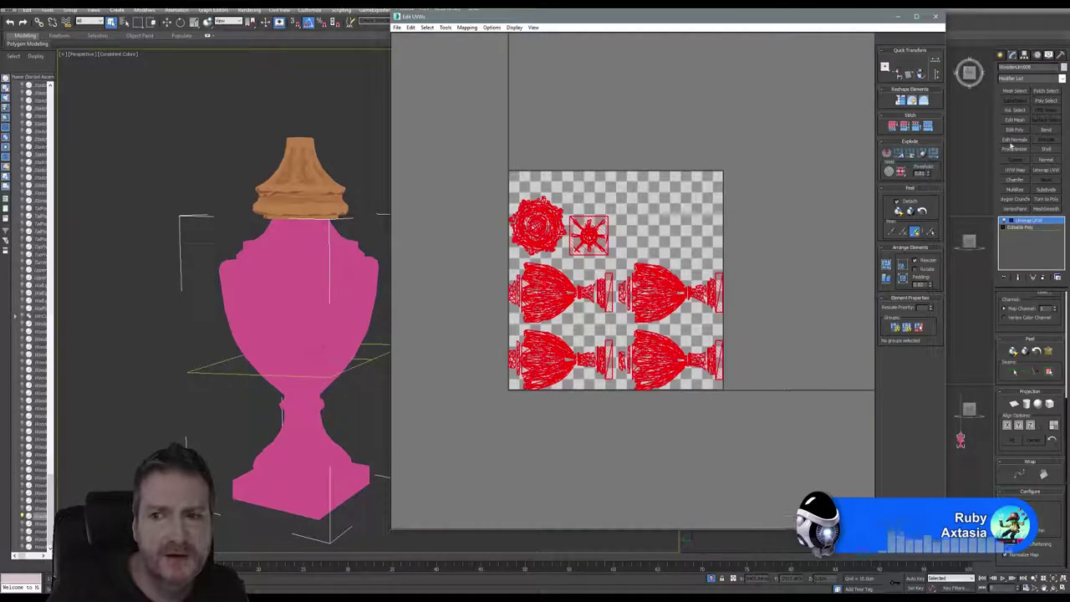
Close the UV editor and collapse the body's unwrap into the Editable Poly.
{"action": "left_click", "coordinate": [935, 16]}
{"action": "right_click", "coordinate": [1029, 224]}
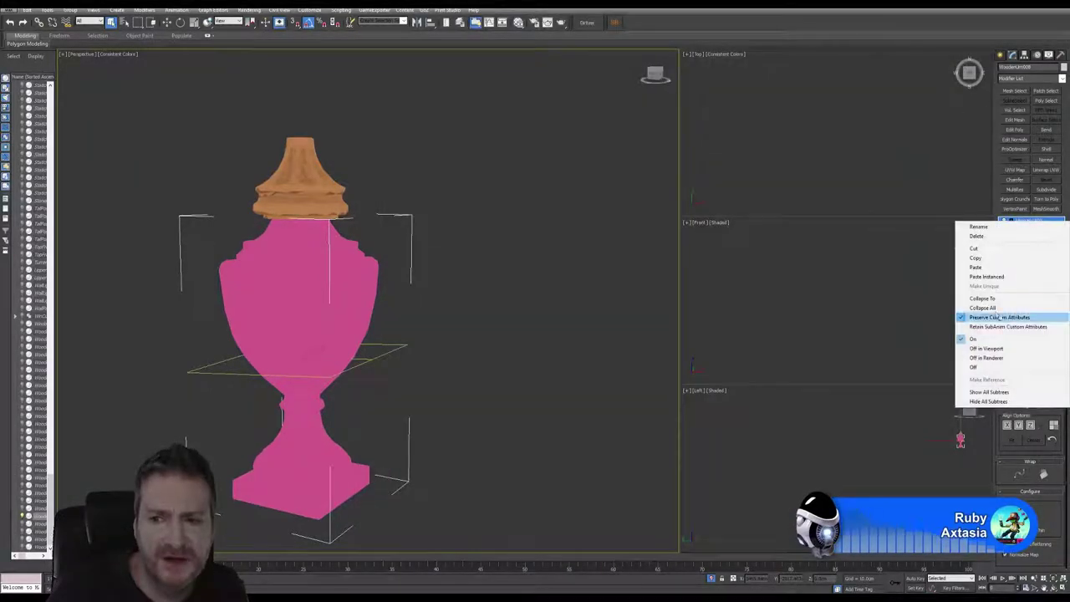
{"action": "left_click", "coordinate": [974, 313]}
{"action": "left_click", "coordinate": [575, 325]}
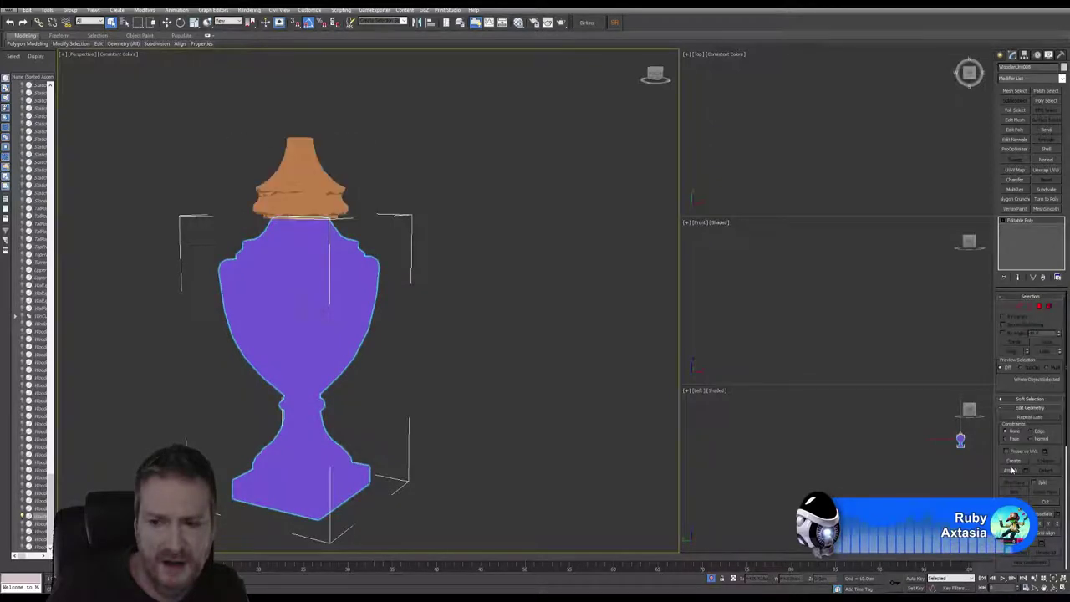
Attach the cap to the urn's body as one object.
{"action": "left_click", "coordinate": [1011, 470]}
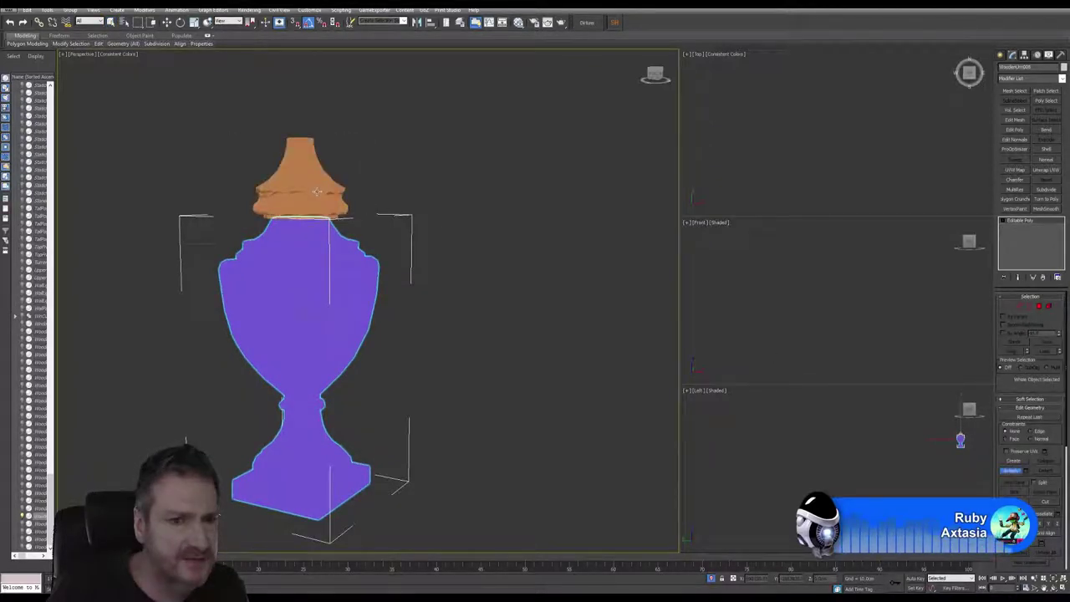
{"action": "left_click", "coordinate": [319, 193]}
{"action": "key", "text": "w"}
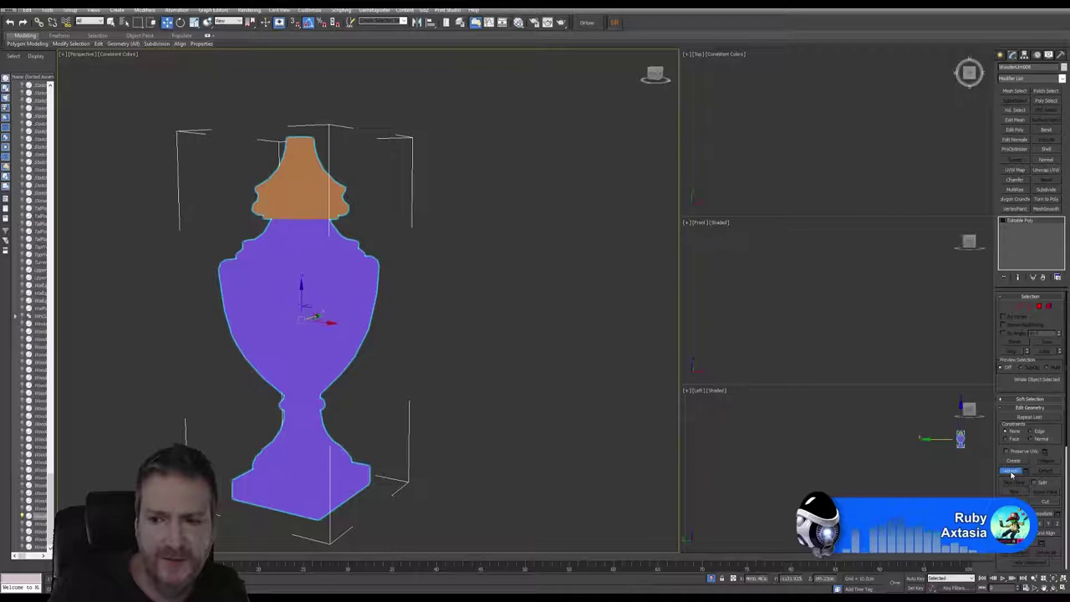
Add an Unwrap UVW modifier to the combined urn and select only the cap's UV islands in the UV editor.
{"action": "left_click", "coordinate": [1046, 169]}
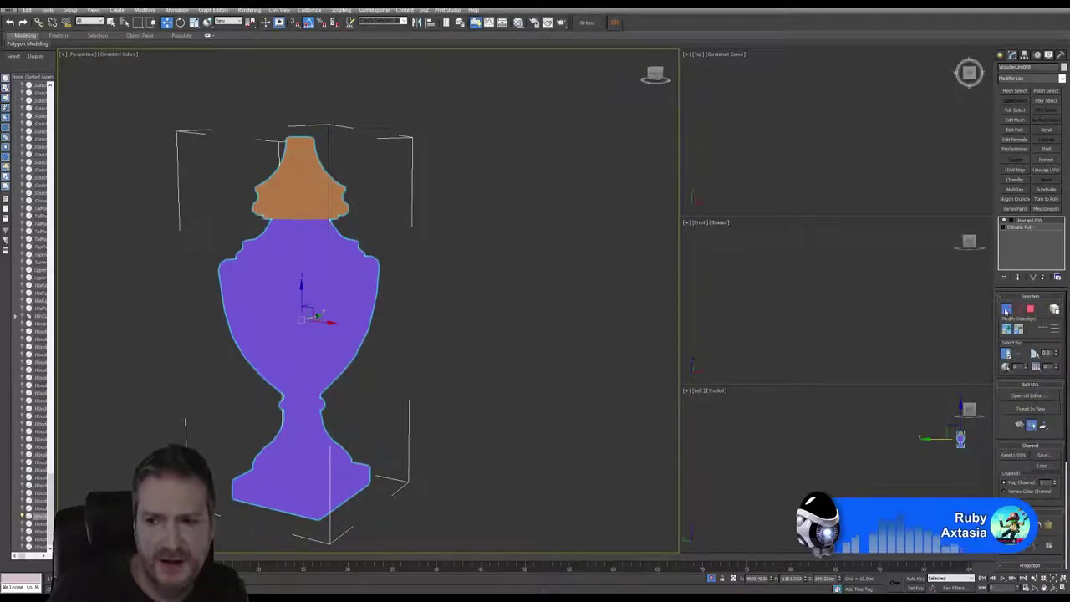
{"action": "left_click", "coordinate": [1030, 395]}
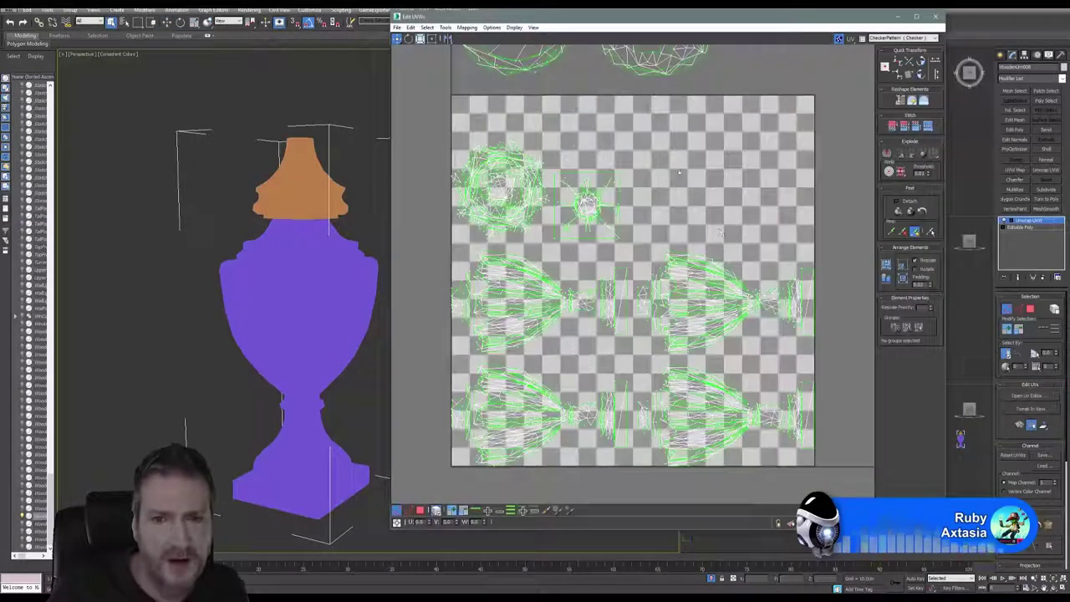
{"action": "middle_click_drag", "start_coordinate": [679, 172], "coordinate": [674, 198]}
{"action": "scroll", "coordinate": [679, 208], "scroll_direction": "down", "scroll_amount": 5}
{"action": "middle_click_drag", "start_coordinate": [643, 239], "coordinate": [620, 273]}
{"action": "left_click", "coordinate": [421, 511]}
{"action": "key", "text": "ctrl+a"}
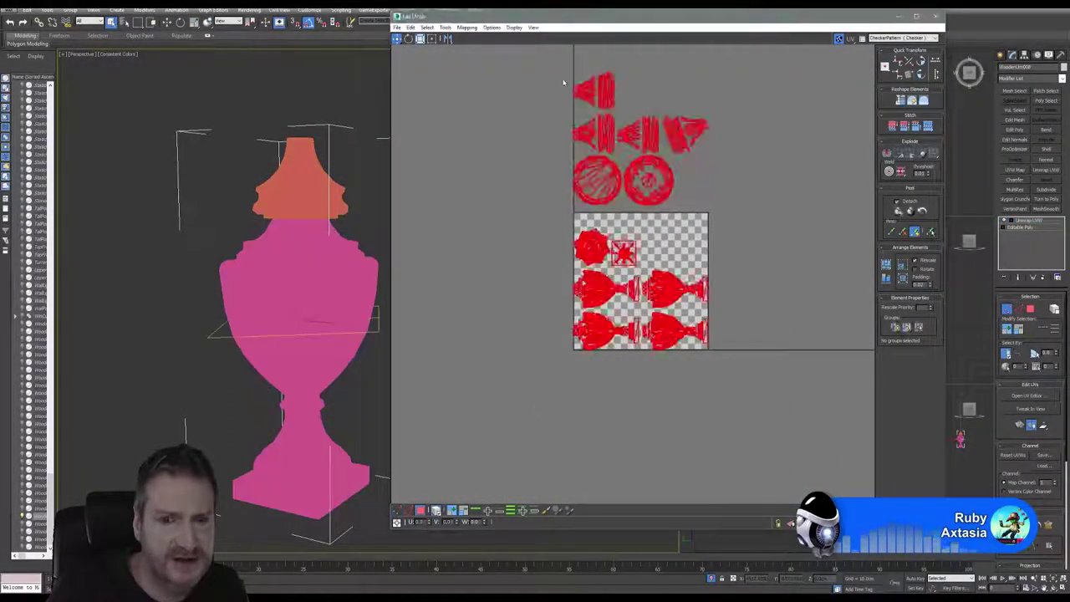
{"action": "left_click", "coordinate": [528, 161]}
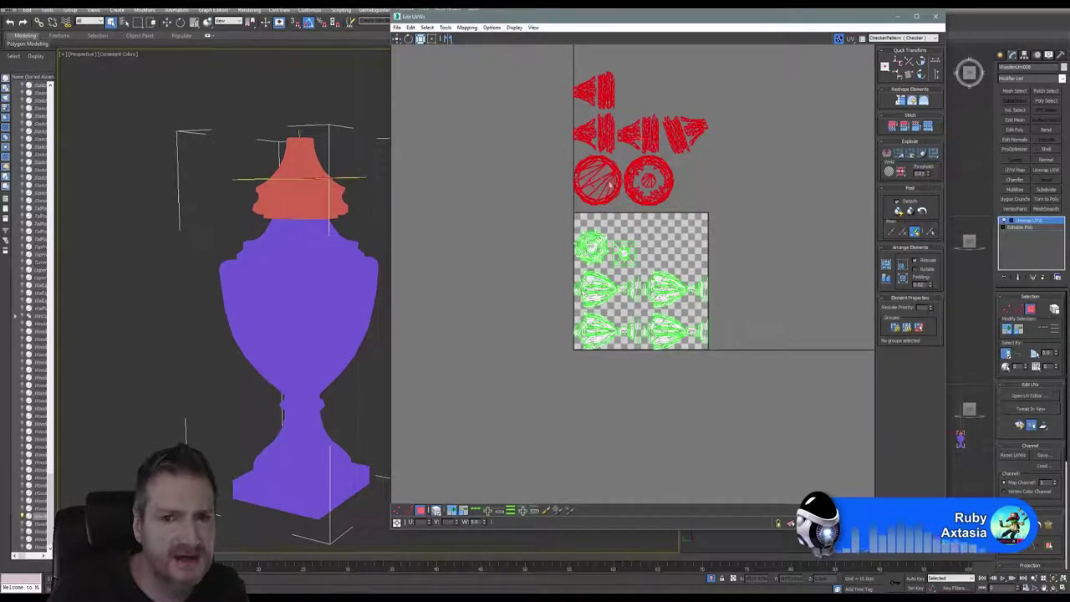
Scale down the cap's UV islands and move them into the empty upper area of the checker tile.
{"action": "left_click_drag", "start_coordinate": [600, 182], "coordinate": [603, 296]}
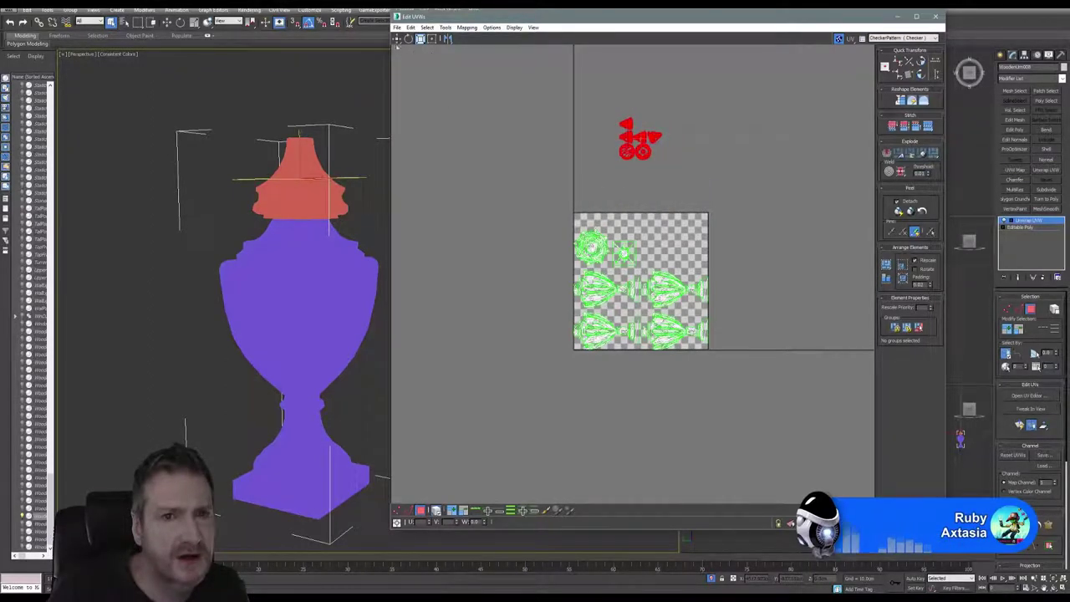
{"action": "scroll", "coordinate": [643, 201], "scroll_direction": "up", "scroll_amount": 3}
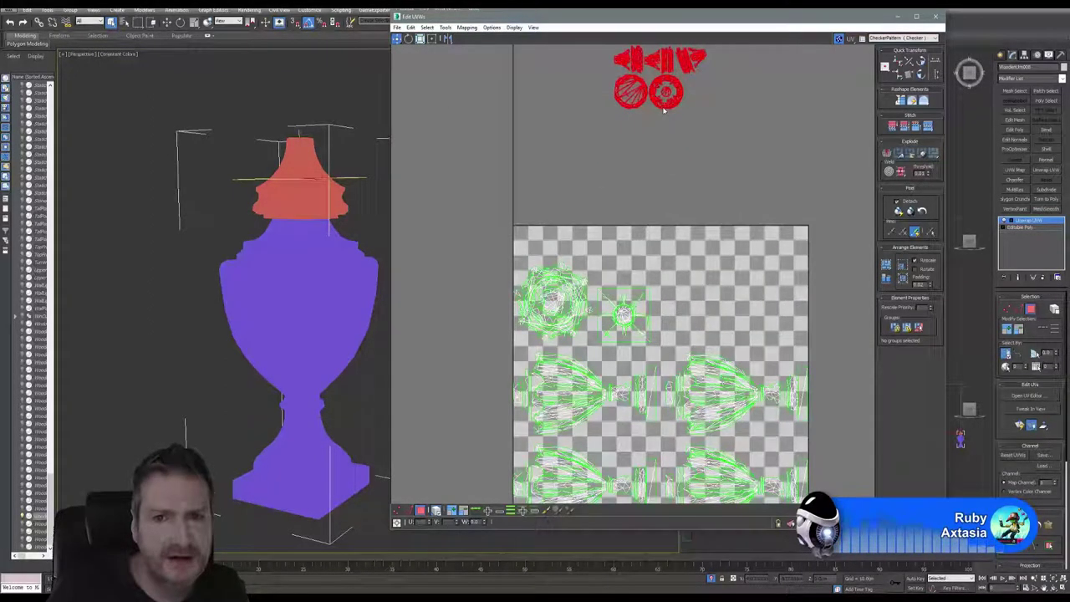
{"action": "left_click_drag", "start_coordinate": [665, 104], "coordinate": [737, 315]}
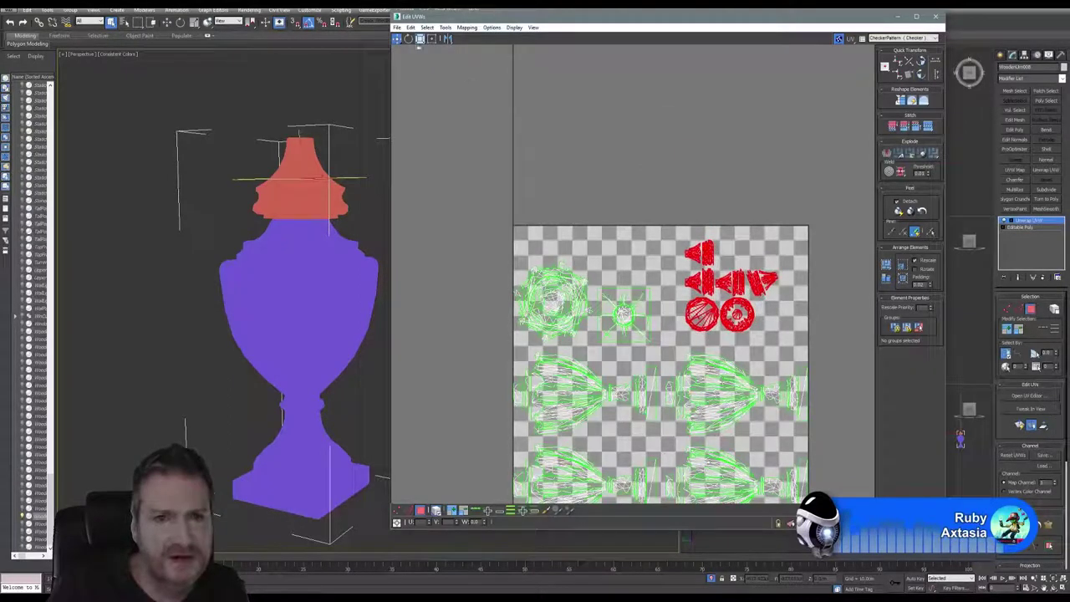
Enlarge the cap's UV islands to use the free space above the body islands and nudge them inside the tile.
{"action": "scroll", "coordinate": [702, 301], "scroll_direction": "up", "scroll_amount": 1}
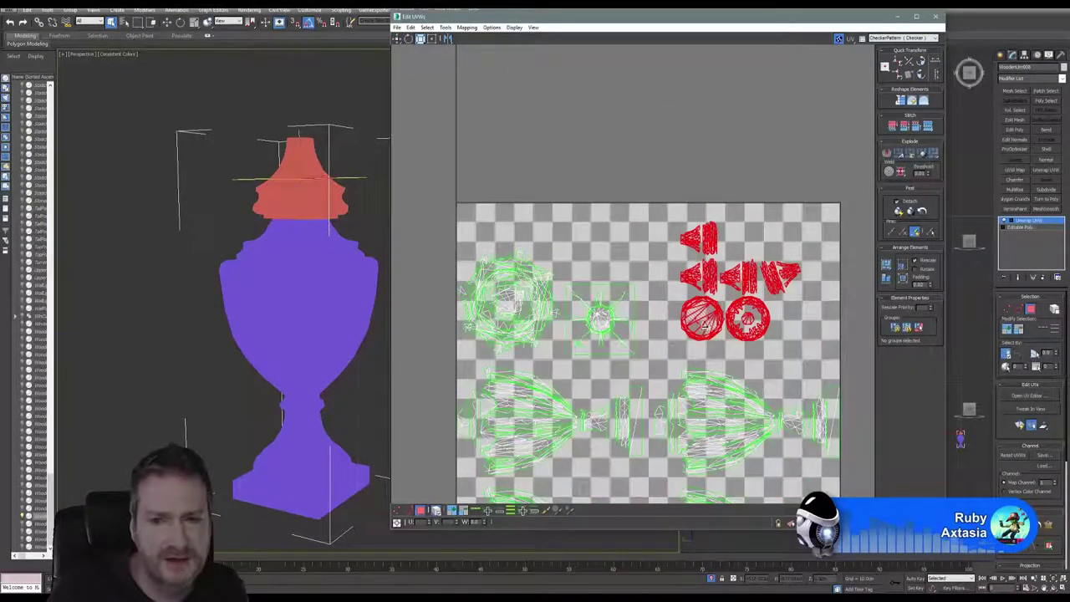
{"action": "left_click_drag", "start_coordinate": [756, 331], "coordinate": [732, 315]}
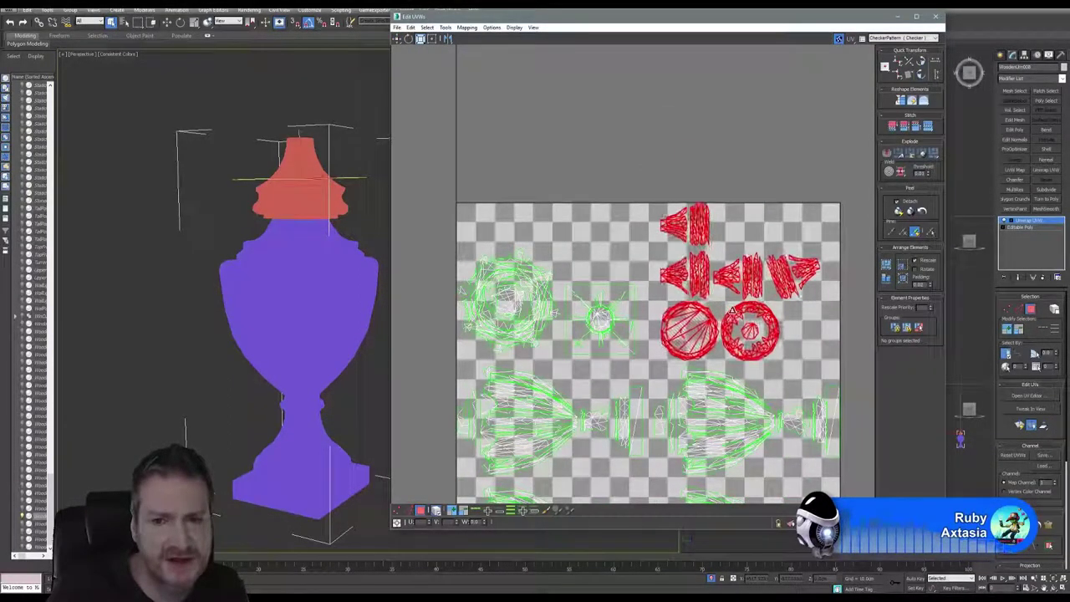
{"action": "left_click_drag", "start_coordinate": [732, 310], "coordinate": [731, 309]}
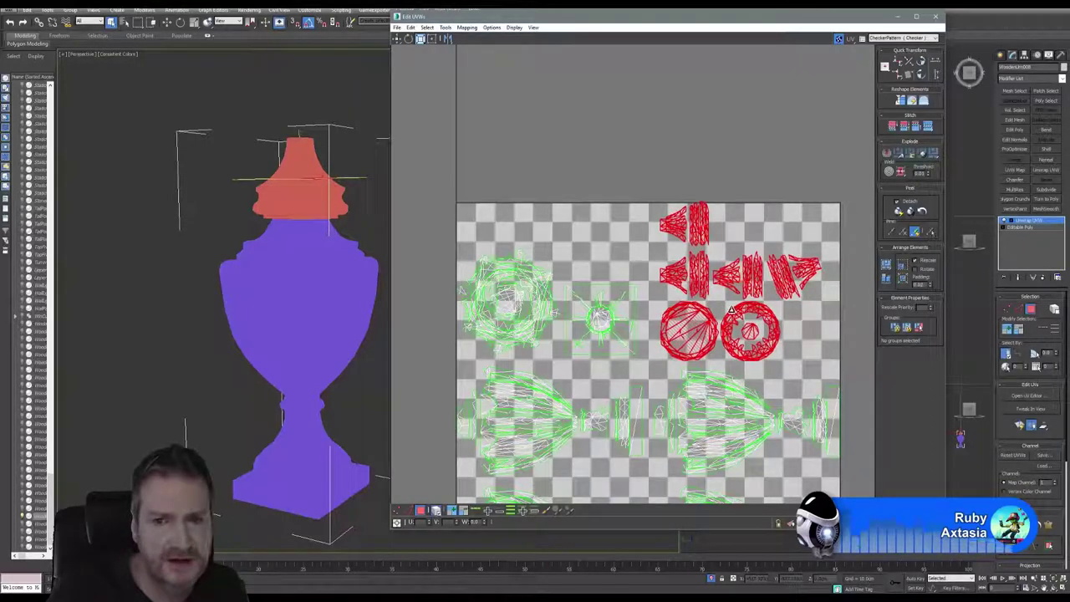
{"action": "left_click", "coordinate": [398, 39]}
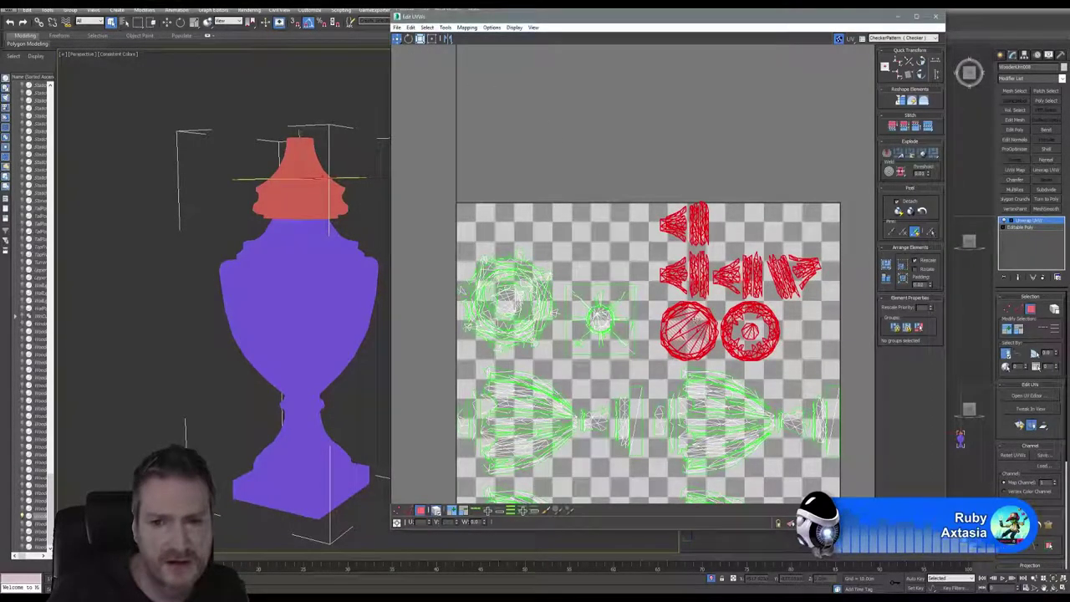
{"action": "left_click_drag", "start_coordinate": [701, 327], "coordinate": [714, 332]}
{"action": "scroll", "coordinate": [682, 243], "scroll_direction": "down", "scroll_amount": 5}
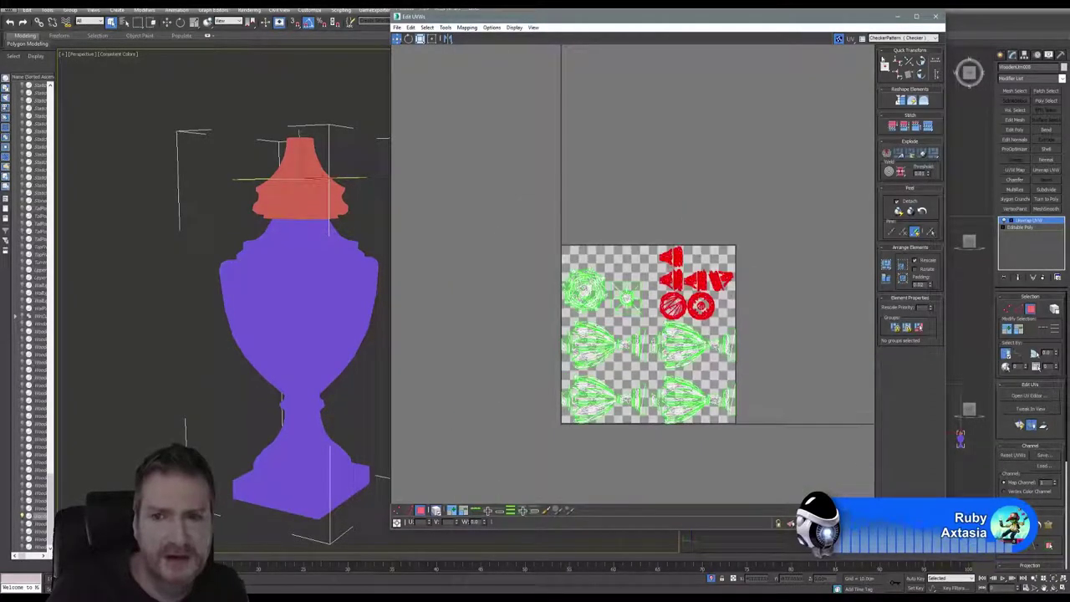
Close the UV editor and collapse the combined urn's unwrap into the Editable Poly.
{"action": "left_click", "coordinate": [936, 17]}
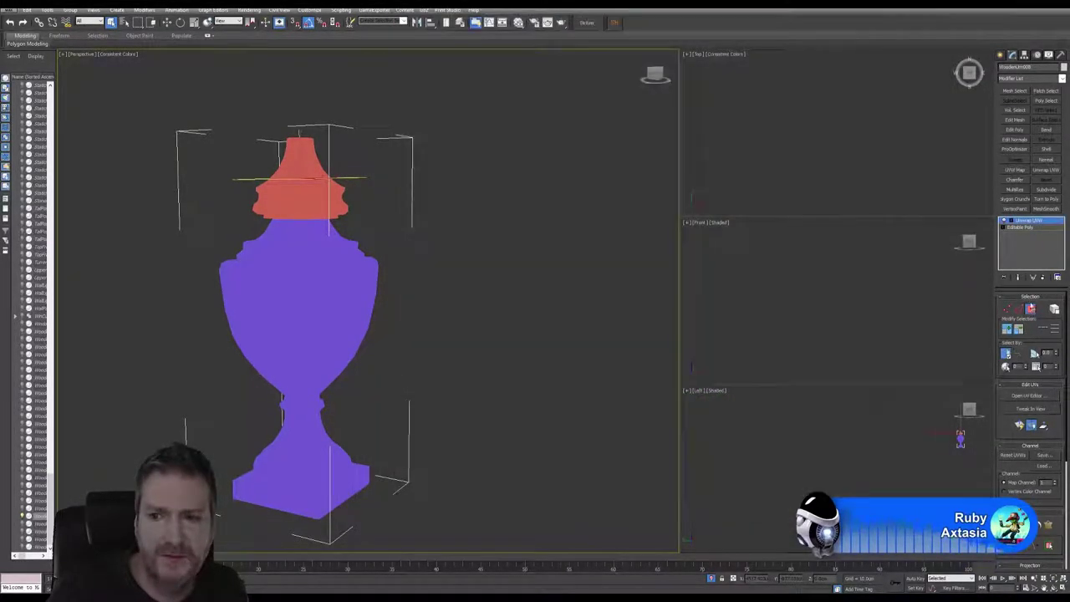
{"action": "right_click", "coordinate": [1033, 226]}
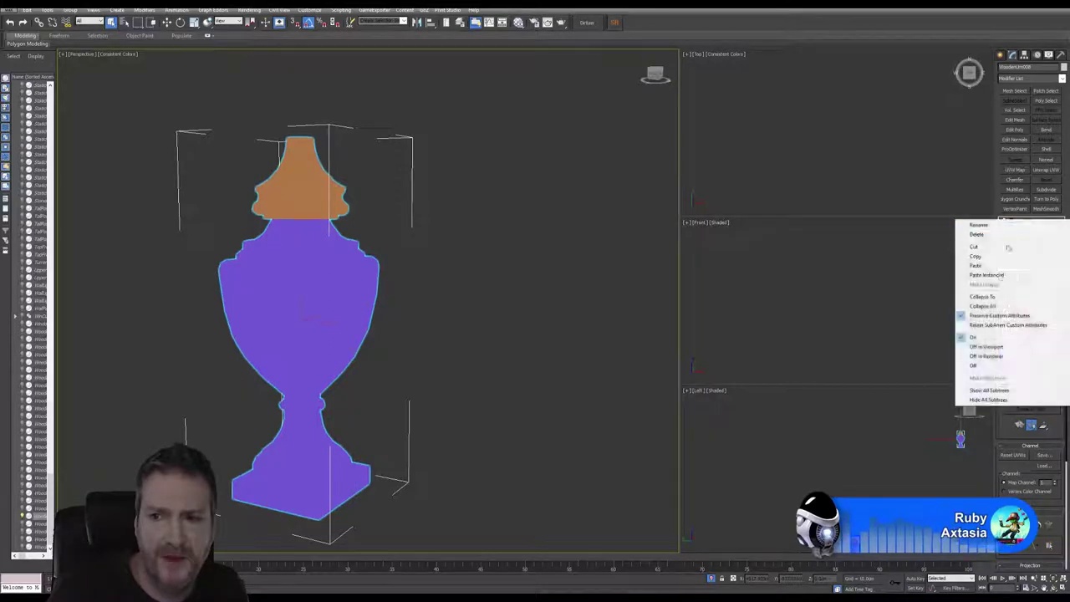
{"action": "left_click", "coordinate": [986, 307]}
{"action": "left_click", "coordinate": [575, 320]}
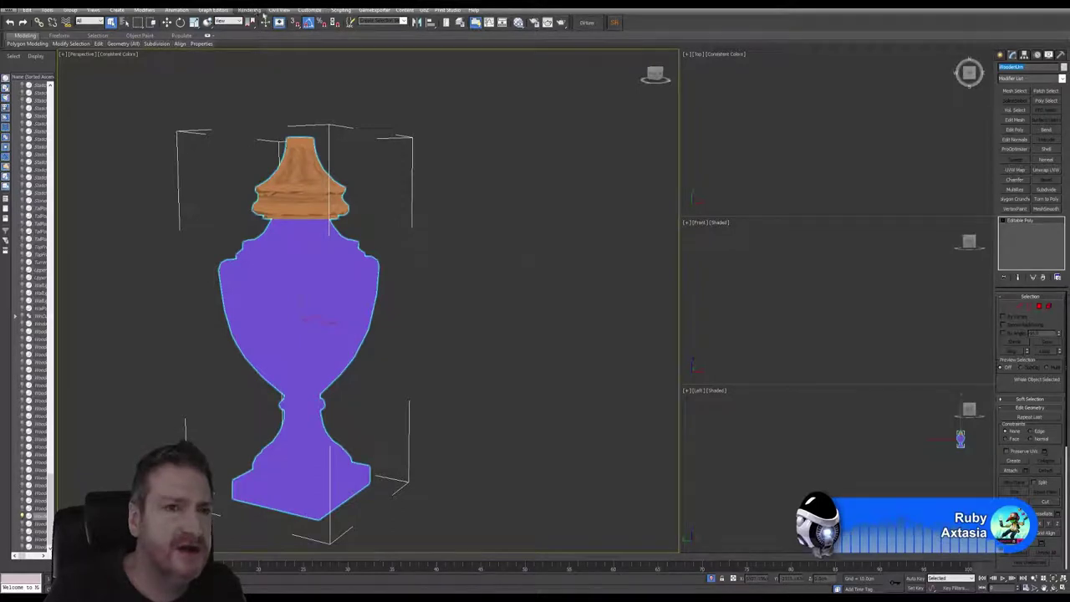
Set up Render To Texture for the urn with a DiffuseMap output element sized 2048x2048.
{"action": "left_click", "coordinate": [250, 10]}
{"action": "left_click", "coordinate": [273, 176]}
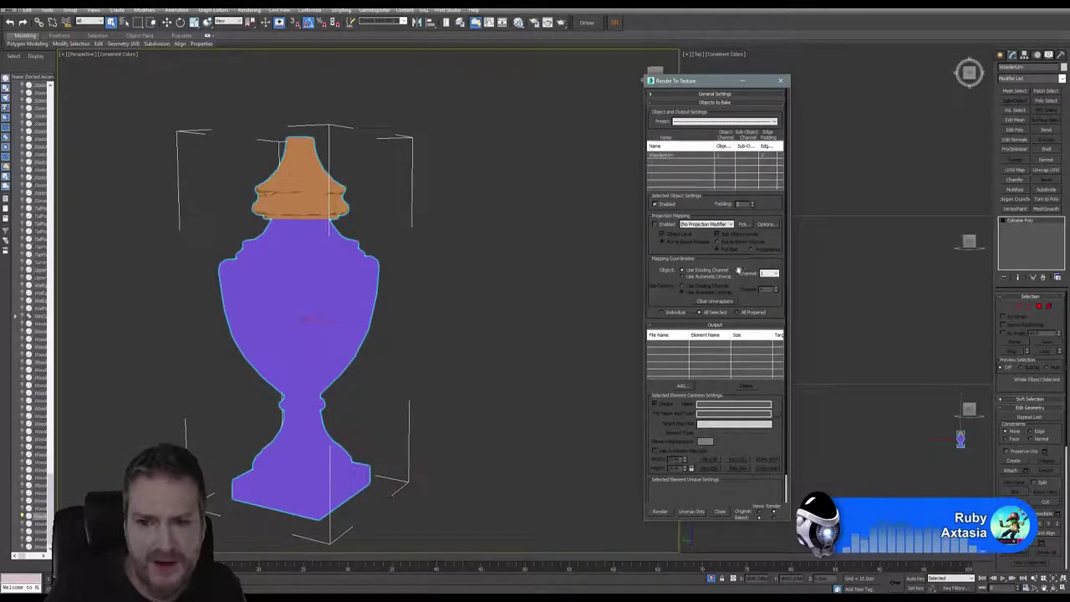
{"action": "left_click", "coordinate": [686, 387]}
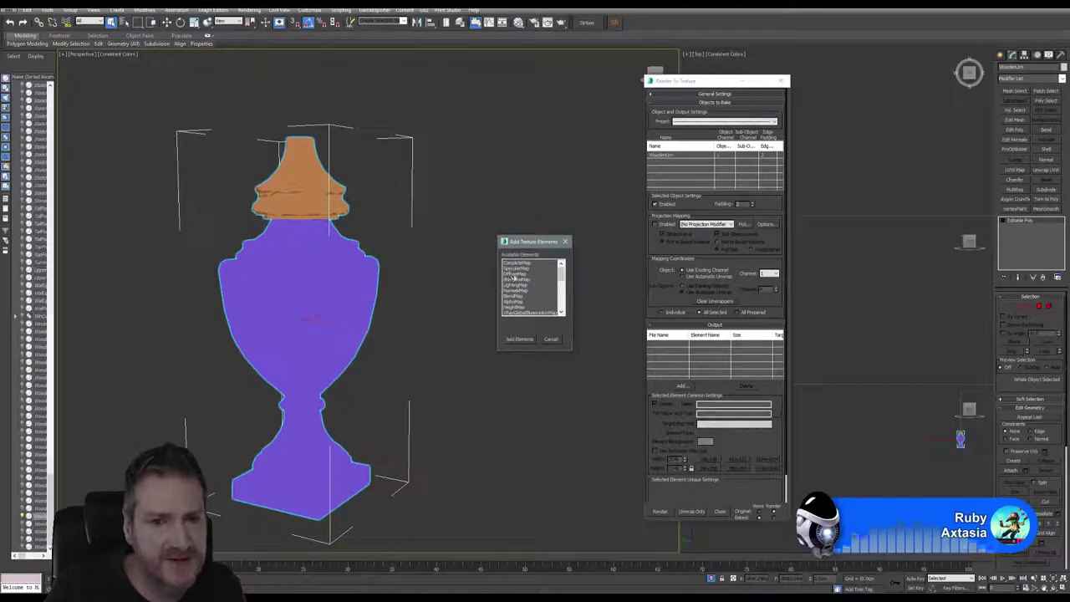
{"action": "left_click", "coordinate": [514, 274]}
{"action": "left_click", "coordinate": [519, 338]}
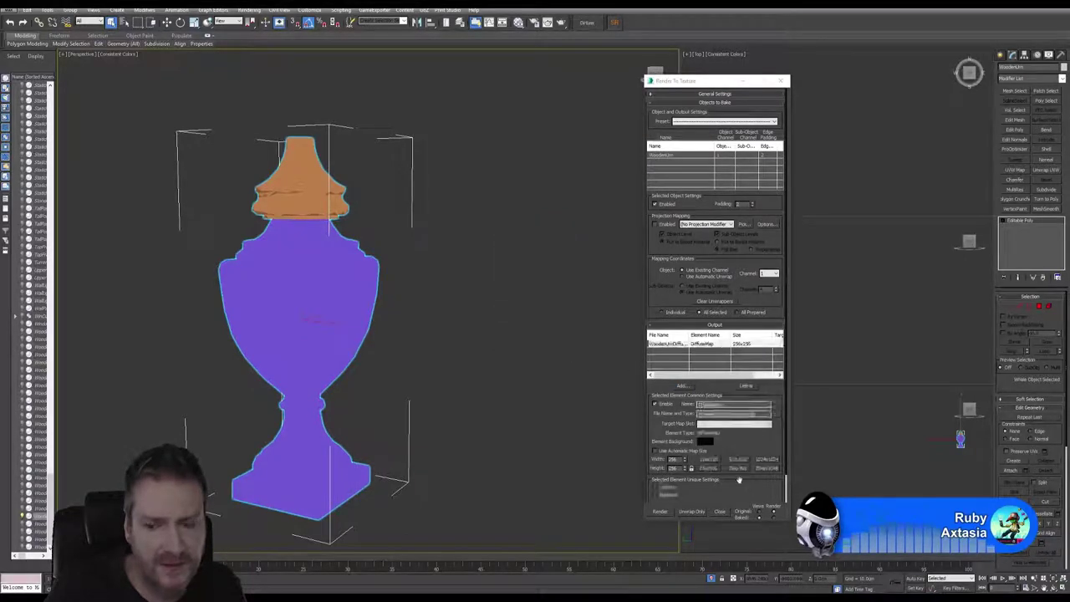
{"action": "left_click", "coordinate": [768, 469]}
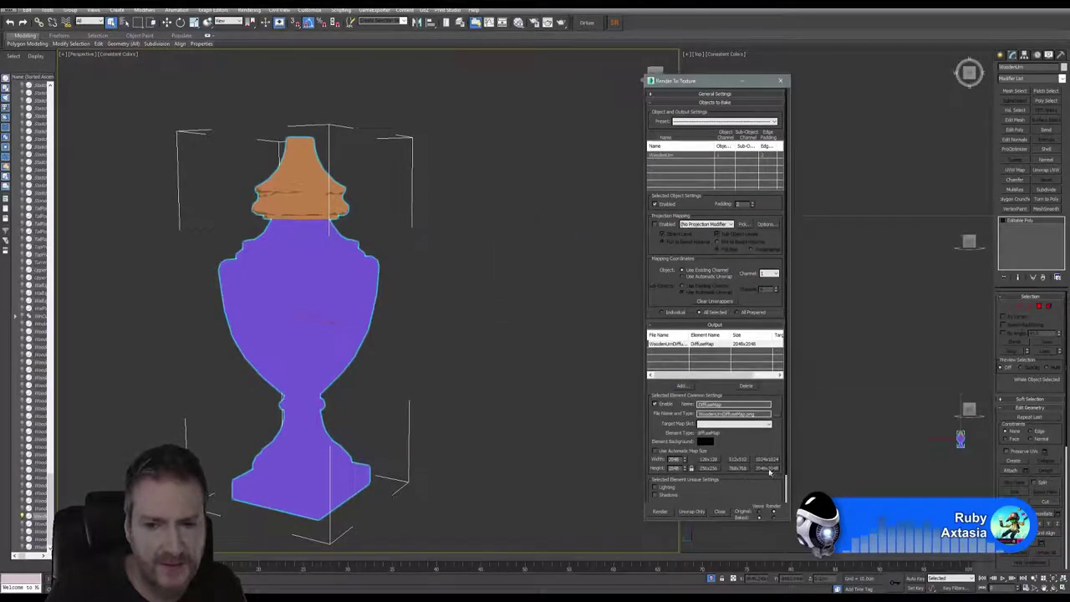
Create a WoodenUrn folder inside Exports and open it as the save location for the DiffuseMap output.
{"action": "left_click", "coordinate": [777, 414]}
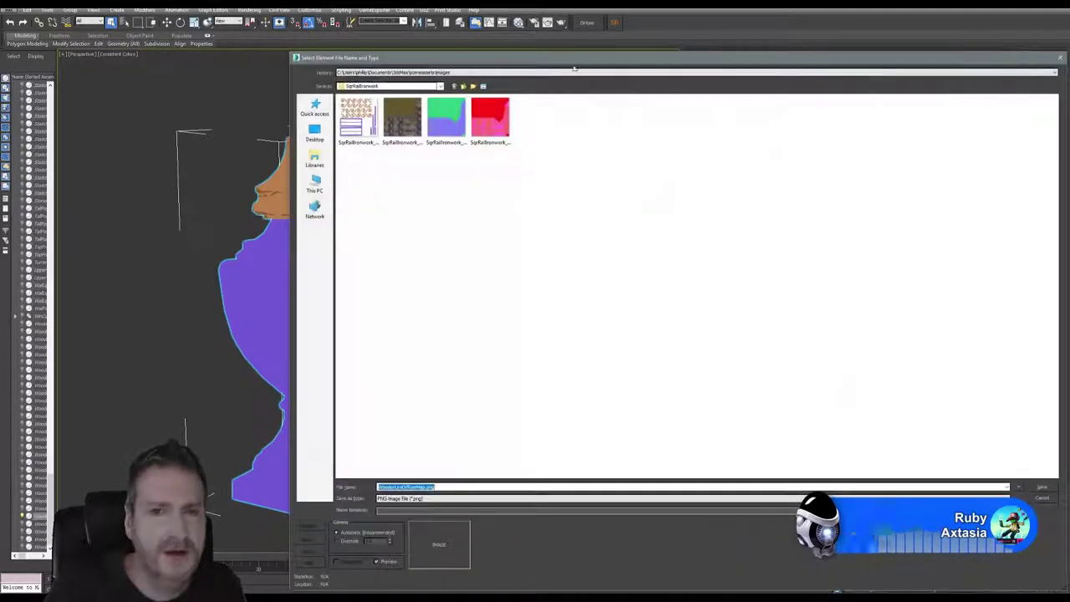
{"action": "left_click_drag", "start_coordinate": [579, 60], "coordinate": [458, 56]}
{"action": "left_click", "coordinate": [342, 81]}
{"action": "right_click", "coordinate": [382, 218]}
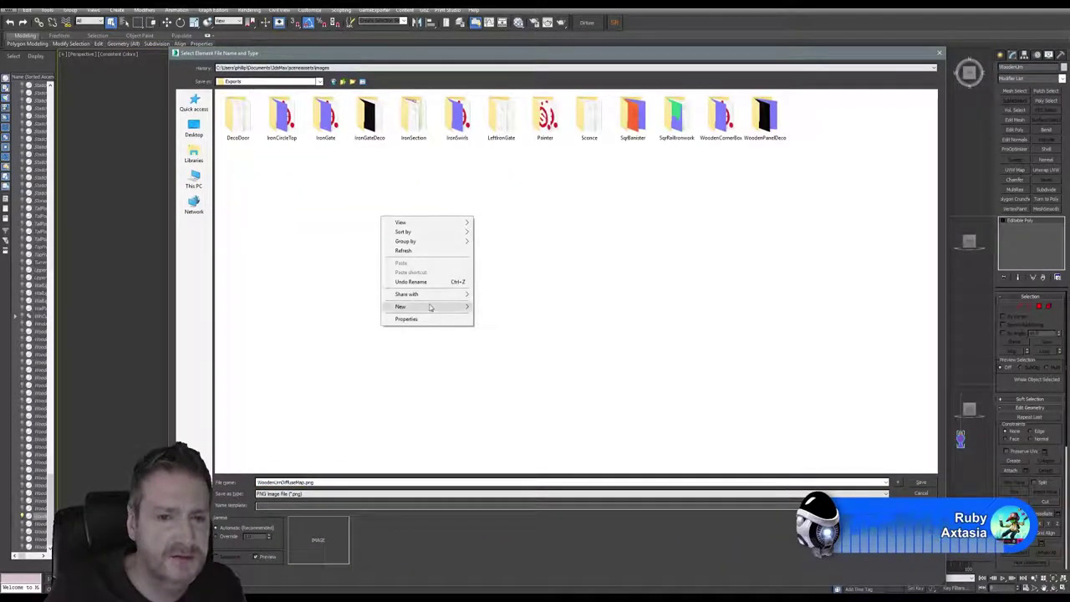
{"action": "mouse_move", "coordinate": [430, 306]}
{"action": "left_click", "coordinate": [348, 310]}
{"action": "type", "text": "WoodenUrn"}
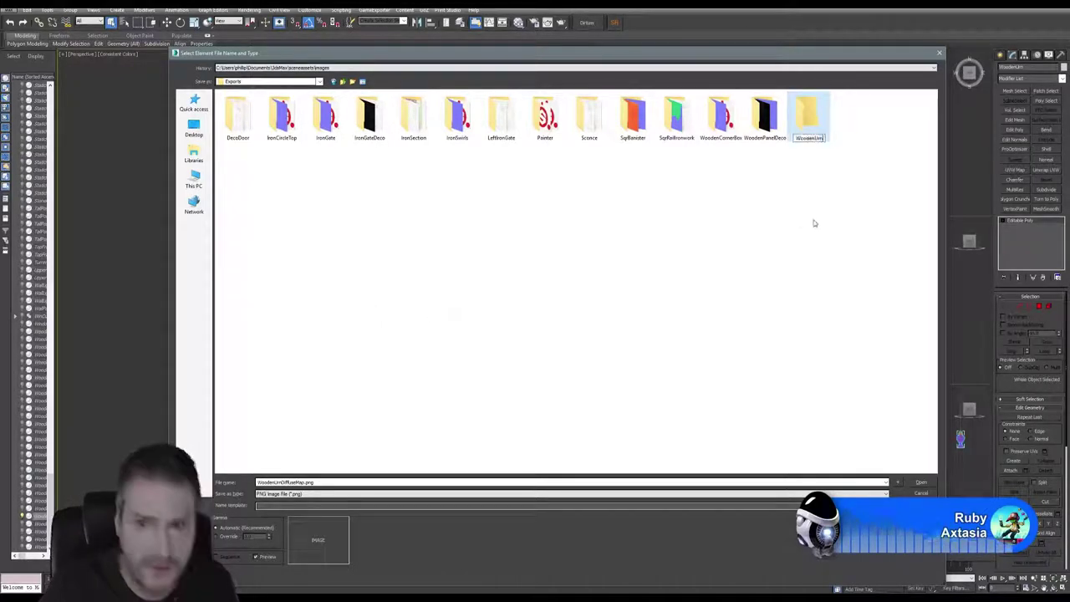
{"action": "key", "text": "Return"}
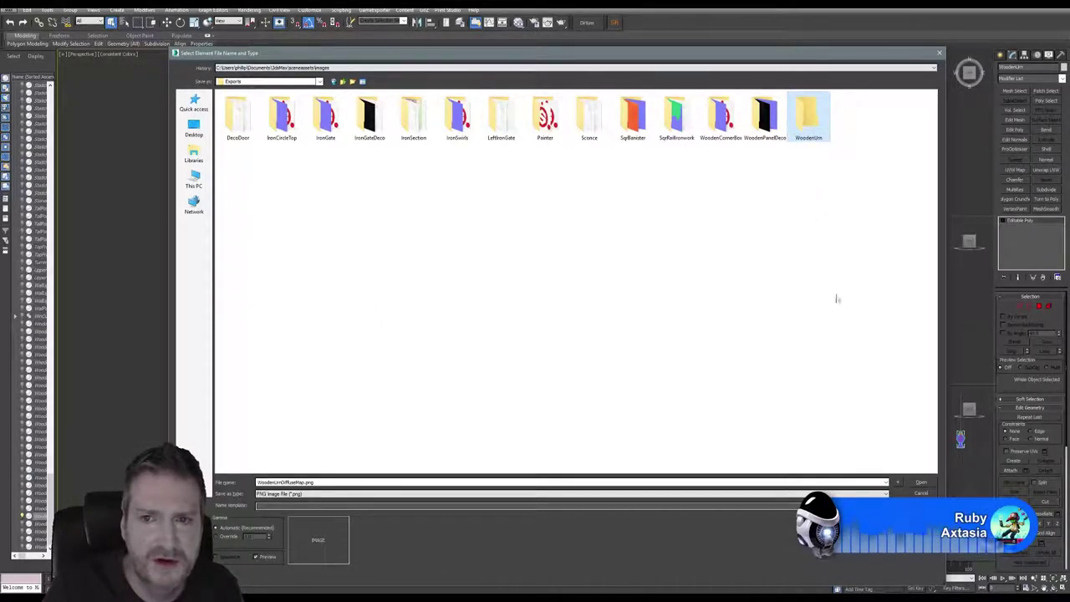
{"action": "key", "text": "Return"}
Save the DiffuseMap output file as a PNG named WoodenUrn, accepting the PNG configuration.
{"action": "left_click", "coordinate": [300, 482]}
{"action": "left_click", "coordinate": [282, 482]}
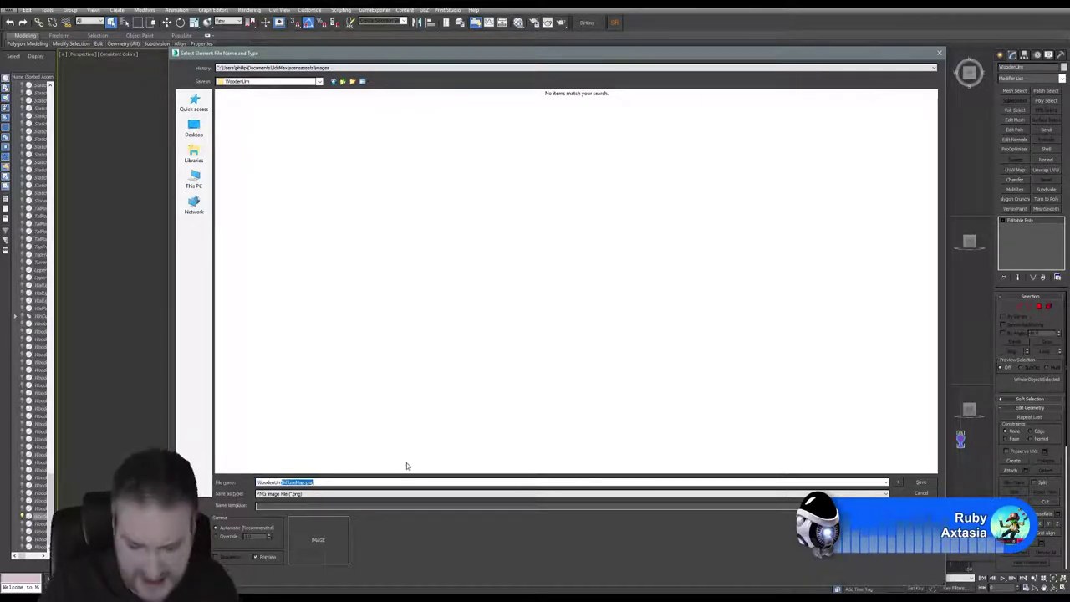
{"action": "key", "text": "BackSpace"}
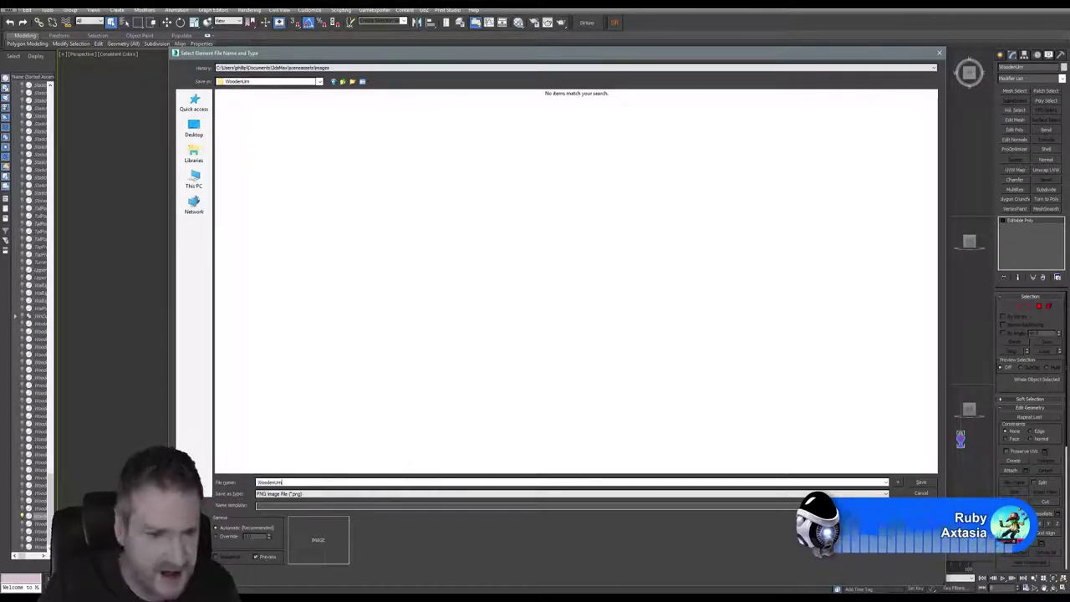
{"action": "left_click", "coordinate": [920, 483]}
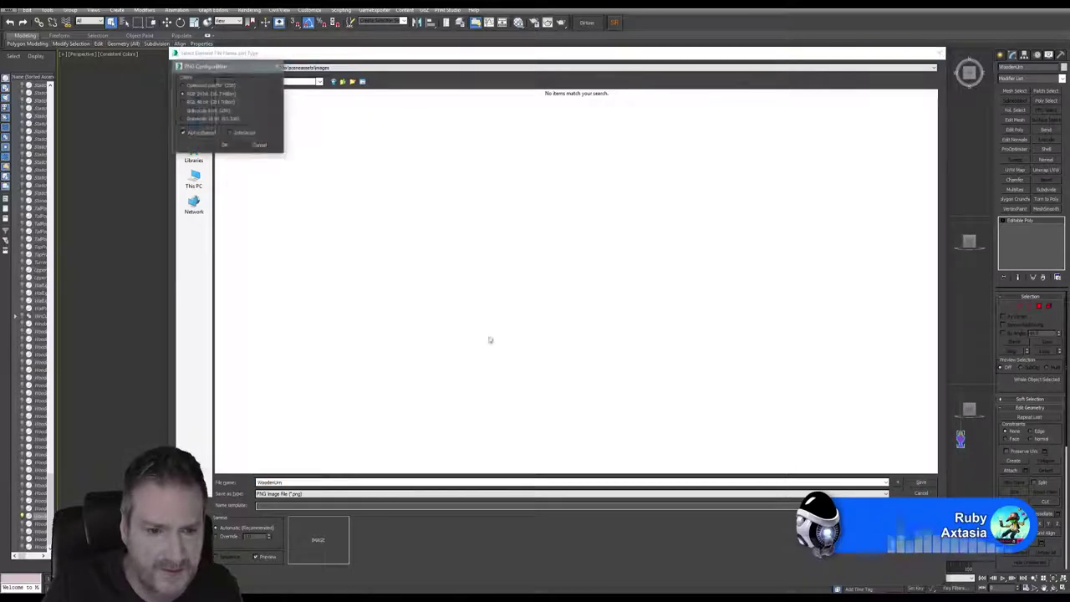
{"action": "left_click", "coordinate": [224, 144]}
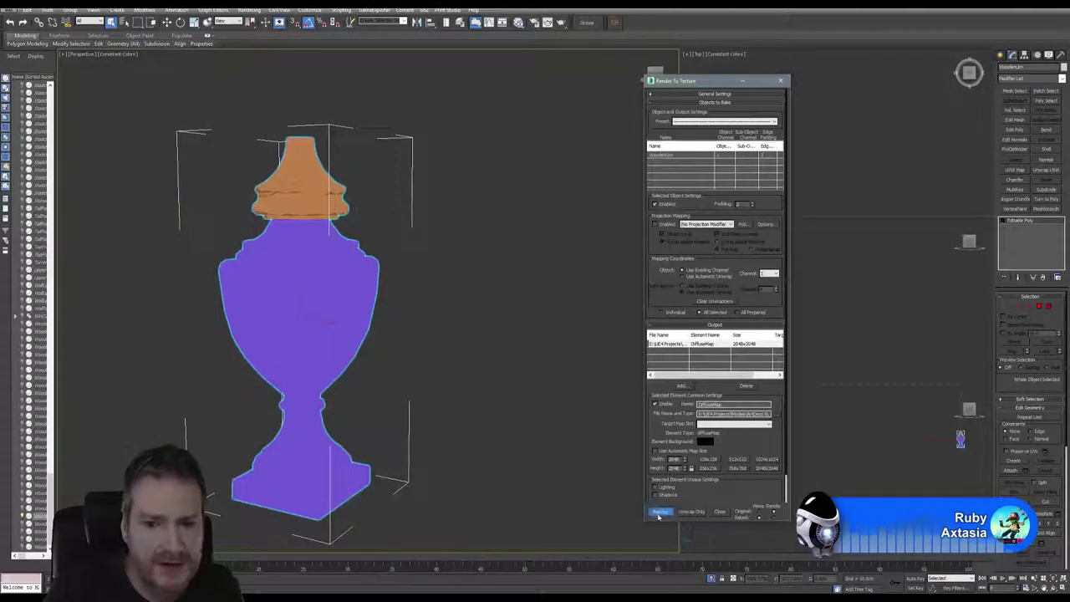
Render the urn's diffuse map despite the missing target map slot, and close the rendered image and Render To Texture.
{"action": "left_click", "coordinate": [659, 512]}
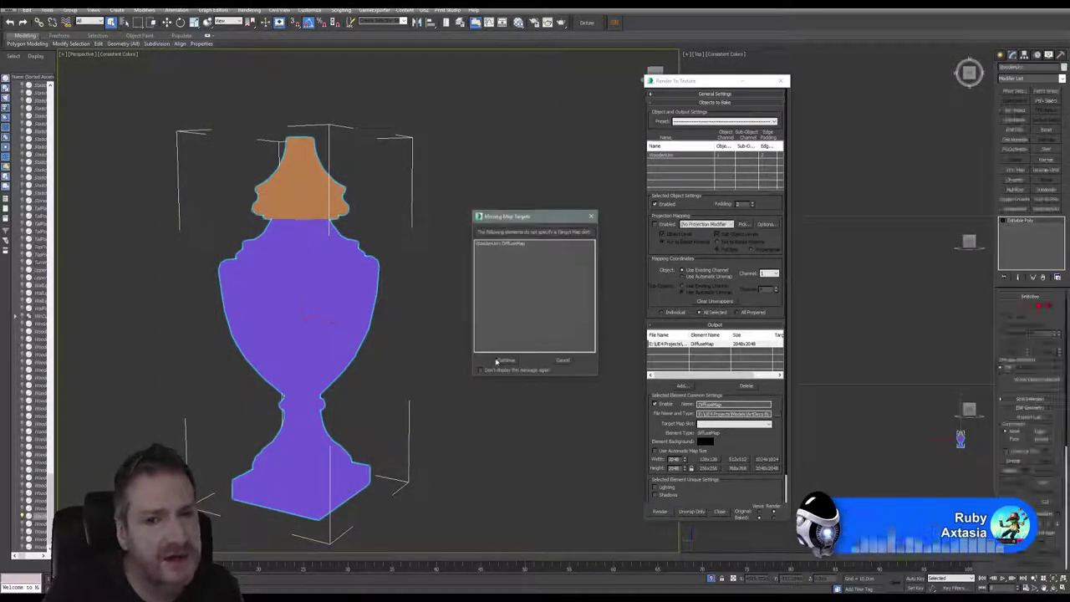
{"action": "left_click", "coordinate": [502, 360]}
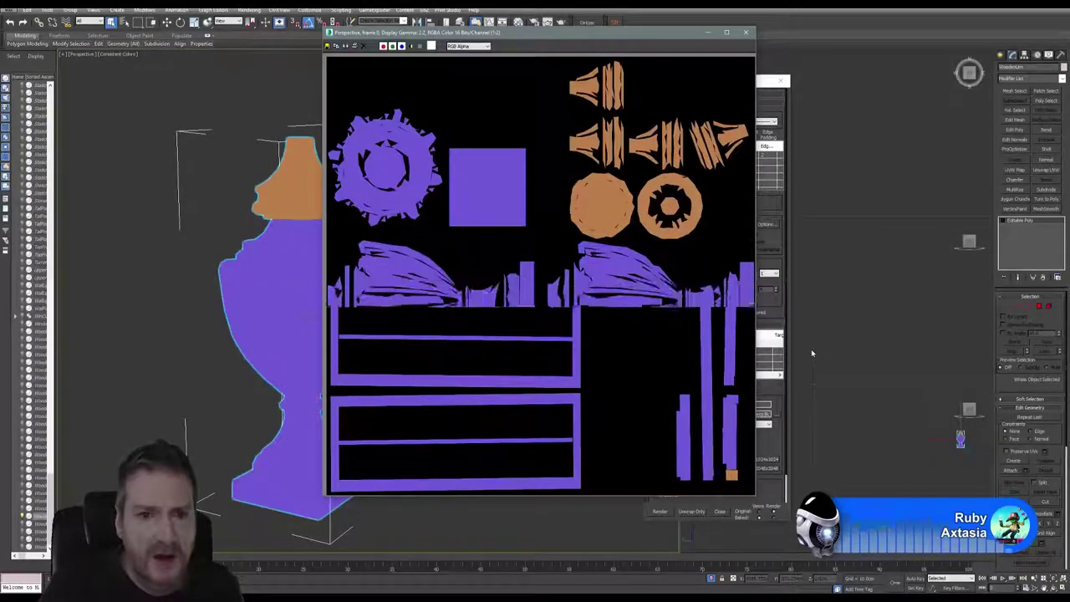
{"action": "left_click", "coordinate": [748, 32]}
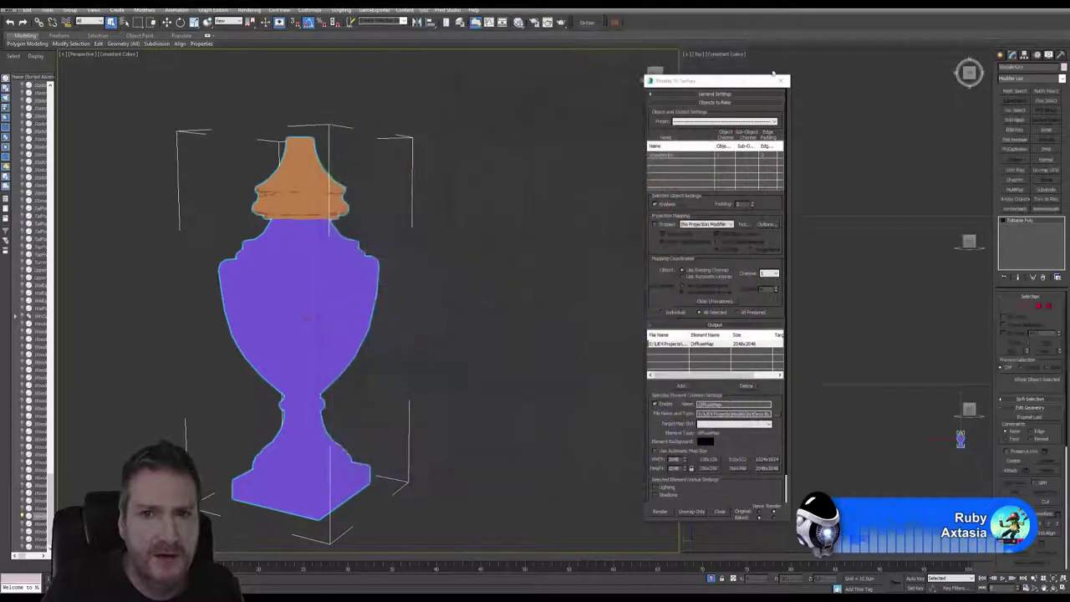
{"action": "left_click", "coordinate": [780, 79]}
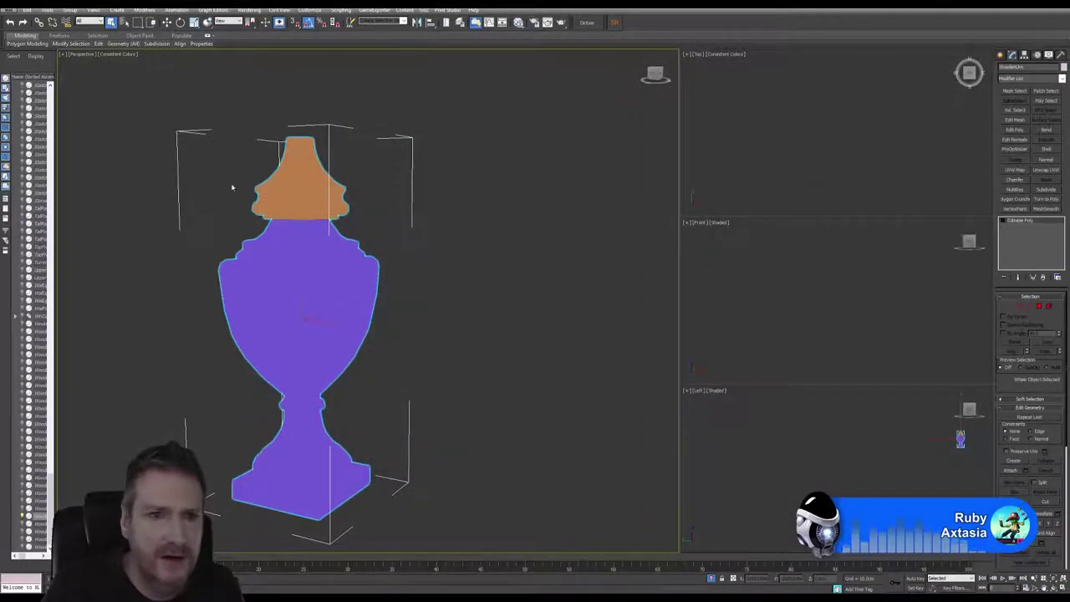
Clone the urn along the X axis to place a copy beside the original.
{"action": "key", "text": "w"}
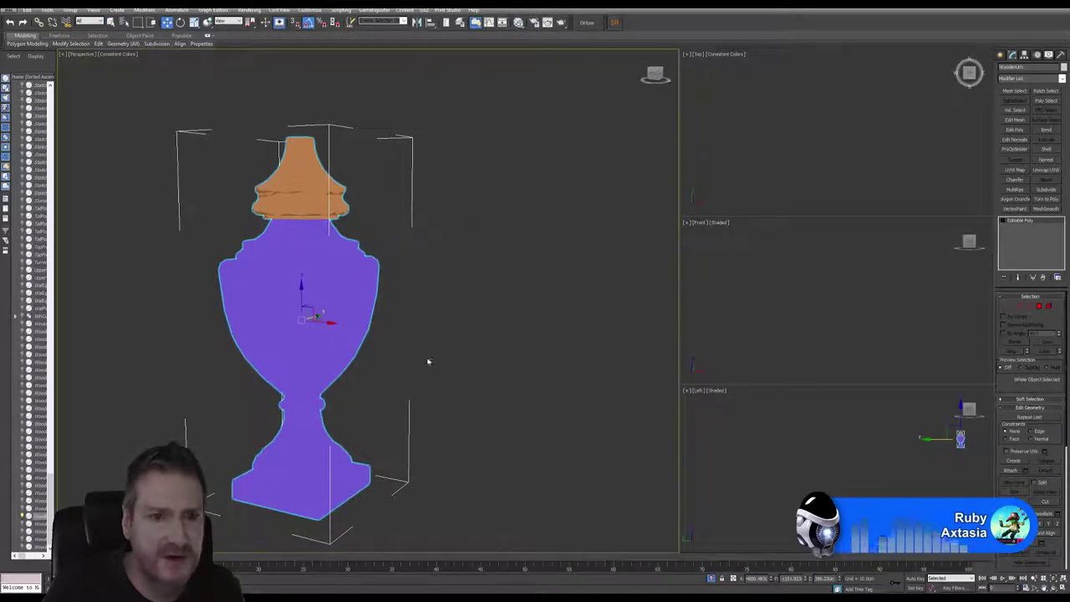
{"action": "middle_click_drag", "start_coordinate": [428, 361], "coordinate": [435, 360]}
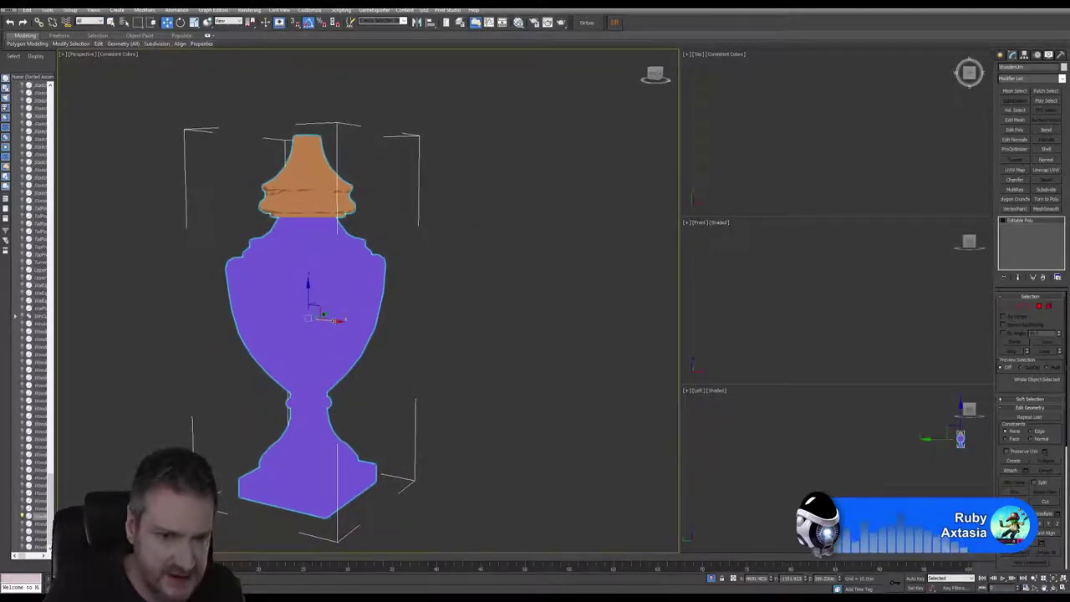
{"action": "left_click_drag", "start_coordinate": [336, 321], "coordinate": [376, 322], "text": "shift"}
{"action": "left_click_drag", "start_coordinate": [284, 334], "coordinate": [509, 334], "text": "shift"}
{"action": "left_click", "coordinate": [539, 334]}
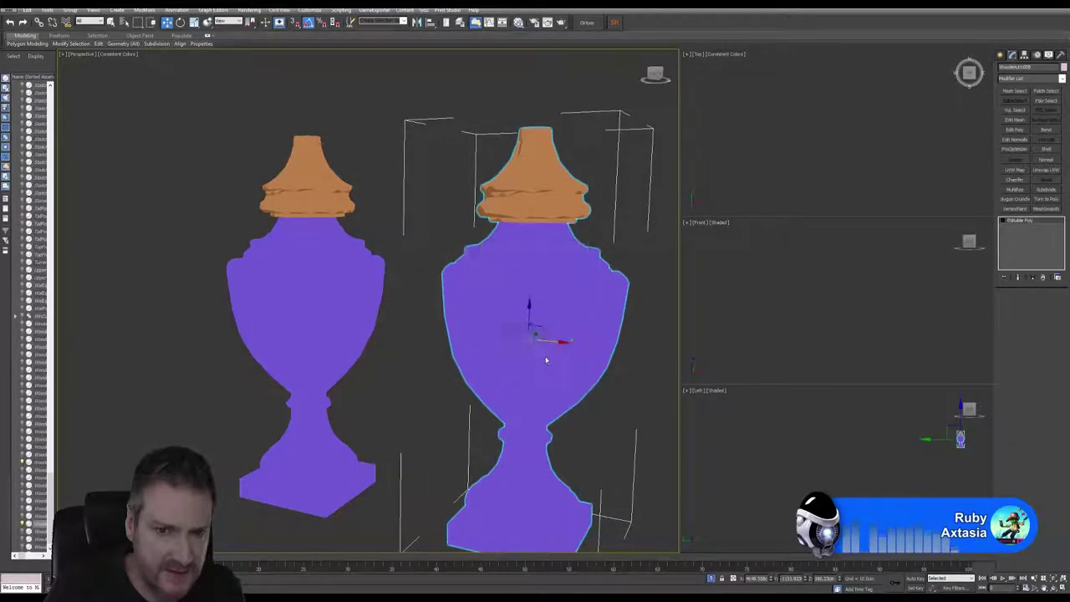
Assign the pale green Frame material to the copied urn and close the material editor.
{"action": "scroll", "coordinate": [519, 24], "scroll_direction": "down", "scroll_amount": 2}
{"action": "left_click", "coordinate": [519, 23]}
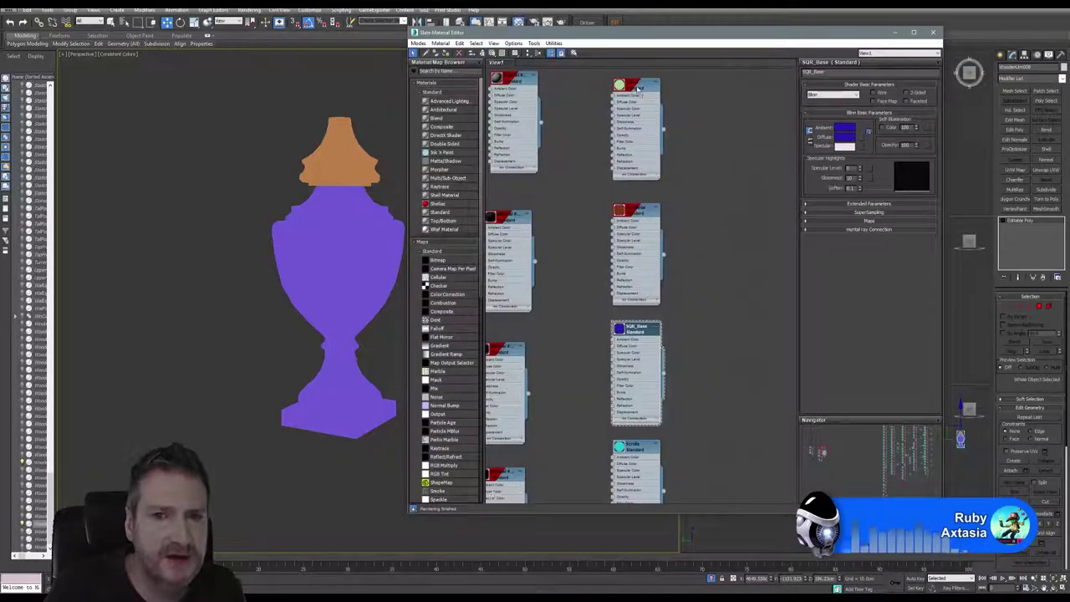
{"action": "double_click", "coordinate": [636, 86]}
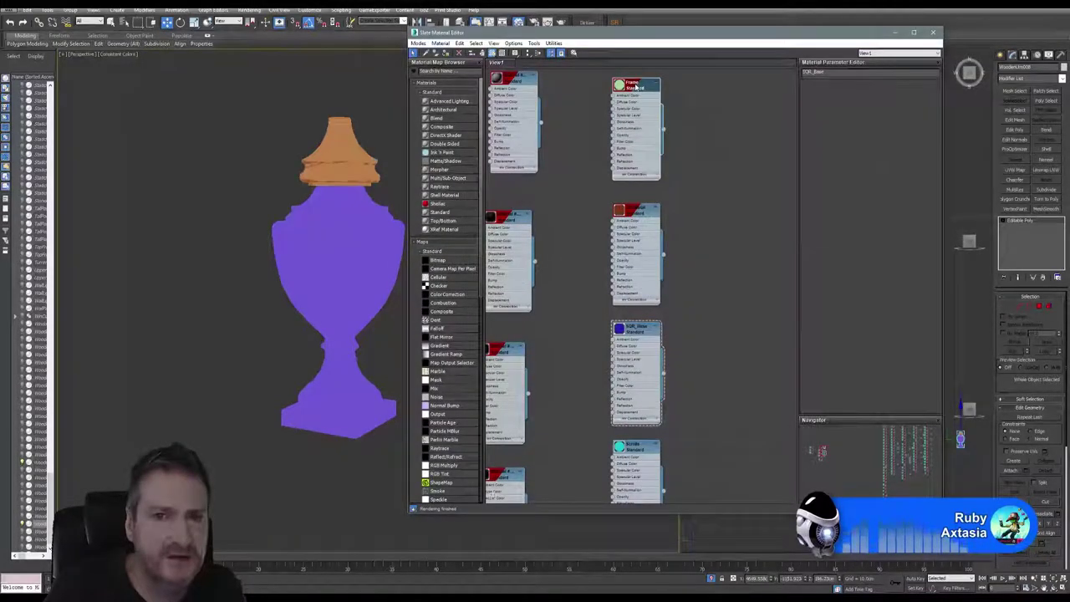
{"action": "right_click", "coordinate": [633, 84]}
{"action": "key", "text": "Escape"}
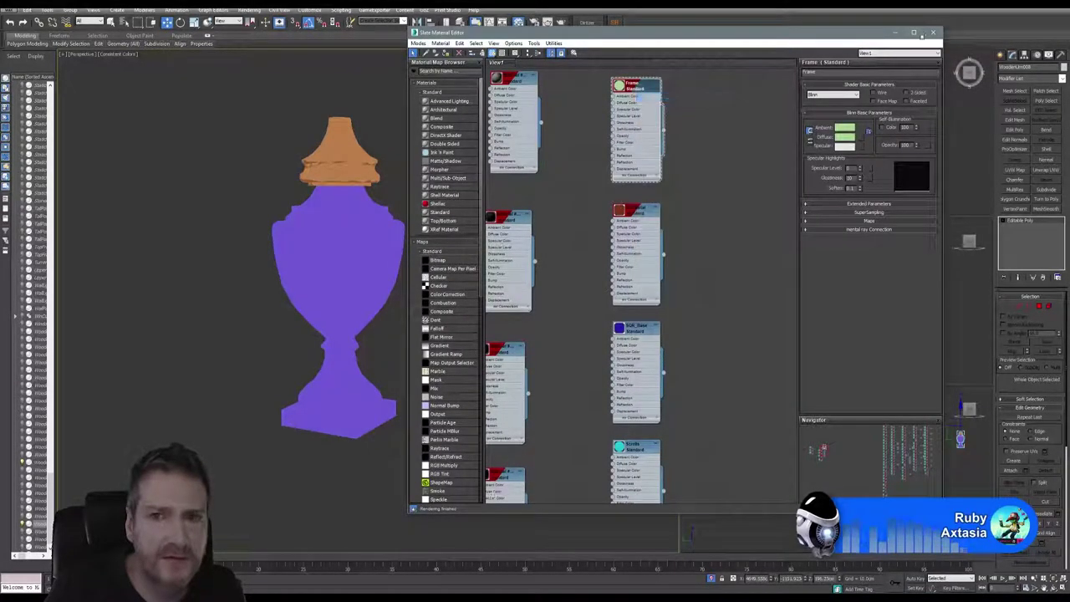
{"action": "left_click", "coordinate": [933, 32]}
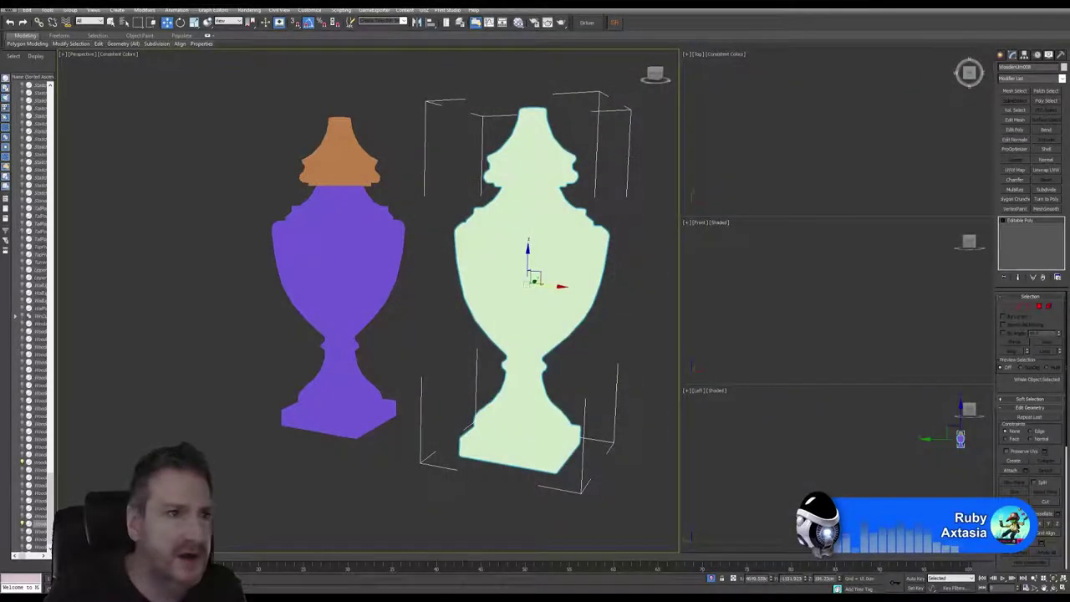
{"action": "left_click", "coordinate": [10, 9]}
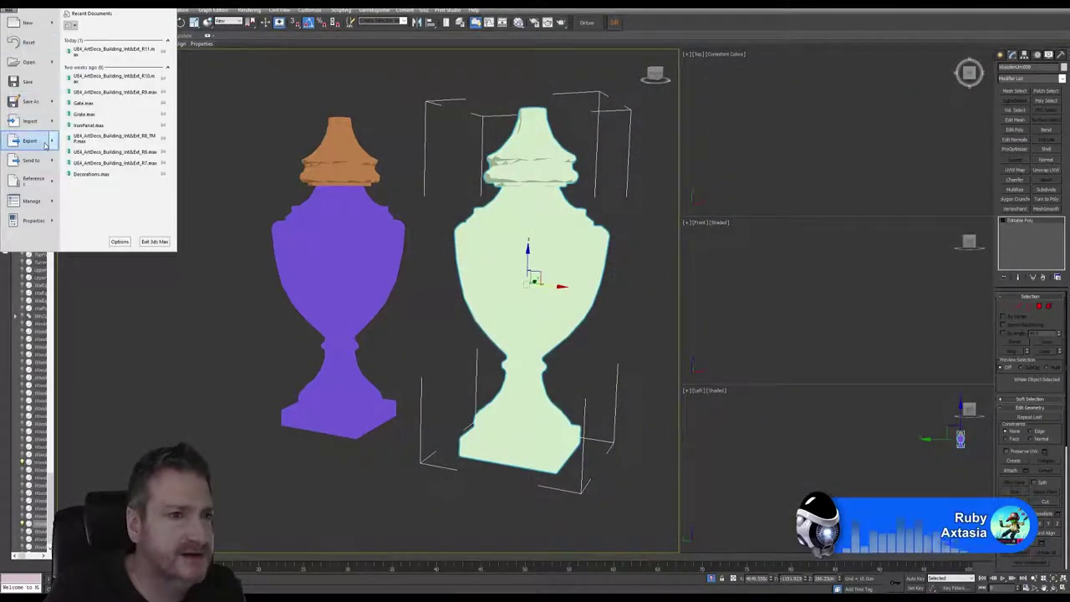
{"action": "mouse_move", "coordinate": [46, 146]}
{"action": "left_click", "coordinate": [100, 70]}
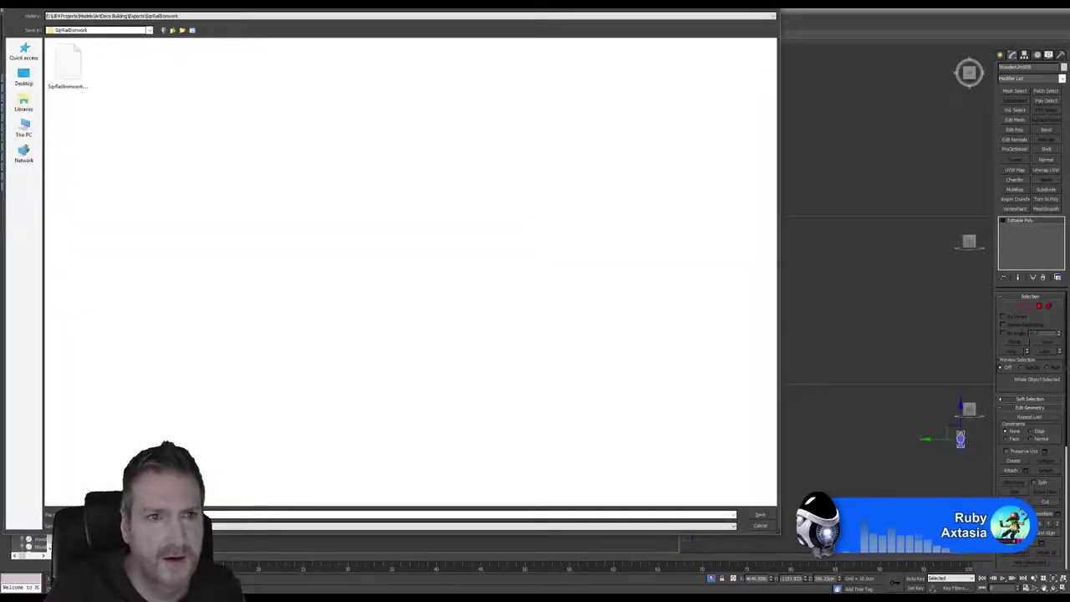
{"action": "left_click", "coordinate": [308, 50]}
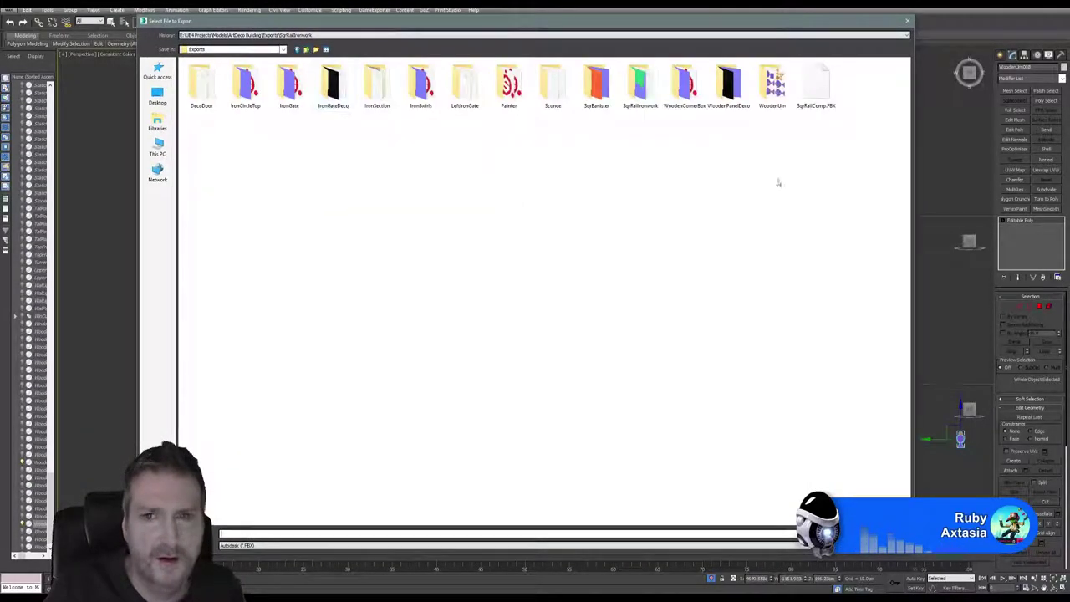
{"action": "left_click", "coordinate": [773, 85]}
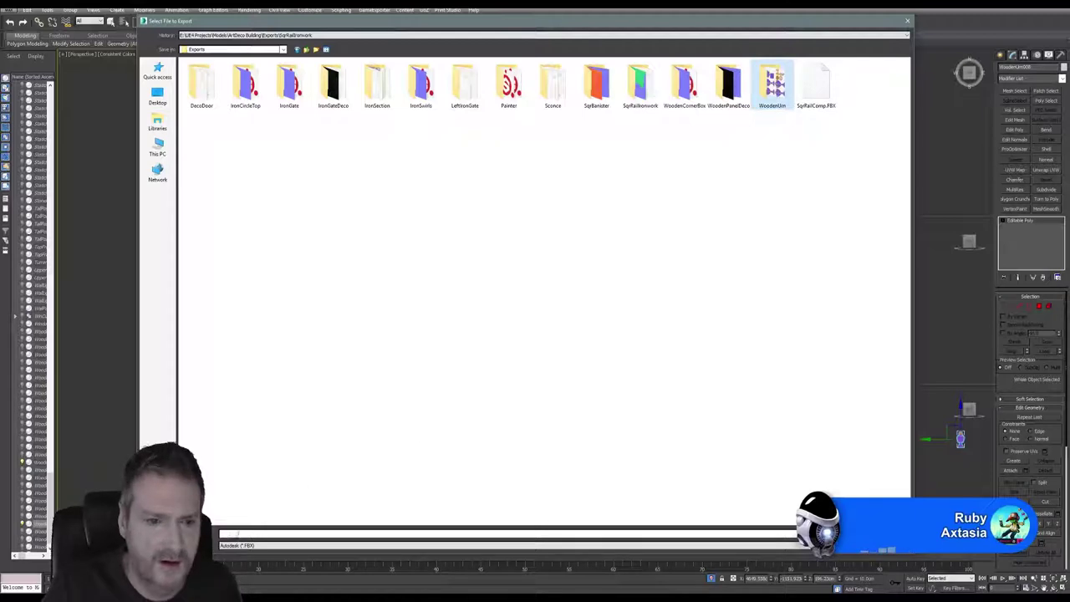
{"action": "key", "text": "Return"}
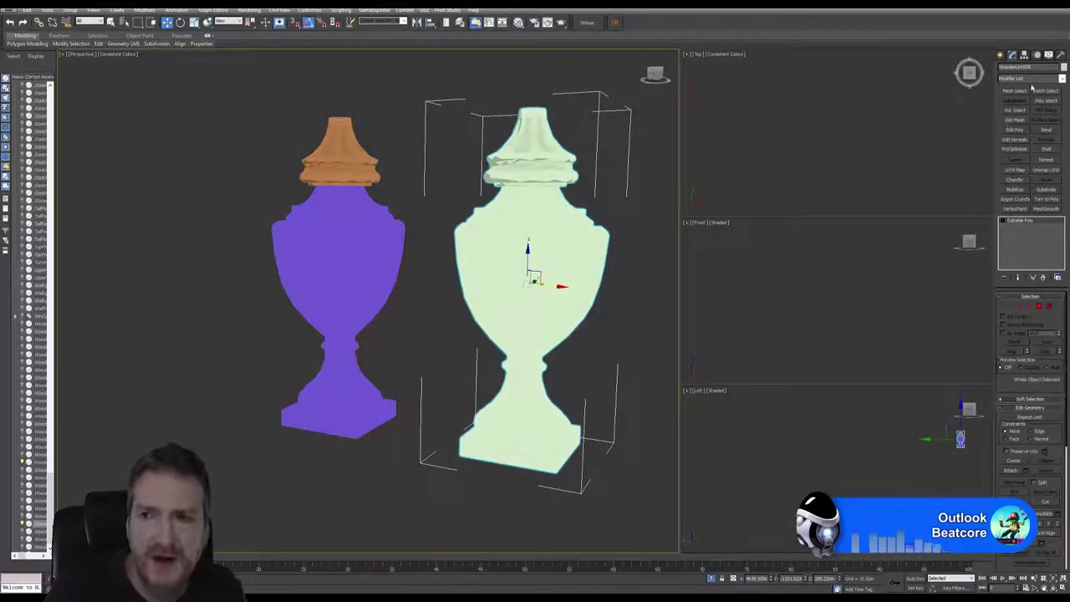
Reset the copied urn's transform with Reset XForm and collapse its whole modifier stack into the Editable Poly.
{"action": "left_click", "coordinate": [1060, 55]}
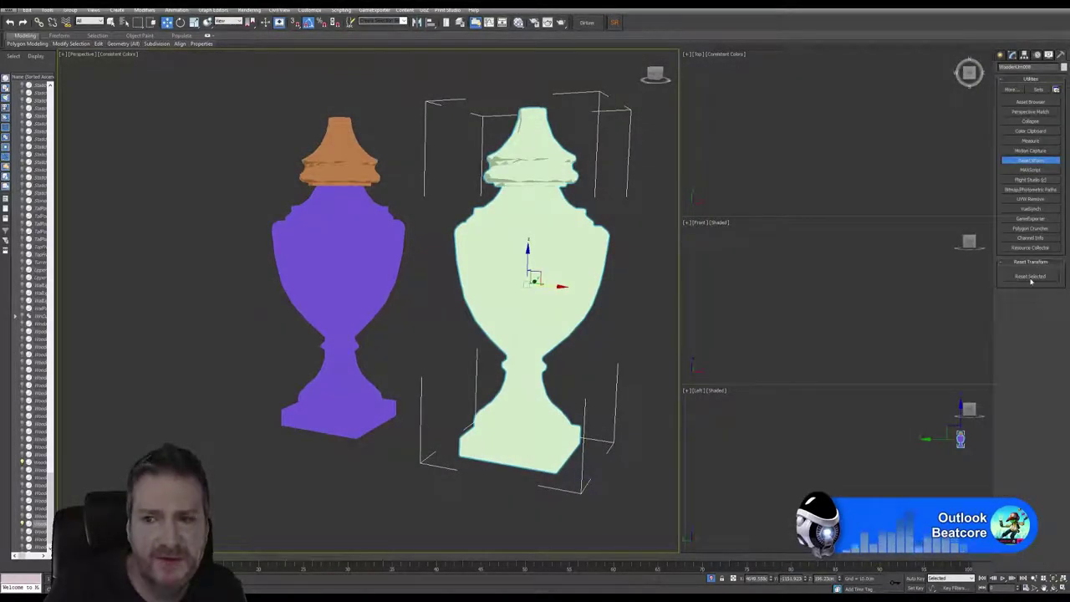
{"action": "left_click", "coordinate": [1013, 55]}
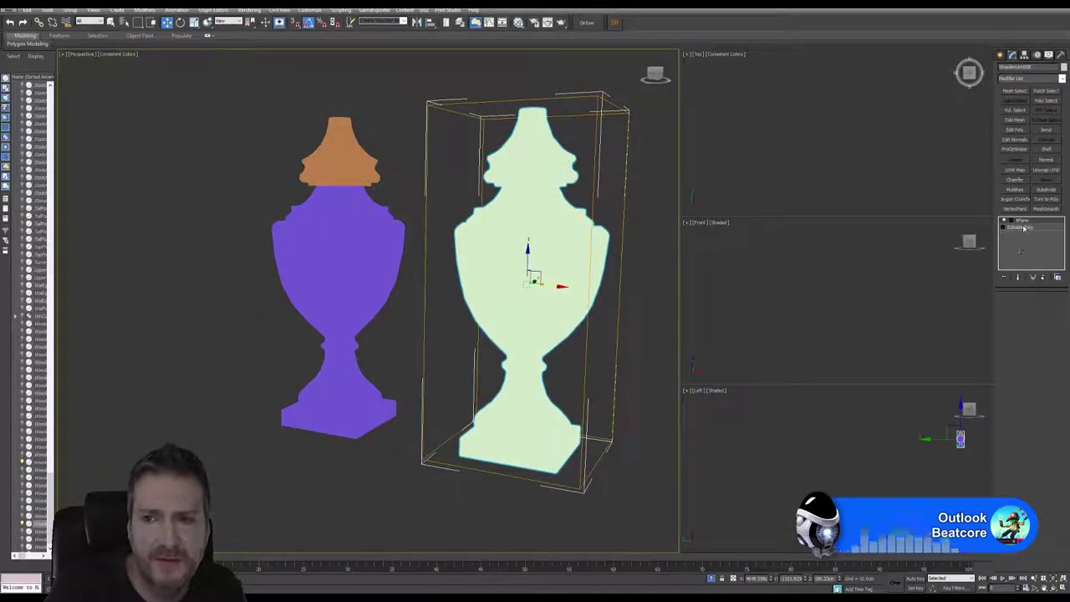
{"action": "right_click", "coordinate": [1024, 227]}
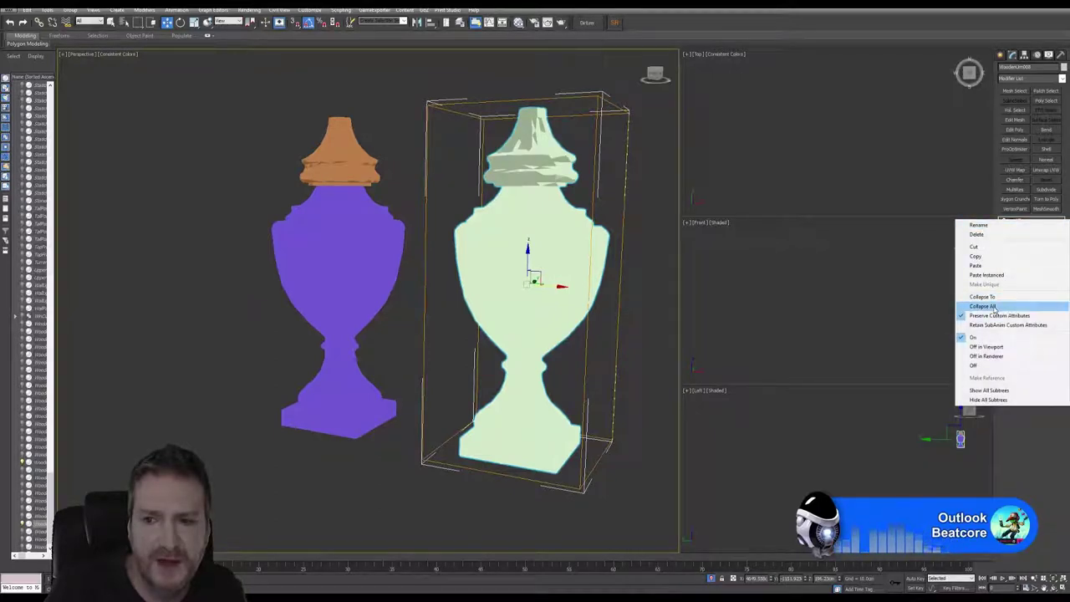
{"action": "left_click", "coordinate": [995, 307]}
{"action": "left_click", "coordinate": [580, 325]}
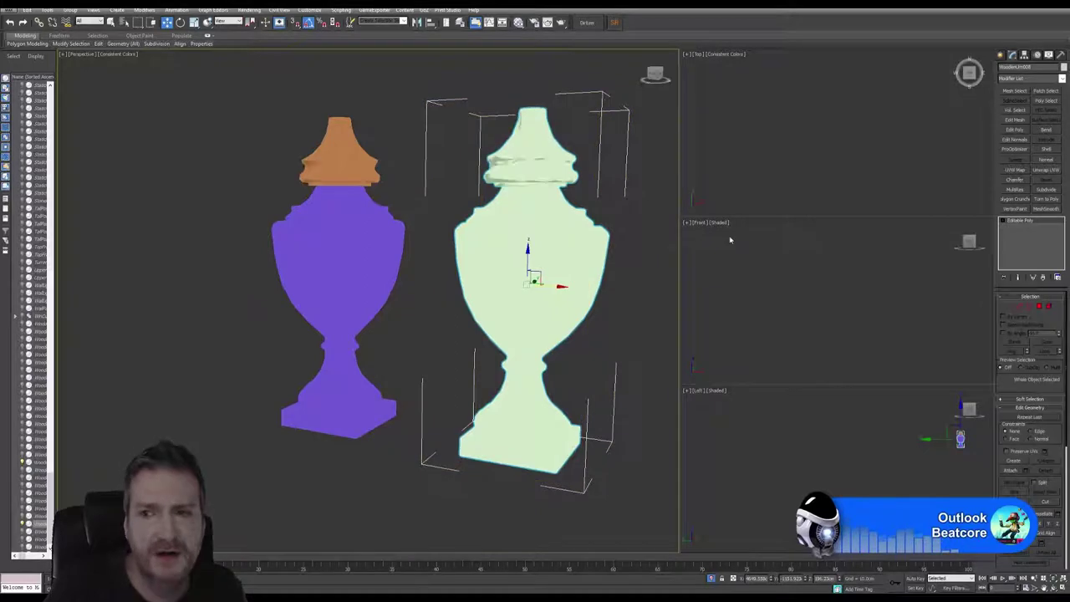
Export only the selected urn copy as an FBX named WoodenUrn into the Exports/WoodenUrn folder, accepting the FBX export options.
{"action": "left_click", "coordinate": [8, 8]}
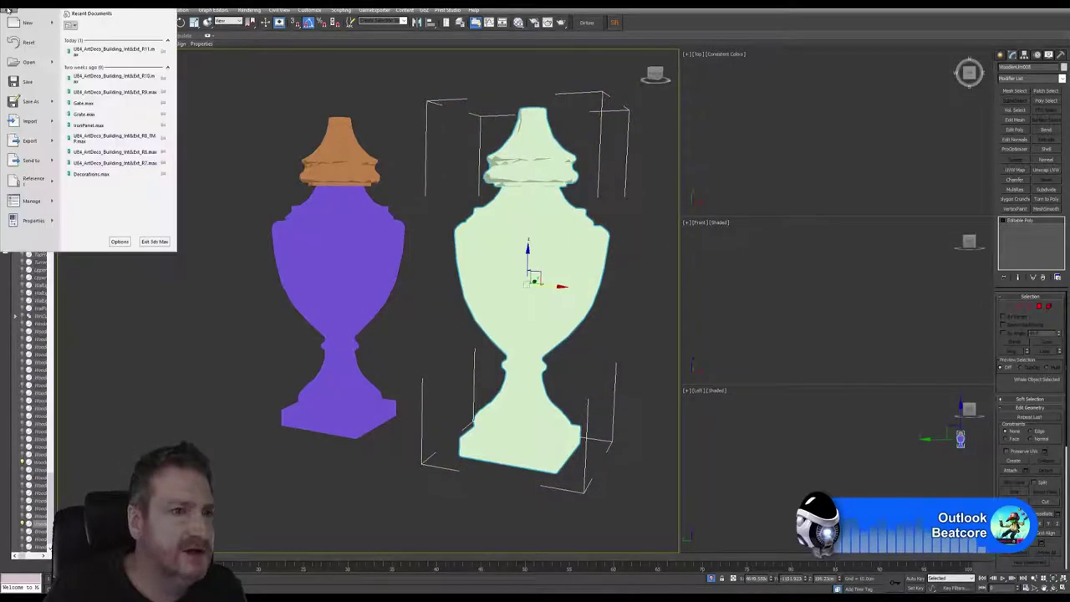
{"action": "mouse_move", "coordinate": [49, 141]}
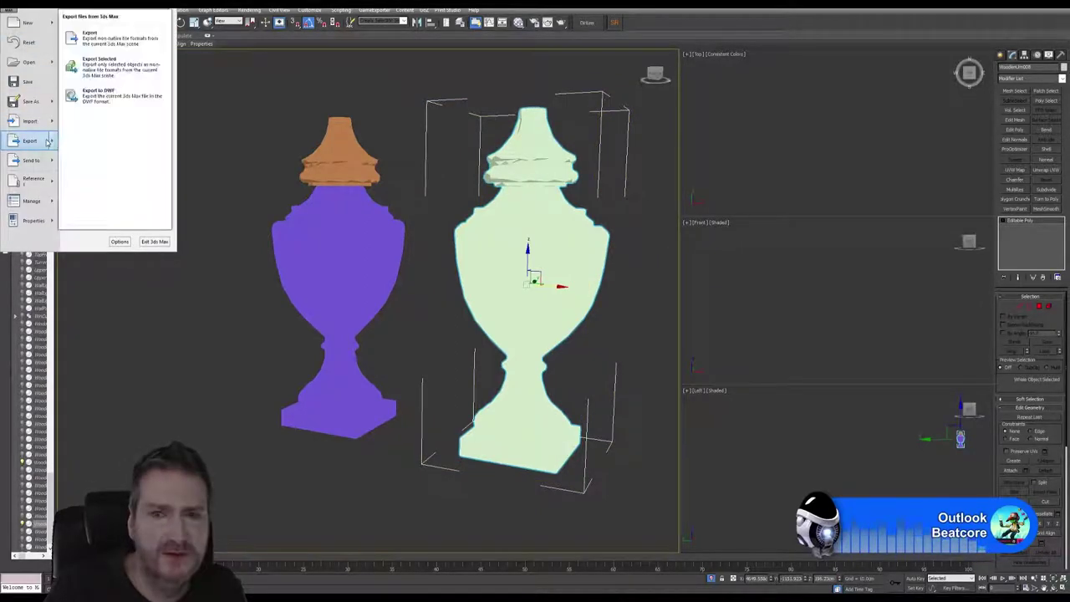
{"action": "left_click", "coordinate": [126, 70]}
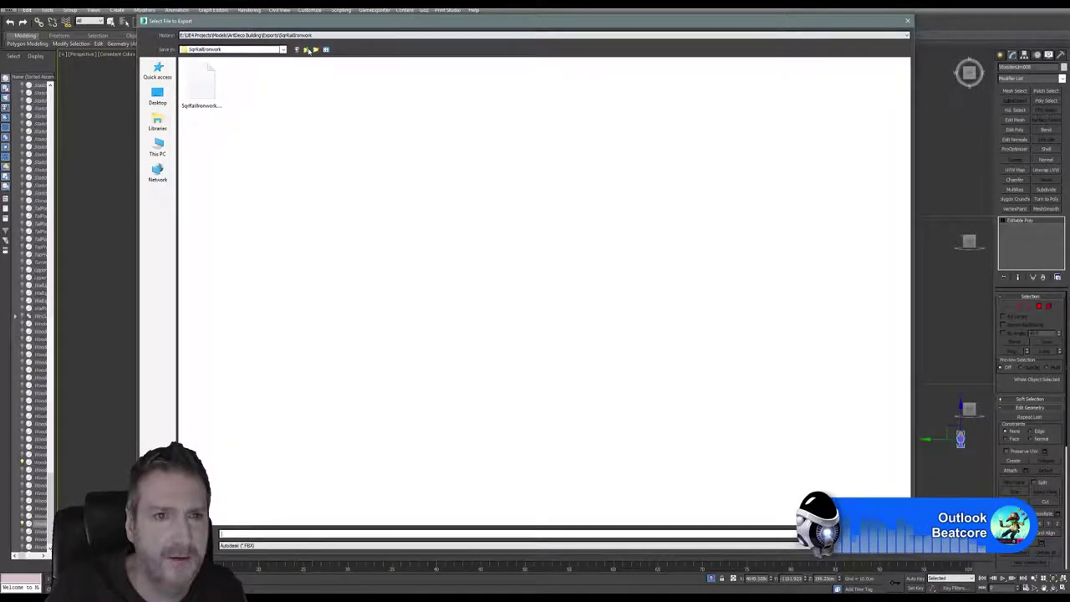
{"action": "left_click", "coordinate": [307, 50]}
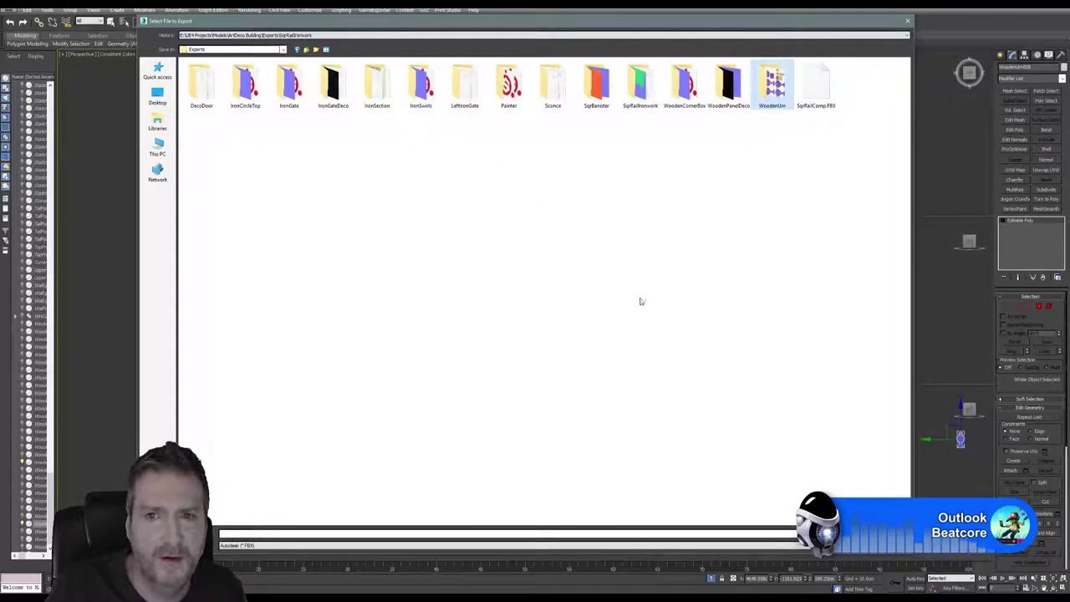
{"action": "key", "text": "Return"}
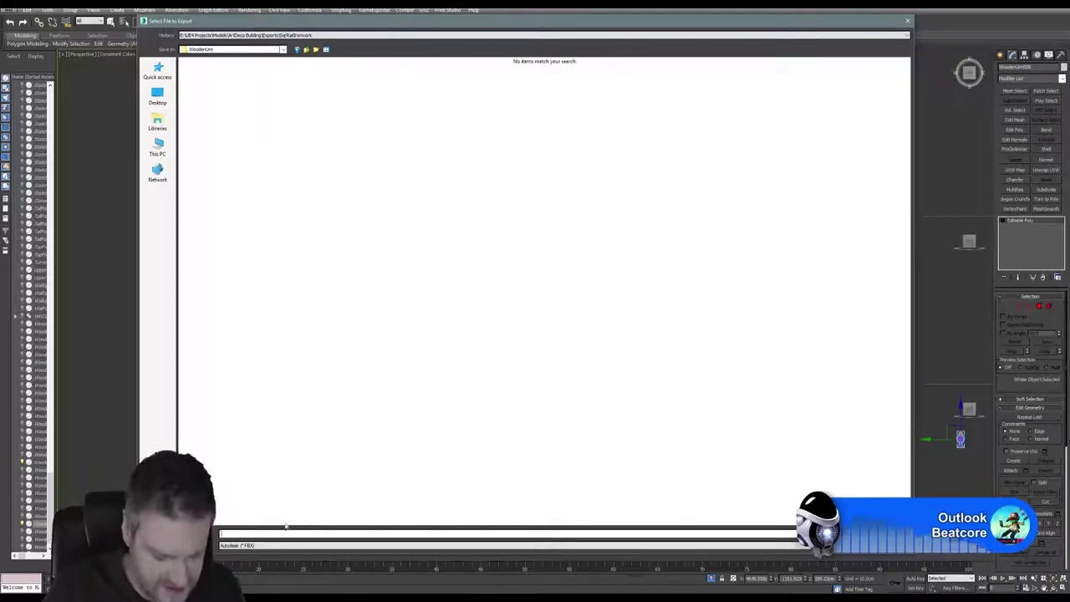
{"action": "type", "text": "WoodenUrn"}
{"action": "left_click", "coordinate": [891, 533]}
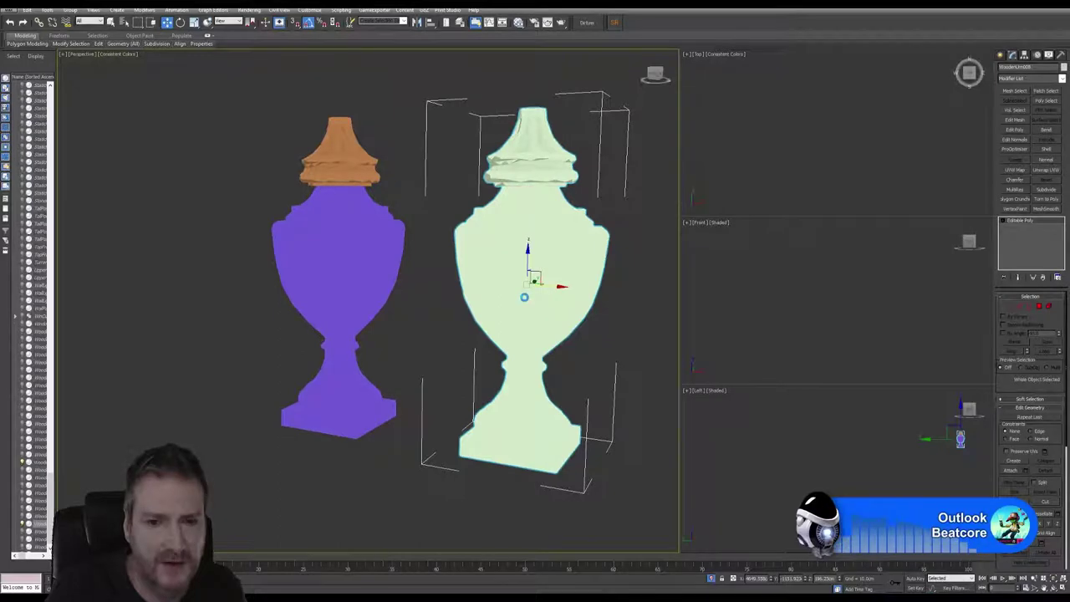
{"action": "left_click", "coordinate": [603, 414]}
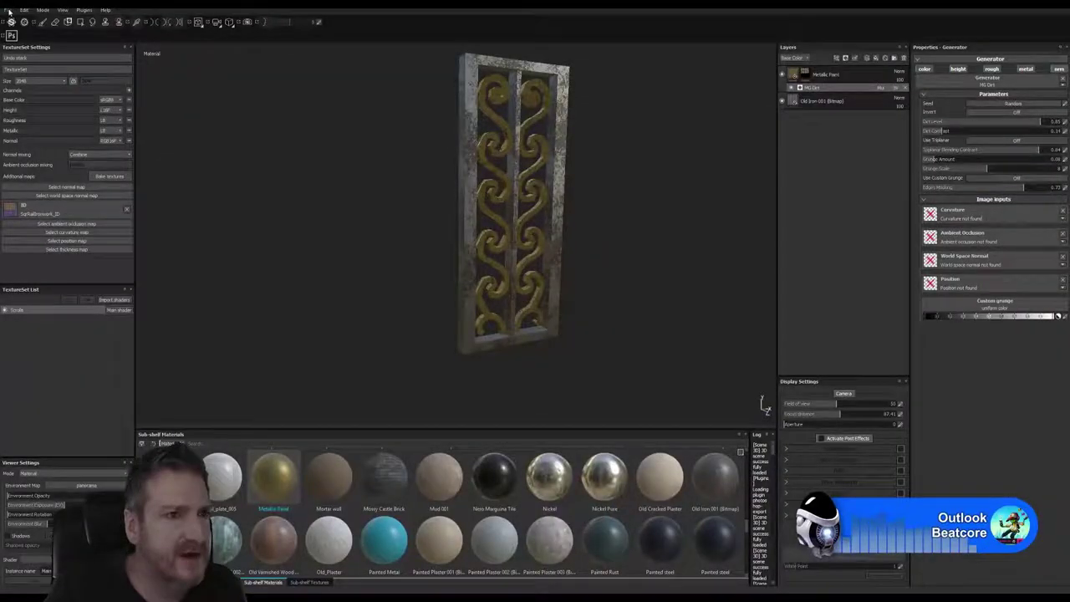
Start a new project on the Unreal Engine 4 template with WoodenUrn.FBX from the Exports/WoodenUrn folder as its mesh.
{"action": "left_click", "coordinate": [8, 9]}
{"action": "left_click", "coordinate": [22, 79]}
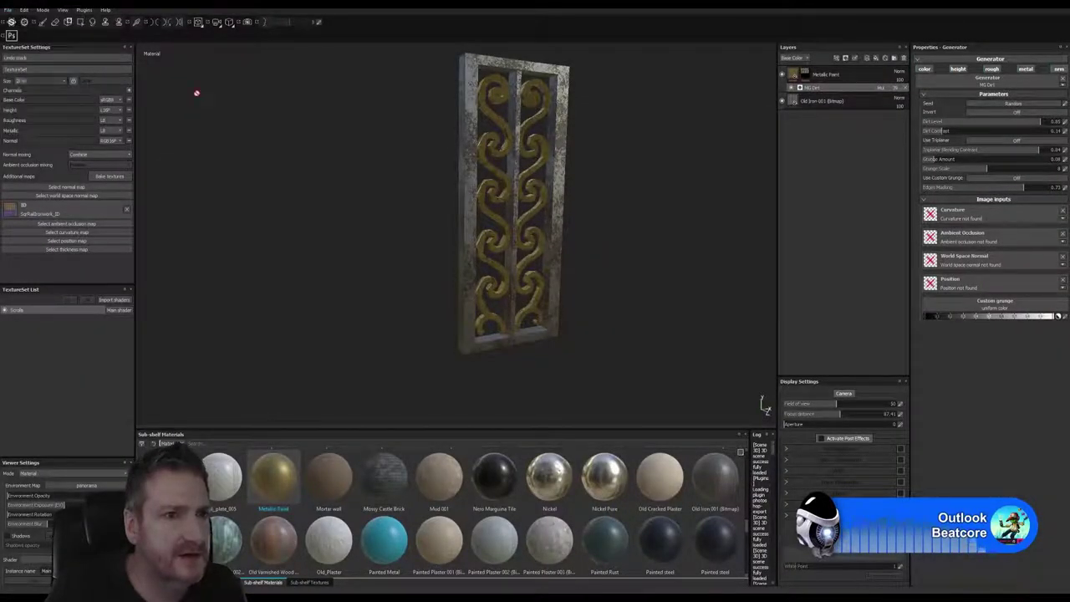
{"action": "left_click", "coordinate": [7, 9]}
{"action": "left_click", "coordinate": [18, 20]}
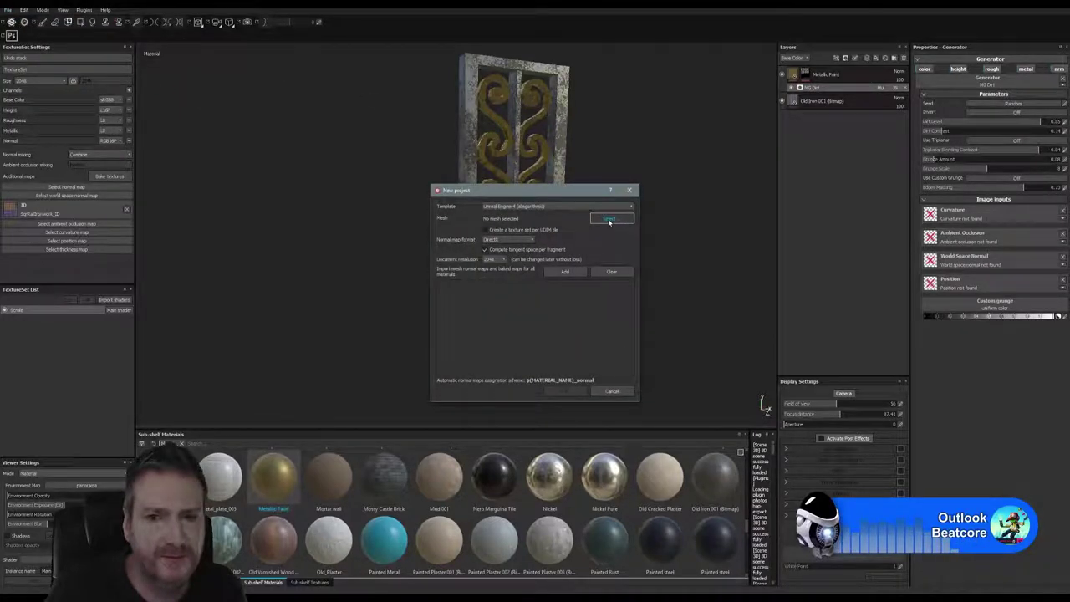
{"action": "left_click", "coordinate": [610, 220]}
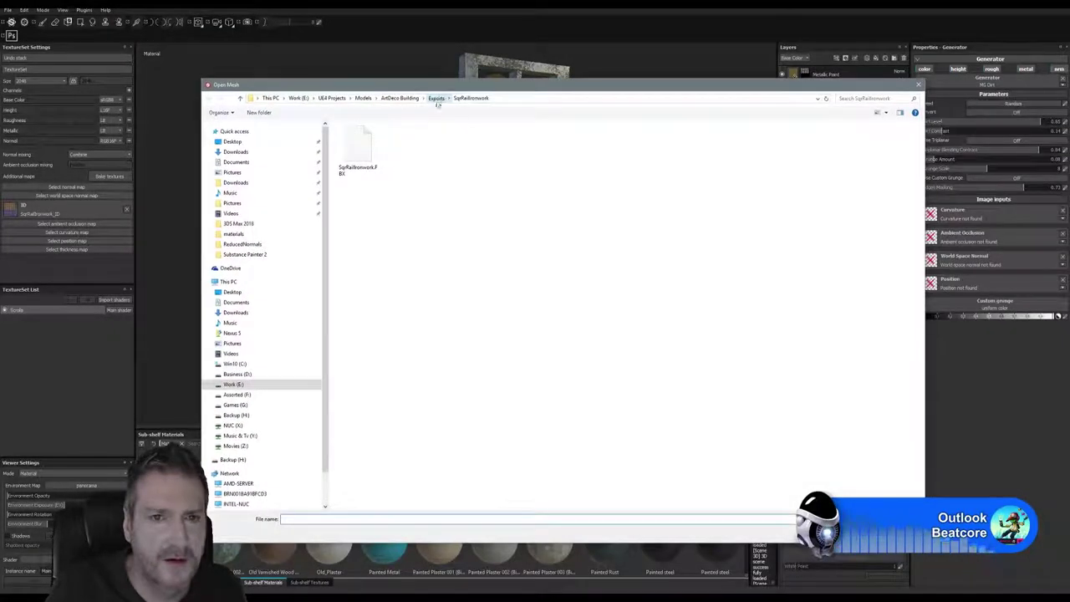
{"action": "left_click", "coordinate": [435, 100]}
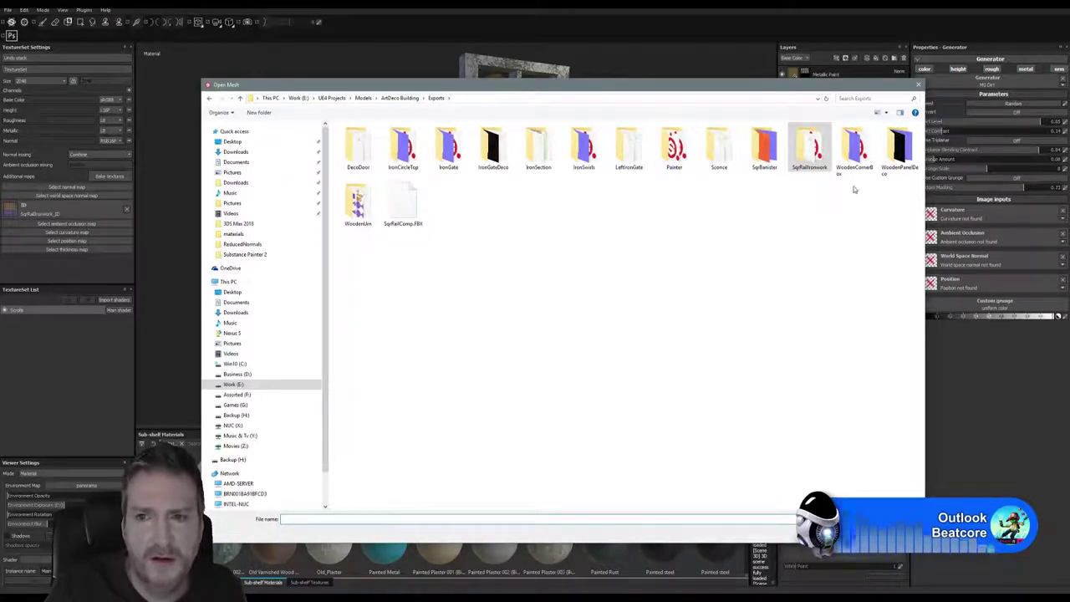
{"action": "double_click", "coordinate": [360, 208]}
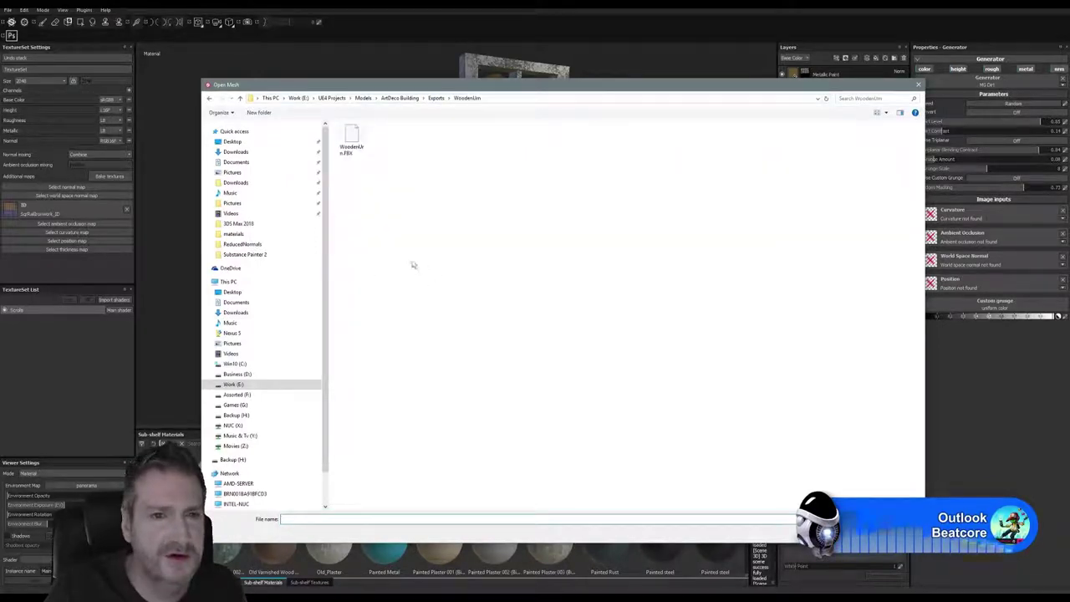
{"action": "double_click", "coordinate": [351, 143]}
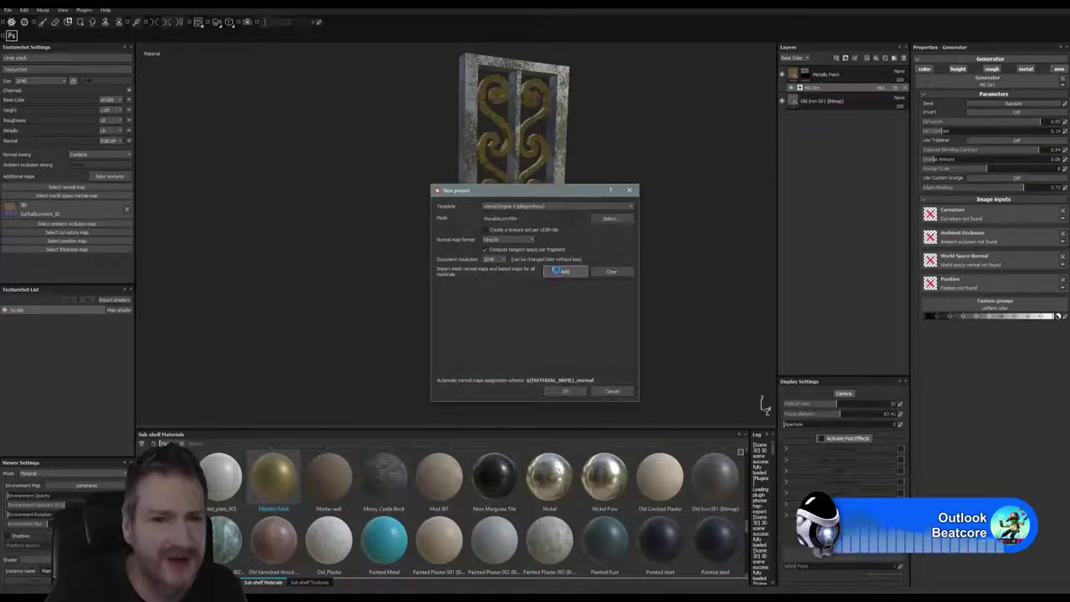
Add WoodenUrn.png to the new project's imported maps and create the project.
{"action": "left_click", "coordinate": [552, 275]}
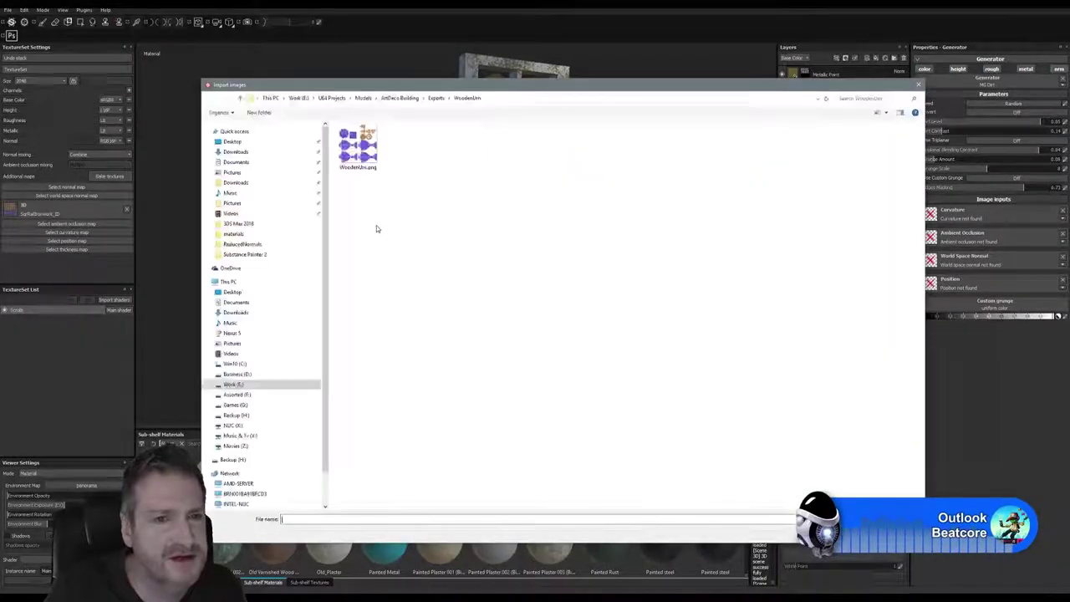
{"action": "double_click", "coordinate": [362, 148]}
{"action": "left_click", "coordinate": [563, 392]}
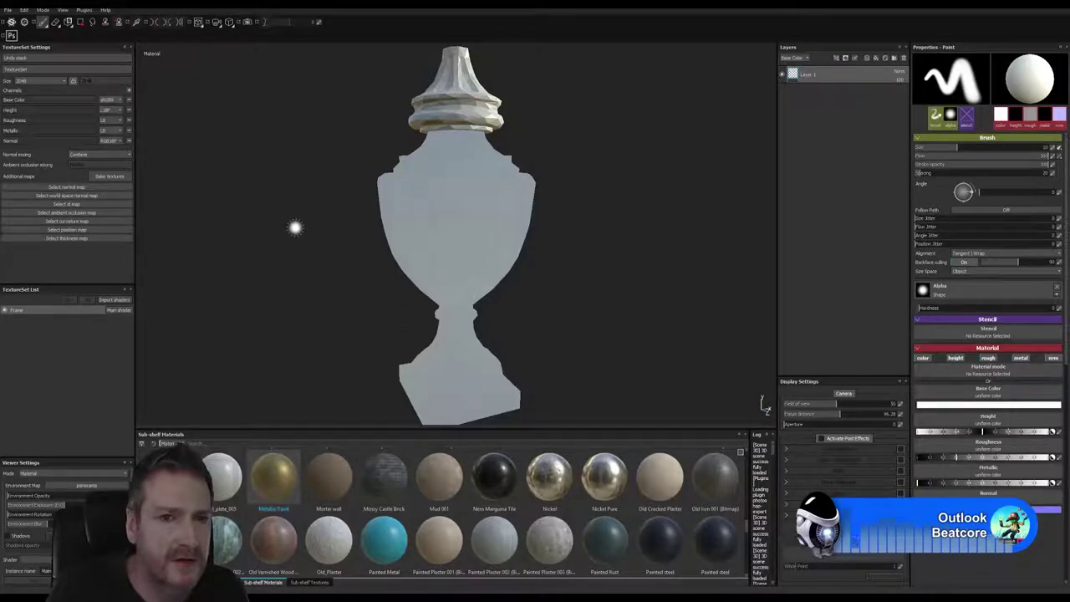
Assign the WoodenUrn image as the texture set's ID map.
{"action": "left_click_drag", "start_coordinate": [298, 234], "coordinate": [220, 239]}
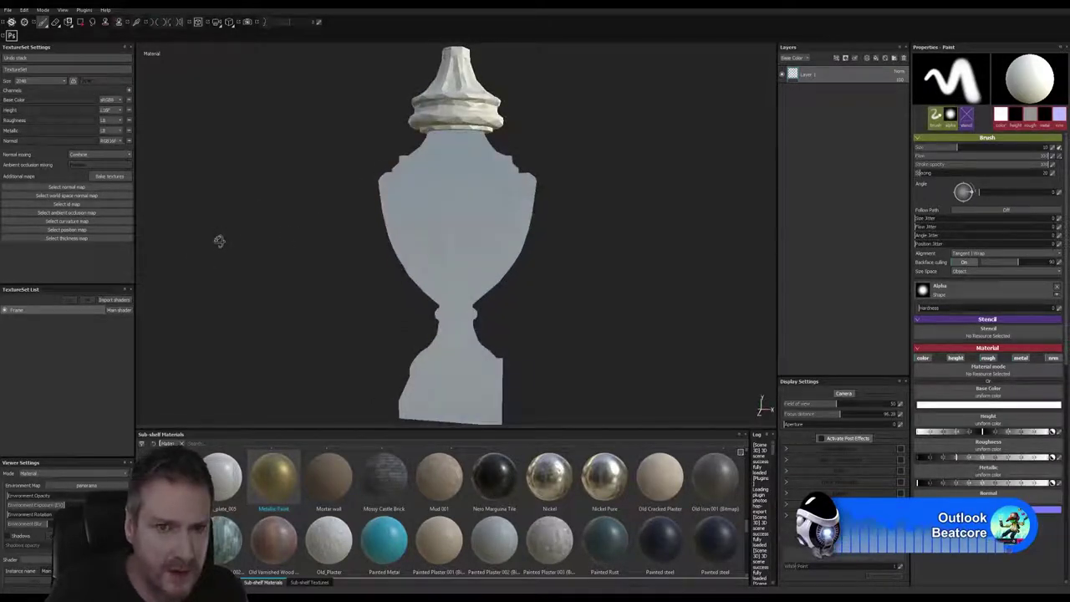
{"action": "left_click", "coordinate": [81, 206]}
{"action": "left_click", "coordinate": [90, 227]}
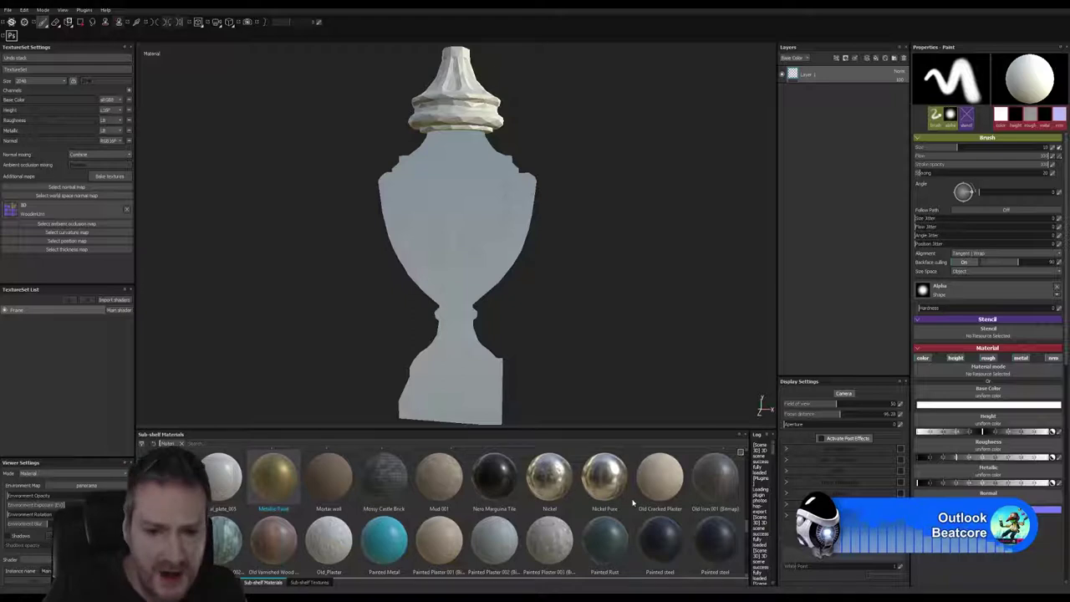
Add the Wood american cherry material as a fill layer on the urn and remove the empty Layer 1.
{"action": "scroll", "coordinate": [572, 540], "scroll_direction": "down", "scroll_amount": 5}
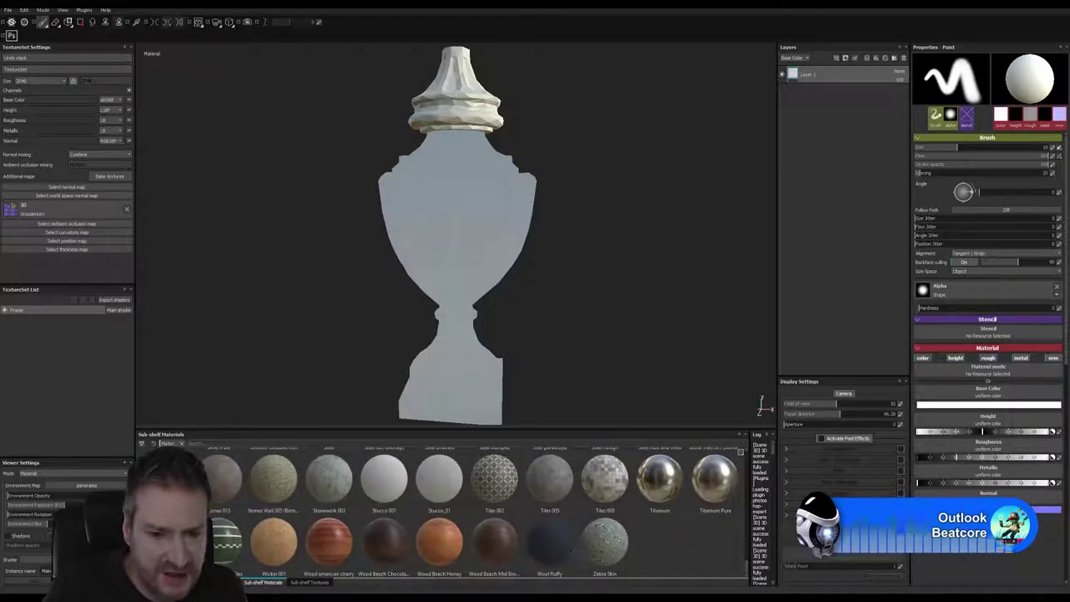
{"action": "left_click_drag", "start_coordinate": [331, 558], "coordinate": [820, 109]}
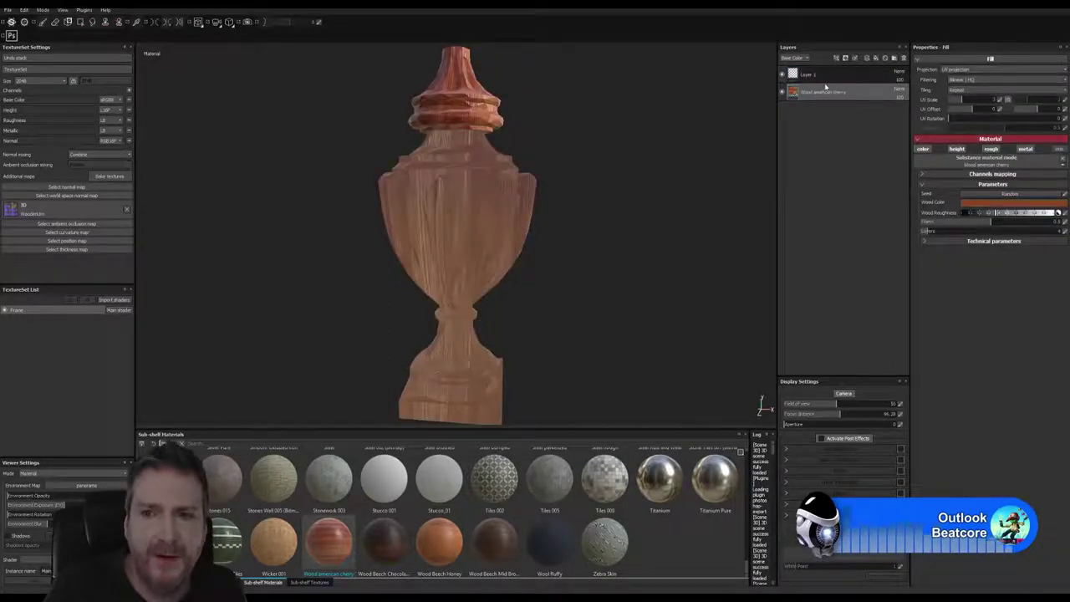
{"action": "left_click", "coordinate": [817, 76]}
{"action": "right_click", "coordinate": [819, 75]}
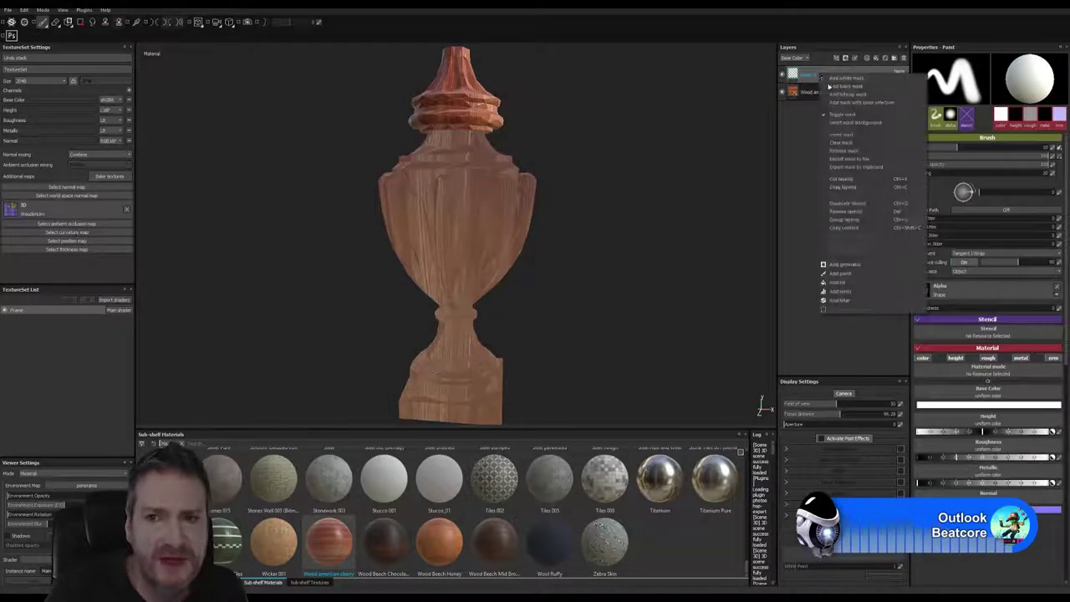
{"action": "left_click", "coordinate": [857, 154]}
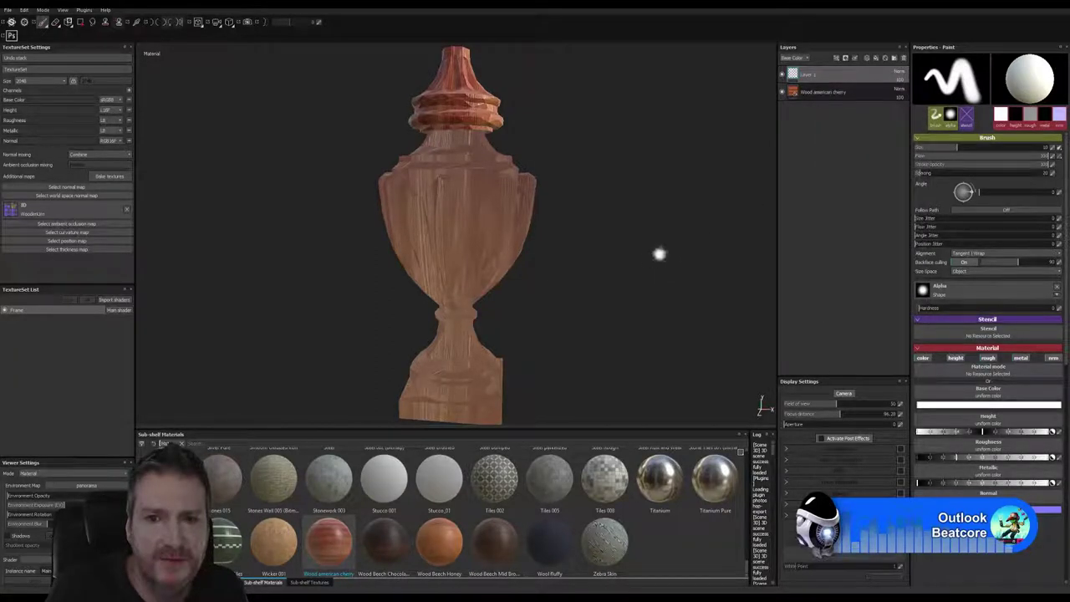
{"action": "right_click", "coordinate": [828, 73]}
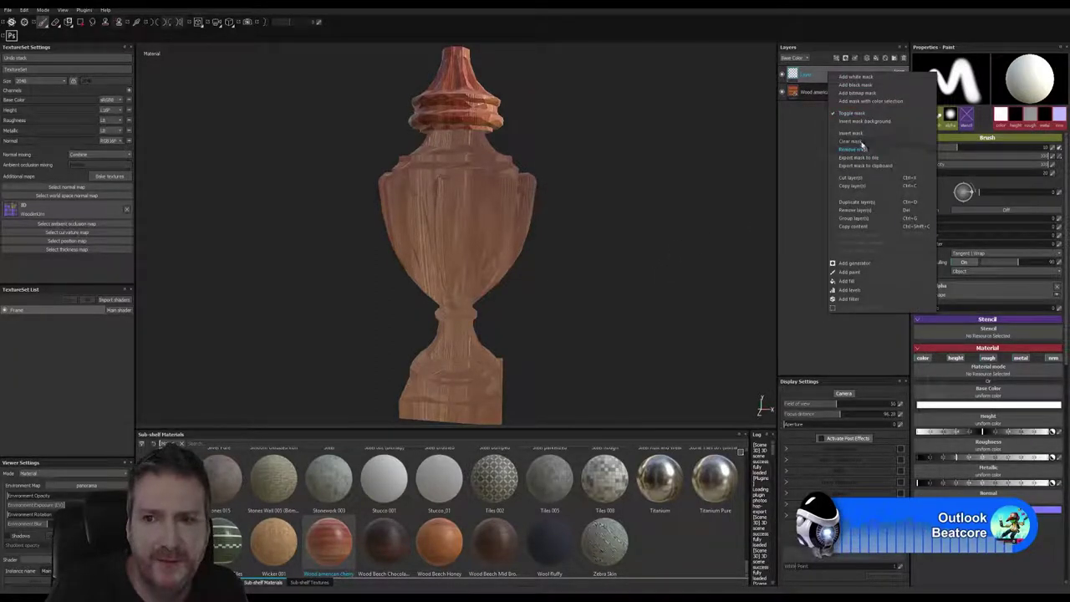
{"action": "left_click", "coordinate": [869, 213]}
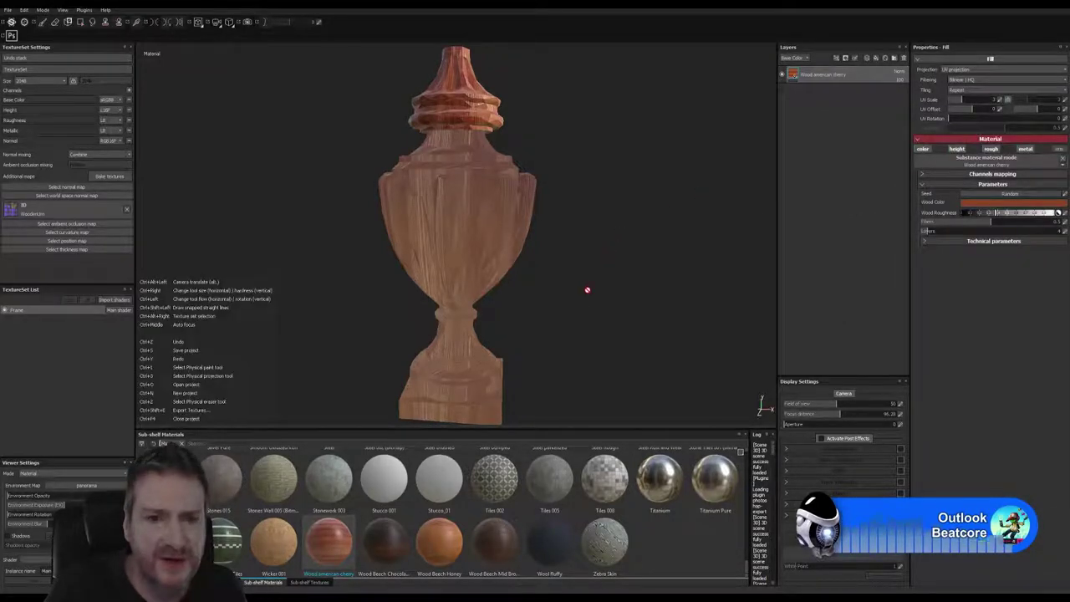
Switch to 3ds Max and try flipping the faces of the urn copy's body and base elements, reversing the flip again.
{"action": "left_click_drag", "start_coordinate": [595, 256], "coordinate": [489, 182], "text": "alt"}
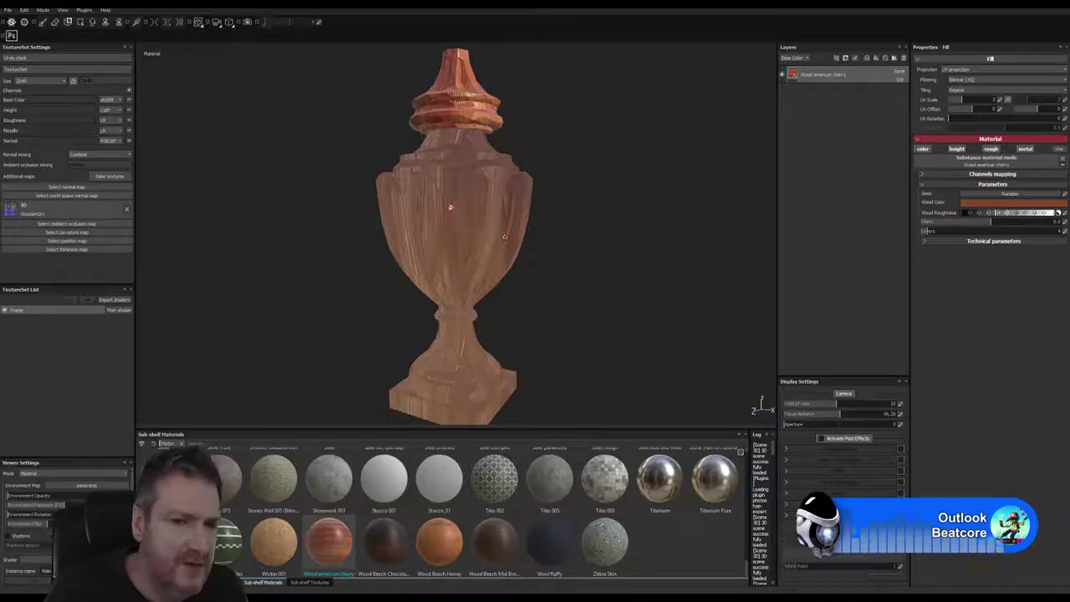
{"action": "left_click", "coordinate": [1028, 6]}
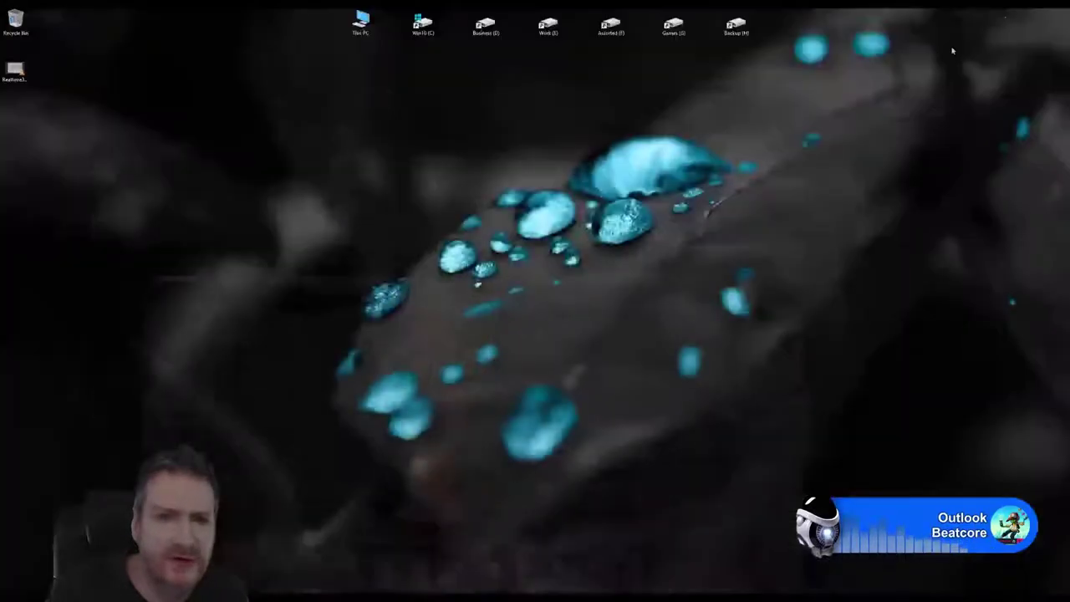
{"action": "key", "text": "alt+Tab"}
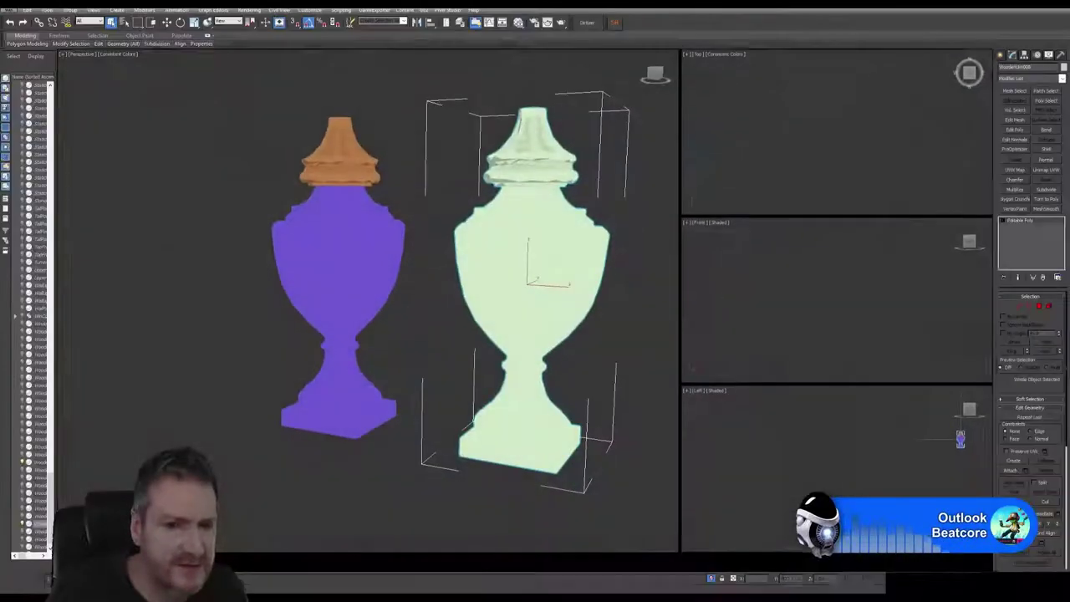
{"action": "left_click", "coordinate": [1050, 307]}
{"action": "left_click", "coordinate": [563, 270]}
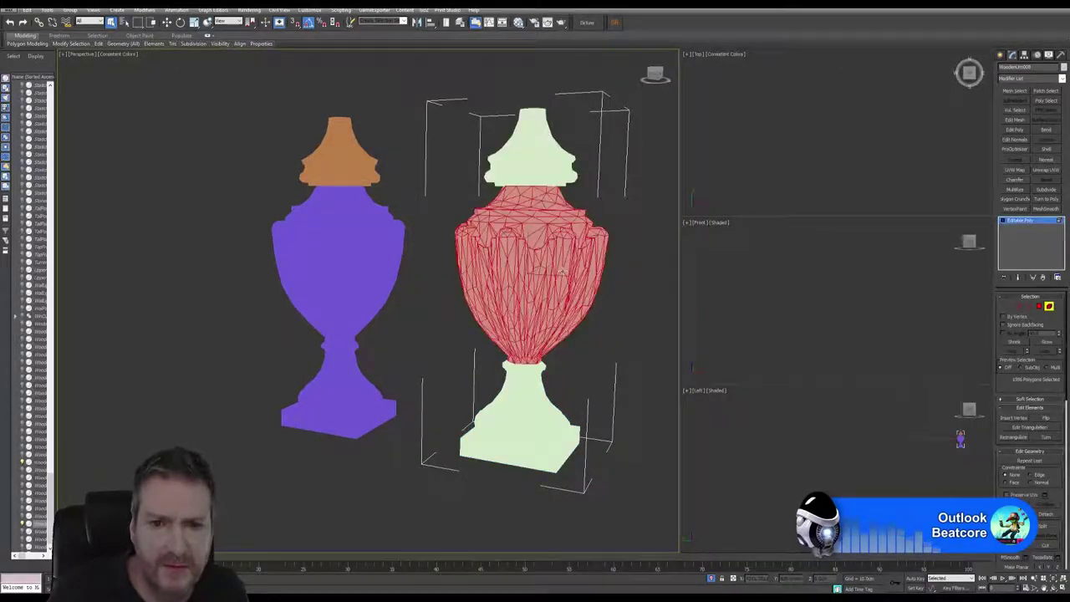
{"action": "left_click", "coordinate": [521, 415], "text": "ctrl"}
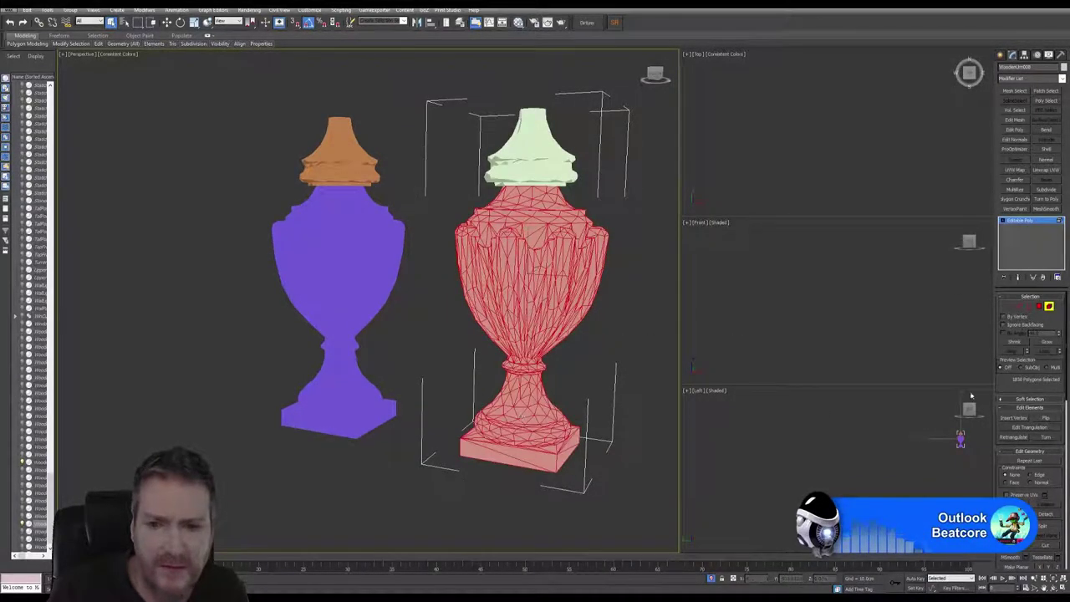
{"action": "left_click", "coordinate": [1043, 418]}
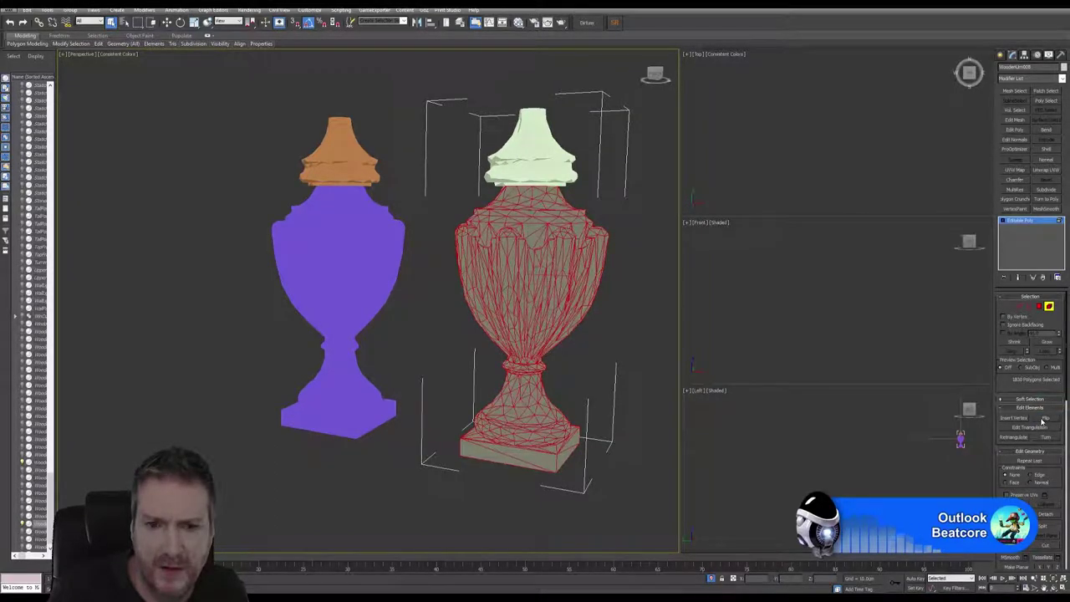
{"action": "left_click", "coordinate": [1046, 419]}
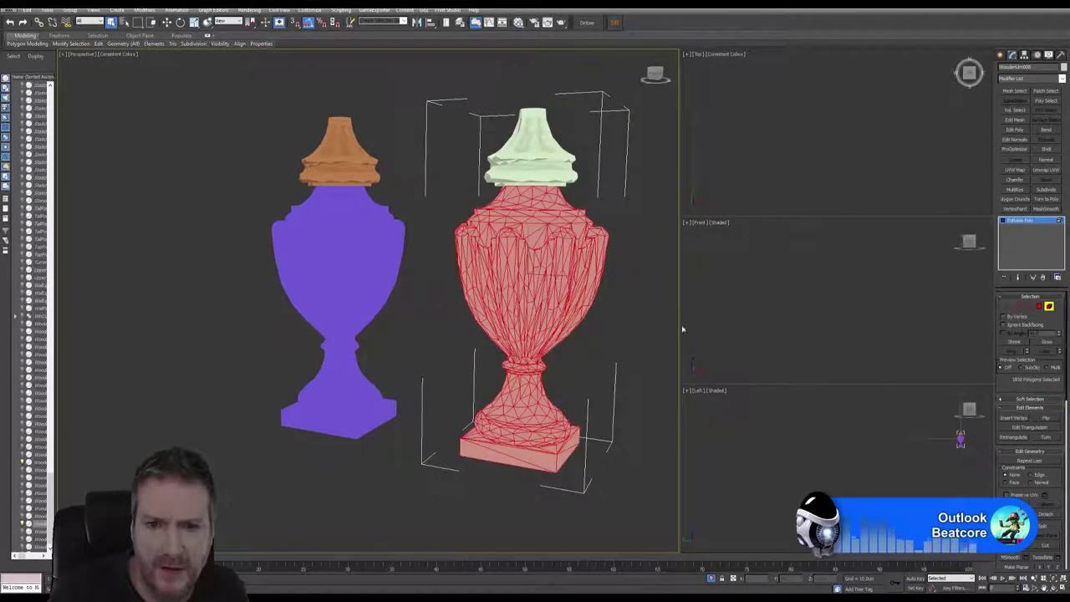
Try flipping the faces of the urn copy's lid element and flip them back.
{"action": "left_click", "coordinate": [557, 176]}
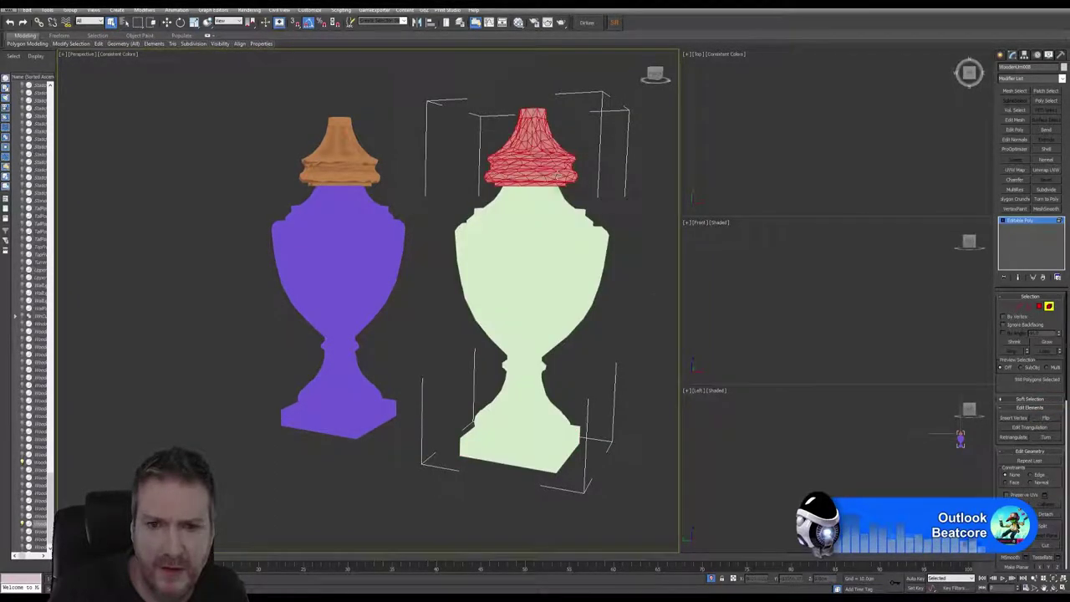
{"action": "left_click", "coordinate": [1047, 419]}
{"action": "left_click", "coordinate": [1020, 426]}
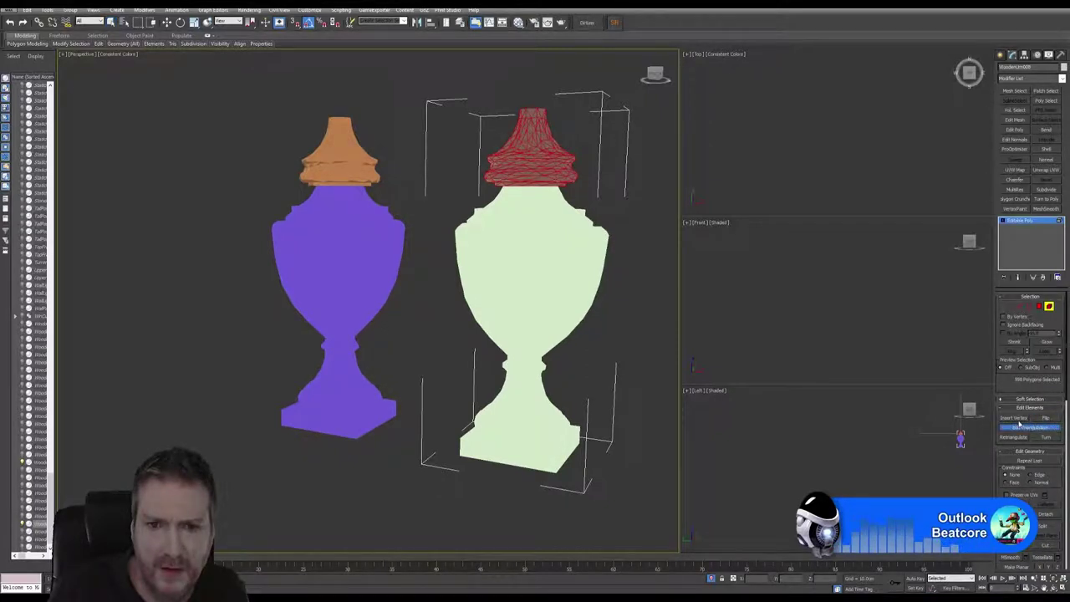
{"action": "left_click", "coordinate": [1047, 427]}
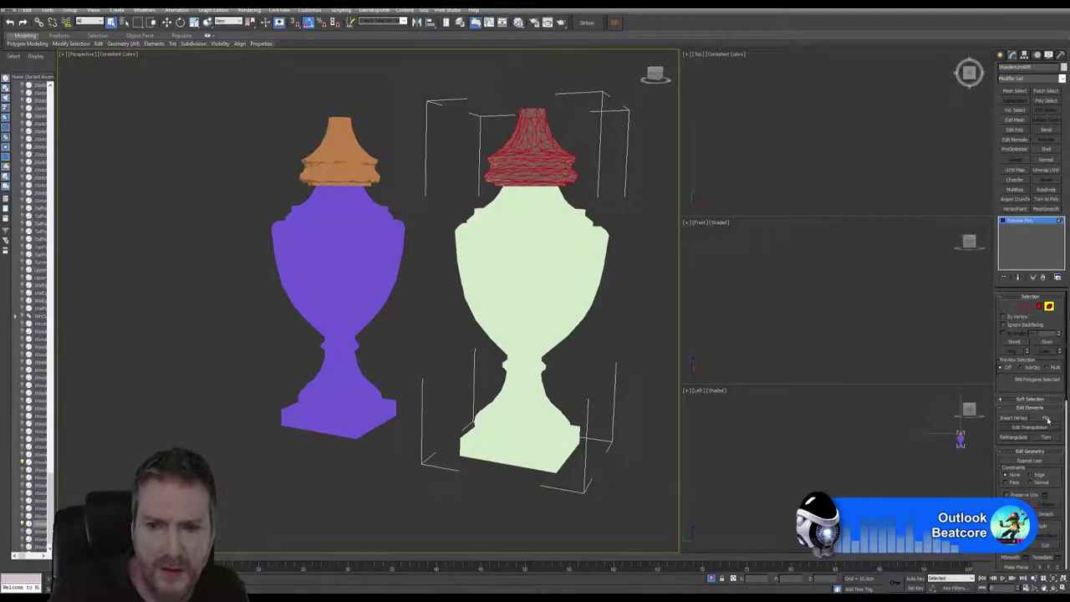
{"action": "left_click", "coordinate": [1046, 419]}
Select the urn copy's body, base and lid elements one at a time to examine how its mesh is divided.
{"action": "left_click", "coordinate": [542, 253]}
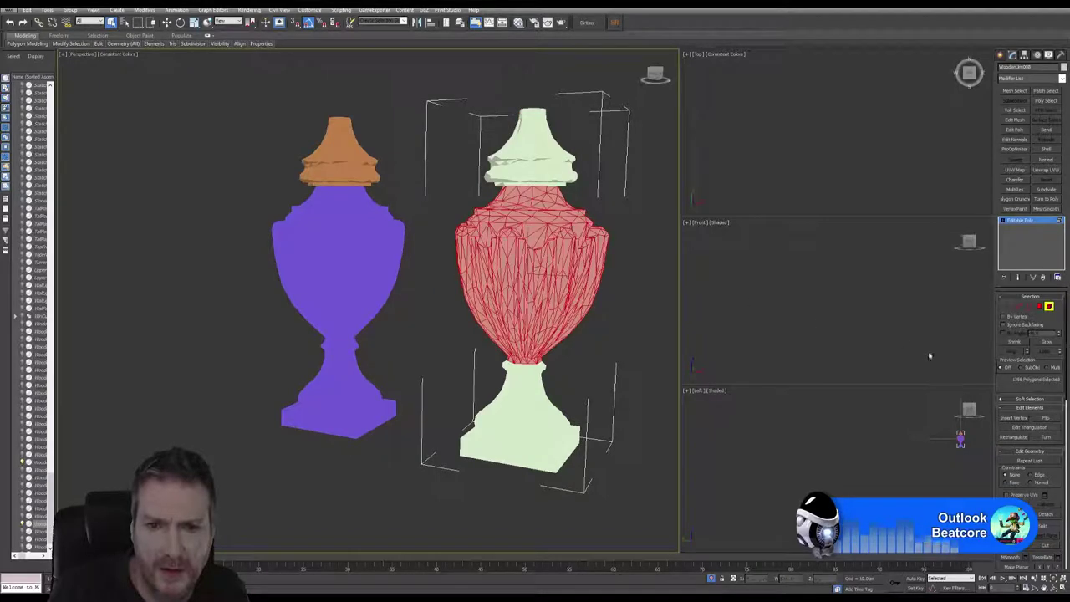
{"action": "left_click", "coordinate": [562, 405]}
{"action": "left_click", "coordinate": [535, 317]}
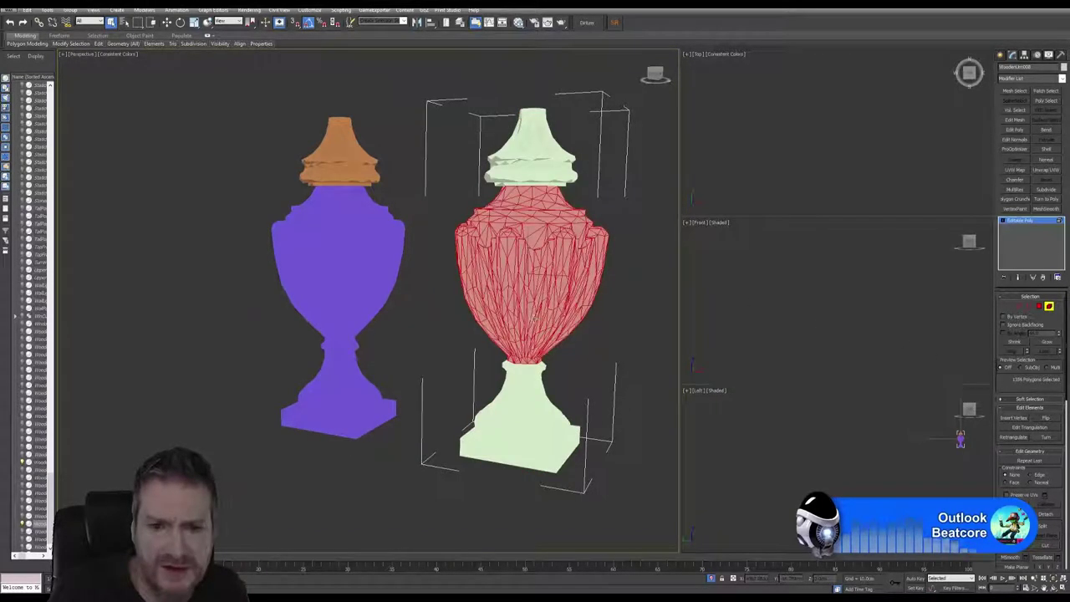
{"action": "left_click", "coordinate": [530, 152]}
{"action": "left_click", "coordinate": [539, 294]}
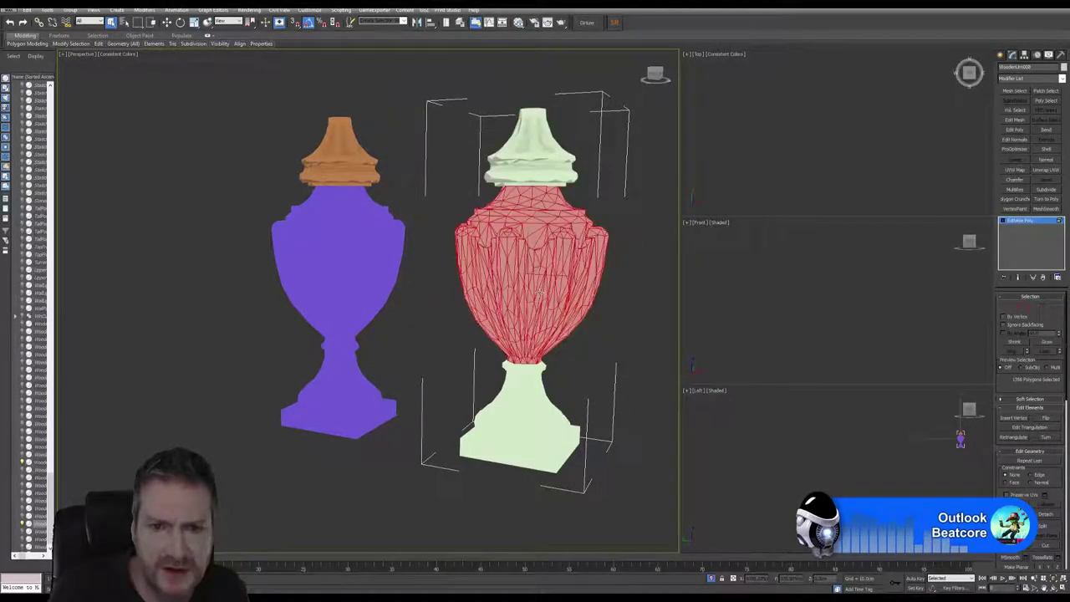
{"action": "left_click", "coordinate": [538, 408]}
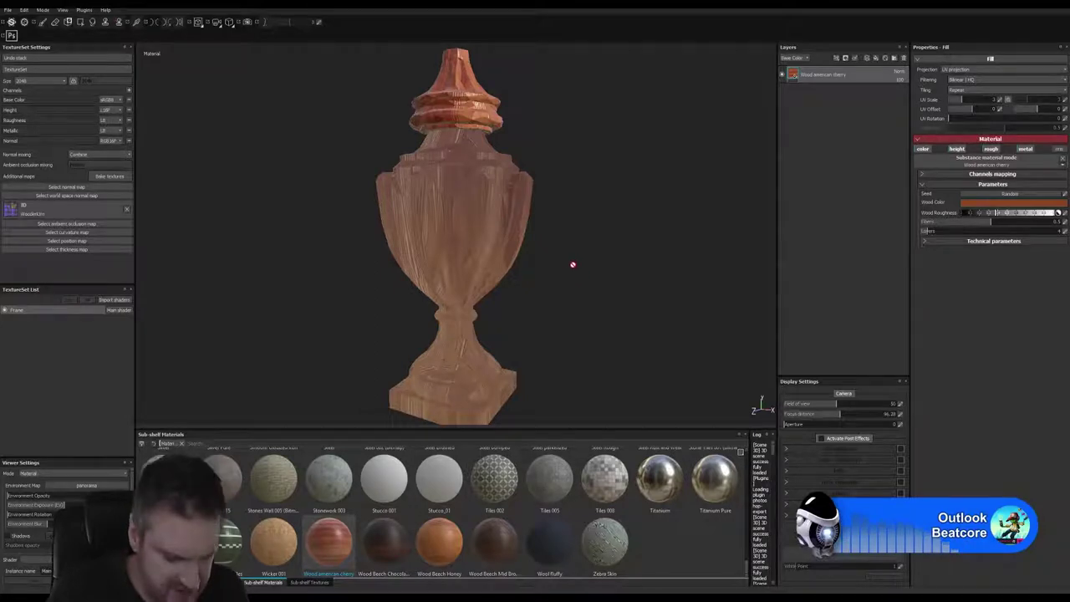
Switch back to Substance Painter and set the cherry wood fill layer's UV rotation to 90.
{"action": "left_click_drag", "start_coordinate": [574, 263], "coordinate": [466, 253], "text": "alt"}
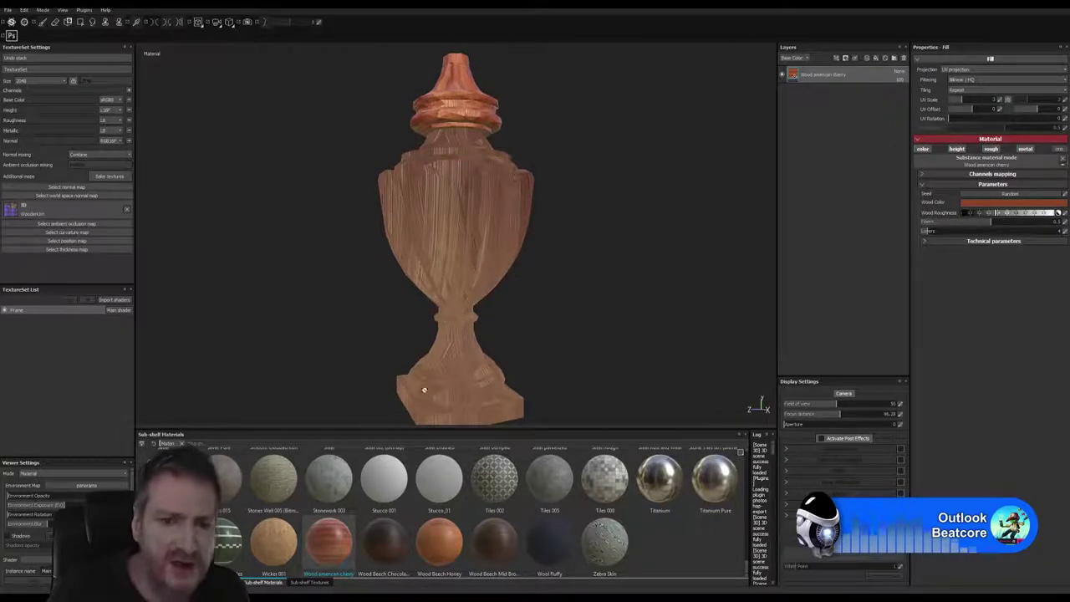
{"action": "left_click_drag", "start_coordinate": [537, 323], "coordinate": [595, 334], "text": "alt"}
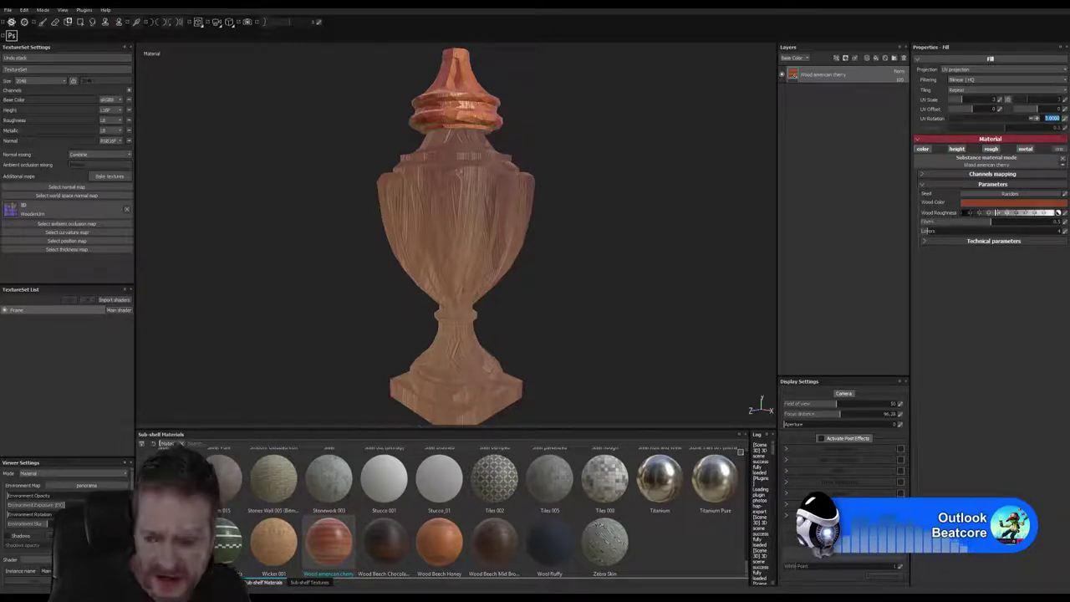
{"action": "key", "text": "Return"}
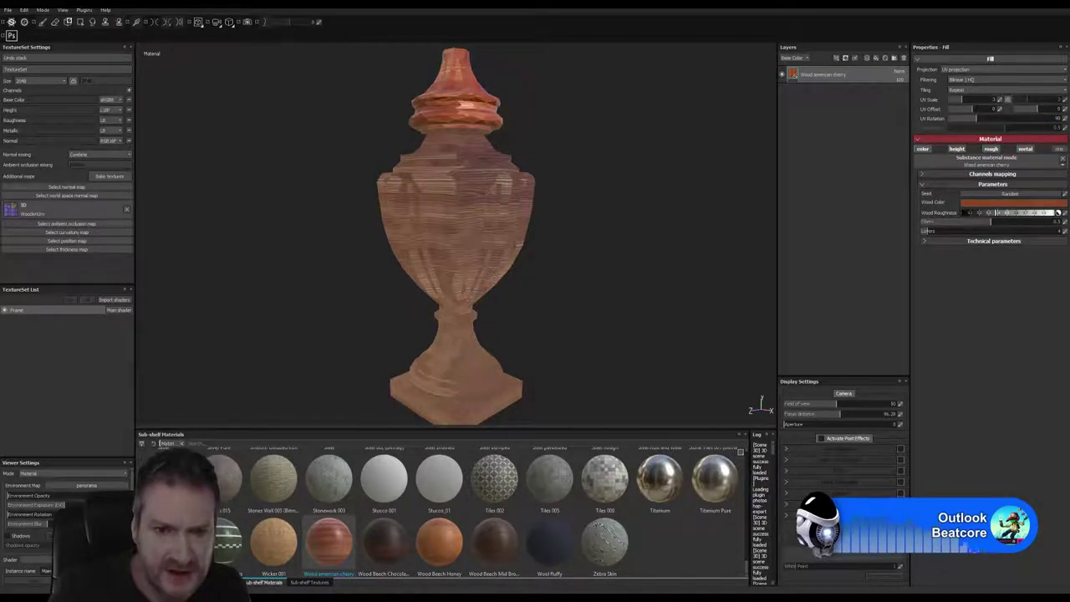
Set the cherry wood fill layer's UV scale to 0.5 in both directions and turn off its height channel.
{"action": "left_click_drag", "start_coordinate": [463, 259], "coordinate": [573, 229], "text": "alt"}
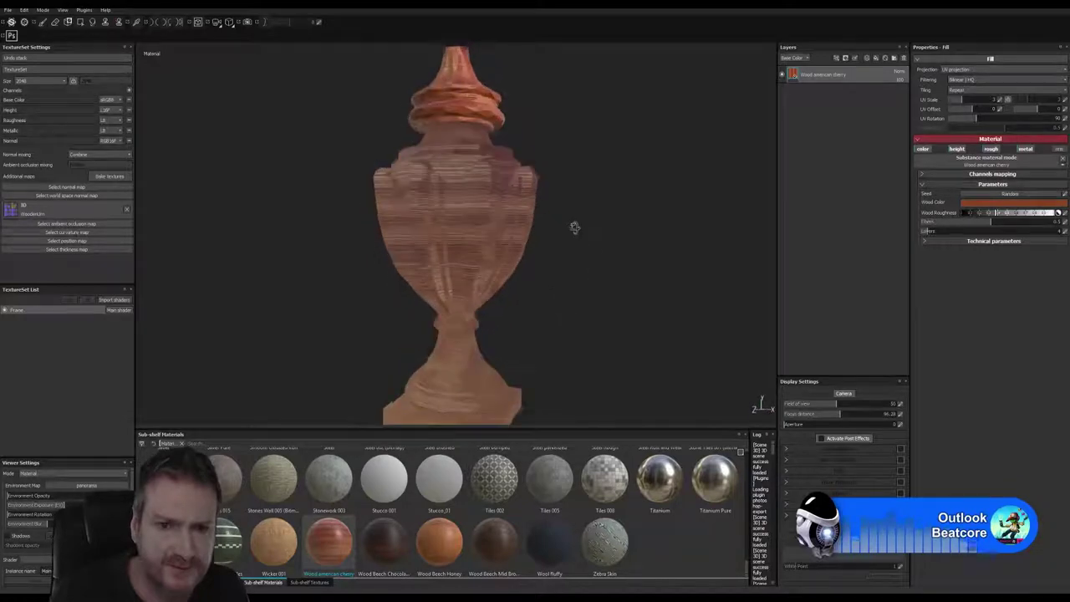
{"action": "left_click", "coordinate": [1000, 100]}
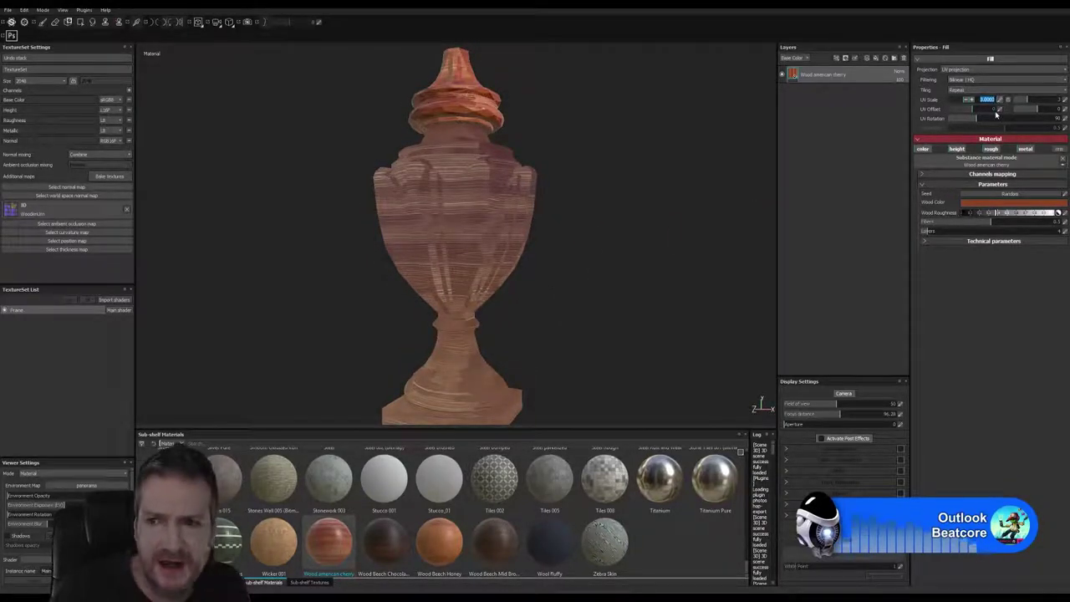
{"action": "type", "text": "0.5"}
{"action": "key", "text": "Return"}
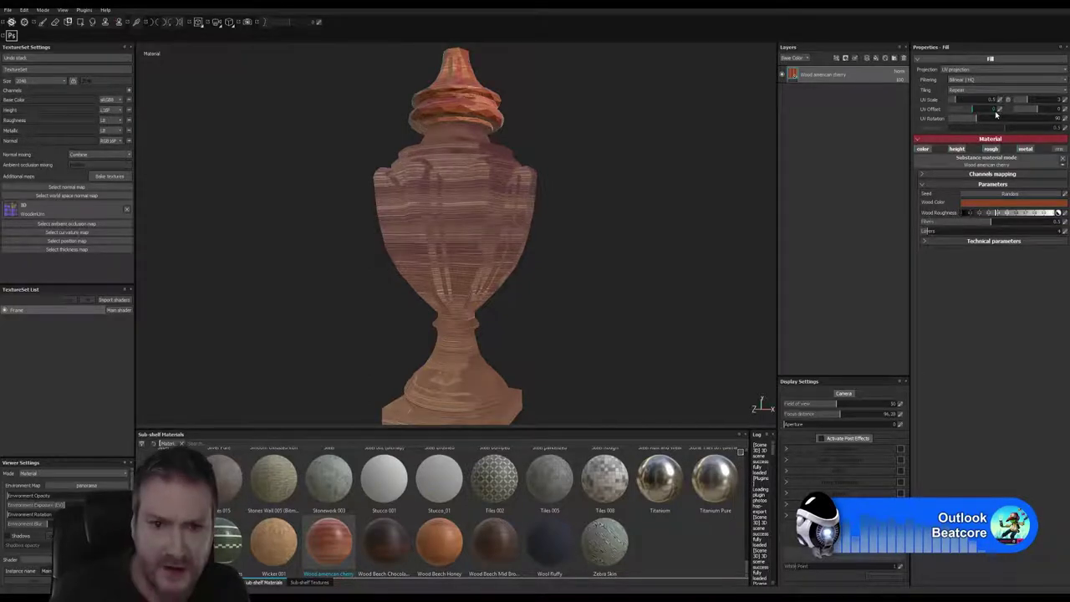
{"action": "left_click", "coordinate": [1062, 99]}
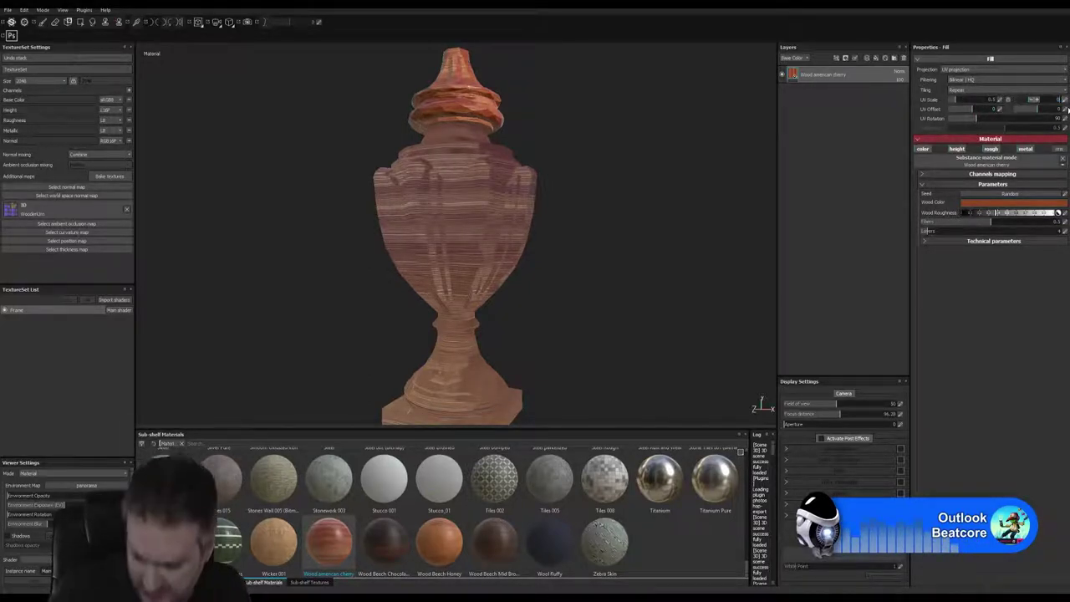
{"action": "type", "text": "0.5"}
{"action": "key", "text": "Return"}
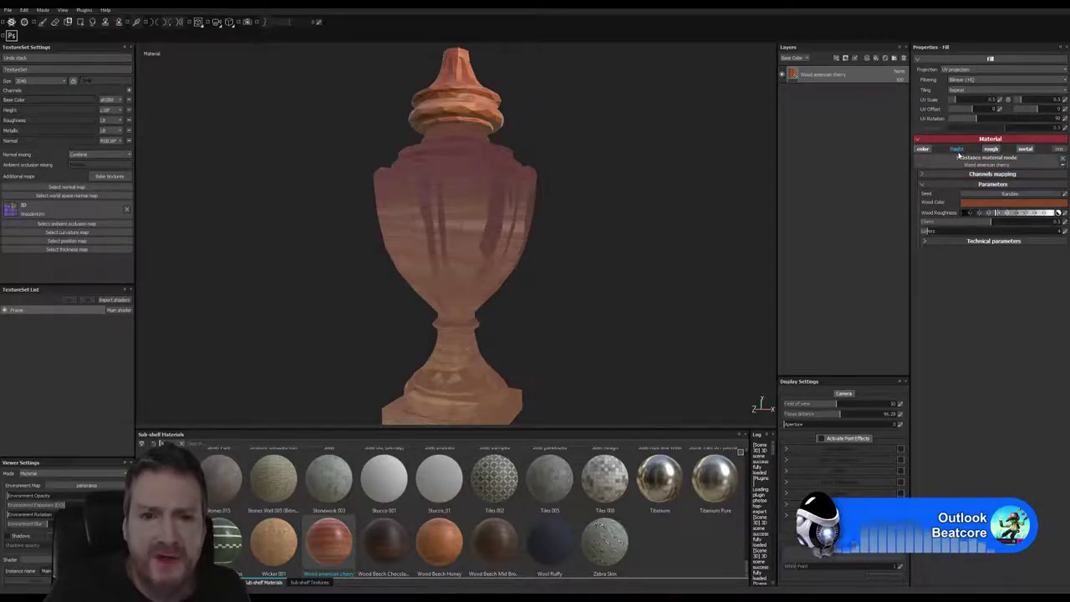
Check the cherry wood grain around the urn and raise the material's wood roughness slightly.
{"action": "left_click_drag", "start_coordinate": [638, 299], "coordinate": [555, 348], "text": "alt"}
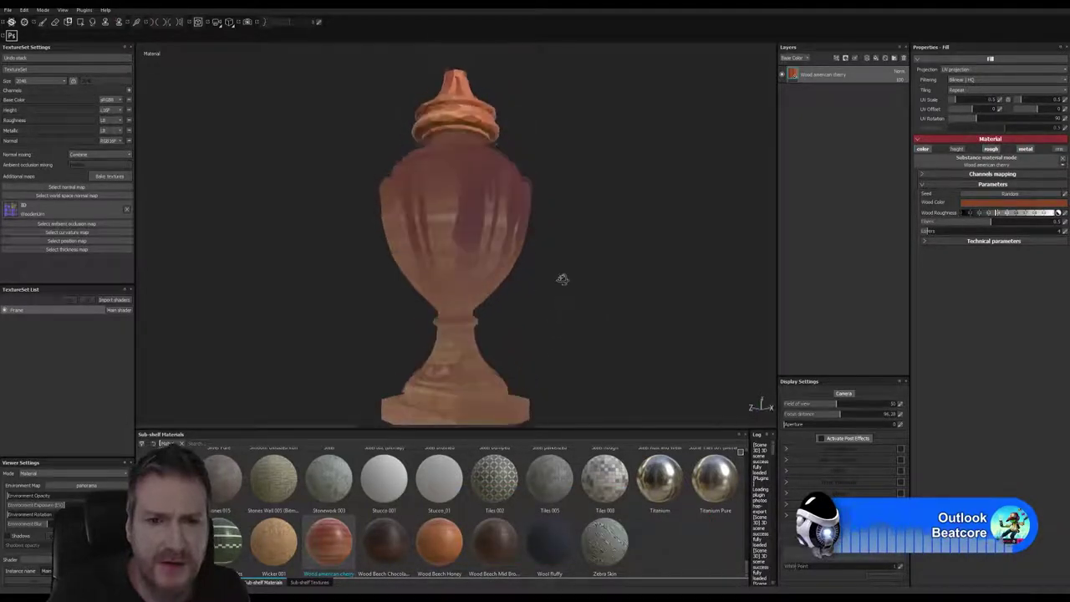
{"action": "left_click_drag", "start_coordinate": [568, 333], "coordinate": [568, 296], "text": "alt"}
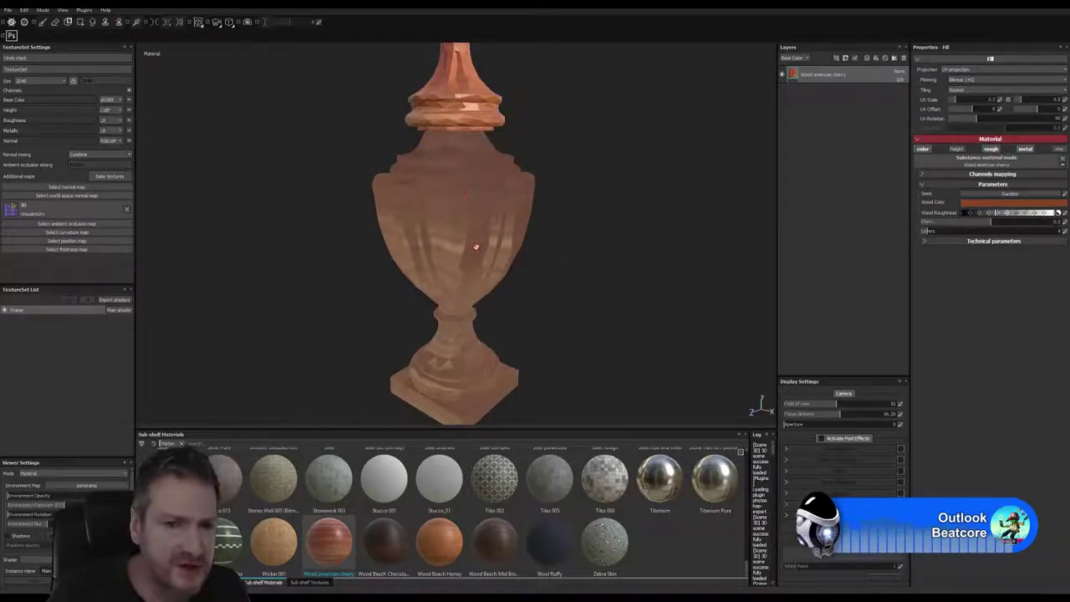
{"action": "left_click_drag", "start_coordinate": [461, 158], "coordinate": [566, 274], "text": "alt"}
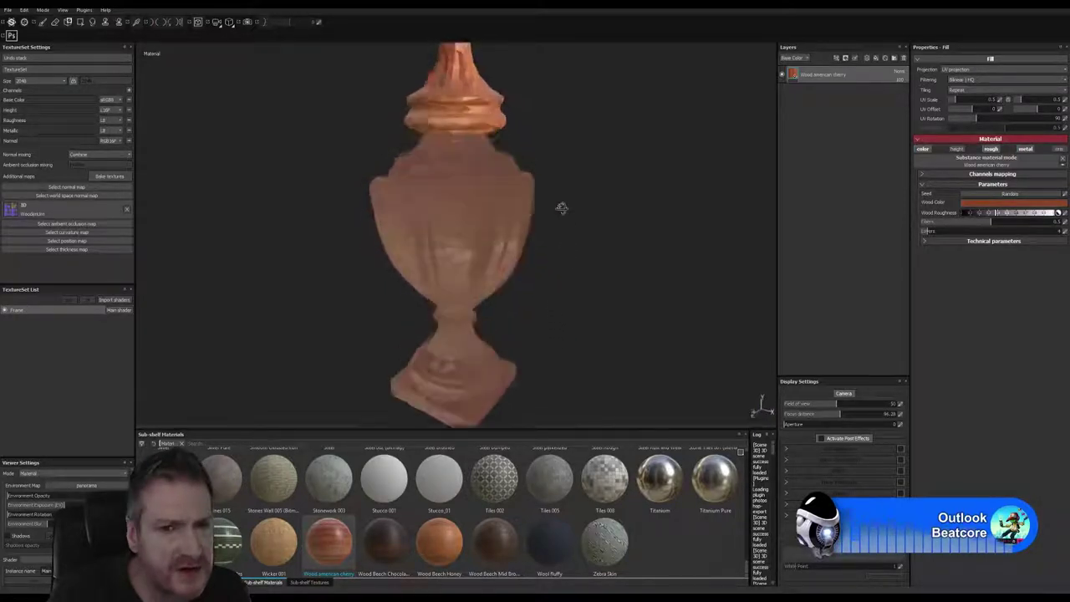
{"action": "left_click_drag", "start_coordinate": [561, 202], "coordinate": [682, 181], "text": "alt"}
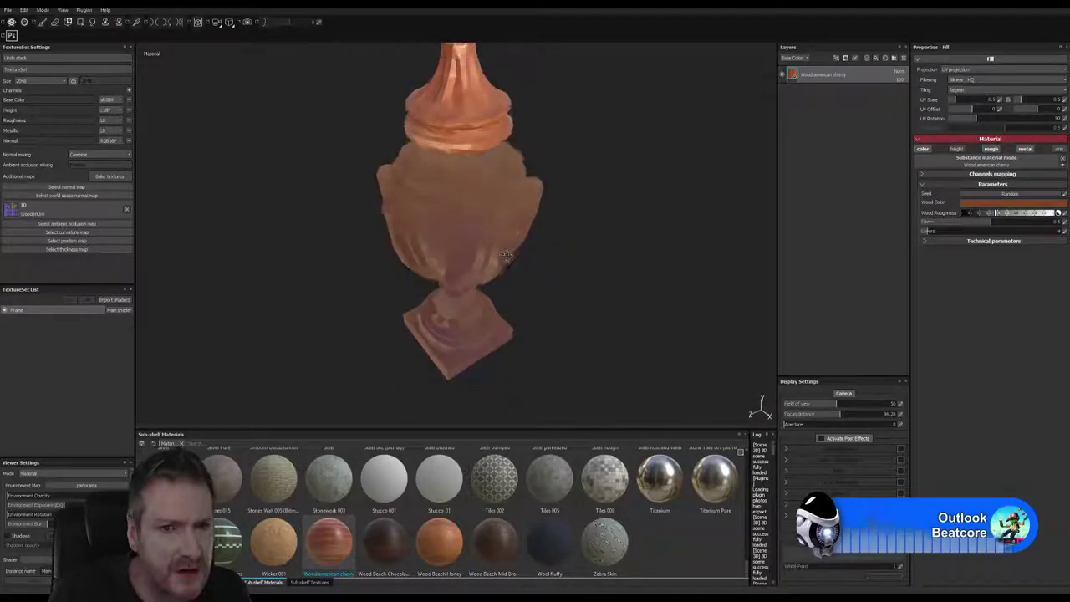
{"action": "mouse_move", "coordinate": [501, 199]}
{"action": "left_mouse_down", "text": "alt"}
{"action": "mouse_move", "coordinate": [510, 234]}
{"action": "mouse_move", "coordinate": [506, 206]}
{"action": "left_mouse_up", "text": "alt"}
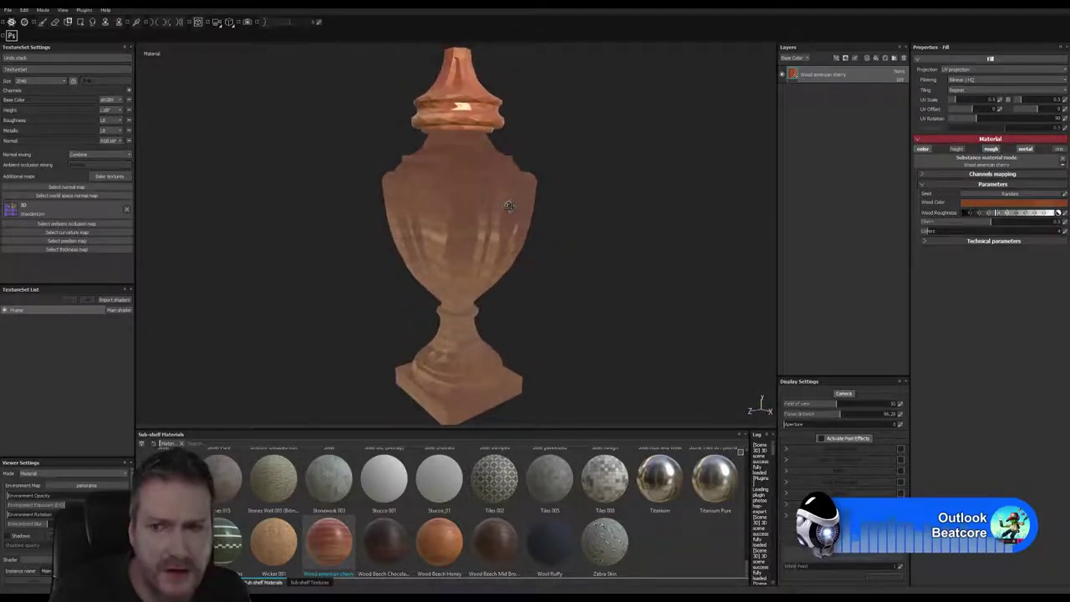
{"action": "left_click", "coordinate": [1008, 214]}
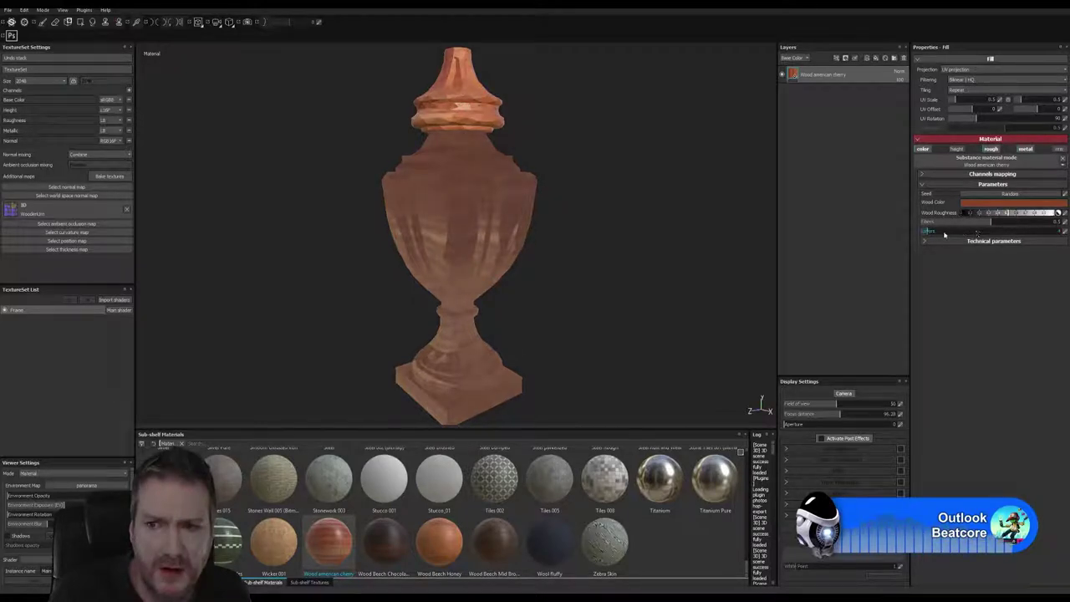
Inspect the urn from several angles, comparing the wood's shading on the lid with the body and base.
{"action": "left_click_drag", "start_coordinate": [576, 239], "coordinate": [559, 280], "text": "alt"}
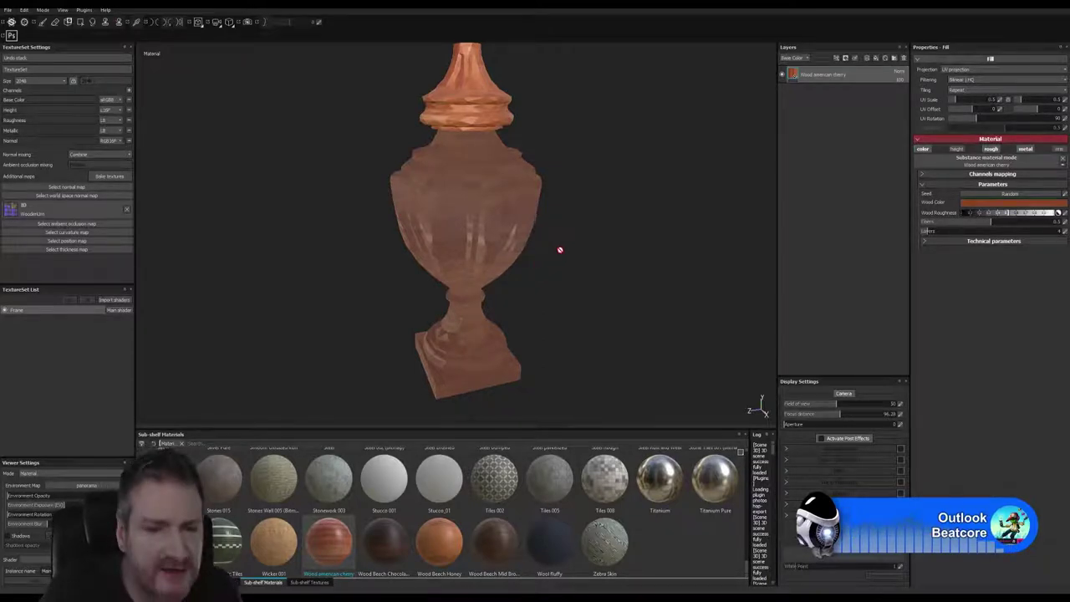
{"action": "left_click_drag", "start_coordinate": [539, 255], "coordinate": [496, 135], "text": "alt"}
{"action": "left_click_drag", "start_coordinate": [549, 244], "coordinate": [466, 212], "text": "alt"}
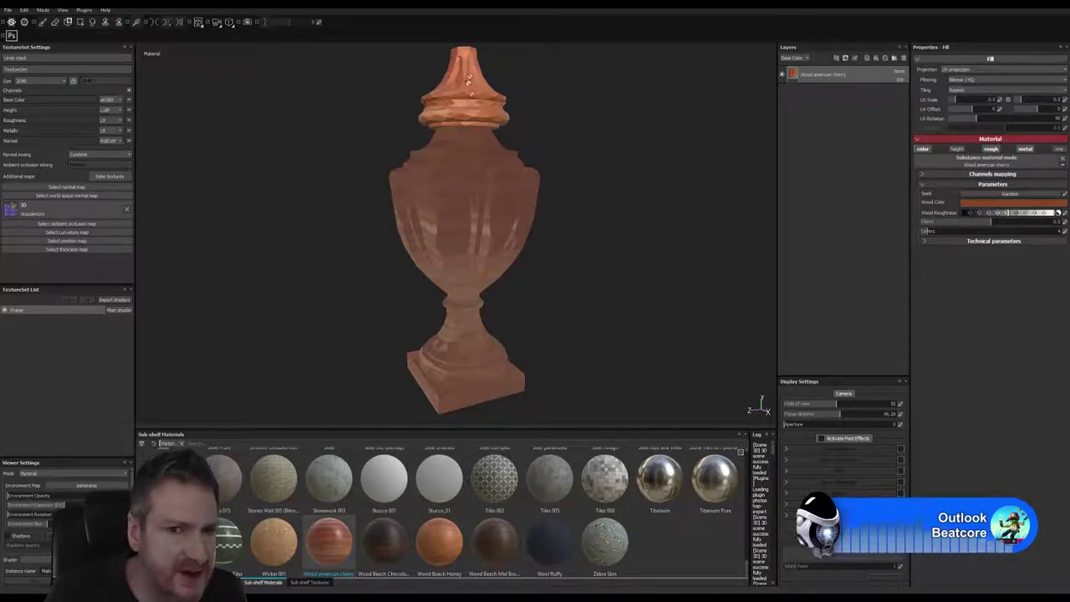
{"action": "left_click_drag", "start_coordinate": [544, 295], "coordinate": [544, 342], "text": "alt"}
{"action": "left_click_drag", "start_coordinate": [540, 222], "coordinate": [566, 272], "text": "alt"}
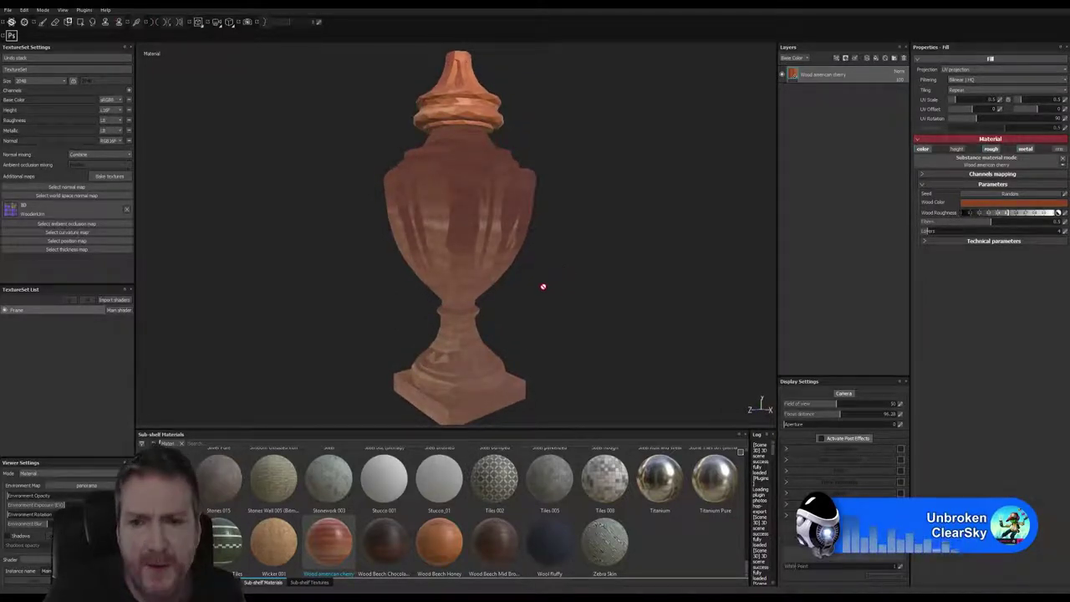
{"action": "mouse_move", "coordinate": [544, 287]}
{"action": "left_mouse_down", "text": "alt"}
{"action": "mouse_move", "coordinate": [554, 328]}
{"action": "mouse_move", "coordinate": [538, 285]}
{"action": "mouse_move", "coordinate": [543, 306]}
{"action": "left_mouse_up", "text": "alt"}
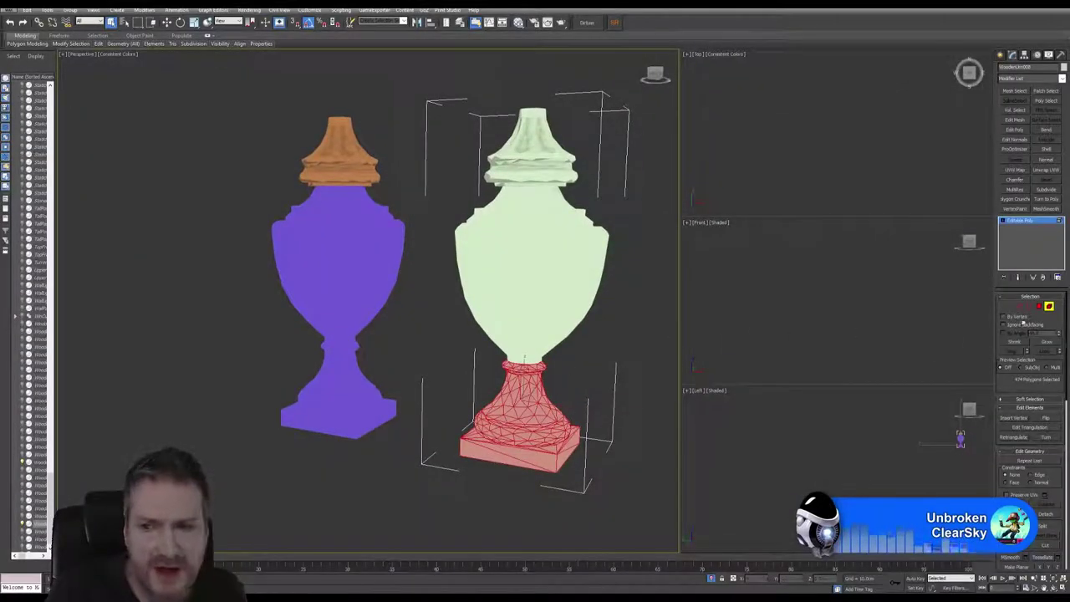
Switch to 3ds Max and apply a Normal modifier to the urn copy's body and base elements, with Unify Normals on and Flip Normals off.
{"action": "left_click", "coordinate": [531, 276], "text": "ctrl"}
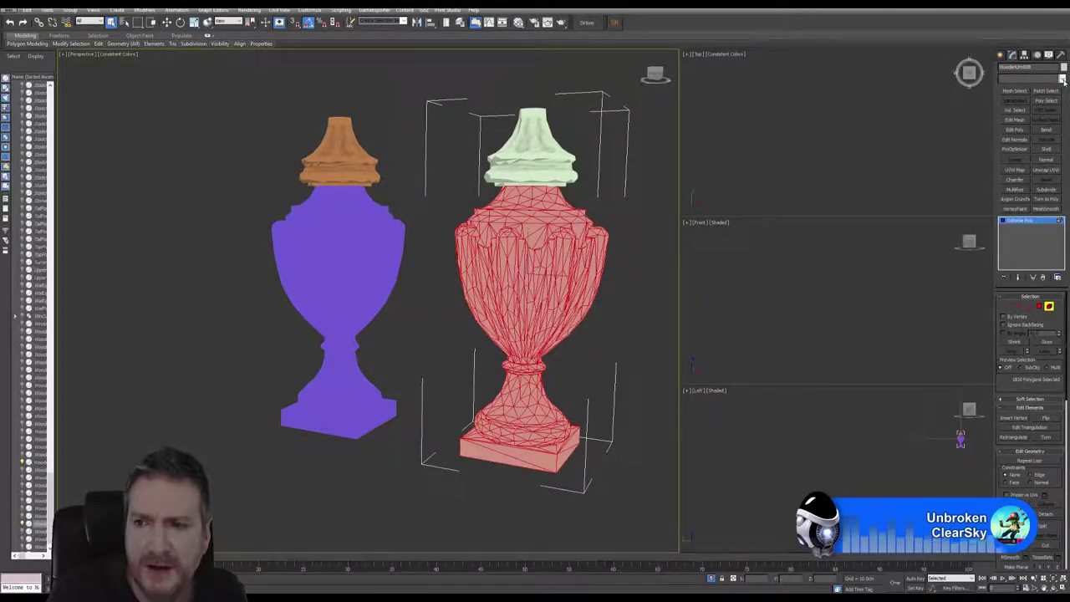
{"action": "left_click", "coordinate": [1063, 79]}
{"action": "left_click", "coordinate": [1063, 79]}
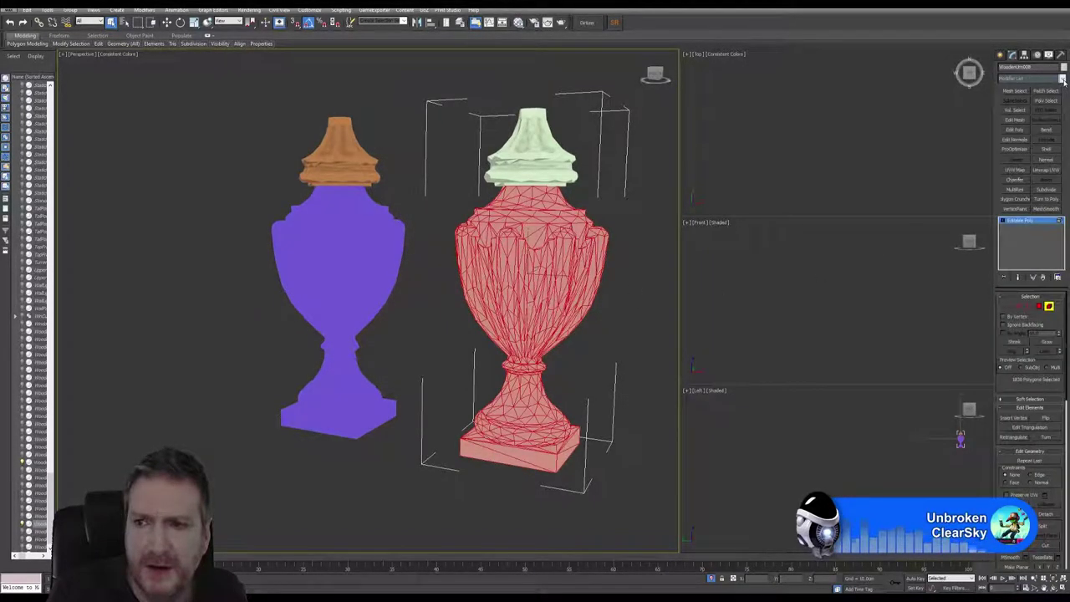
{"action": "left_click", "coordinate": [1046, 160]}
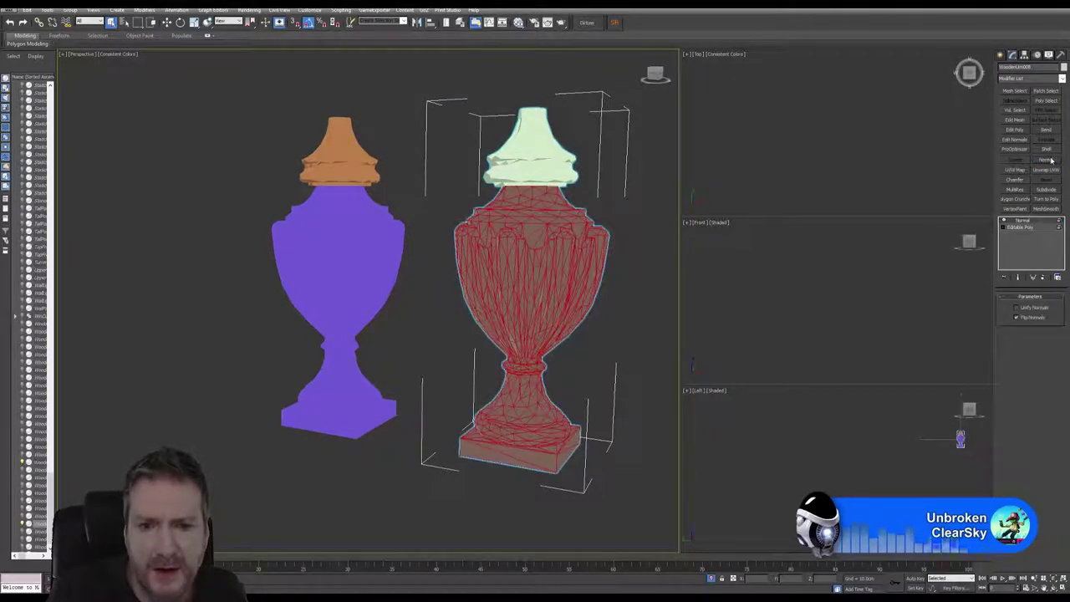
{"action": "left_click", "coordinate": [1029, 317]}
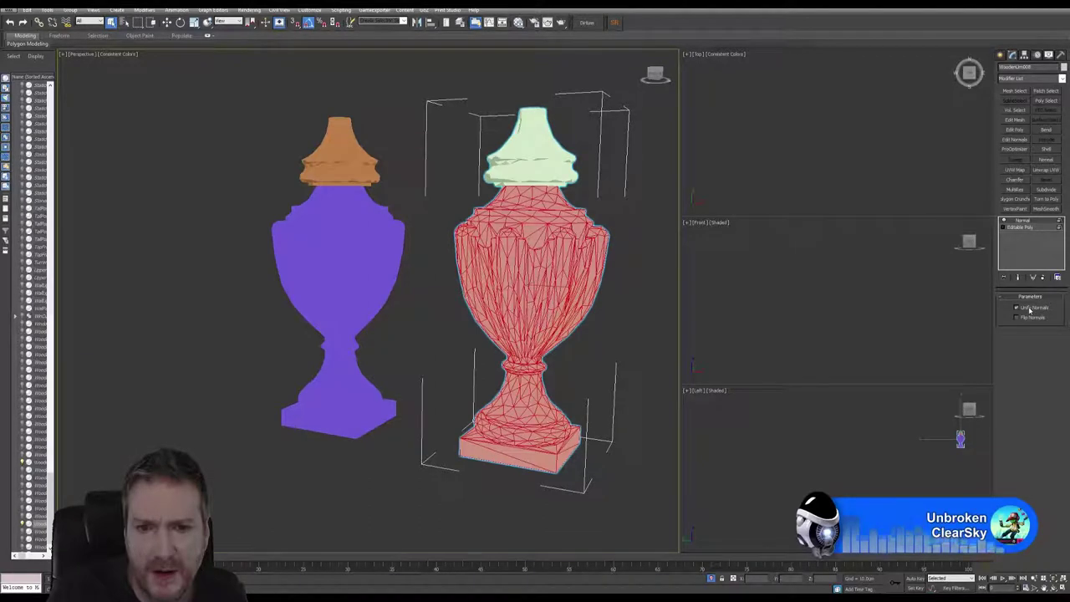
Collapse the urn copy's Normal modifier into its editable poly.
{"action": "left_click", "coordinate": [1021, 221]}
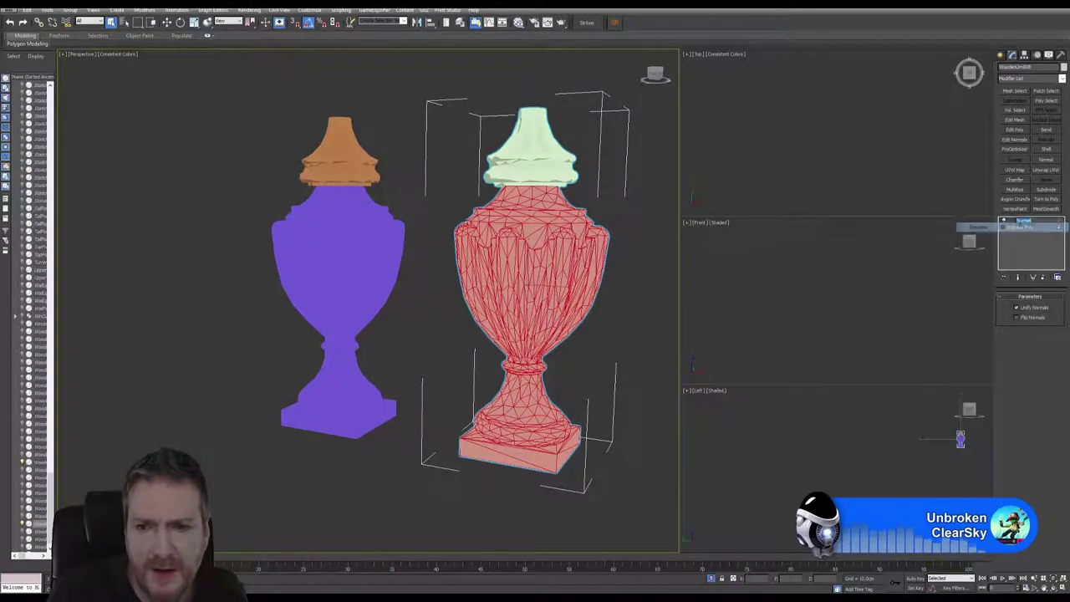
{"action": "right_click", "coordinate": [1021, 221]}
{"action": "left_click", "coordinate": [987, 303]}
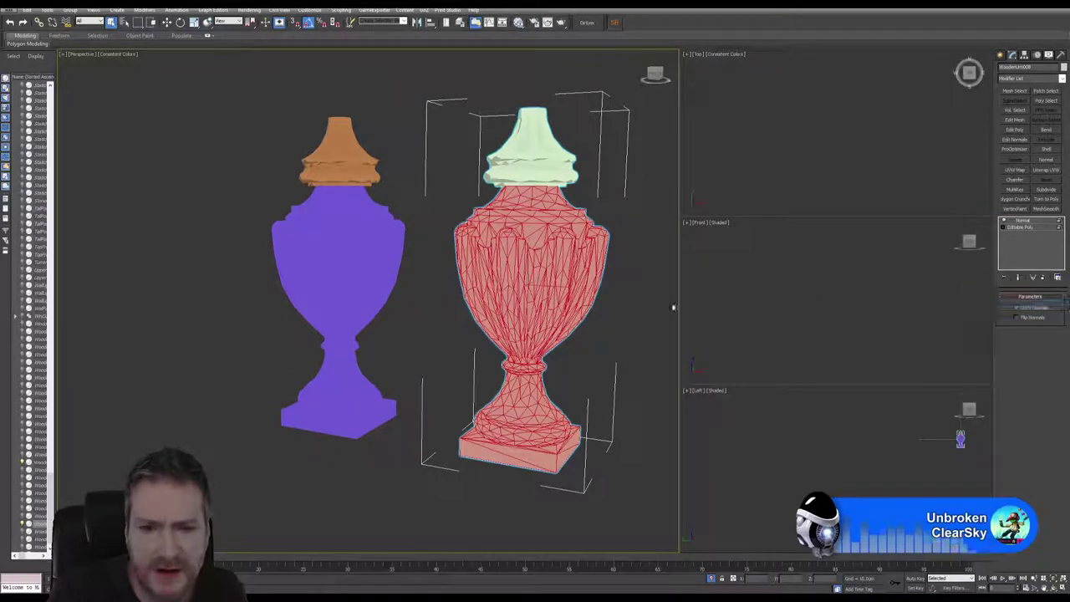
{"action": "left_click", "coordinate": [576, 323]}
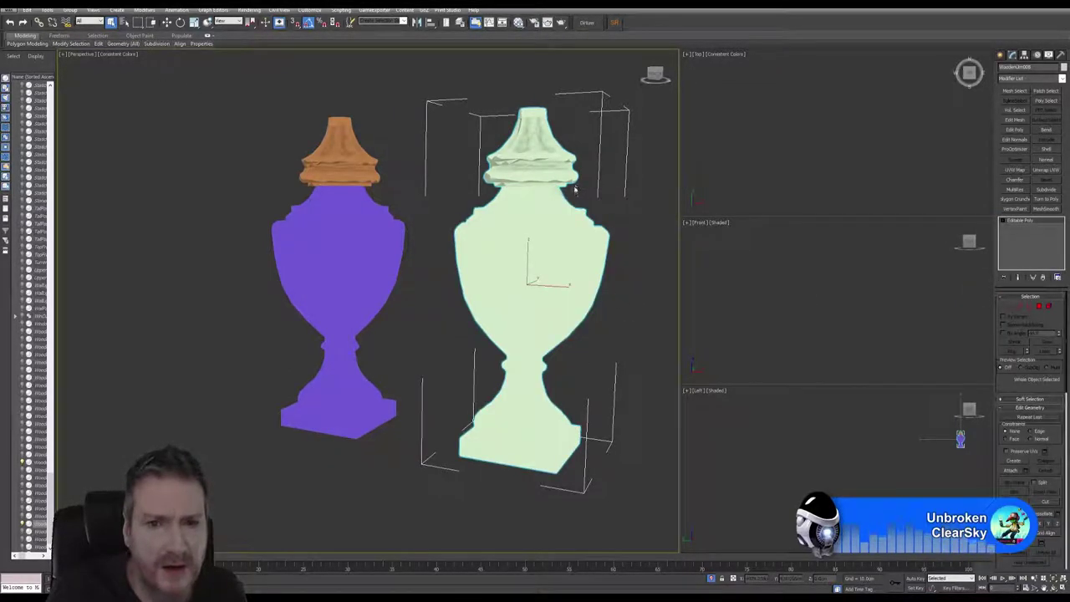
View both urns in Shaded mode in the perspective viewport, orbit around them, and restore Consistent Colors shading.
{"action": "middle_click_drag", "start_coordinate": [575, 193], "coordinate": [544, 230]}
{"action": "middle_click_drag", "start_coordinate": [580, 273], "coordinate": [555, 226]}
{"action": "left_click", "coordinate": [118, 55]}
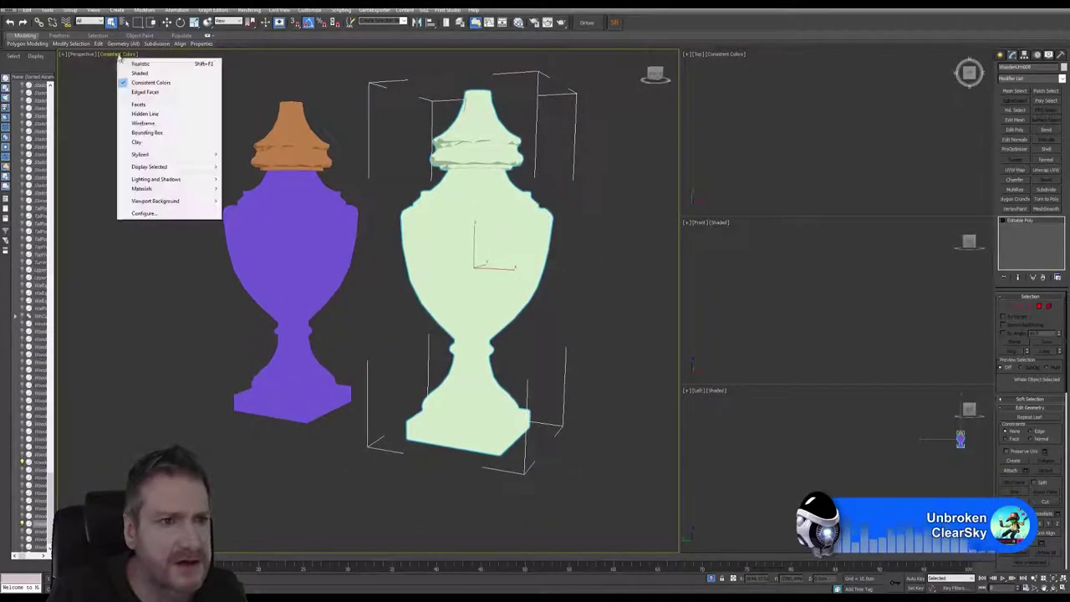
{"action": "left_click", "coordinate": [140, 74]}
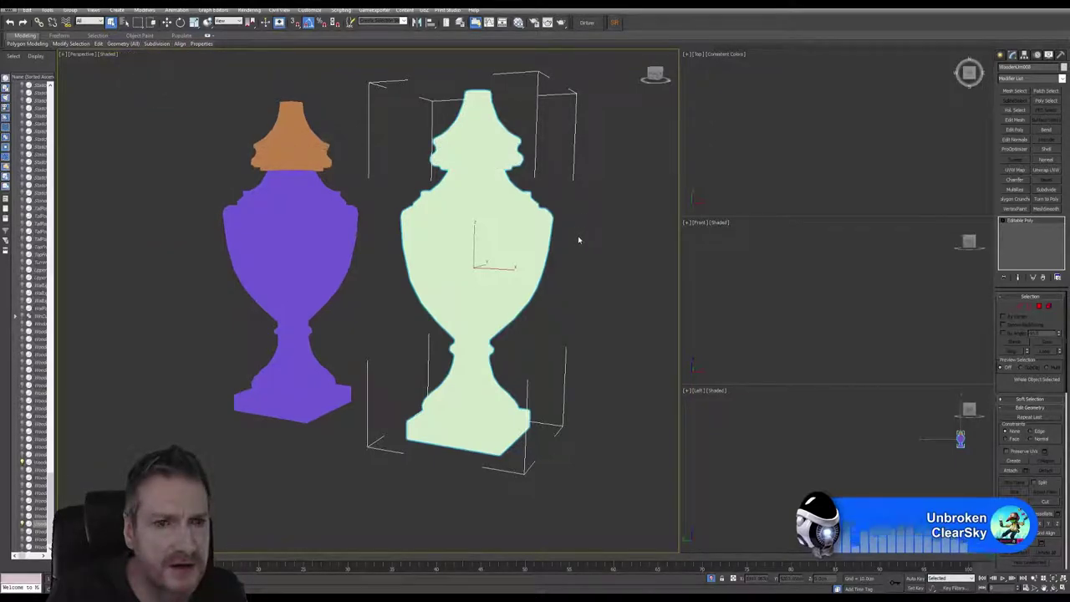
{"action": "middle_click_drag", "start_coordinate": [585, 261], "coordinate": [580, 299]}
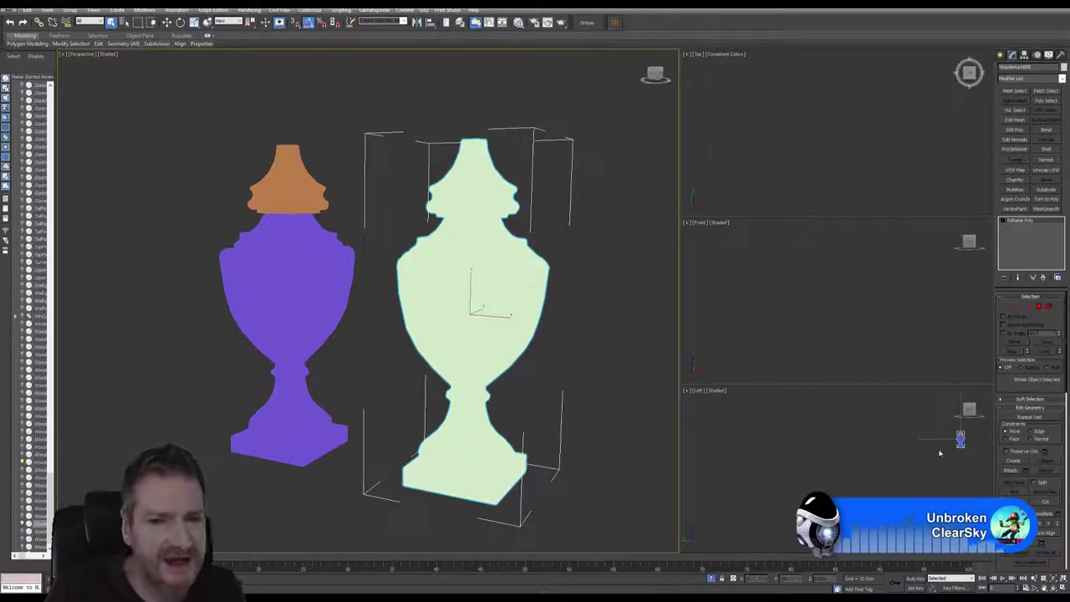
{"action": "mouse_move", "coordinate": [459, 276]}
{"action": "middle_mouse_down", "text": "alt"}
{"action": "mouse_move", "coordinate": [323, 275]}
{"action": "mouse_move", "coordinate": [384, 226]}
{"action": "mouse_move", "coordinate": [476, 282]}
{"action": "middle_mouse_up", "text": "alt"}
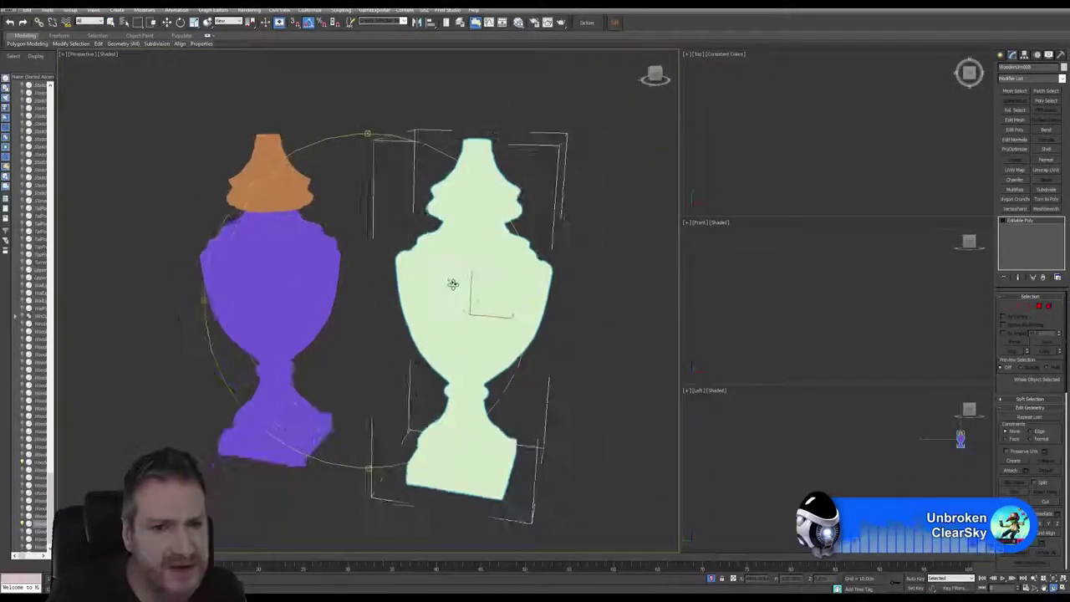
{"action": "left_click_drag", "start_coordinate": [452, 284], "coordinate": [455, 283]}
{"action": "left_click", "coordinate": [109, 53]}
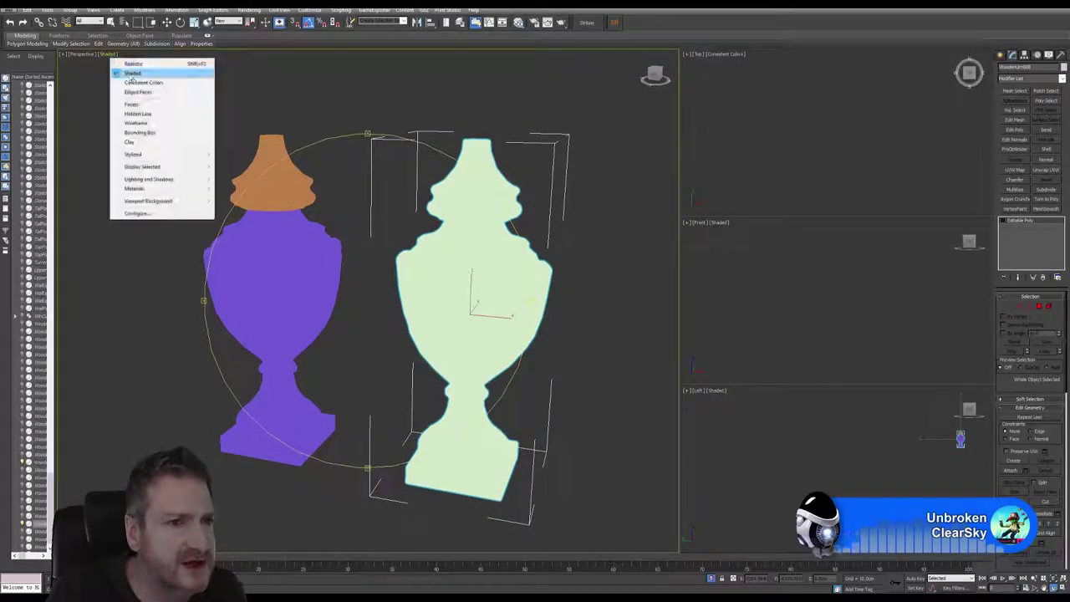
{"action": "left_click", "coordinate": [138, 80]}
{"action": "middle_click_drag", "start_coordinate": [432, 274], "coordinate": [468, 257], "text": "alt"}
Apply an Edit Normals modifier to the urn copy.
{"action": "left_click", "coordinate": [1061, 79]}
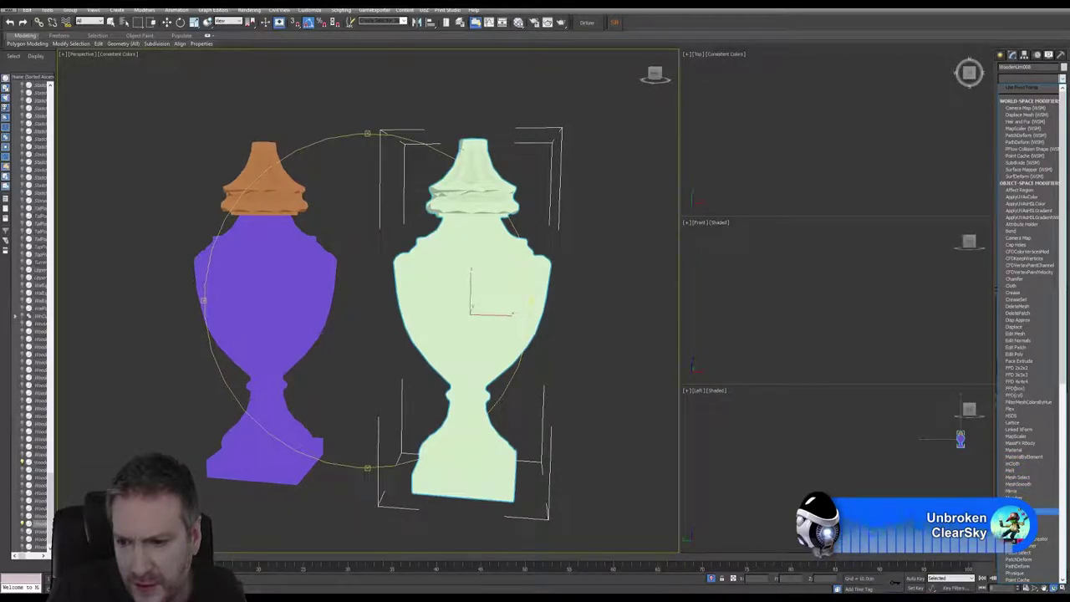
{"action": "scroll", "coordinate": [1041, 510], "scroll_direction": "down", "scroll_amount": 3}
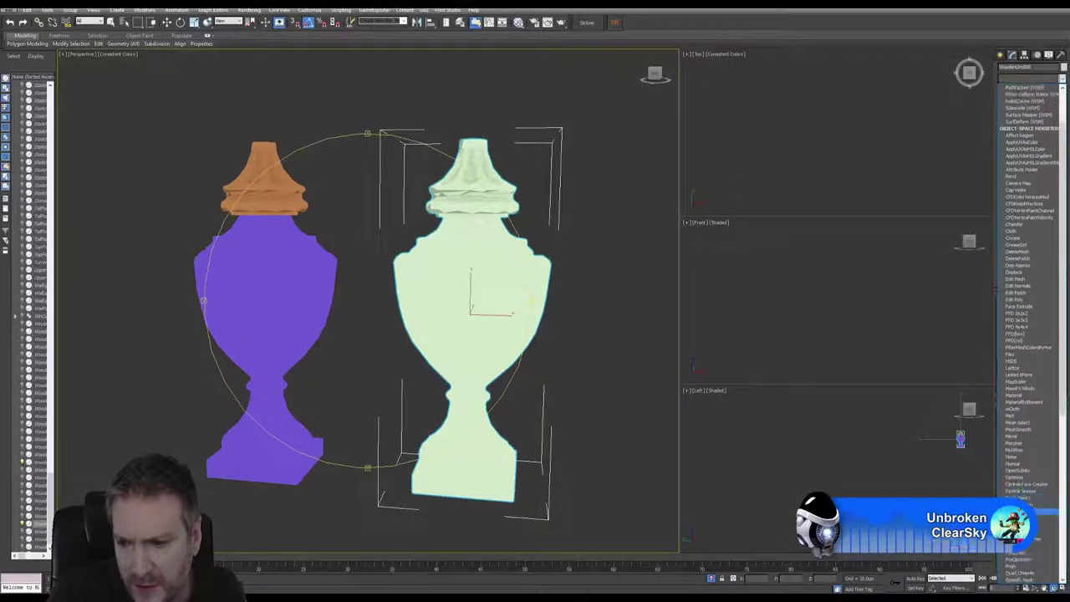
{"action": "scroll", "coordinate": [1030, 469], "scroll_direction": "down", "scroll_amount": 5}
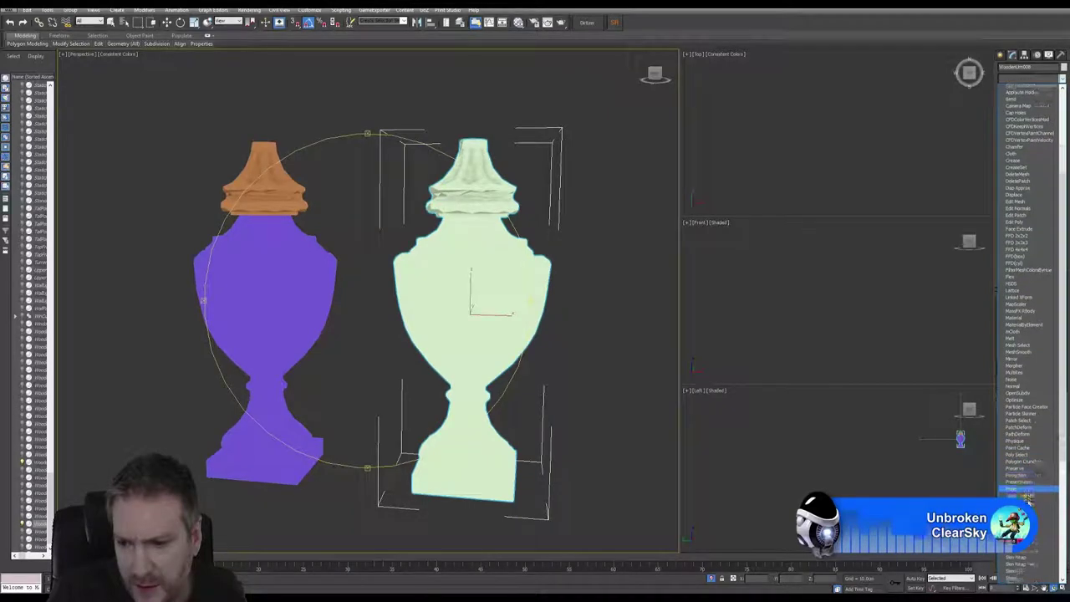
{"action": "scroll", "coordinate": [1033, 476], "scroll_direction": "down", "scroll_amount": 2}
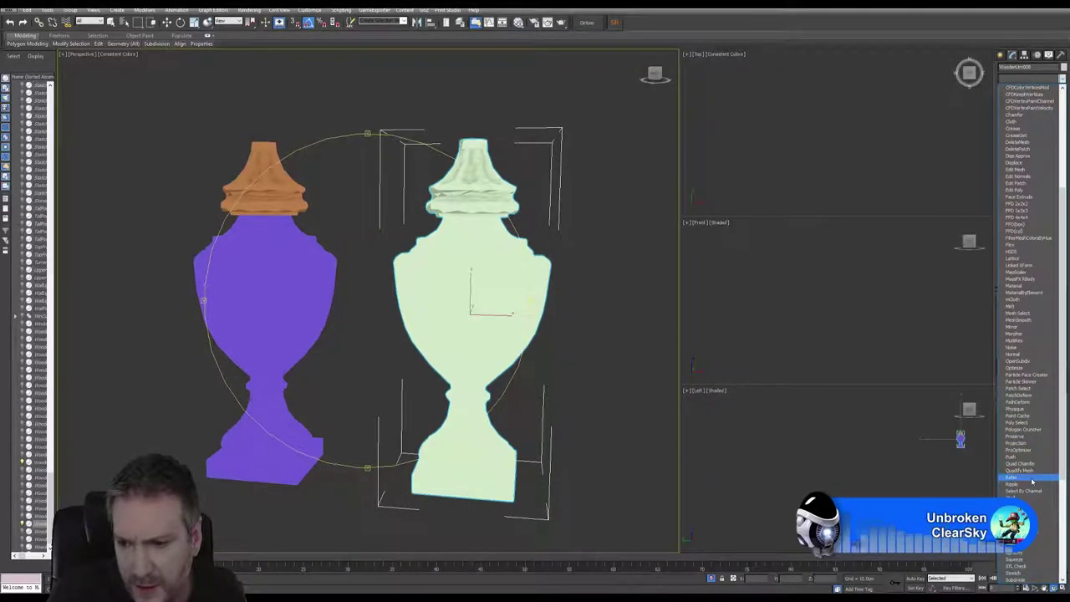
{"action": "scroll", "coordinate": [1035, 485], "scroll_direction": "down", "scroll_amount": 1}
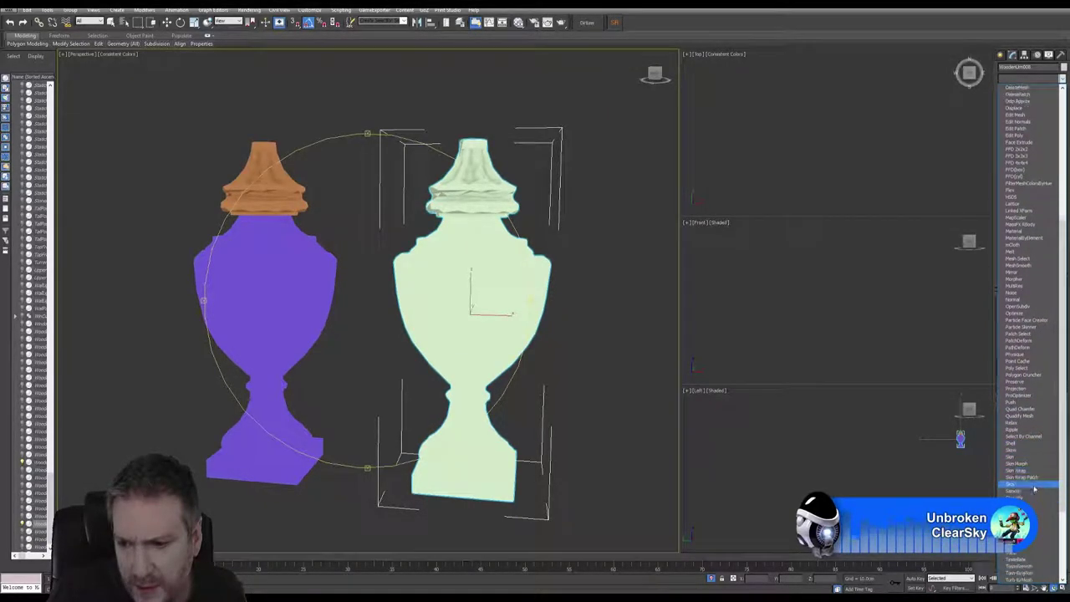
{"action": "scroll", "coordinate": [1034, 490], "scroll_direction": "down", "scroll_amount": 1}
{"action": "scroll", "coordinate": [1035, 490], "scroll_direction": "down", "scroll_amount": 1}
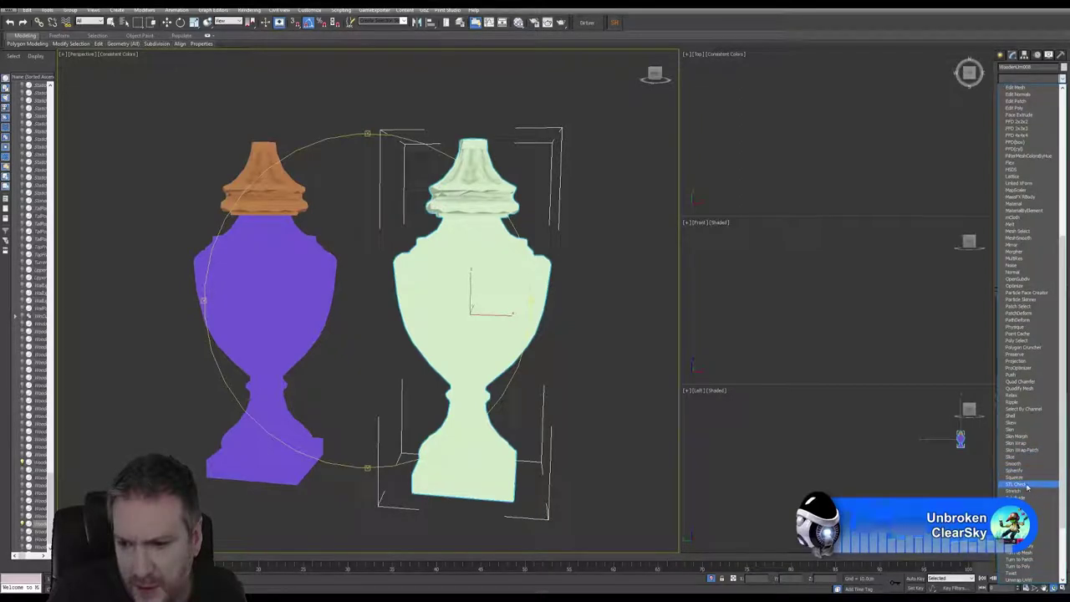
{"action": "scroll", "coordinate": [1029, 500], "scroll_direction": "down", "scroll_amount": 3}
{"action": "scroll", "coordinate": [1023, 493], "scroll_direction": "down", "scroll_amount": 2}
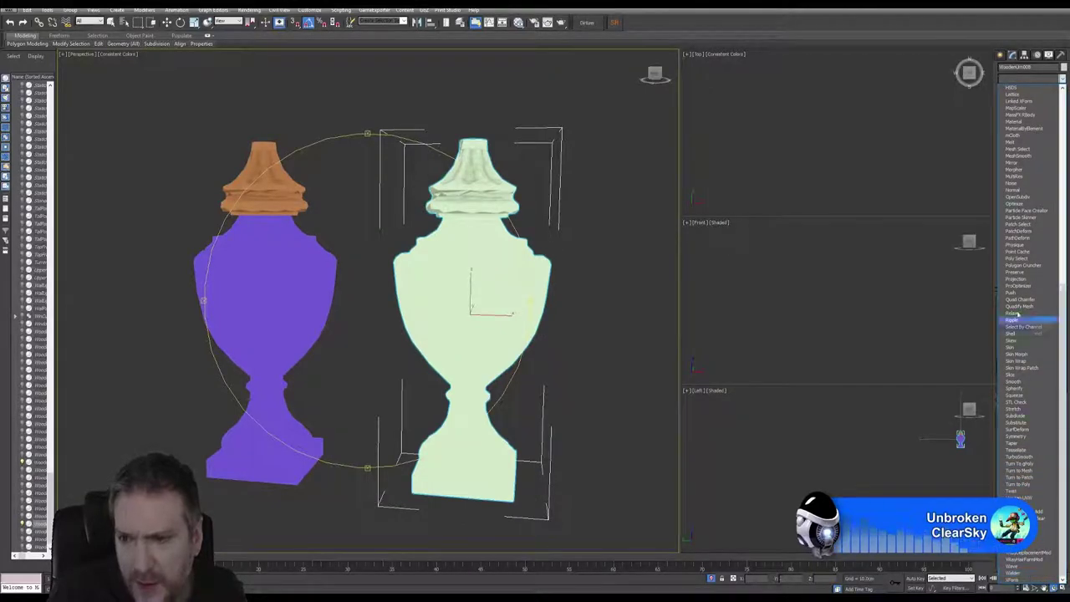
{"action": "scroll", "coordinate": [1026, 284], "scroll_direction": "up", "scroll_amount": 8}
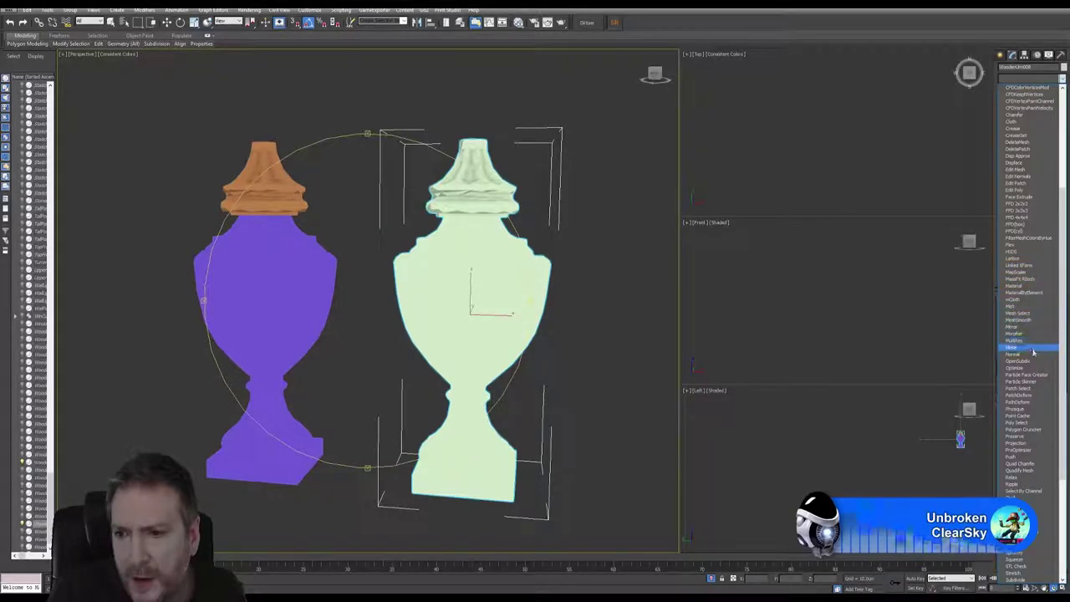
{"action": "key", "text": "Down"}
{"action": "key", "text": "Down"}
{"action": "key", "text": "Down"}
{"action": "key", "text": "Down"}
{"action": "key", "text": "Down"}
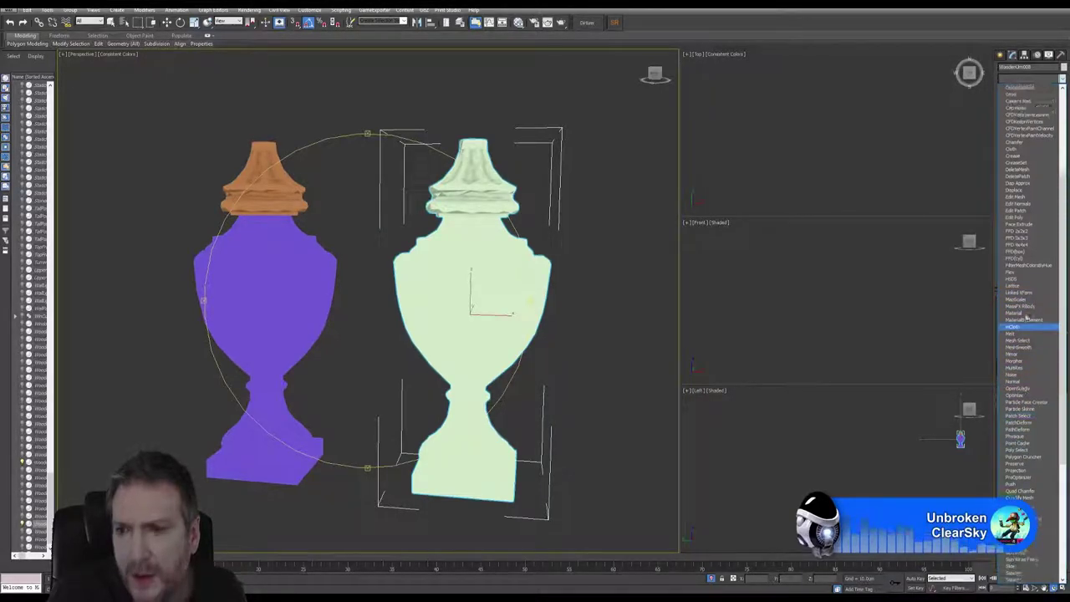
{"action": "scroll", "coordinate": [1025, 361], "scroll_direction": "up", "scroll_amount": 5}
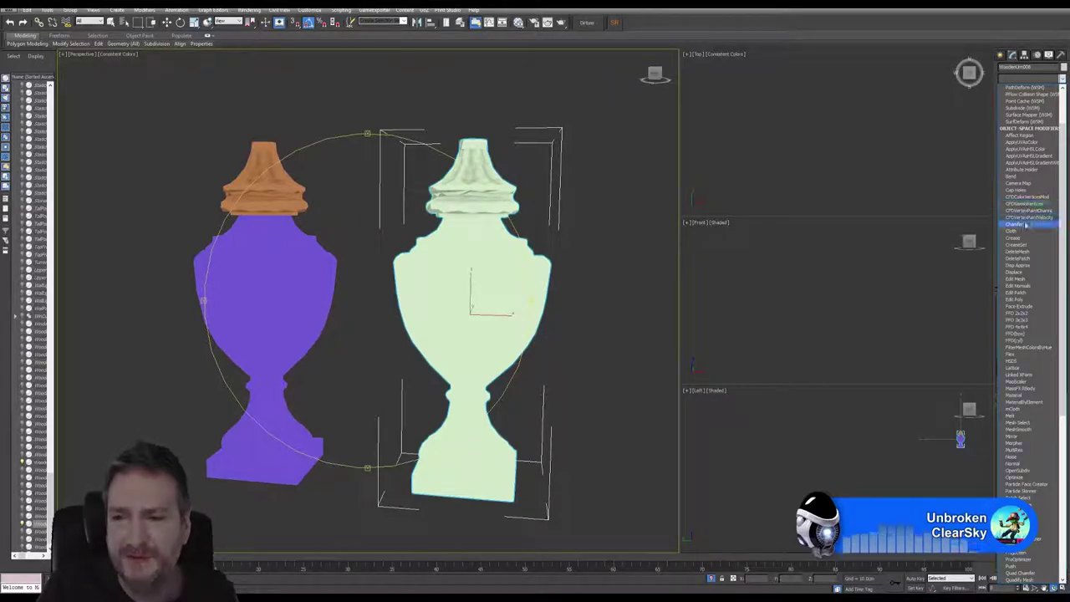
{"action": "left_click", "coordinate": [1026, 287]}
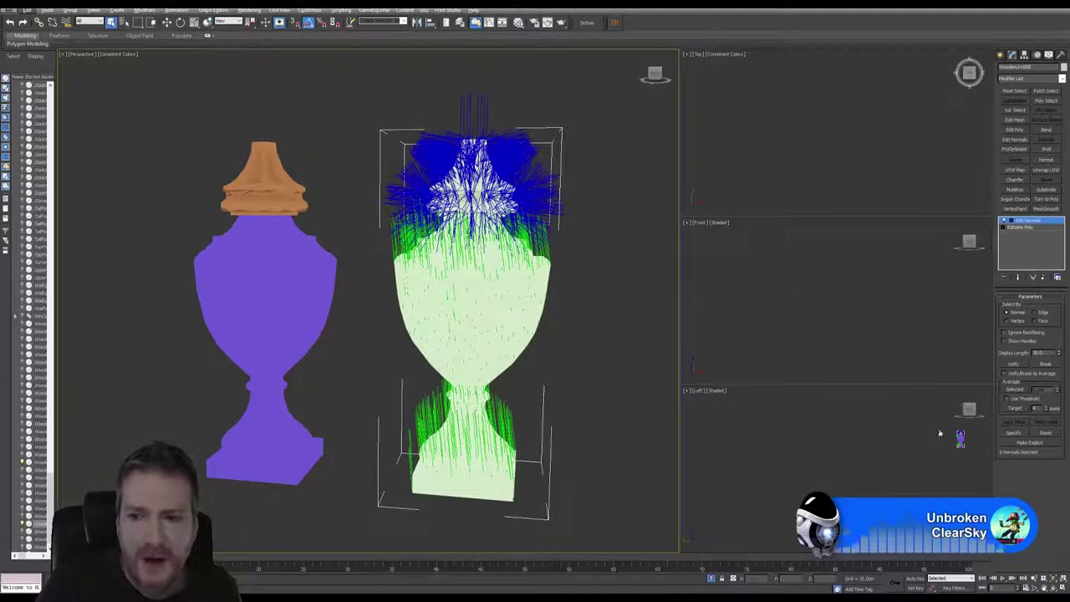
Select all of the urn copy's normals in the left viewport and unify them.
{"action": "middle_click_drag", "start_coordinate": [937, 434], "coordinate": [876, 444]}
{"action": "scroll", "coordinate": [909, 444], "scroll_direction": "up", "scroll_amount": 6}
{"action": "scroll", "coordinate": [907, 449], "scroll_direction": "up", "scroll_amount": 3}
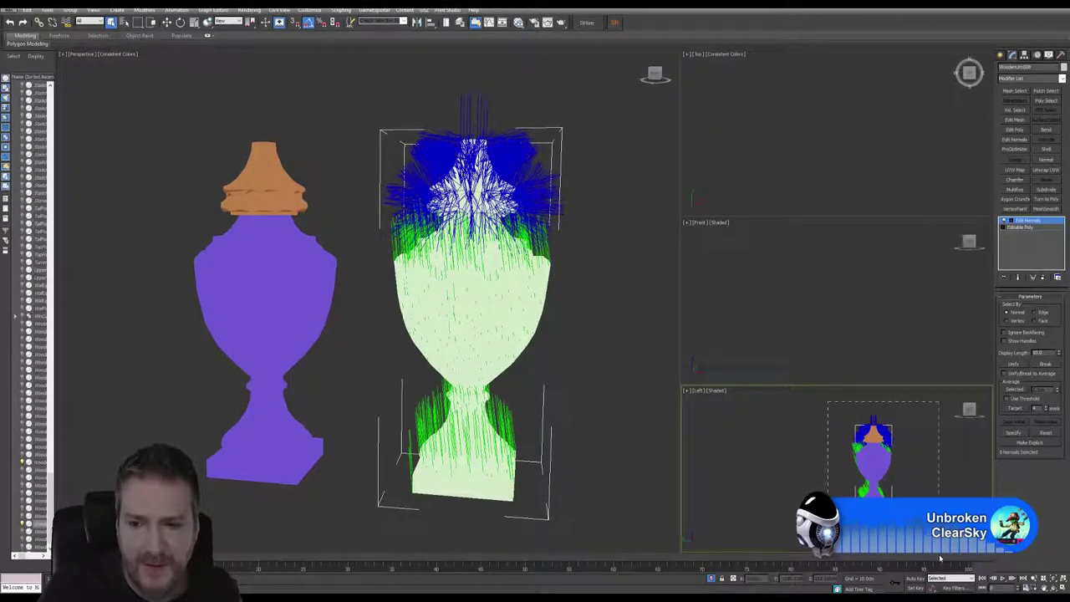
{"action": "left_click_drag", "start_coordinate": [940, 558], "coordinate": [939, 558]}
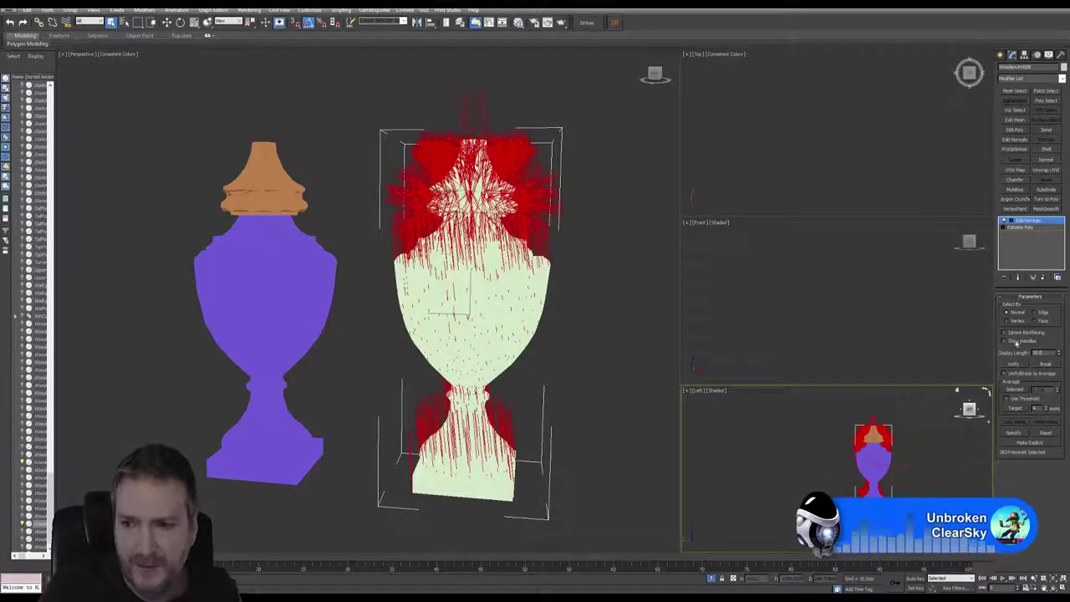
{"action": "left_click", "coordinate": [1019, 367]}
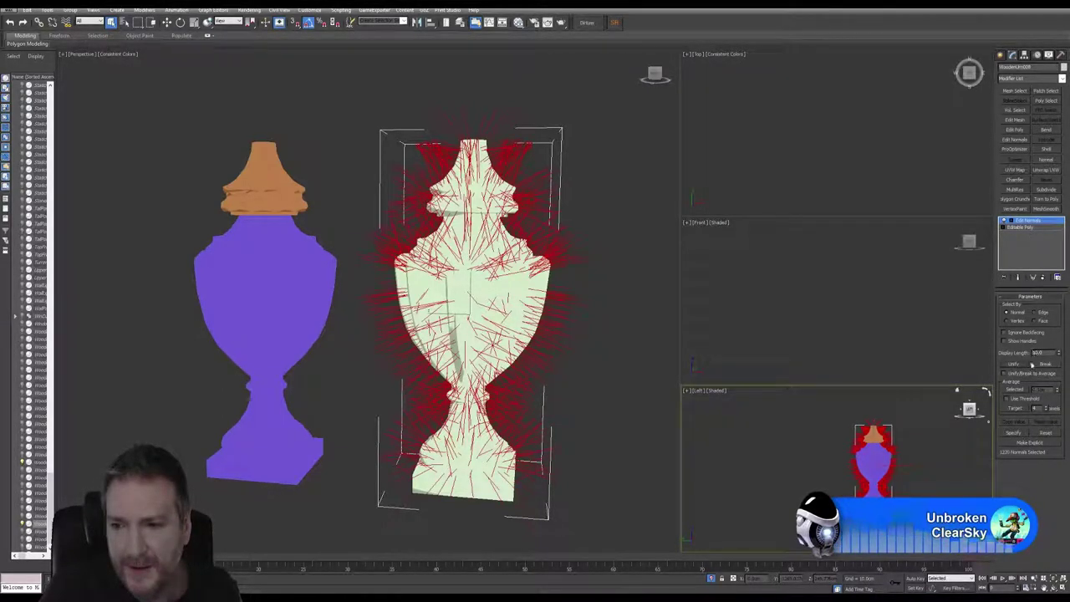
Collapse the urn copy's Edit Normals modifier into its editable poly.
{"action": "right_click", "coordinate": [1020, 228]}
{"action": "left_click", "coordinate": [994, 308]}
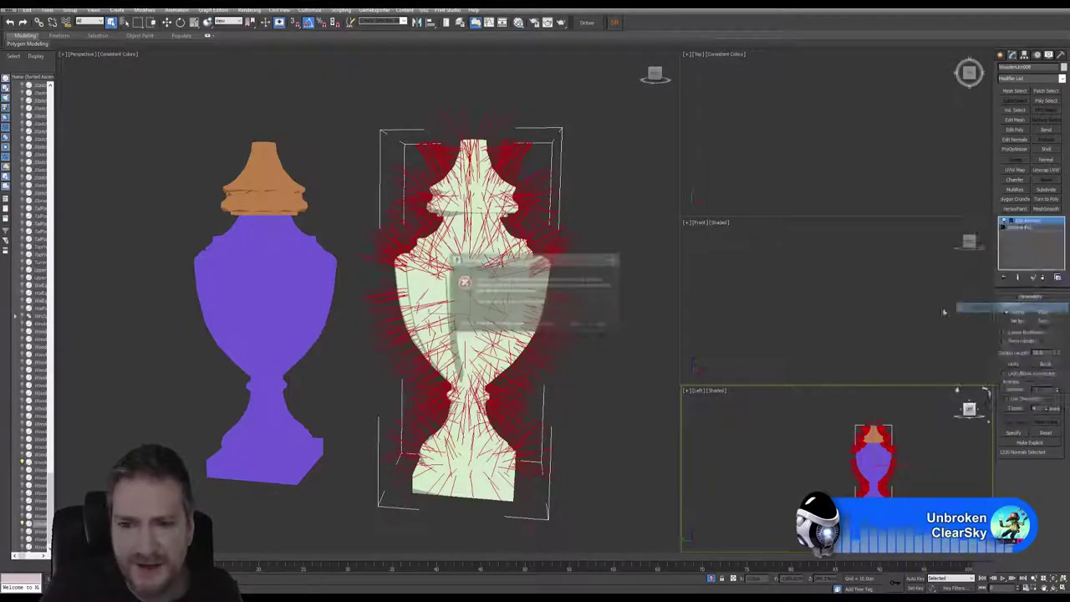
{"action": "left_click", "coordinate": [583, 326]}
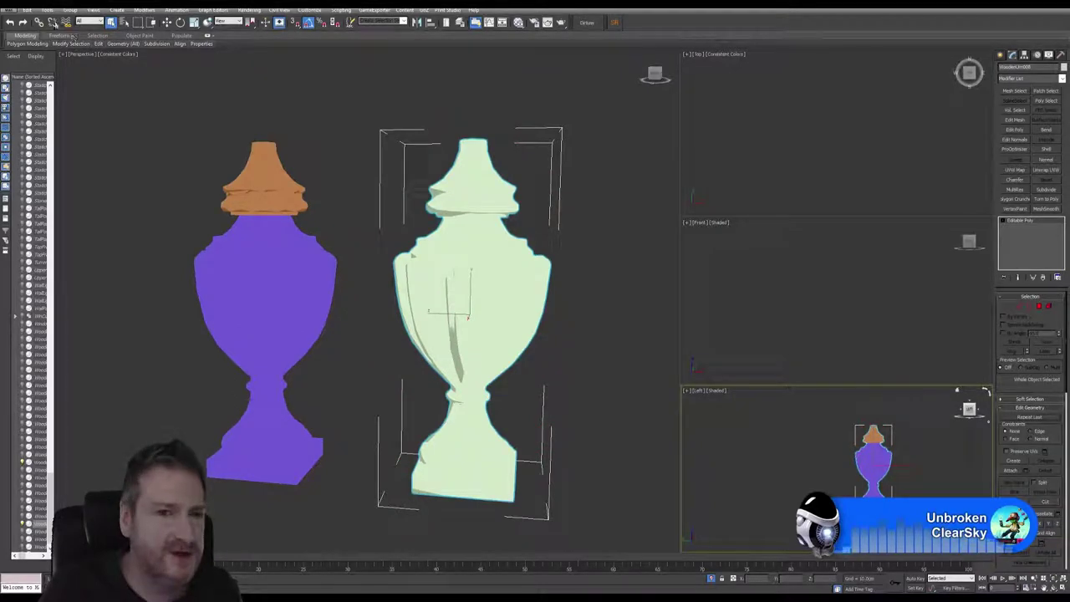
Export the urn copy as FBX, overwriting the existing WoodenUrn.FBX and keeping the current export preset.
{"action": "left_click", "coordinate": [10, 10]}
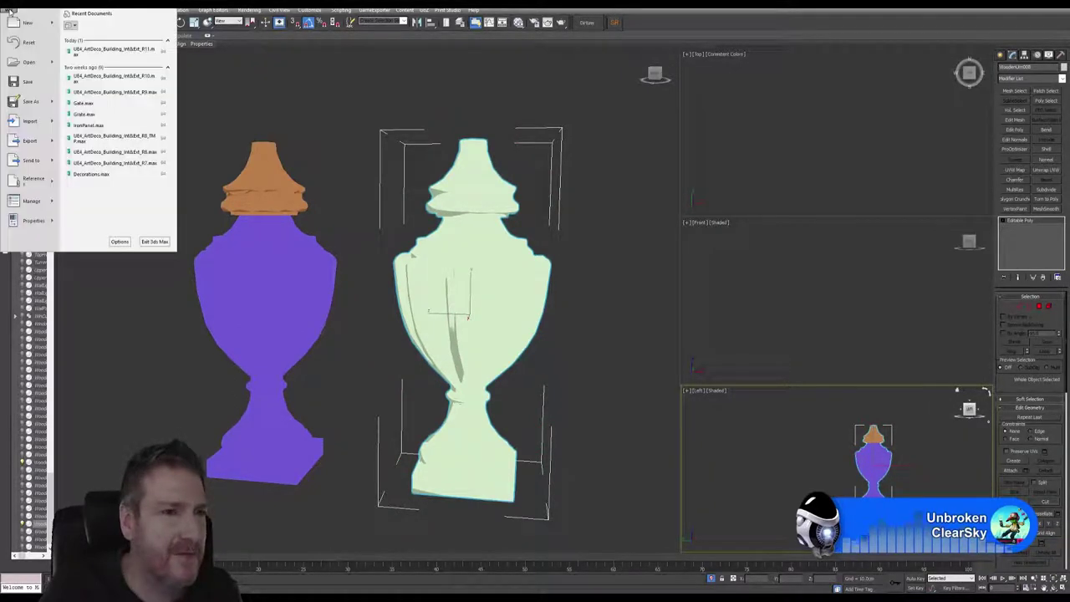
{"action": "mouse_move", "coordinate": [29, 140]}
{"action": "left_click", "coordinate": [99, 80]}
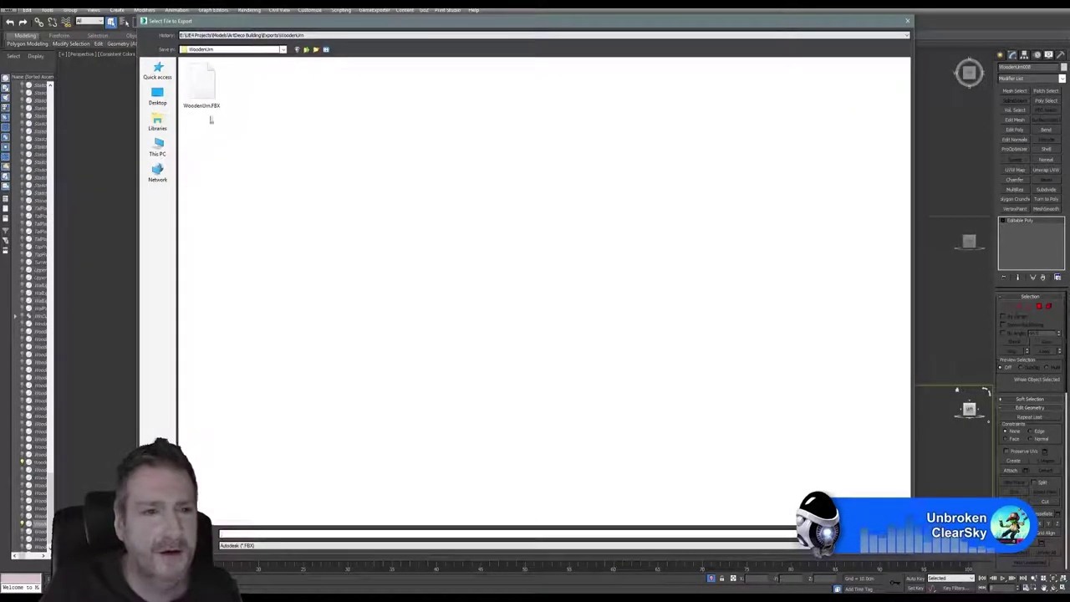
{"action": "left_click", "coordinate": [203, 94]}
{"action": "key", "text": "Return"}
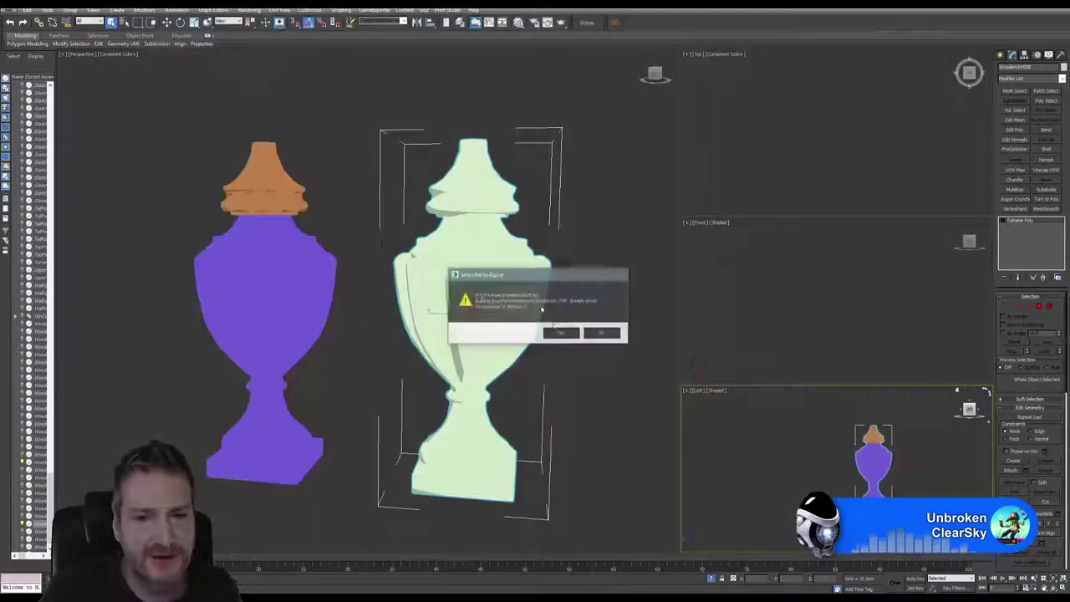
{"action": "left_click", "coordinate": [553, 331]}
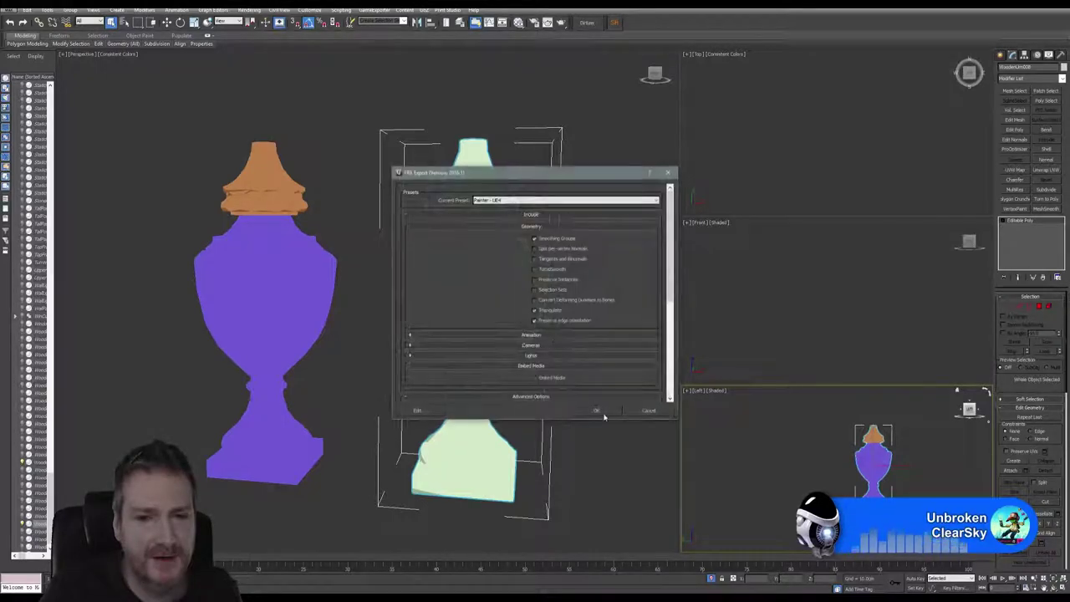
{"action": "left_click", "coordinate": [596, 411]}
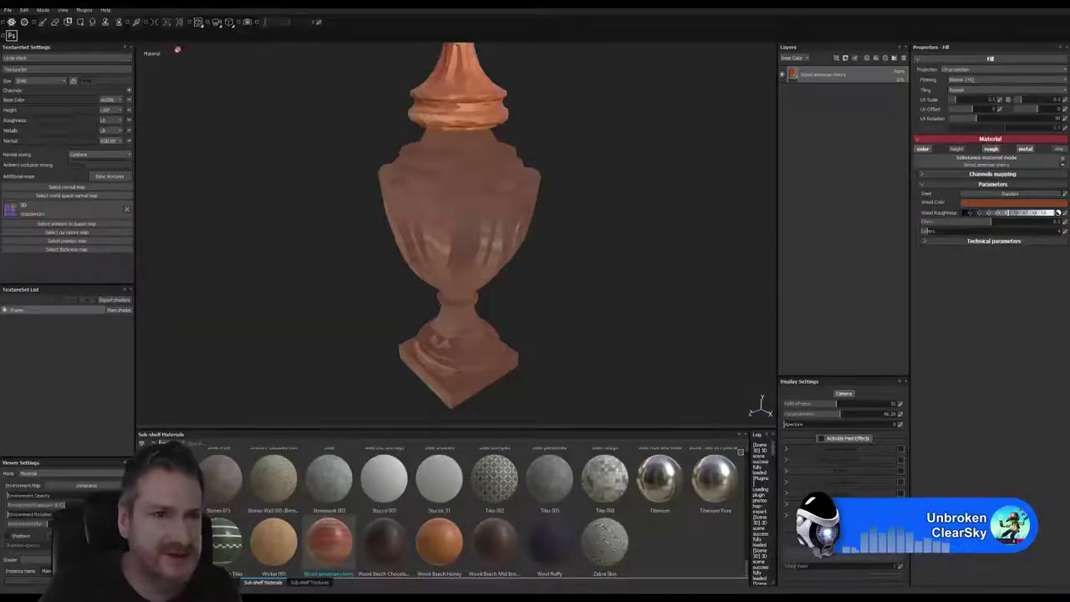
Switch to Substance Painter and reload the re-exported WoodenUrn.FBX as the project mesh.
{"action": "left_click", "coordinate": [24, 11]}
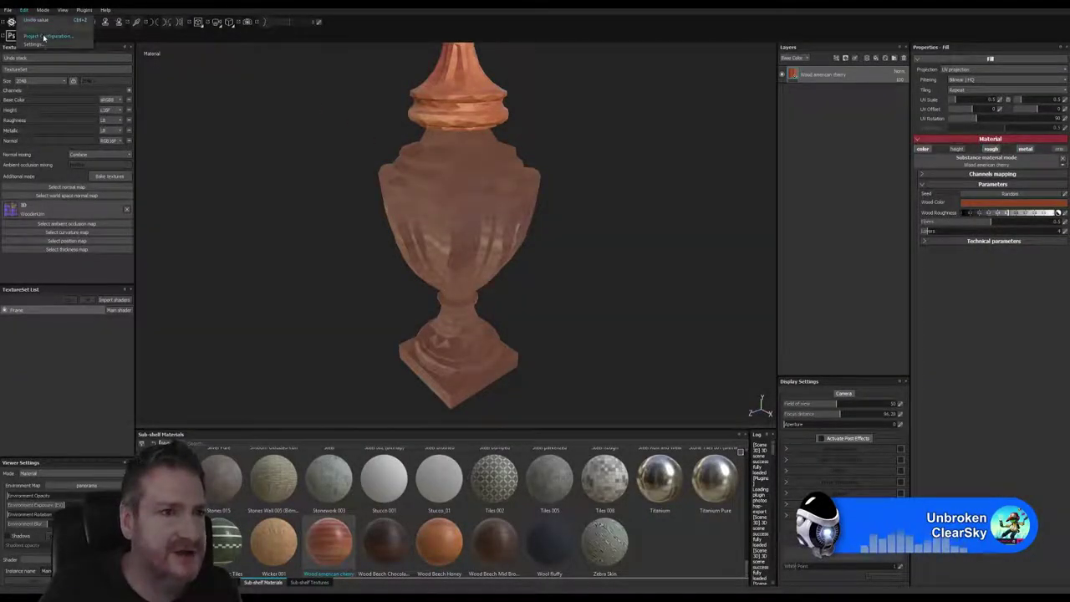
{"action": "left_click", "coordinate": [46, 38]}
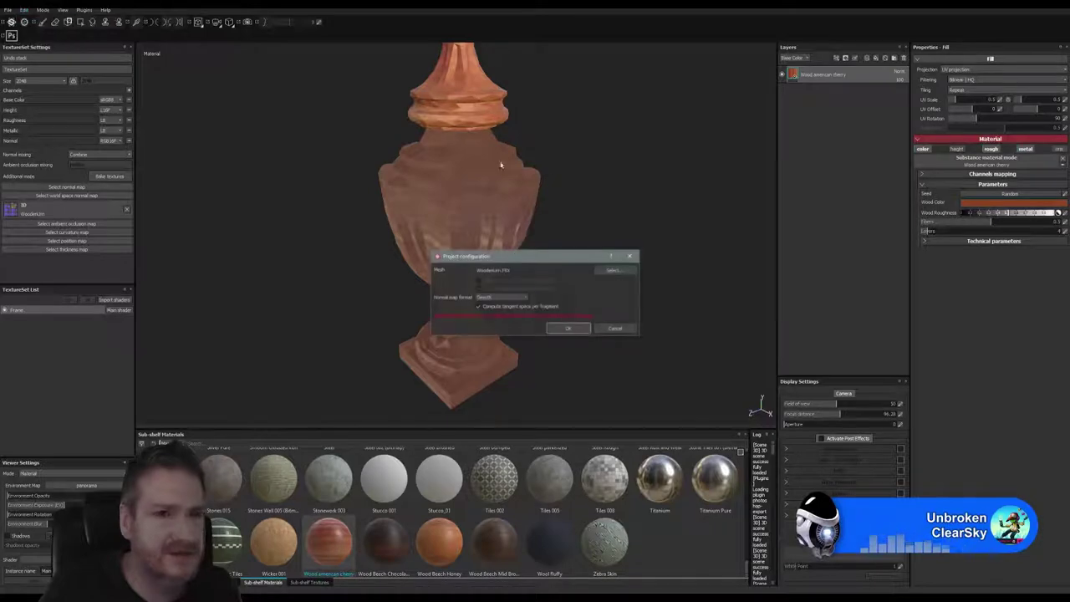
{"action": "left_click", "coordinate": [612, 270]}
{"action": "double_click", "coordinate": [501, 201]}
{"action": "left_click", "coordinate": [568, 328]}
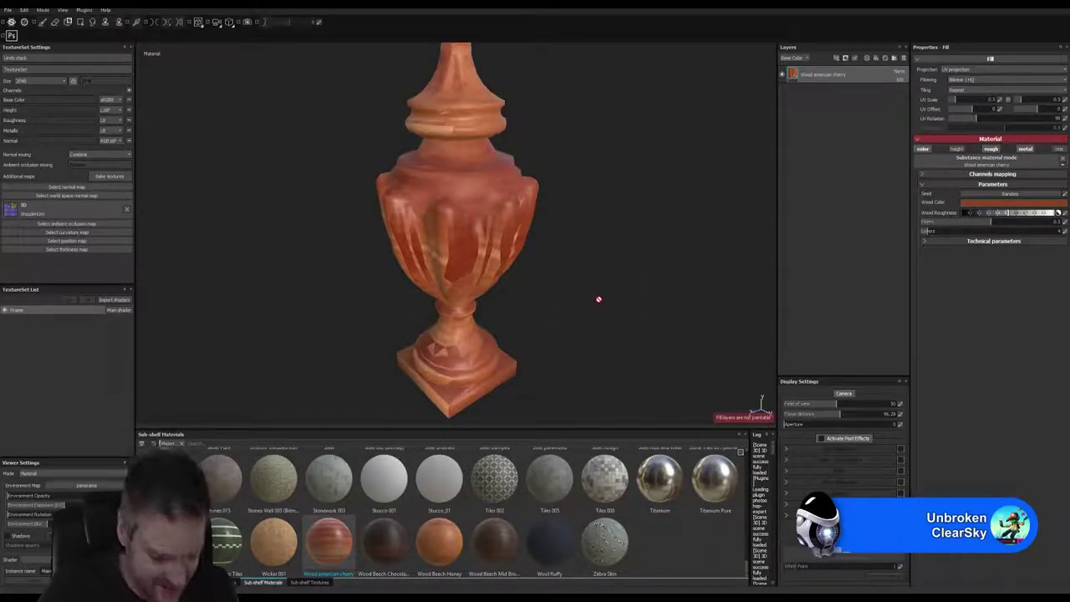
Inspect the reloaded urn from several angles and under rotated lighting, checking the wood's shading and texture seams.
{"action": "mouse_move", "coordinate": [597, 254]}
{"action": "left_mouse_down", "text": "alt"}
{"action": "mouse_move", "coordinate": [576, 208]}
{"action": "mouse_move", "coordinate": [356, 171]}
{"action": "mouse_move", "coordinate": [378, 183]}
{"action": "mouse_move", "coordinate": [411, 264]}
{"action": "mouse_move", "coordinate": [455, 213]}
{"action": "left_mouse_up", "text": "alt"}
{"action": "left_click_drag", "start_coordinate": [531, 309], "coordinate": [749, 312], "text": "alt"}
{"action": "right_click_drag", "start_coordinate": [748, 311], "coordinate": [567, 241], "text": "shift"}
{"action": "left_click_drag", "start_coordinate": [602, 249], "coordinate": [320, 239], "text": "alt"}
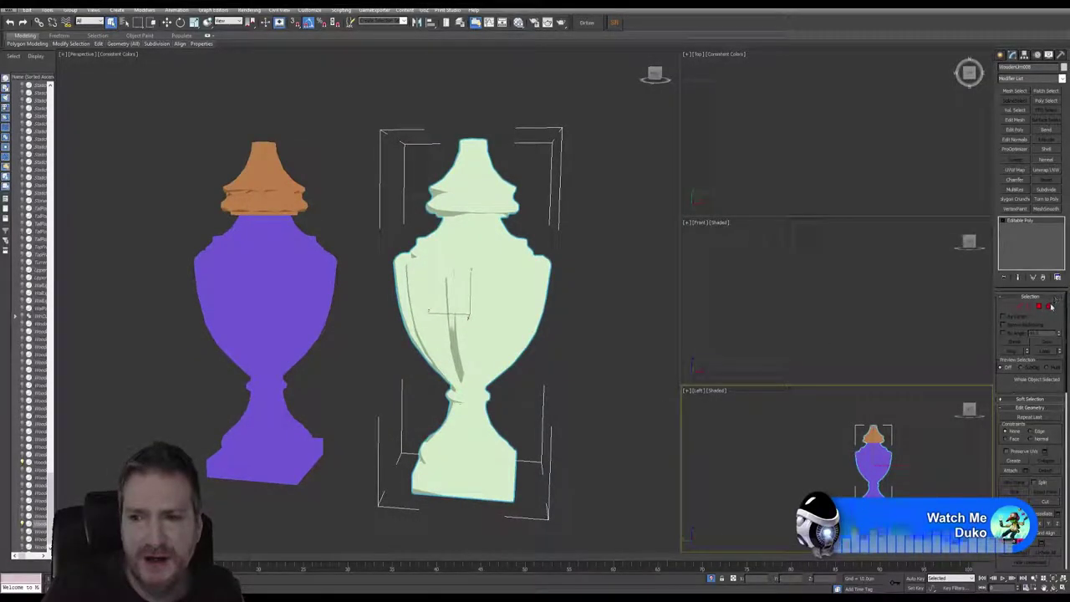
Switch to 3ds Max and apply a UVW Map modifier with Cylindrical mapping to the urn copy's body and base element.
{"action": "left_click", "coordinate": [1049, 306]}
{"action": "left_click", "coordinate": [495, 284]}
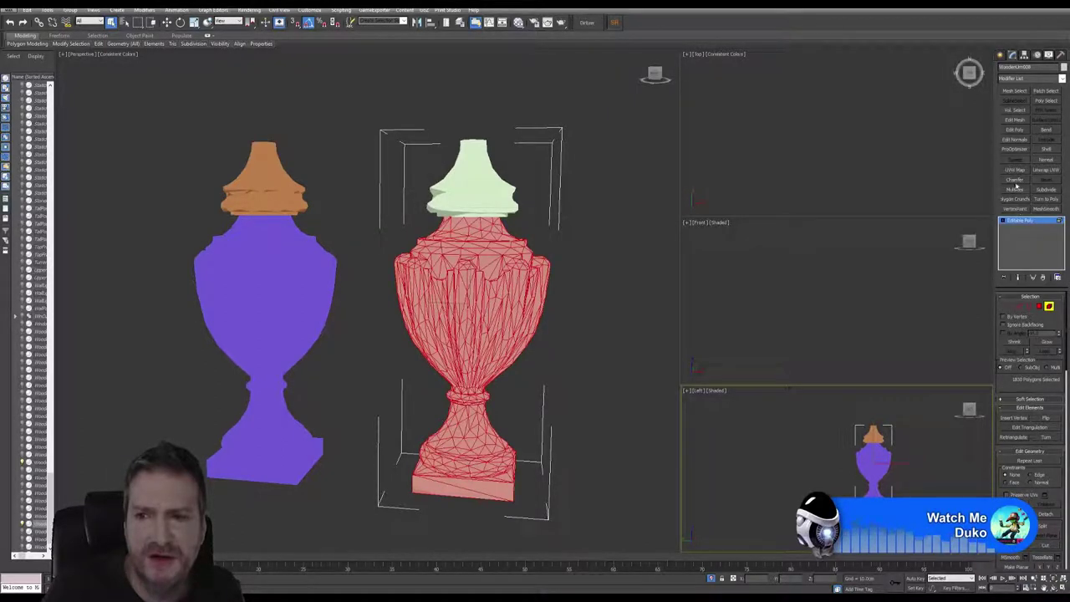
{"action": "left_click", "coordinate": [1015, 170]}
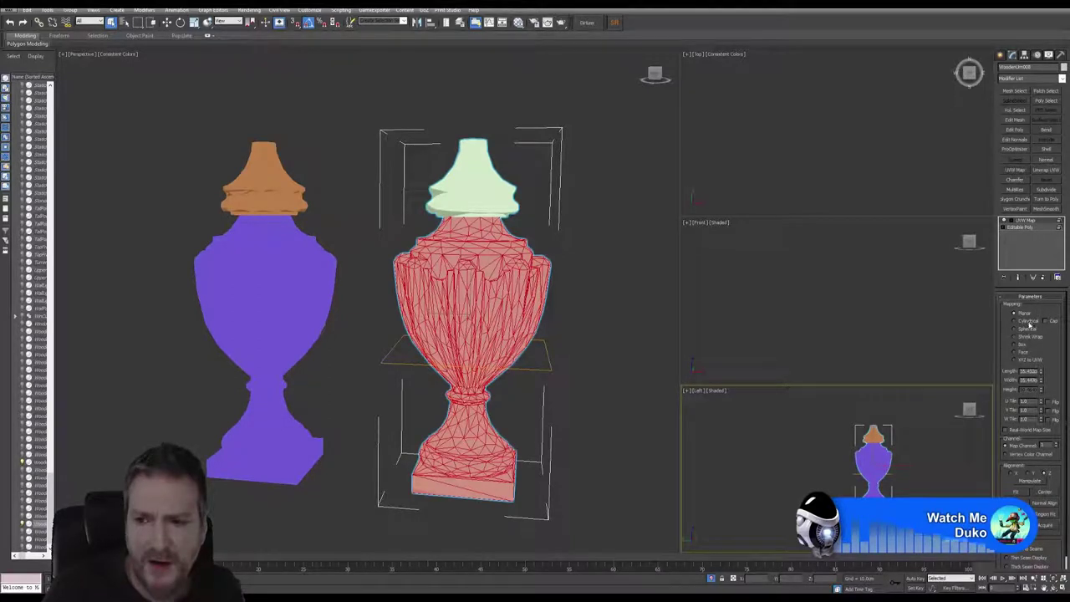
{"action": "left_click", "coordinate": [1027, 321]}
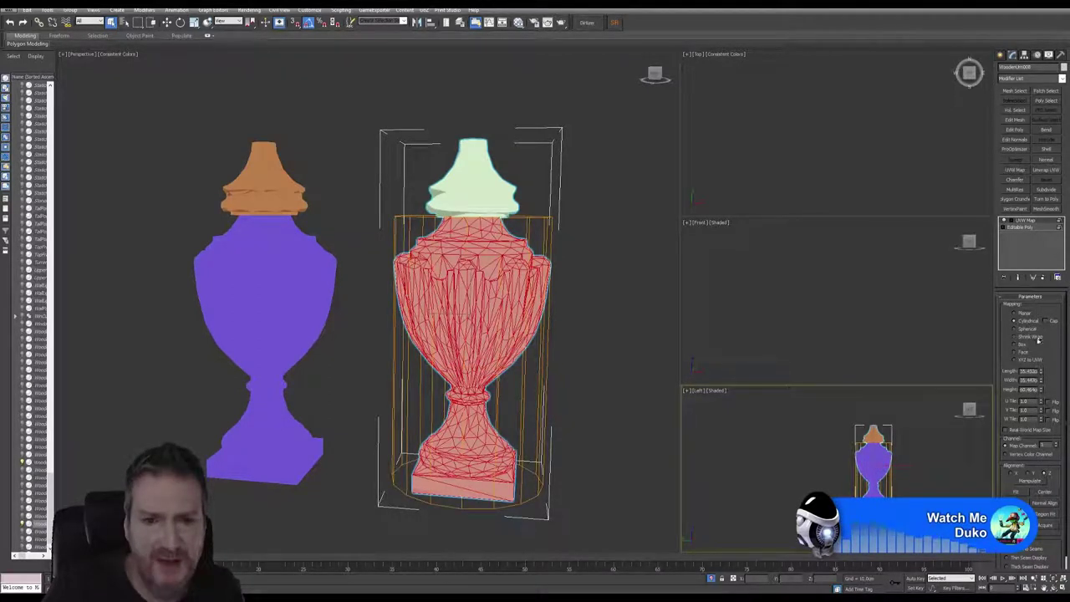
Collapse the urn copy's UVW Map modifier into its editable poly.
{"action": "right_click", "coordinate": [1031, 220]}
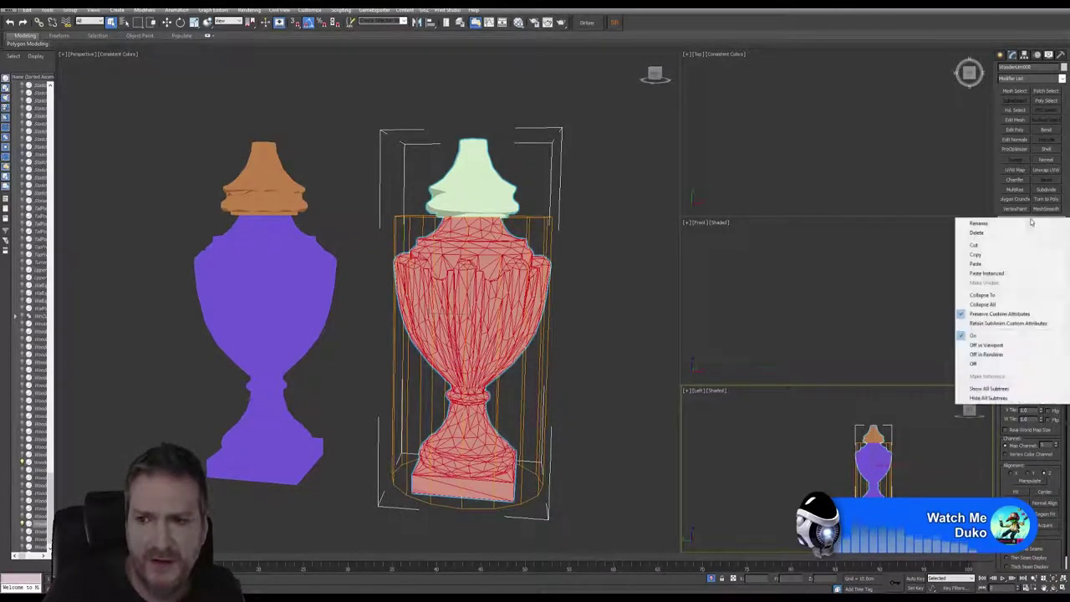
{"action": "left_click", "coordinate": [1002, 304]}
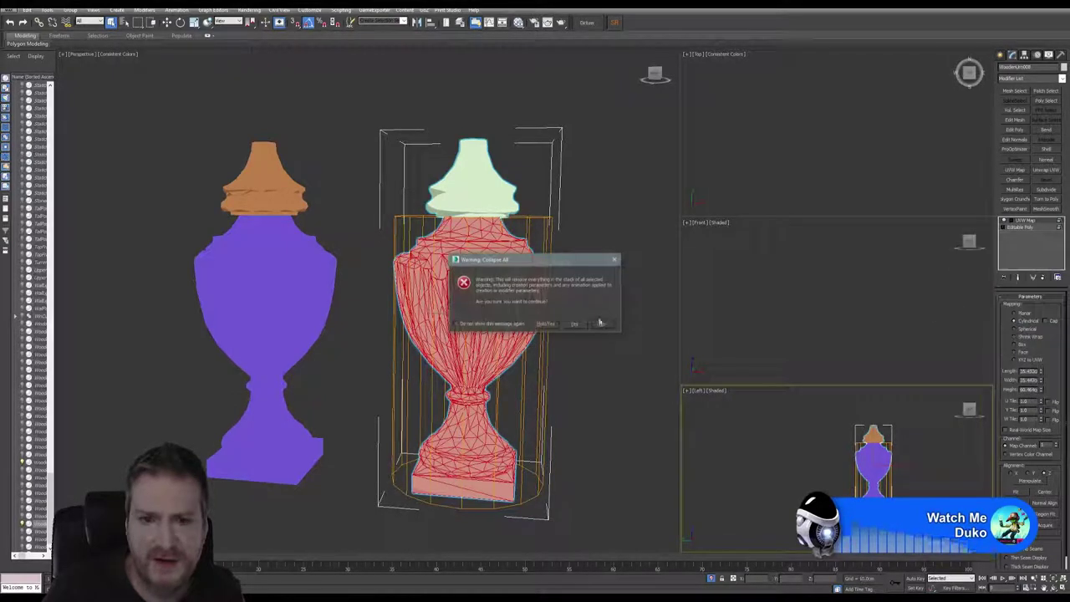
{"action": "left_click", "coordinate": [574, 322]}
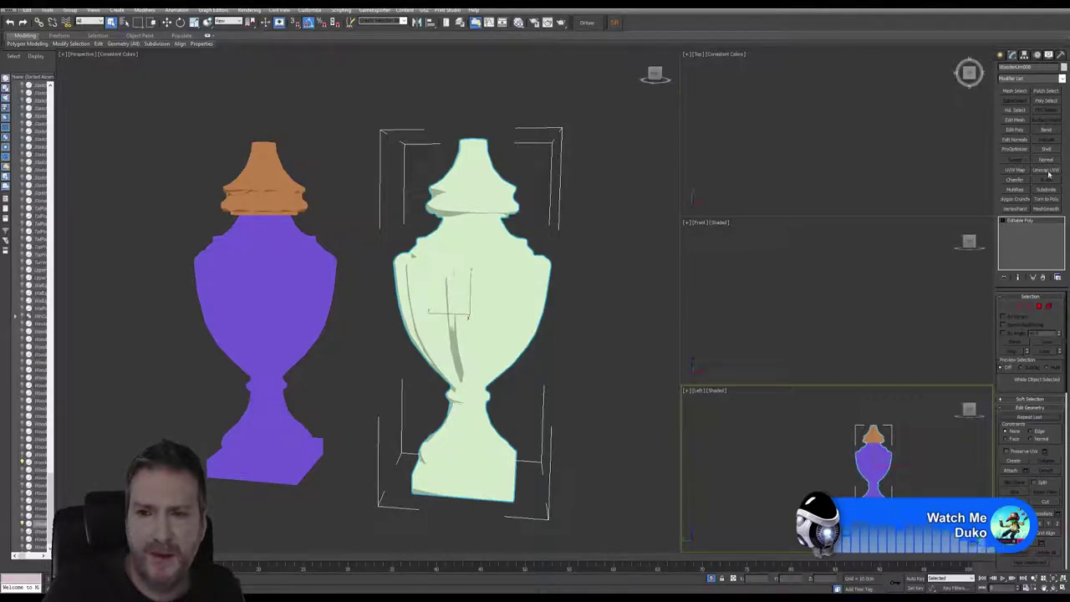
Apply an Unwrap UVW modifier to the whole urn copy and open its layout in the UV editor.
{"action": "left_click", "coordinate": [1050, 306]}
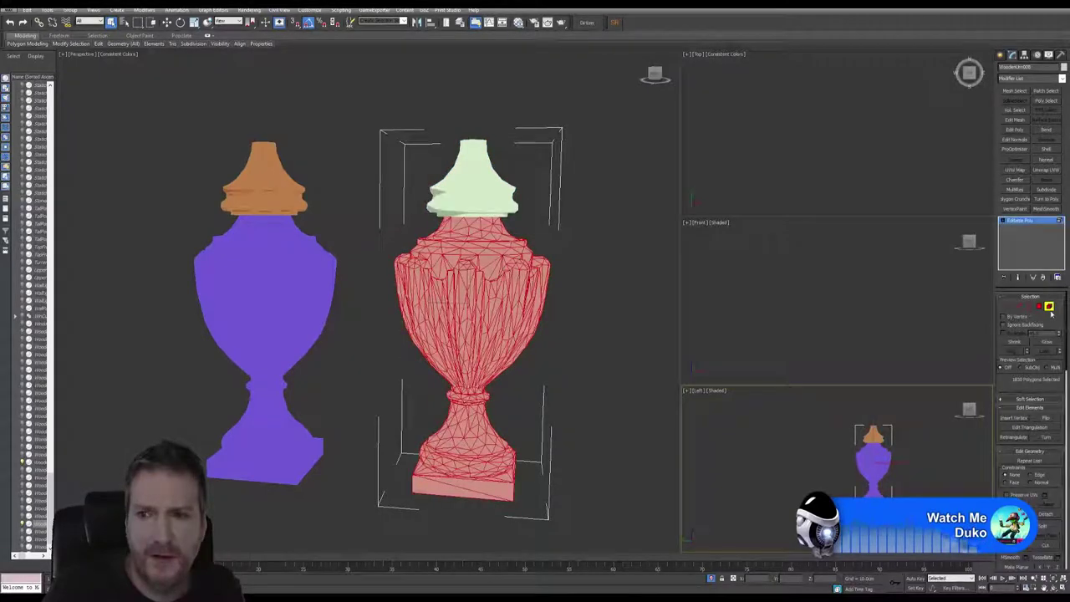
{"action": "left_click", "coordinate": [1050, 307]}
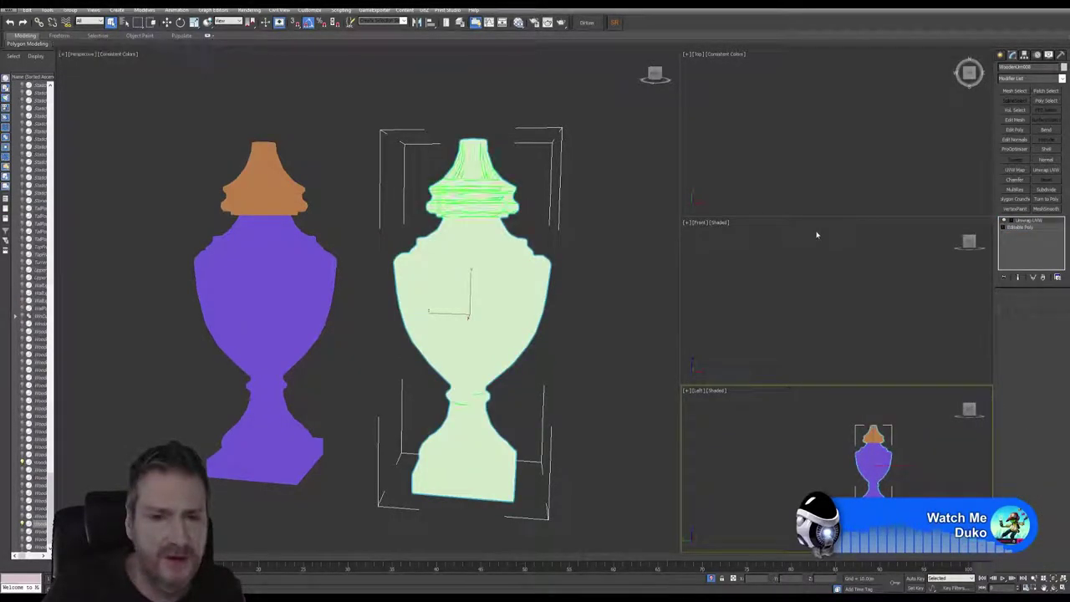
{"action": "left_click", "coordinate": [1029, 397]}
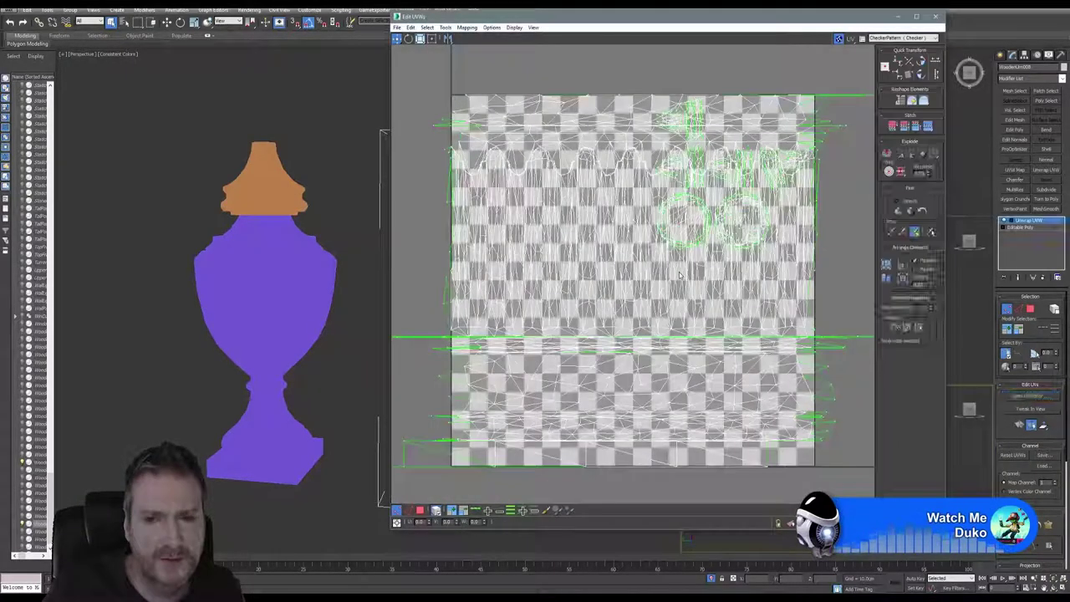
{"action": "middle_click_drag", "start_coordinate": [672, 273], "coordinate": [673, 295]}
{"action": "scroll", "coordinate": [674, 295], "scroll_direction": "down", "scroll_amount": 3}
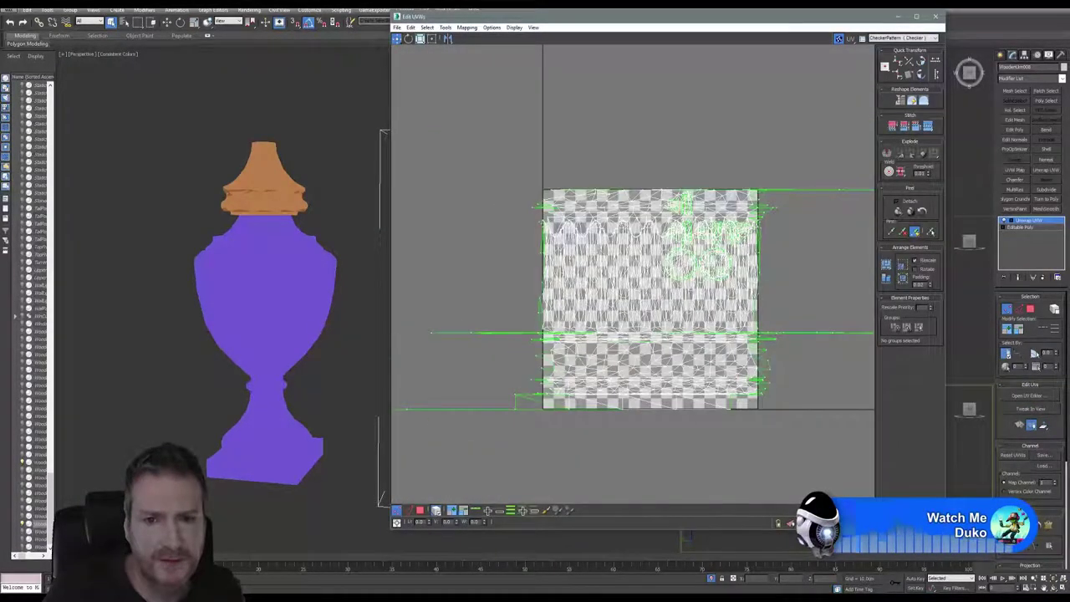
Select the urn body and base's UV polygons and move them below the checker tile, apart from the lid's islands.
{"action": "scroll", "coordinate": [634, 324], "scroll_direction": "down", "scroll_amount": 2}
{"action": "middle_click_drag", "start_coordinate": [645, 336], "coordinate": [603, 330]}
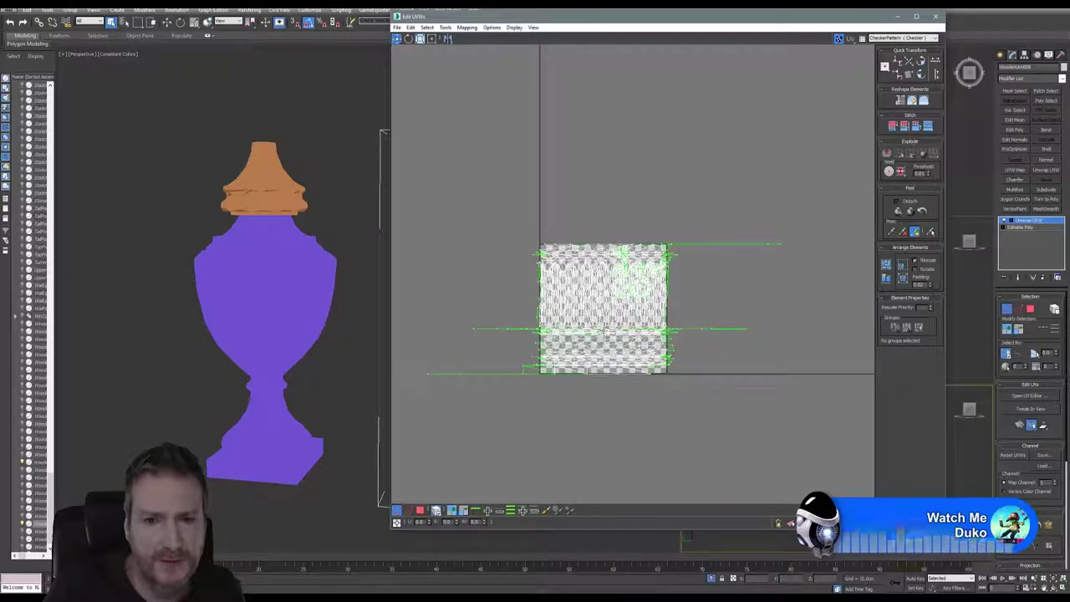
{"action": "key", "text": "ctrl+a"}
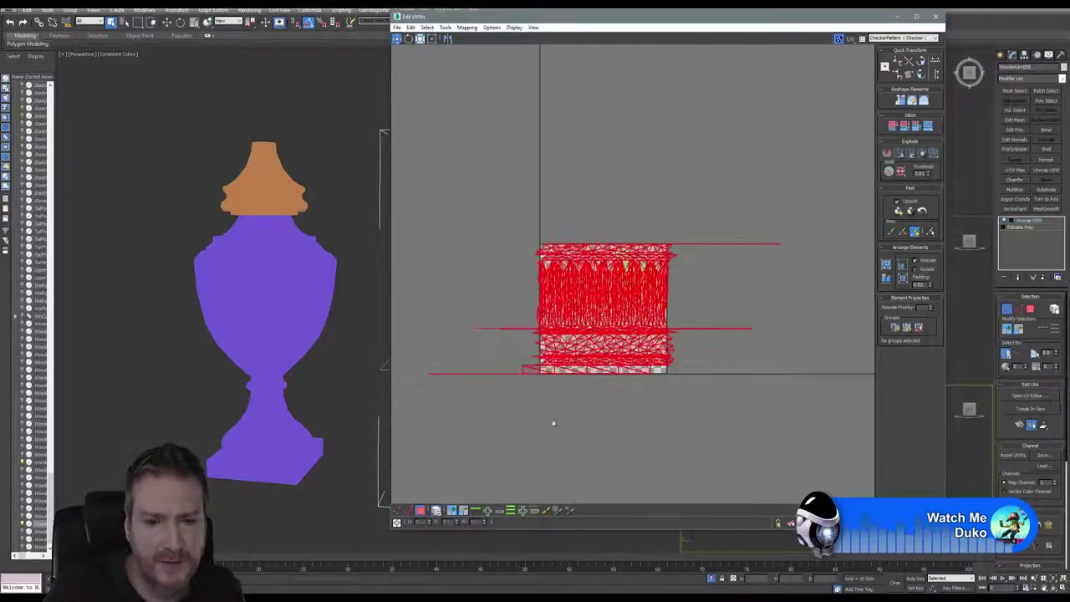
{"action": "left_click_drag", "start_coordinate": [622, 255], "coordinate": [595, 384]}
{"action": "middle_click_drag", "start_coordinate": [552, 310], "coordinate": [490, 259]}
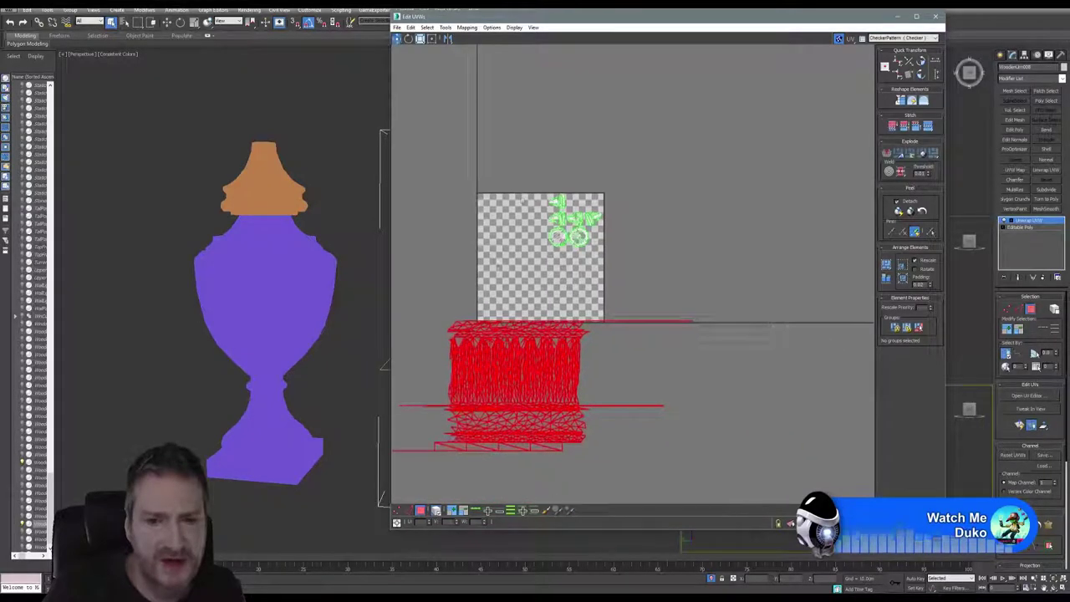
Invert the UV selection and move the lid's islands outside the checker tile, up and to its right.
{"action": "key", "text": "ctrl+i"}
{"action": "left_click_drag", "start_coordinate": [558, 241], "coordinate": [642, 165]}
{"action": "middle_click_drag", "start_coordinate": [377, 312], "coordinate": [468, 285]}
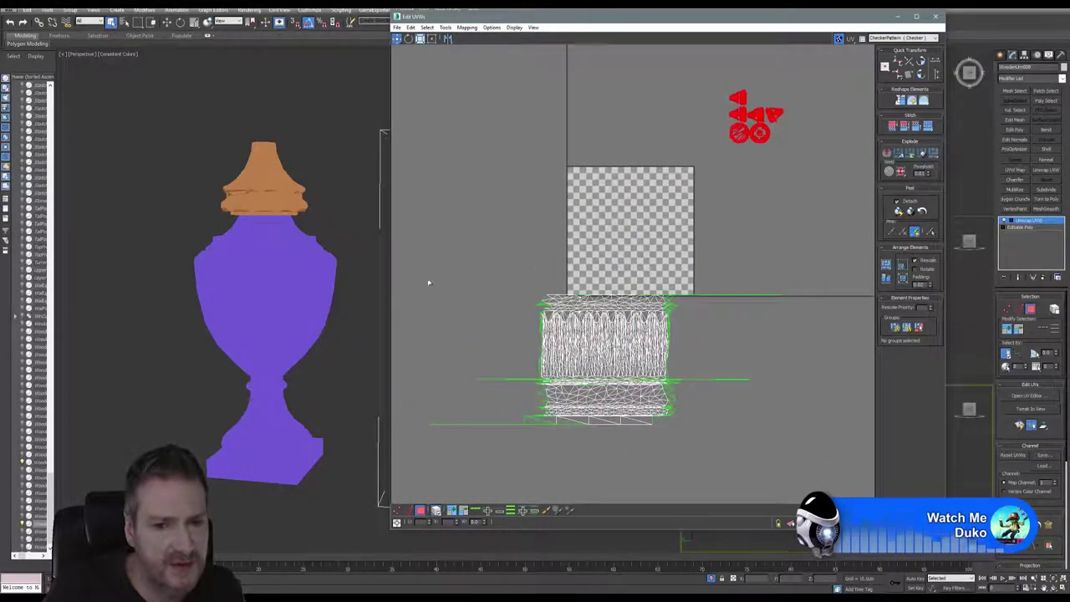
Reselect the body and base UVs and apply Flatten Mapping to them with the default settings.
{"action": "key", "text": "ctrl+i"}
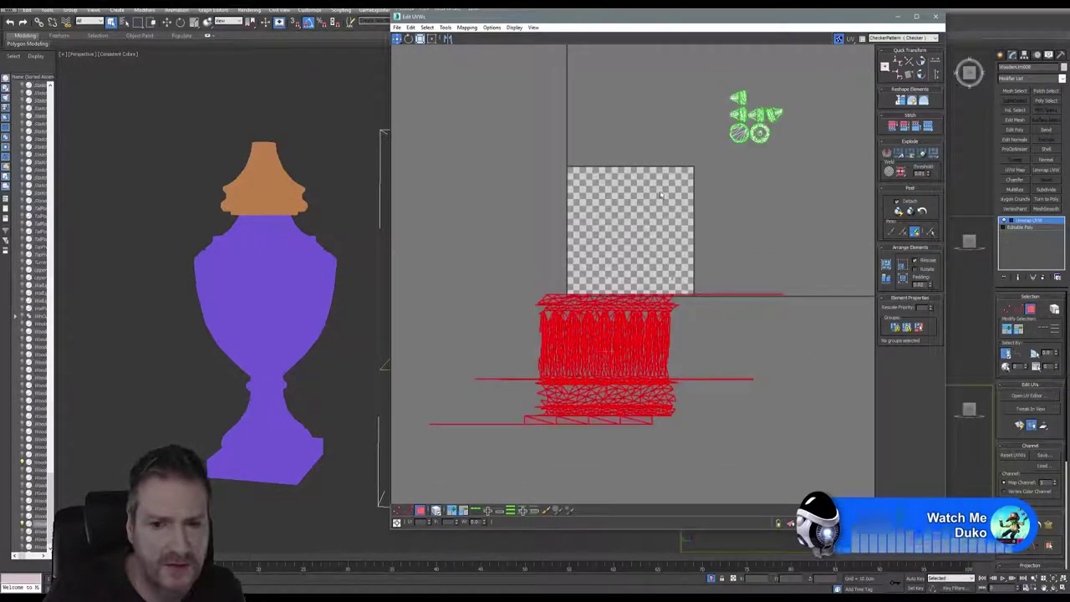
{"action": "left_click_drag", "start_coordinate": [581, 22], "coordinate": [533, 22]}
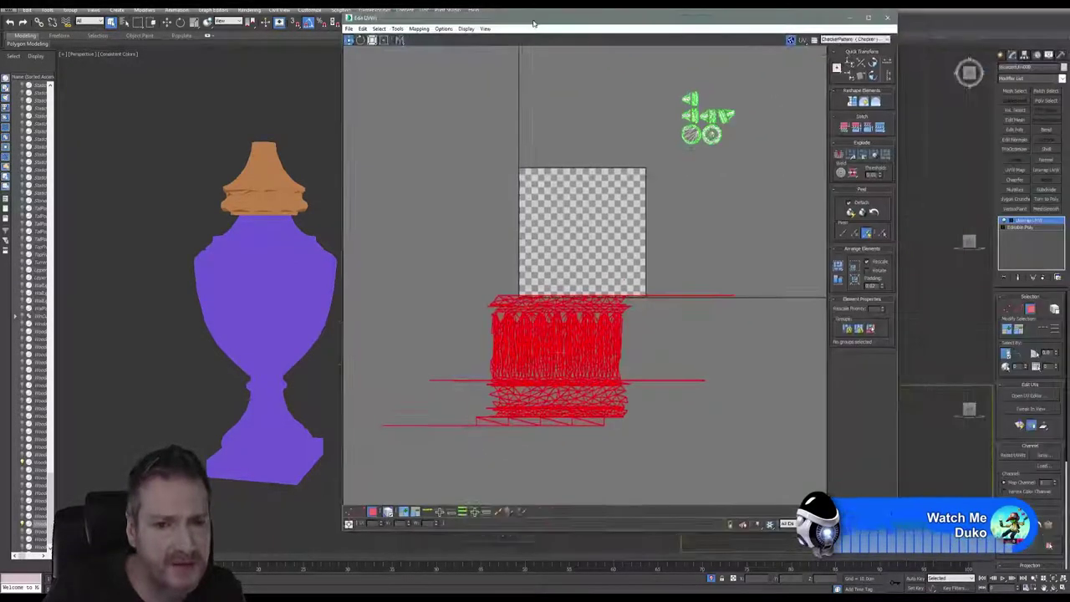
{"action": "left_click", "coordinate": [419, 28]}
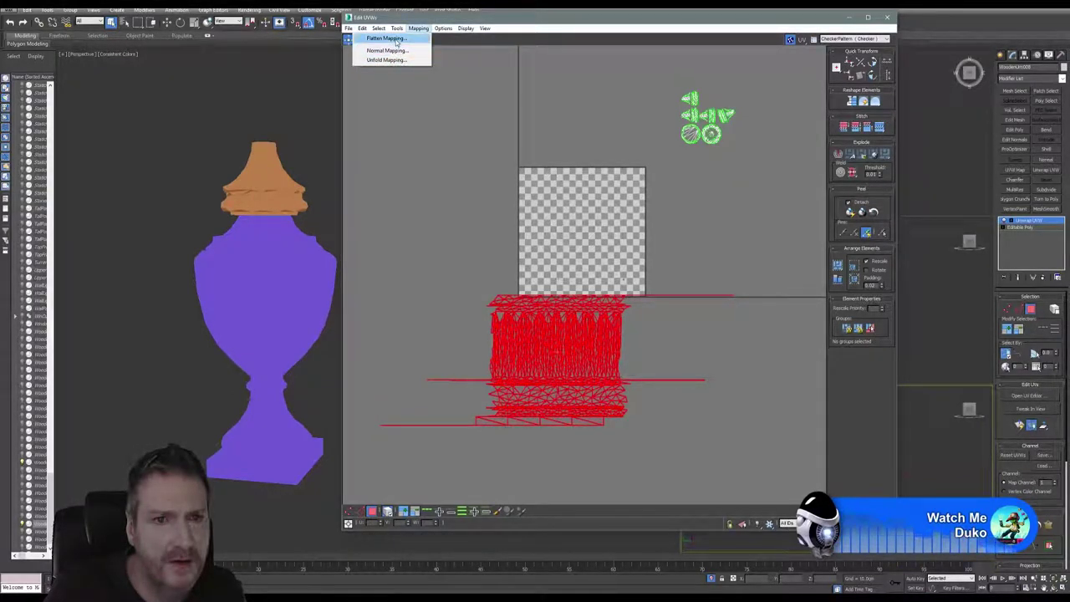
{"action": "left_click", "coordinate": [386, 39]}
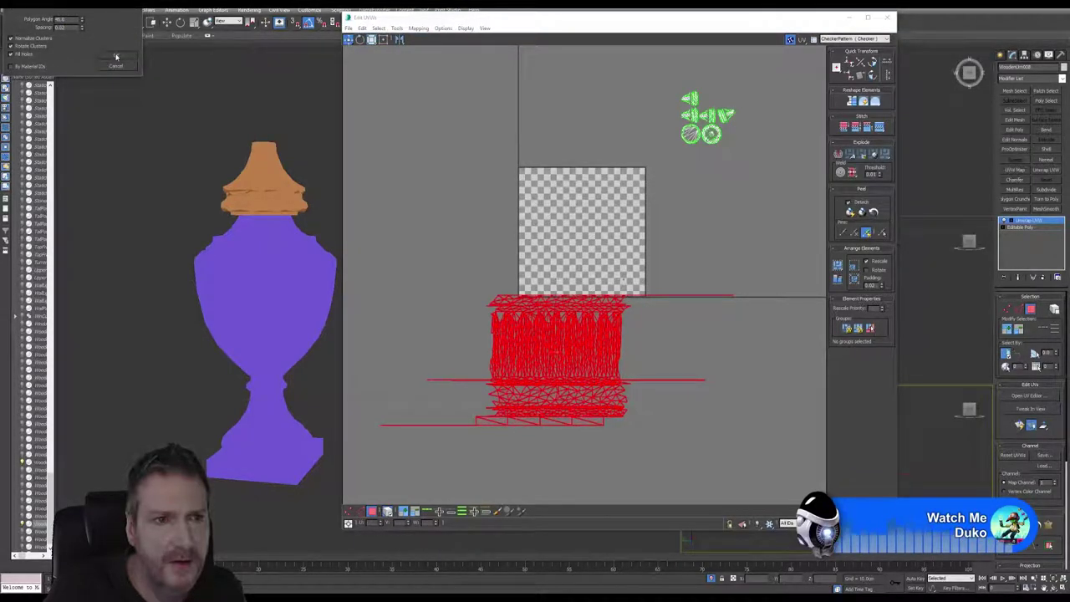
{"action": "left_click", "coordinate": [116, 56]}
{"action": "scroll", "coordinate": [569, 248], "scroll_direction": "up", "scroll_amount": 3}
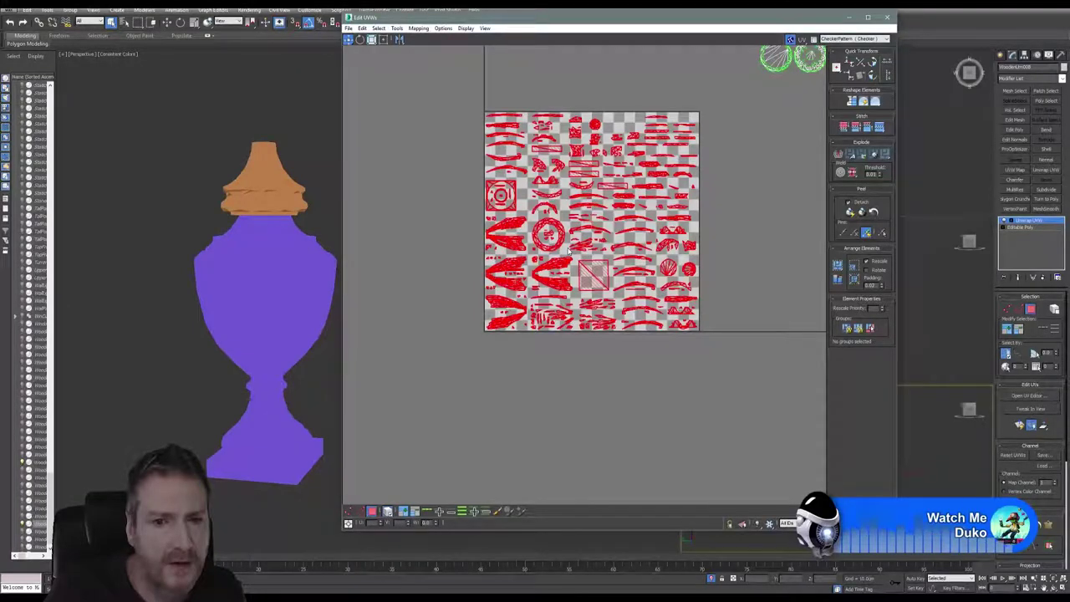
{"action": "scroll", "coordinate": [569, 249], "scroll_direction": "down", "scroll_amount": 2}
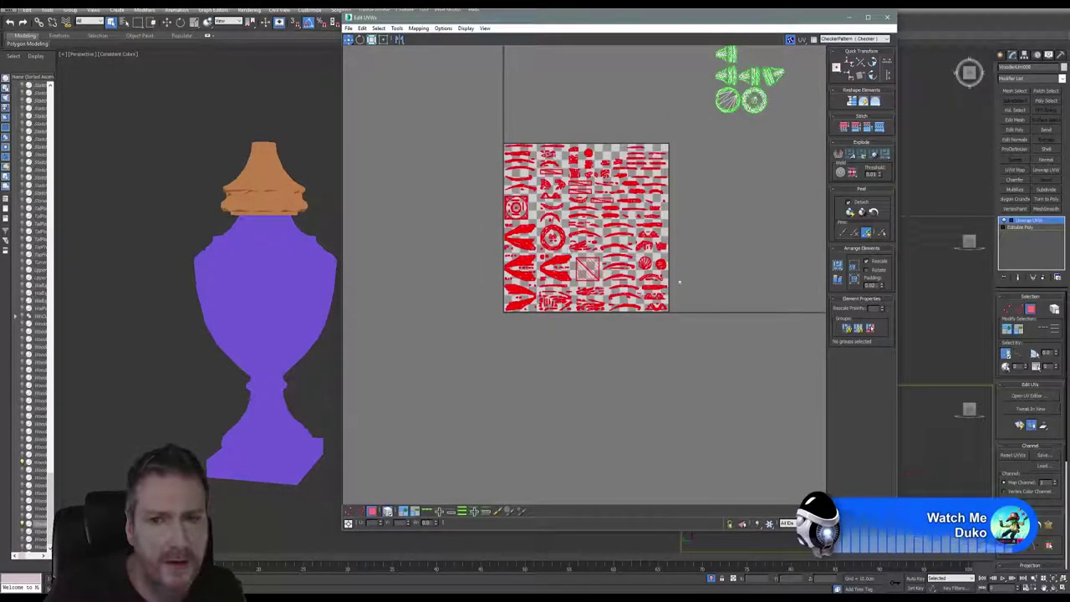
{"action": "middle_click_drag", "start_coordinate": [762, 151], "coordinate": [750, 178]}
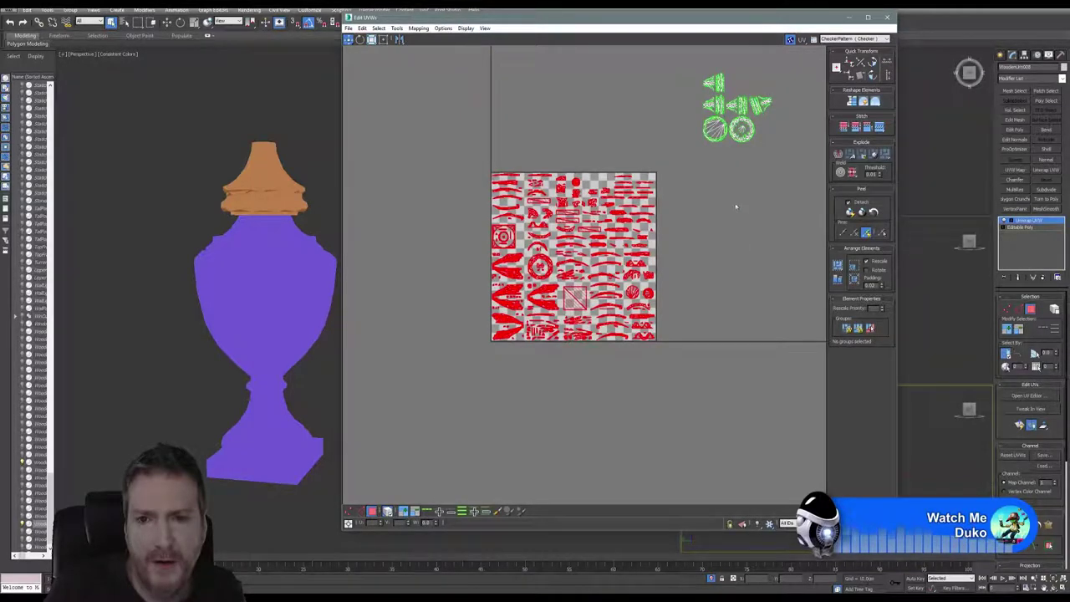
Close the UV editor, exit the polygon sub-object level and open the Unwrap UVW modifier's stack commands.
{"action": "left_click", "coordinate": [887, 17]}
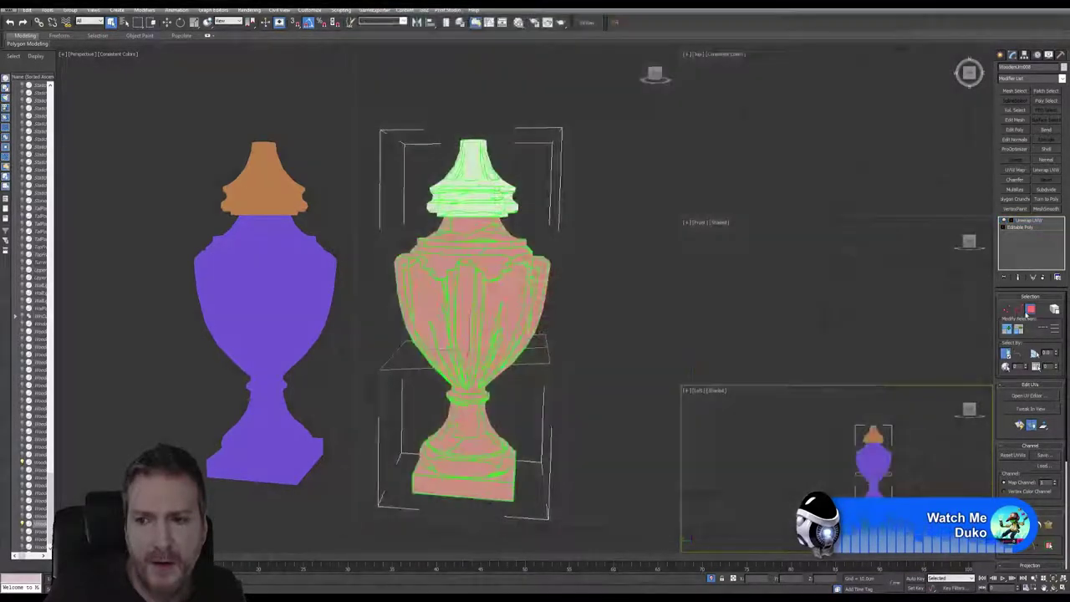
{"action": "left_click", "coordinate": [1028, 220]}
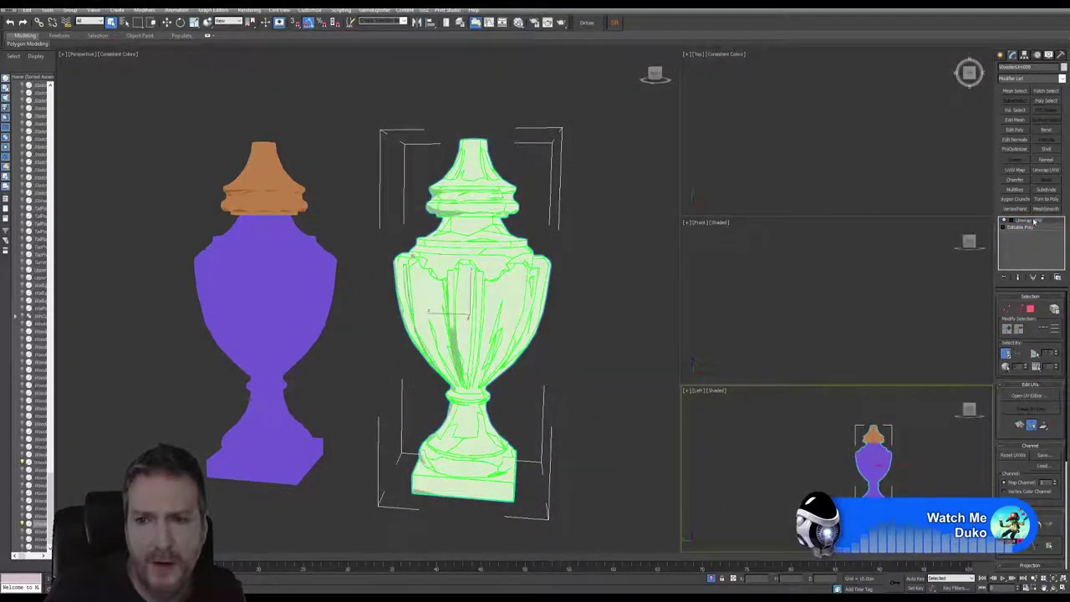
{"action": "right_click", "coordinate": [1034, 221]}
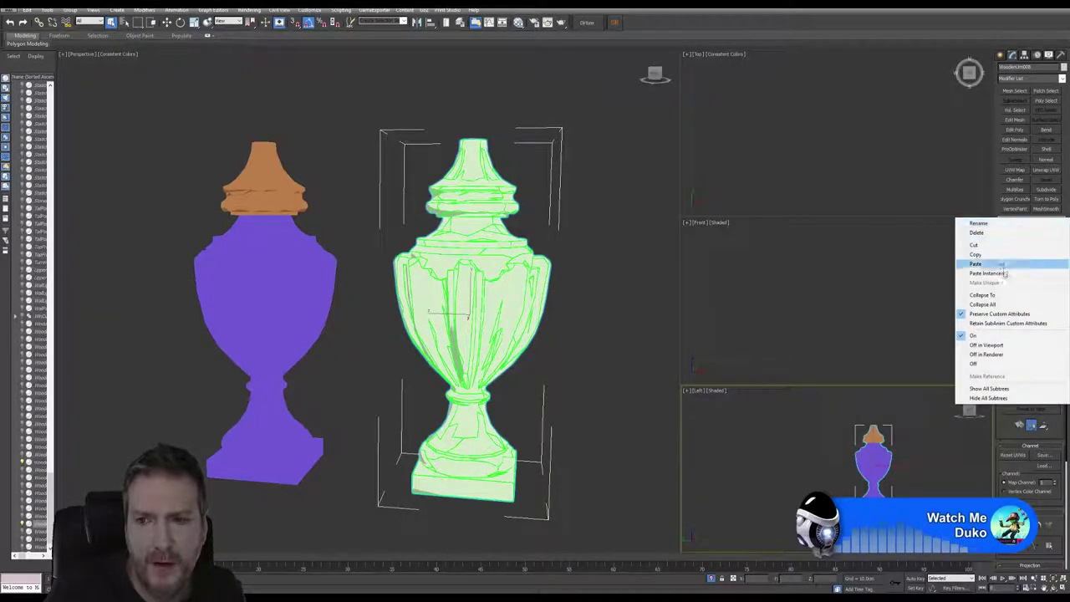
Collapse the right urn's modifier stack and apply a UVW Map modifier with Box mapping to the body element below the lid.
{"action": "left_click", "coordinate": [993, 305]}
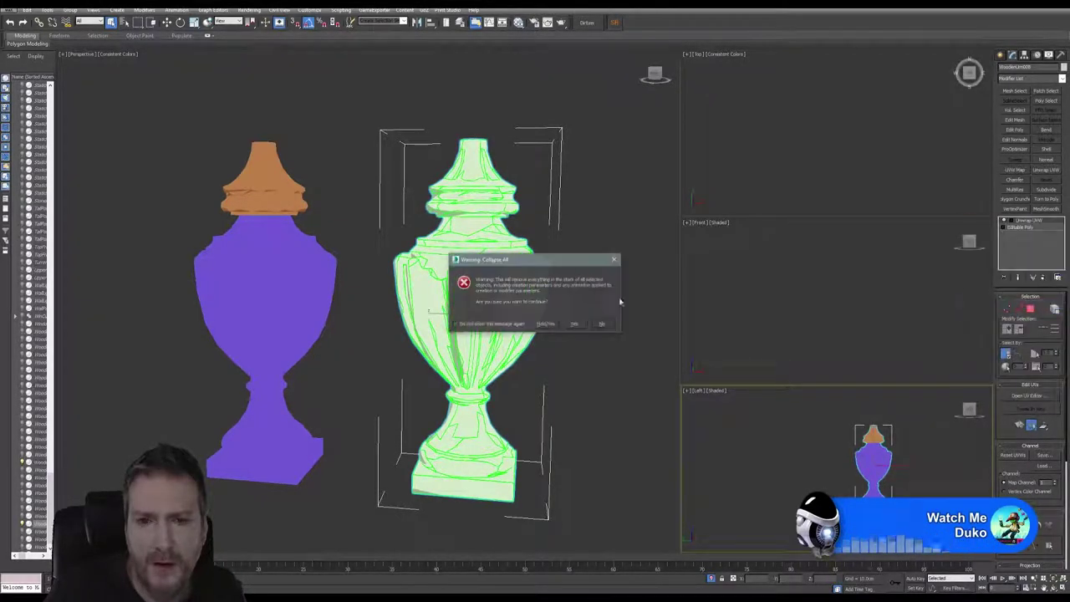
{"action": "left_click", "coordinate": [575, 324]}
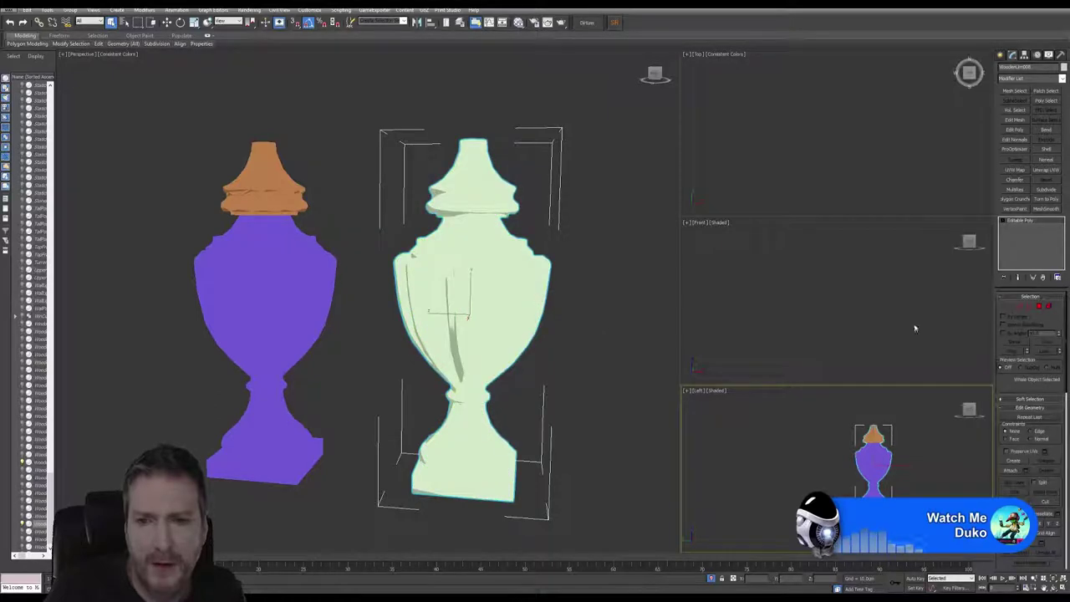
{"action": "left_click", "coordinate": [1049, 307]}
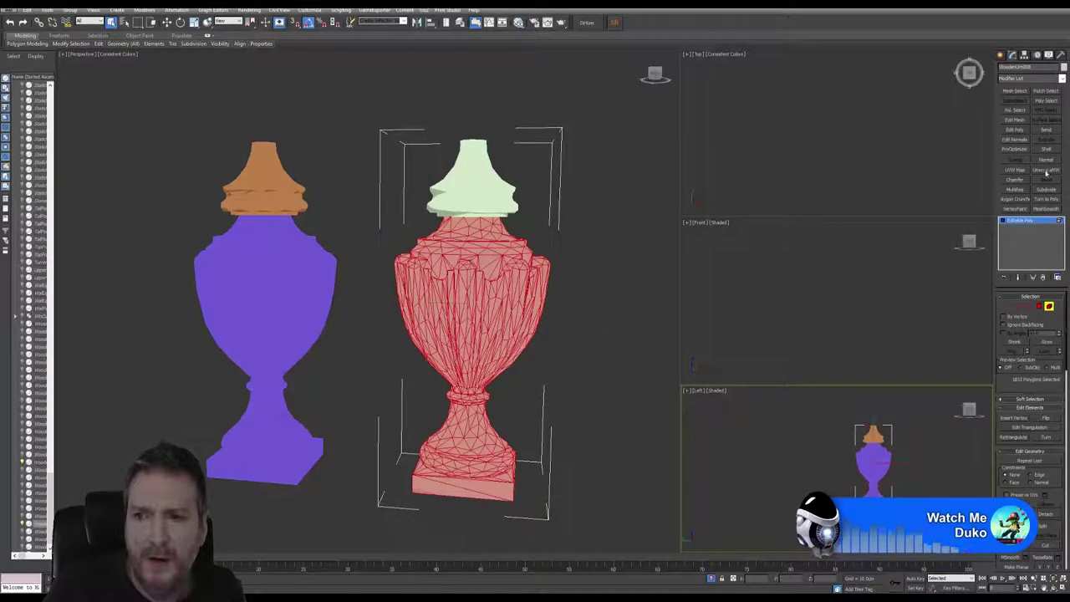
{"action": "left_click", "coordinate": [1013, 169]}
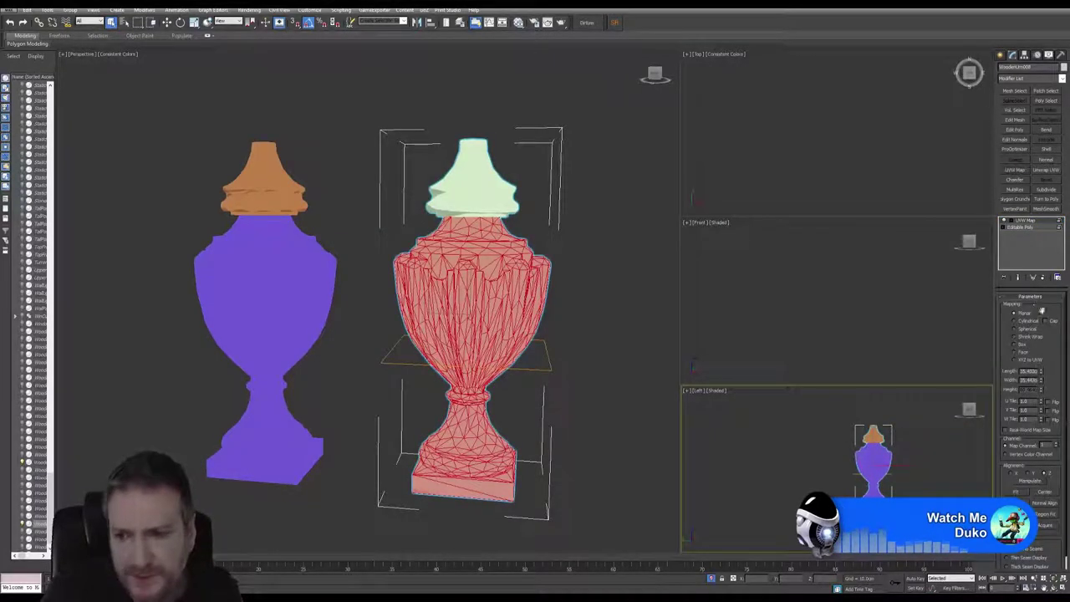
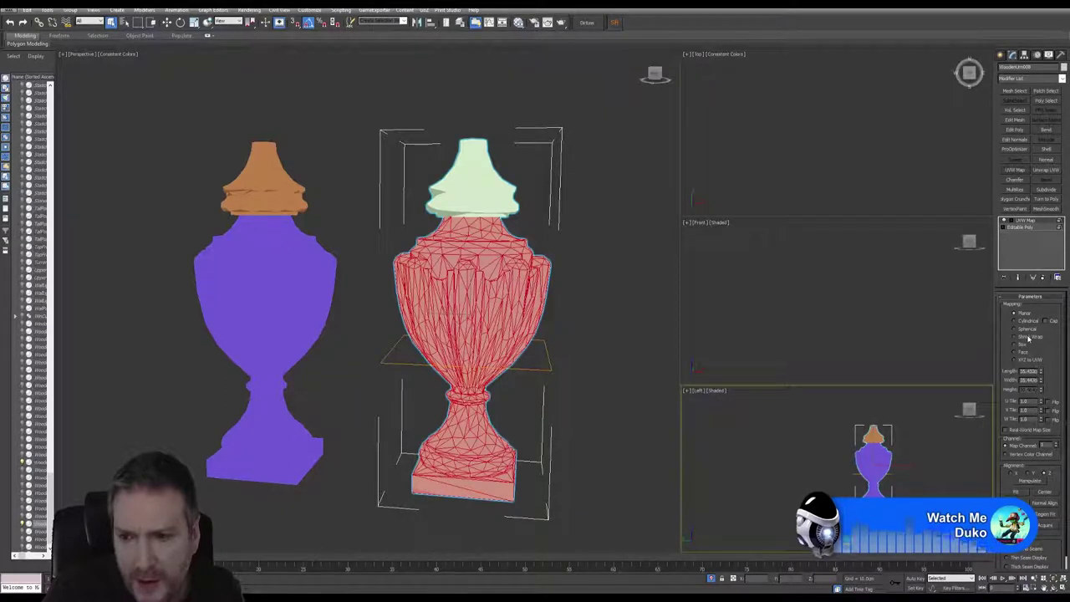
{"action": "left_click", "coordinate": [1023, 348]}
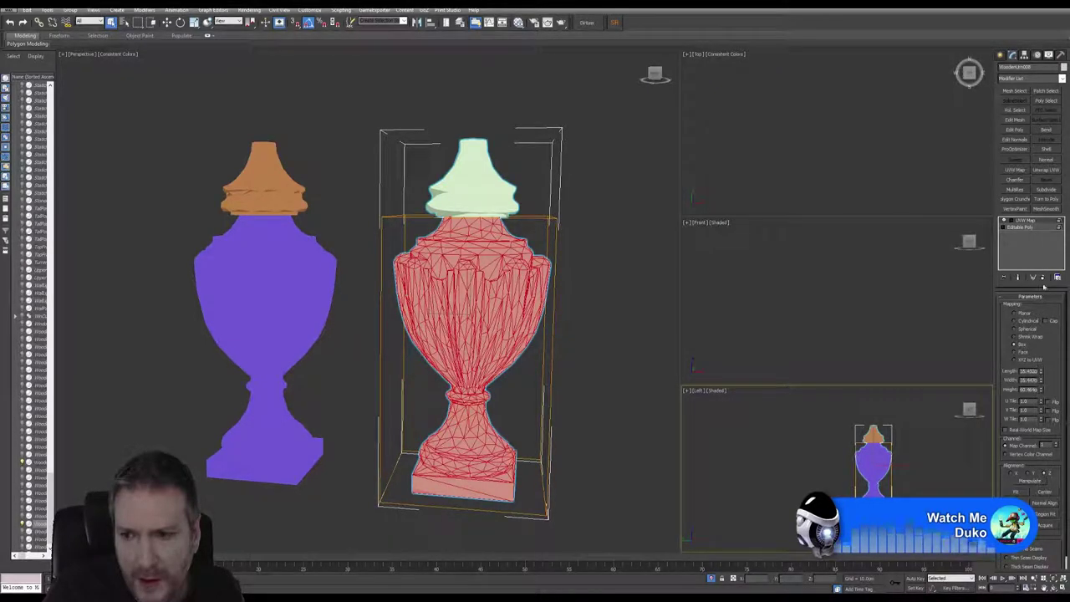
Add Unwrap UVW to the urn body and lay out all its polygons using Normal Mapping set to Box Mapping.
{"action": "left_click", "coordinate": [1045, 169]}
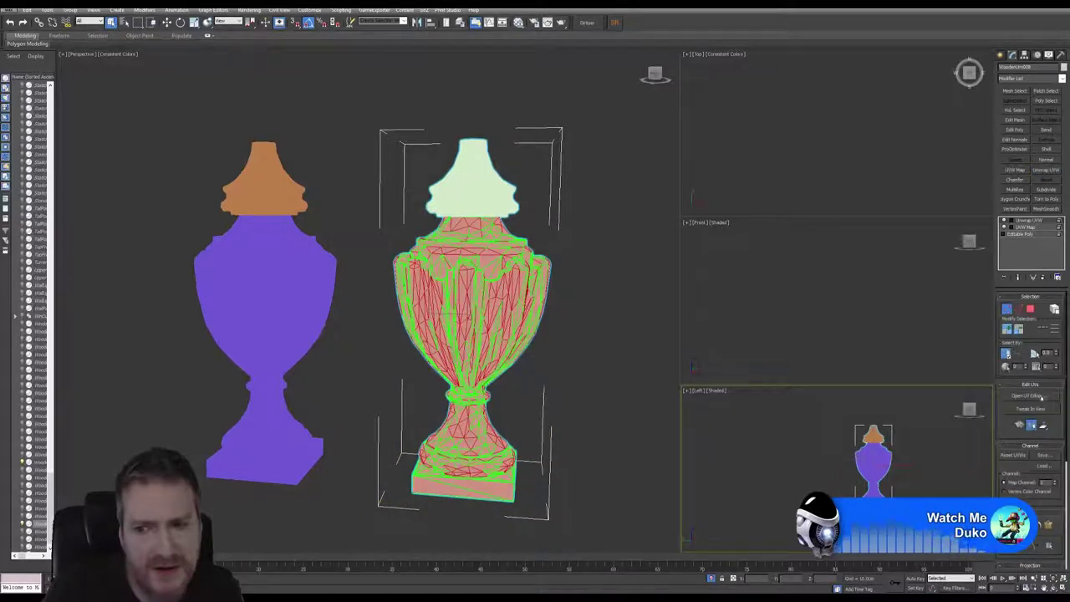
{"action": "left_click", "coordinate": [1029, 395]}
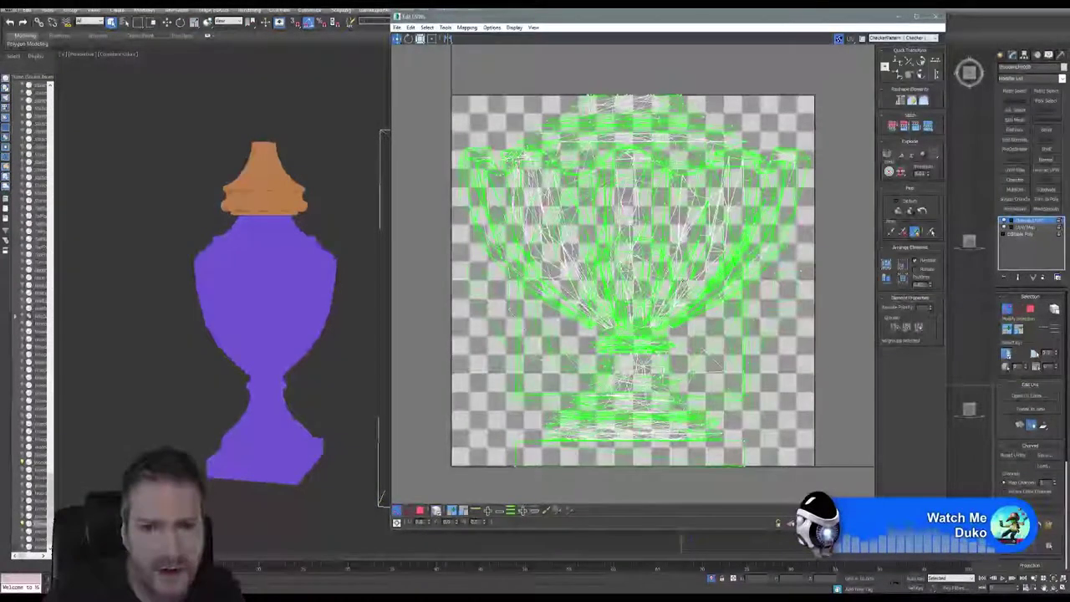
{"action": "scroll", "coordinate": [675, 289], "scroll_direction": "down", "scroll_amount": 3}
{"action": "left_click", "coordinate": [420, 511]}
{"action": "key", "text": "ctrl+a"}
{"action": "left_click", "coordinate": [467, 28]}
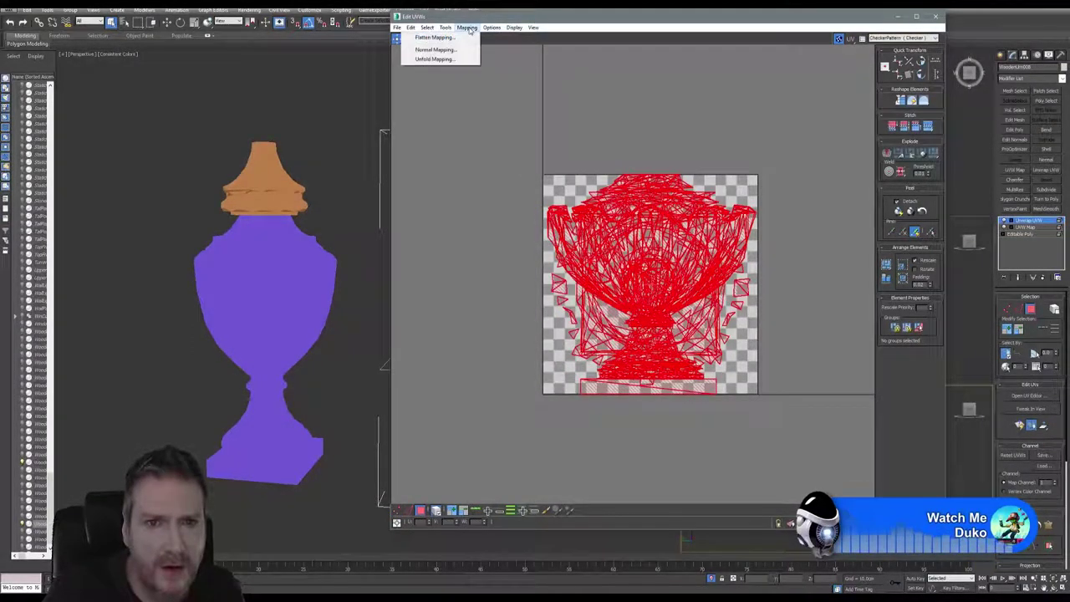
{"action": "left_click", "coordinate": [169, 90]}
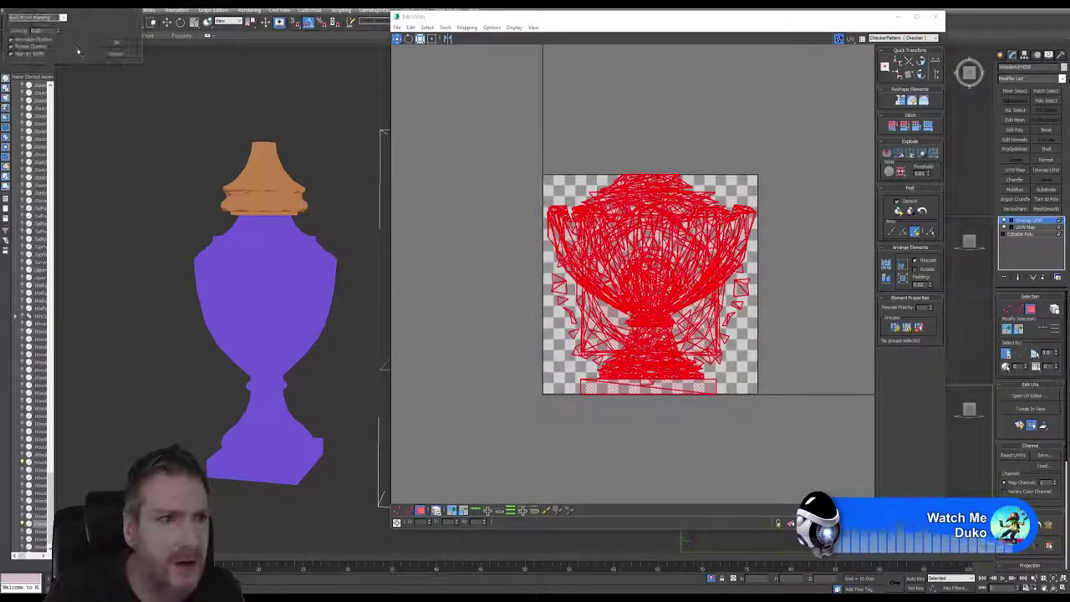
{"action": "left_click", "coordinate": [63, 16]}
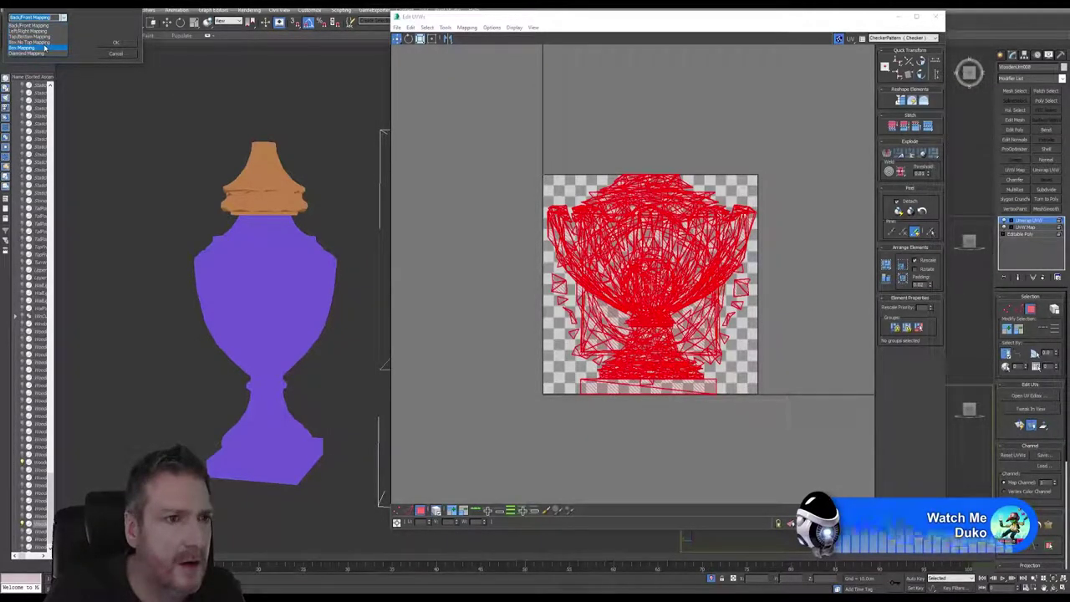
{"action": "left_click", "coordinate": [44, 47]}
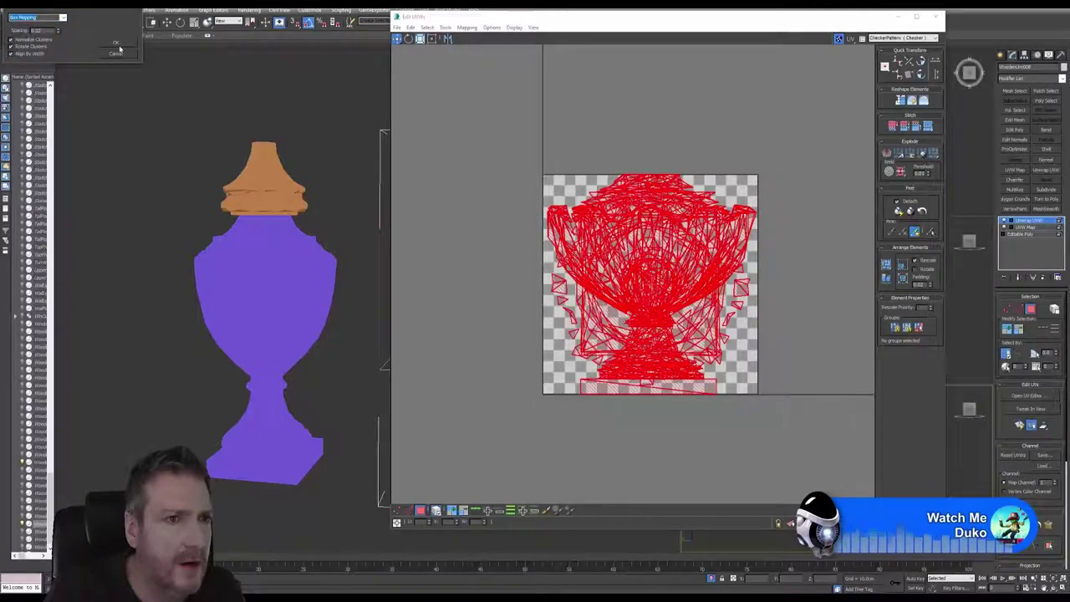
{"action": "left_click", "coordinate": [116, 42]}
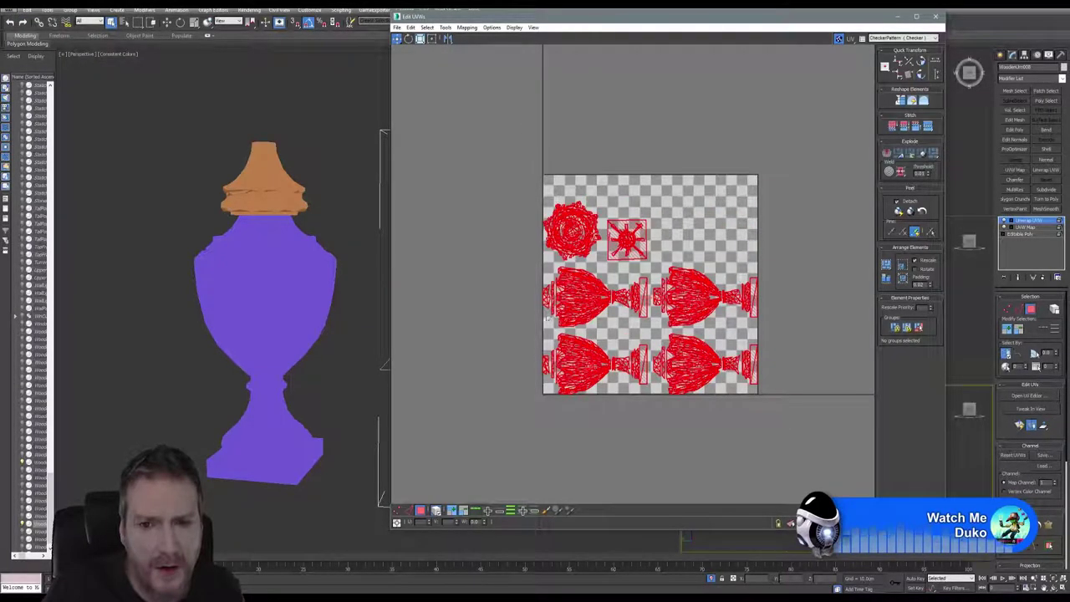
Close the UV editor, leave polygon selection and collapse the urn's whole modifier stack into the Editable Poly.
{"action": "scroll", "coordinate": [550, 318], "scroll_direction": "up", "scroll_amount": 5}
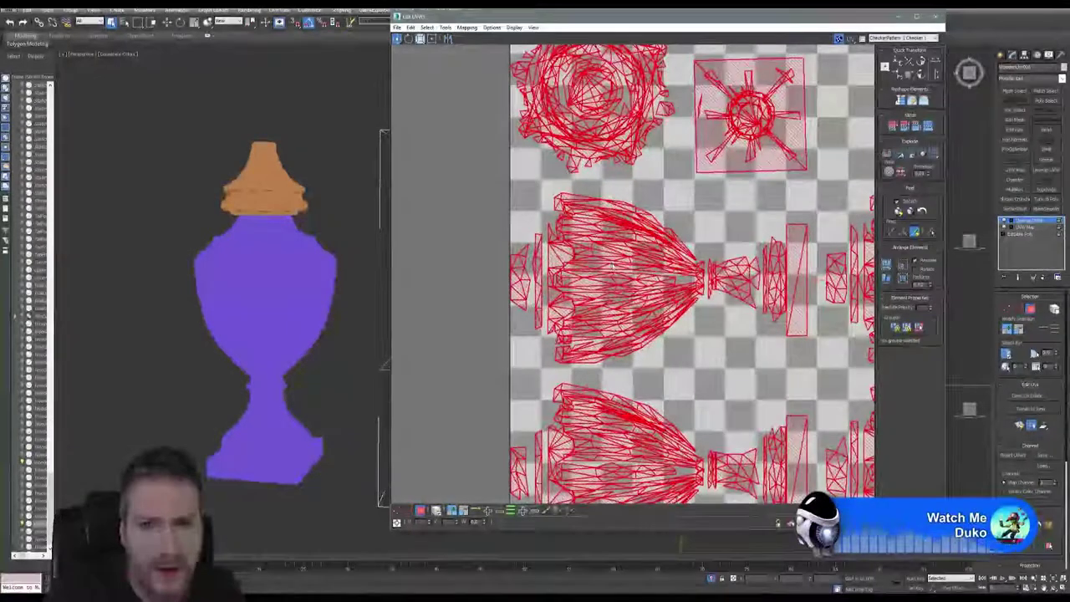
{"action": "scroll", "coordinate": [612, 261], "scroll_direction": "down", "scroll_amount": 6}
{"action": "middle_click_drag", "start_coordinate": [697, 192], "coordinate": [675, 204]}
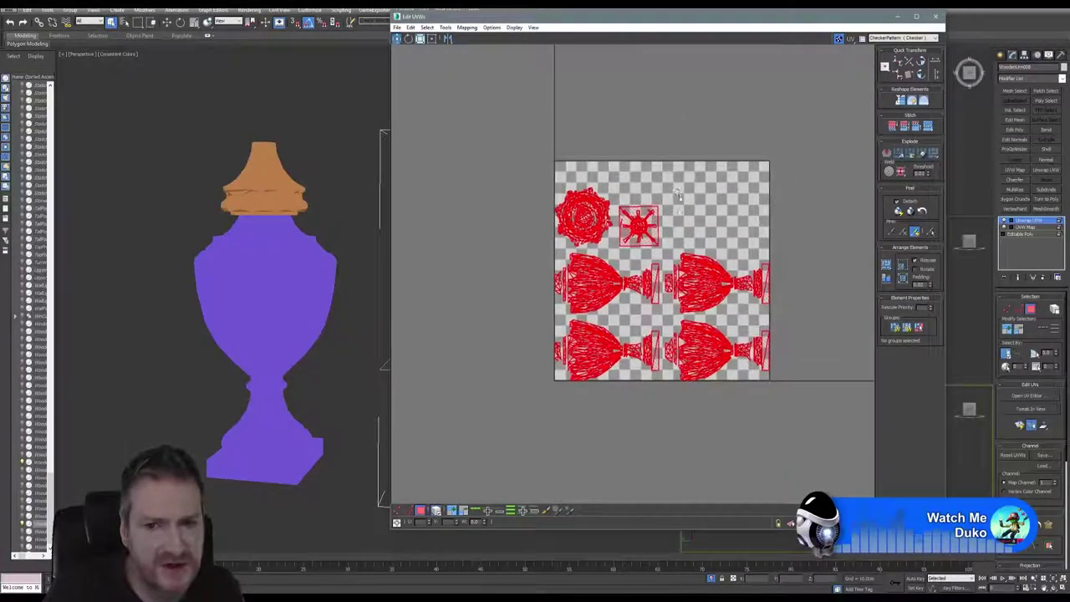
{"action": "scroll", "coordinate": [675, 204], "scroll_direction": "down", "scroll_amount": 1}
{"action": "middle_click_drag", "start_coordinate": [772, 160], "coordinate": [680, 270]}
{"action": "scroll", "coordinate": [738, 231], "scroll_direction": "down", "scroll_amount": 3}
{"action": "left_click", "coordinate": [940, 16]}
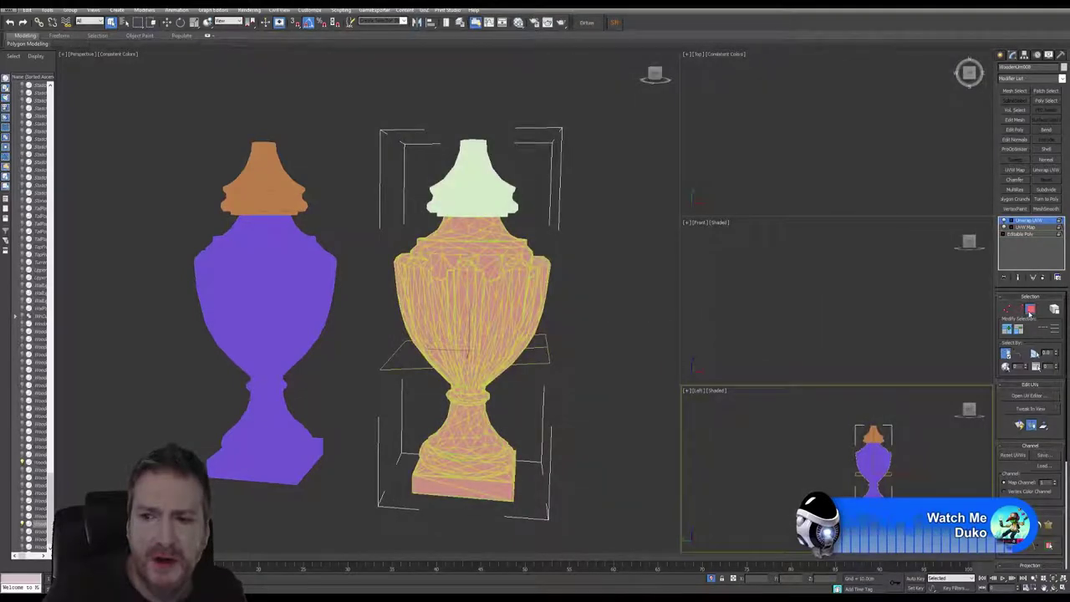
{"action": "left_click", "coordinate": [1030, 312]}
{"action": "right_click", "coordinate": [1028, 219]}
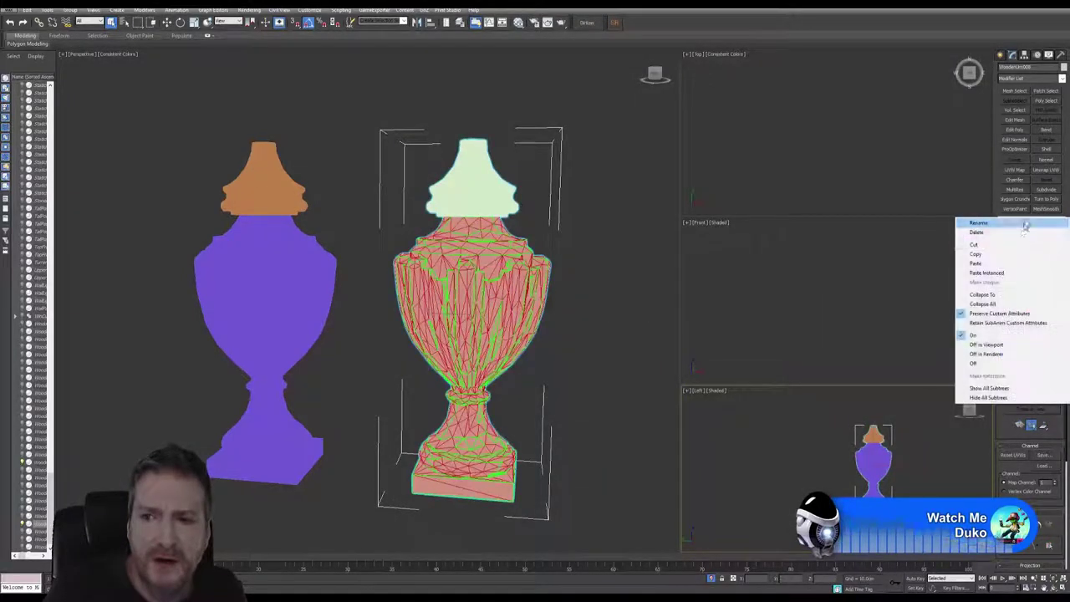
{"action": "left_click", "coordinate": [1003, 304]}
{"action": "left_click", "coordinate": [571, 324]}
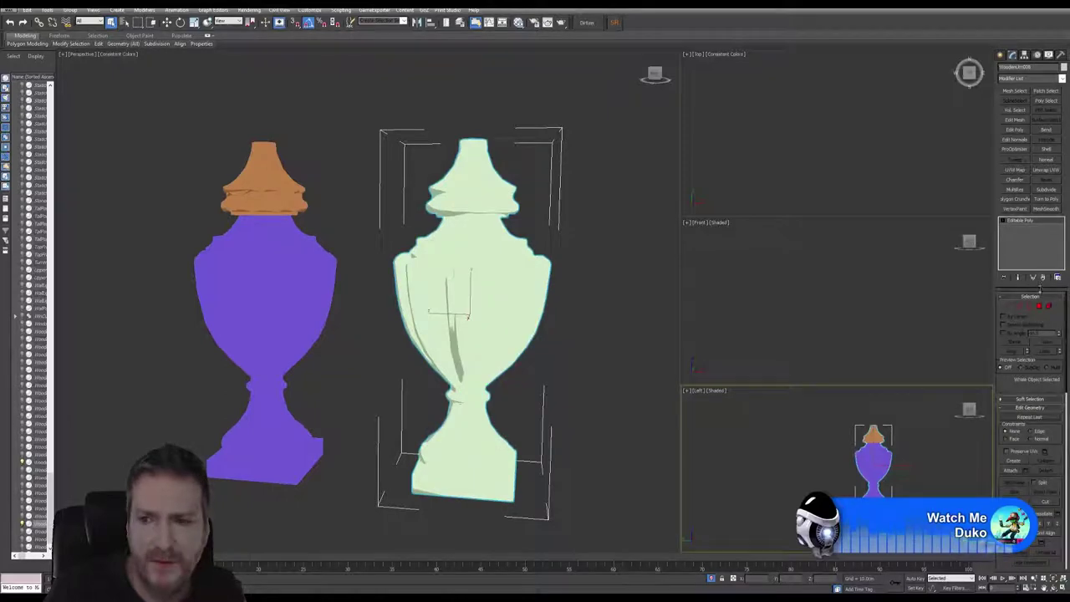
Apply Unwrap UVW to the whole urn, hide the green seam lines on the model, and open its UVs for editing.
{"action": "left_click", "coordinate": [1045, 171]}
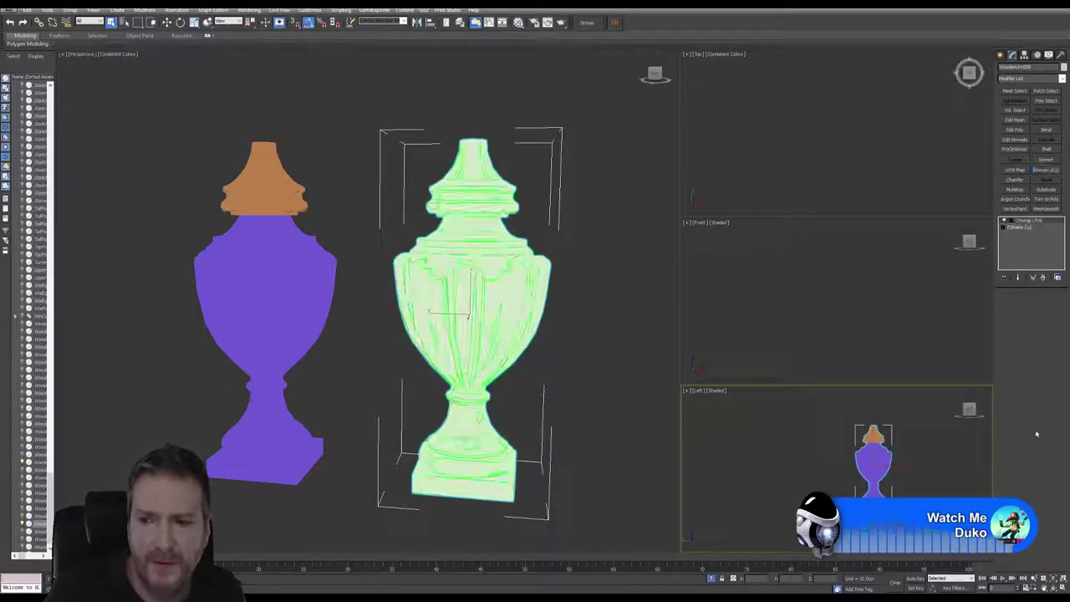
{"action": "scroll", "coordinate": [1031, 418], "scroll_direction": "down", "scroll_amount": 2}
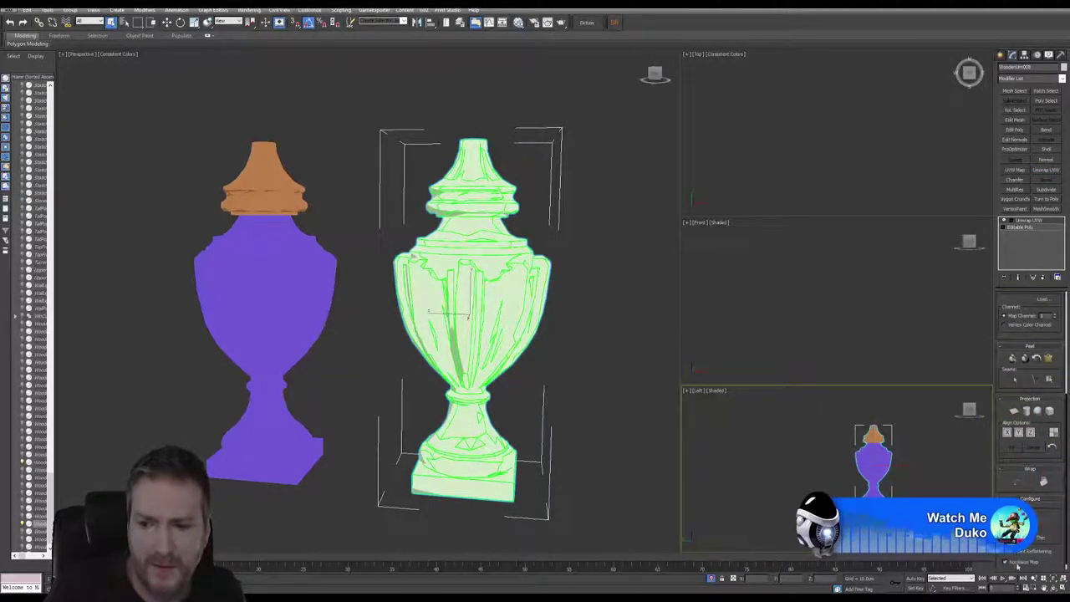
{"action": "left_click", "coordinate": [1008, 518]}
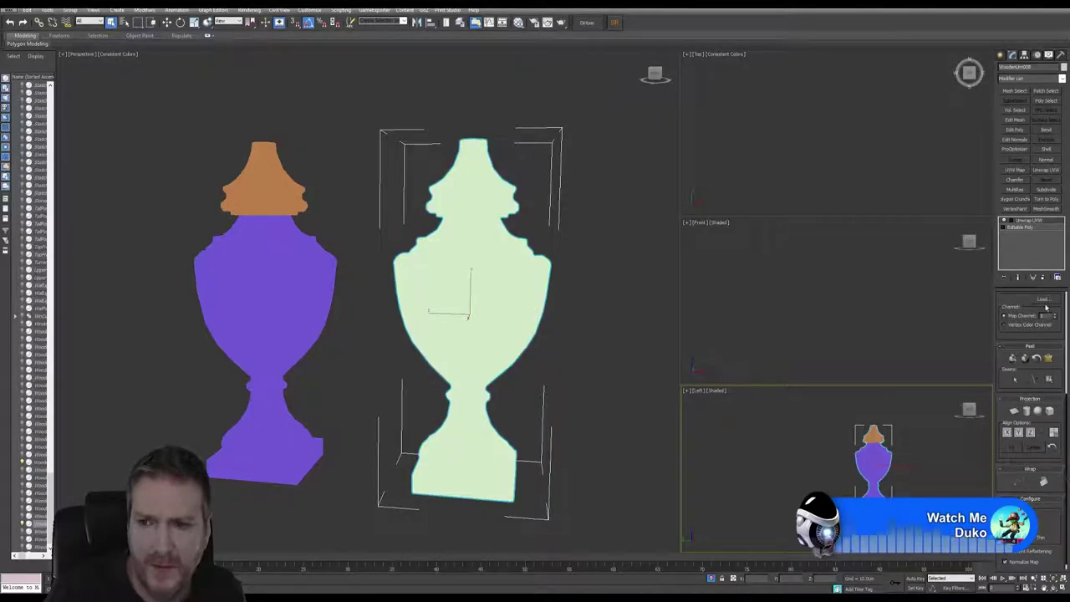
{"action": "scroll", "coordinate": [1043, 309], "scroll_direction": "up", "scroll_amount": 5}
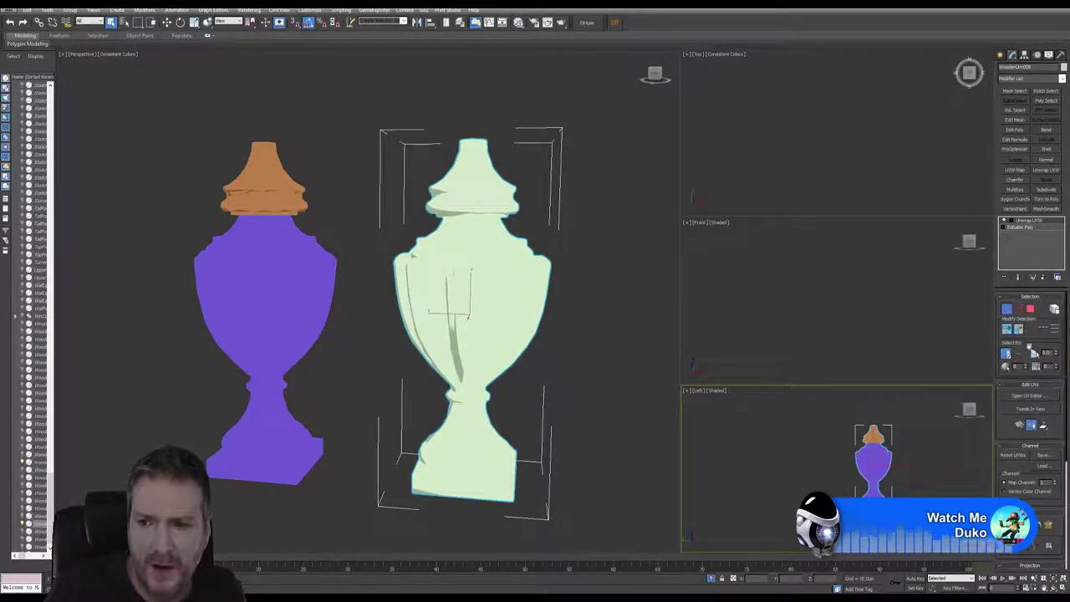
{"action": "left_click", "coordinate": [1034, 394]}
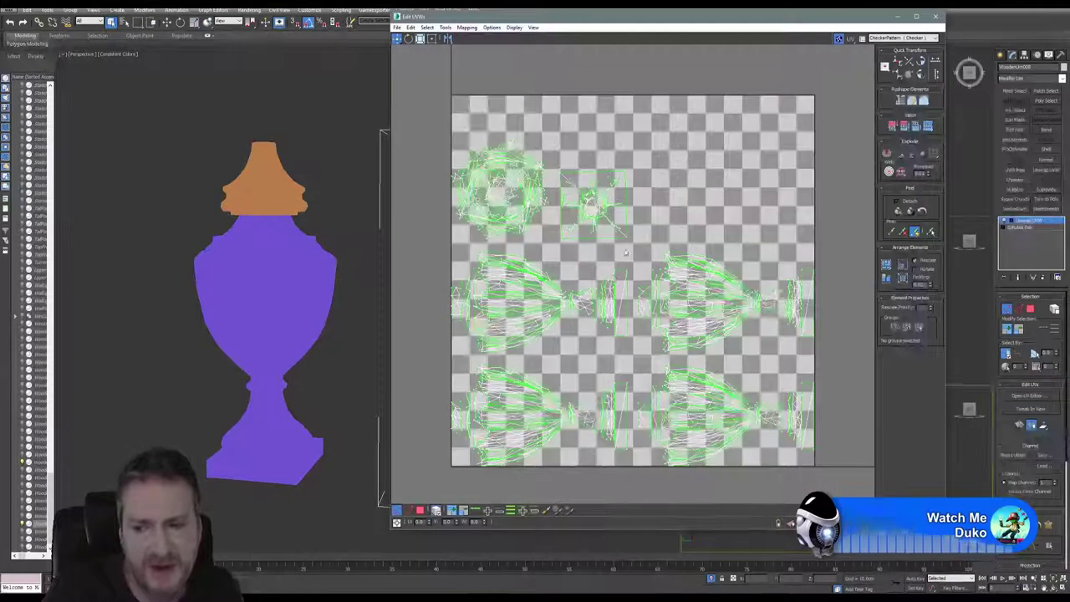
Select all the lid's UV shells outside the tile and move them into the empty upper-right area of the checker square.
{"action": "scroll", "coordinate": [645, 244], "scroll_direction": "down", "scroll_amount": 6}
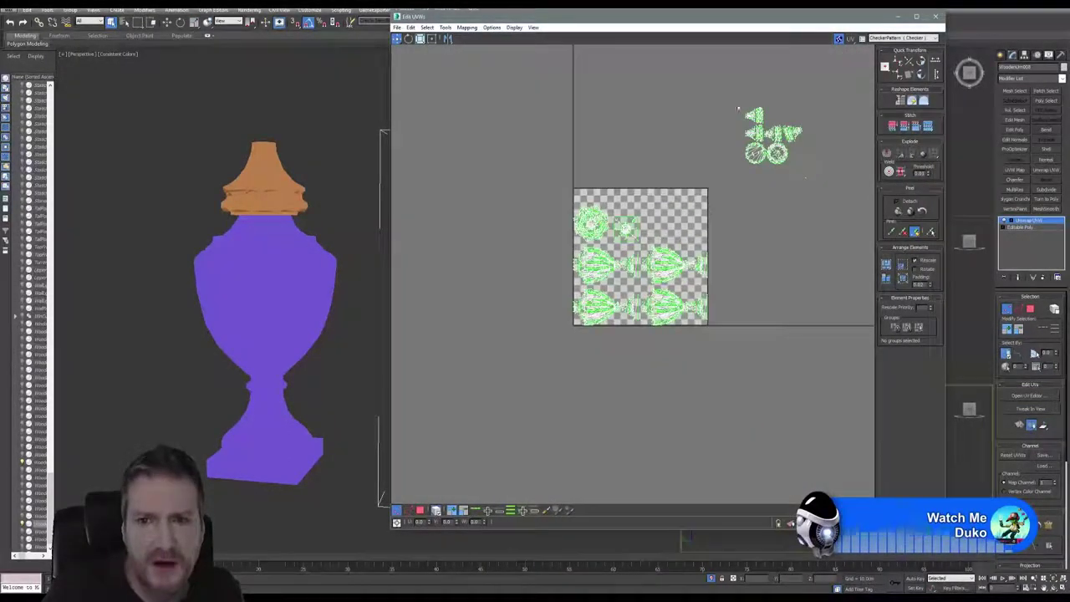
{"action": "key", "text": "ctrl+i"}
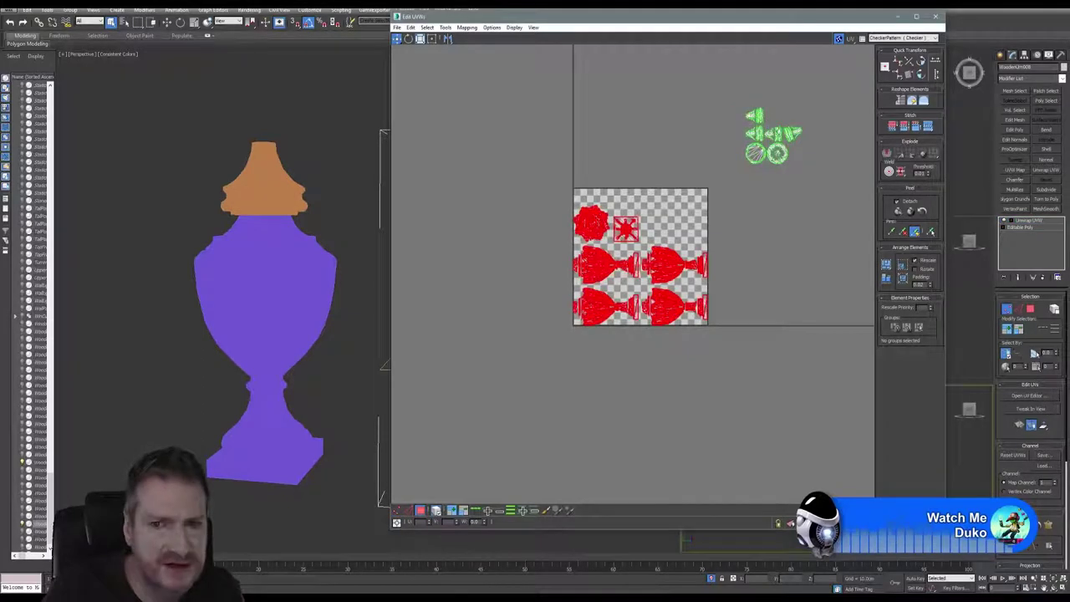
{"action": "left_click", "coordinate": [781, 161]}
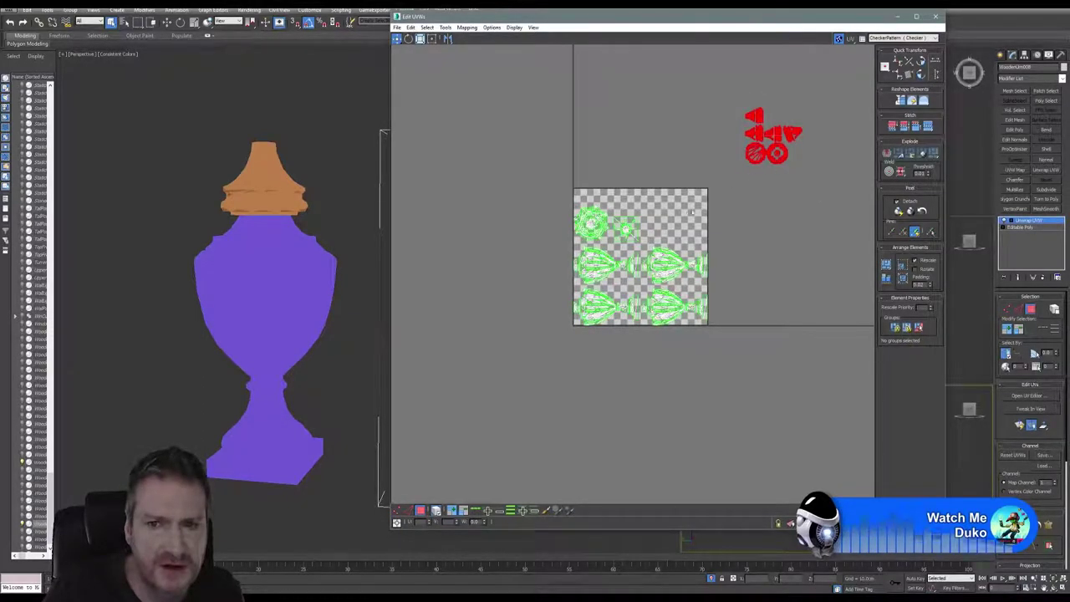
{"action": "left_click_drag", "start_coordinate": [732, 147], "coordinate": [730, 94]}
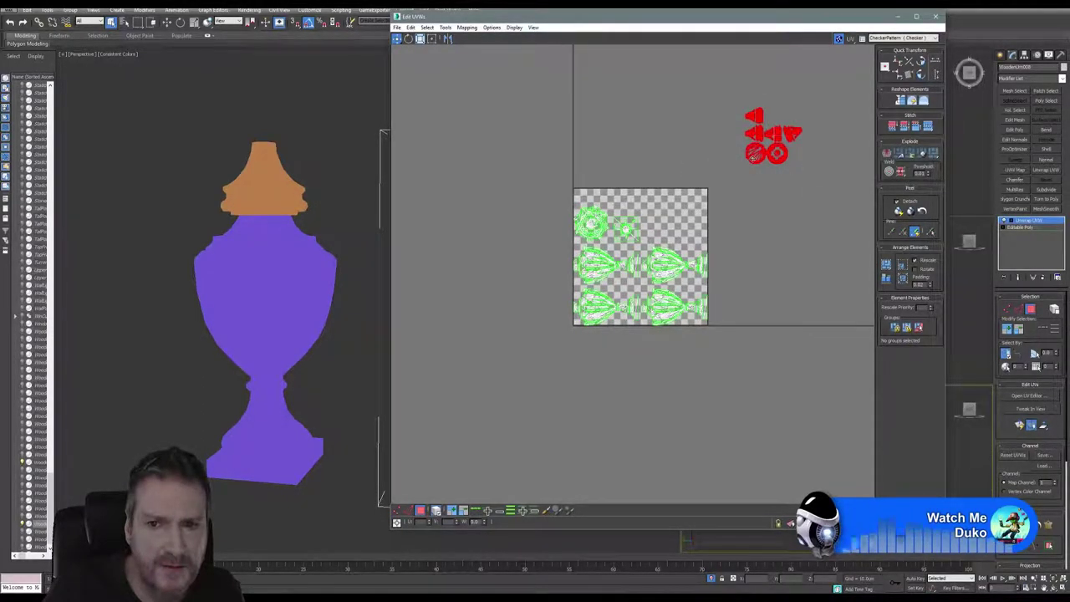
{"action": "left_click_drag", "start_coordinate": [755, 153], "coordinate": [667, 235]}
Close the UV editor with the packed lid and body layout and leave polygon selection on the urn.
{"action": "scroll", "coordinate": [668, 231], "scroll_direction": "up", "scroll_amount": 5}
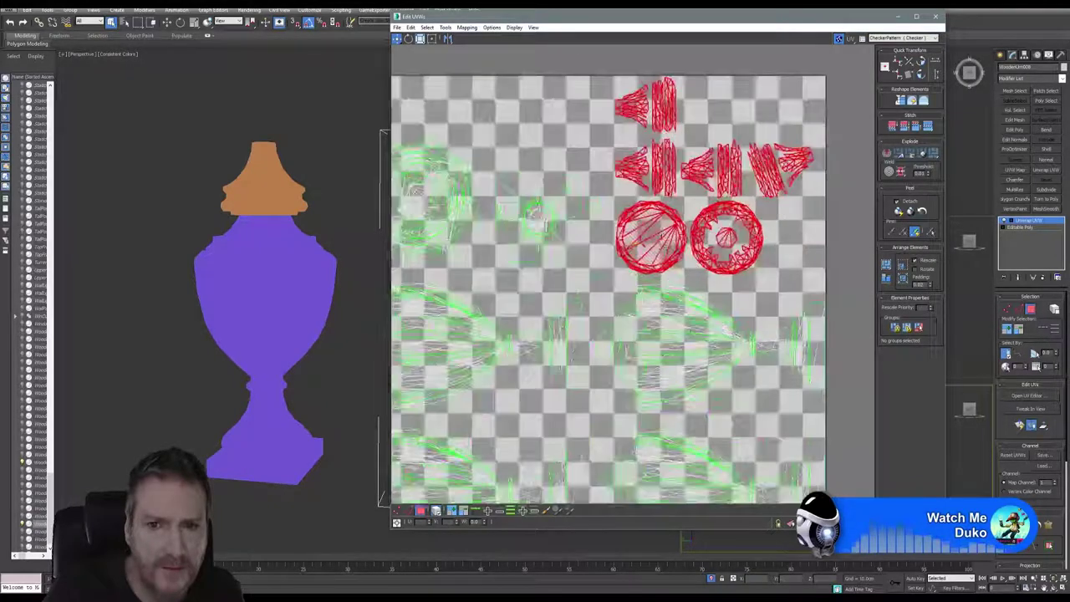
{"action": "scroll", "coordinate": [673, 265], "scroll_direction": "down", "scroll_amount": 3}
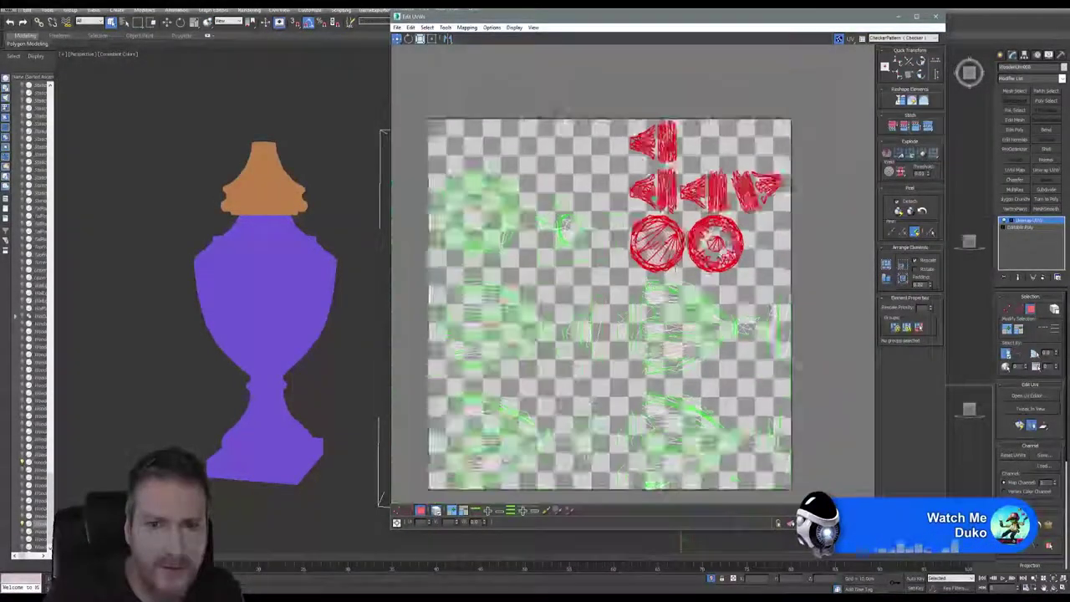
{"action": "scroll", "coordinate": [638, 266], "scroll_direction": "down", "scroll_amount": 2}
{"action": "scroll", "coordinate": [551, 316], "scroll_direction": "up", "scroll_amount": 4}
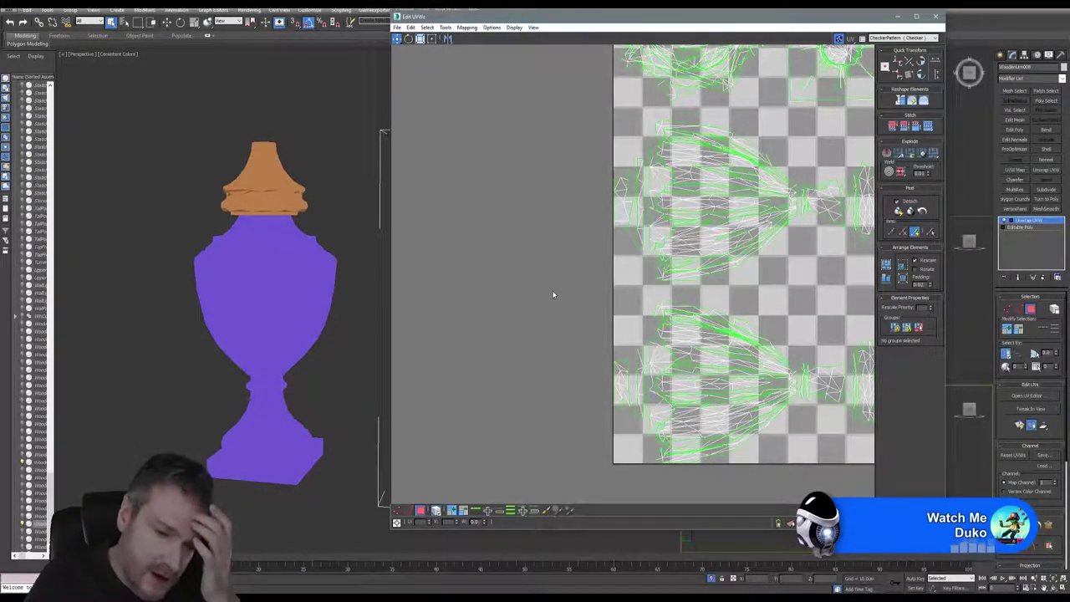
{"action": "scroll", "coordinate": [560, 291], "scroll_direction": "down", "scroll_amount": 5}
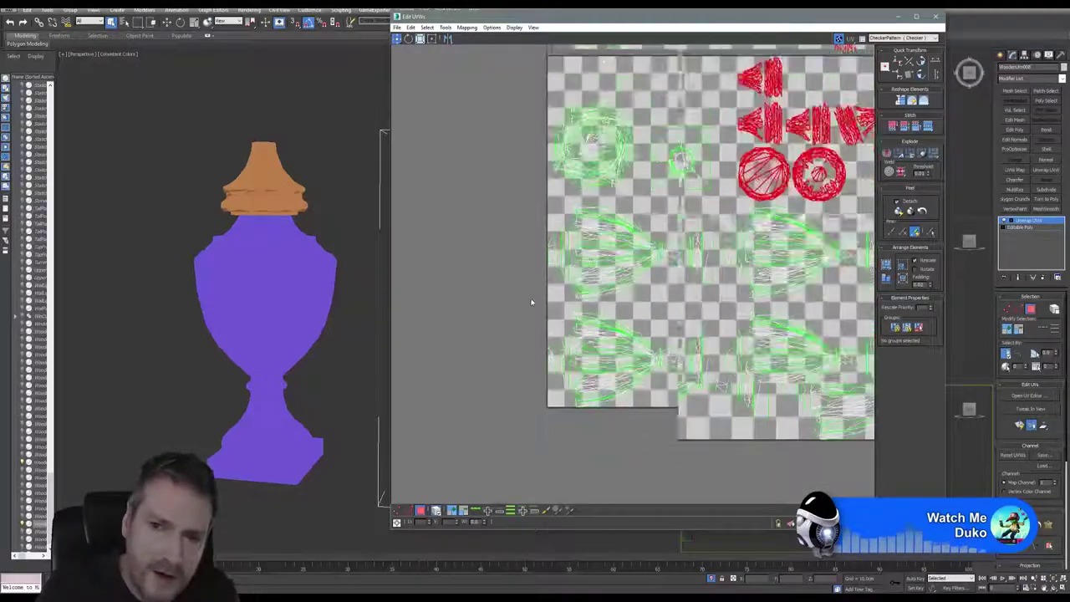
{"action": "middle_click_drag", "start_coordinate": [591, 264], "coordinate": [579, 268]}
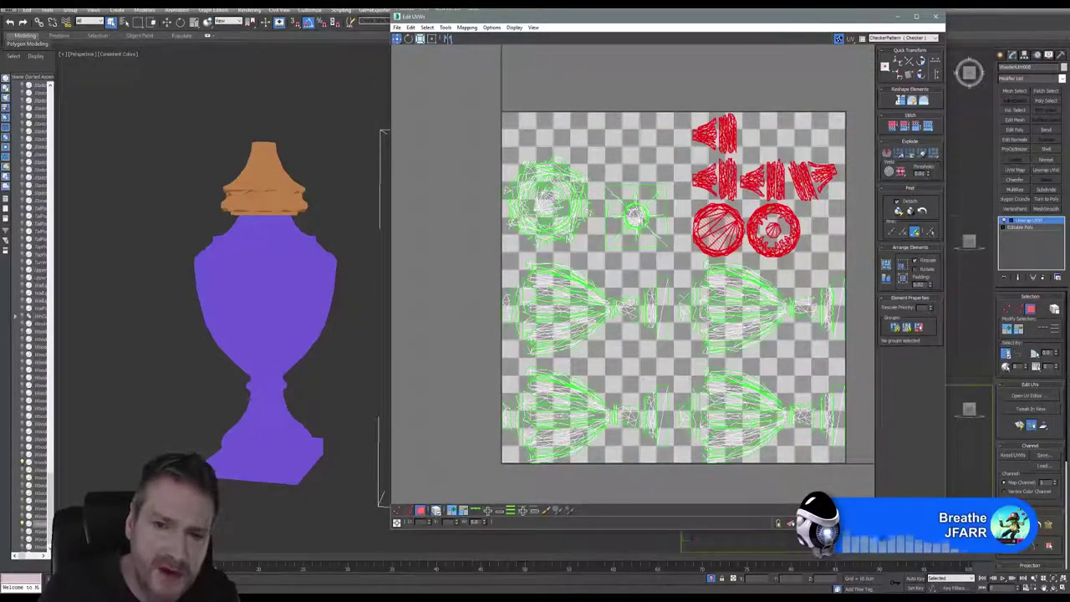
{"action": "left_click", "coordinate": [935, 18]}
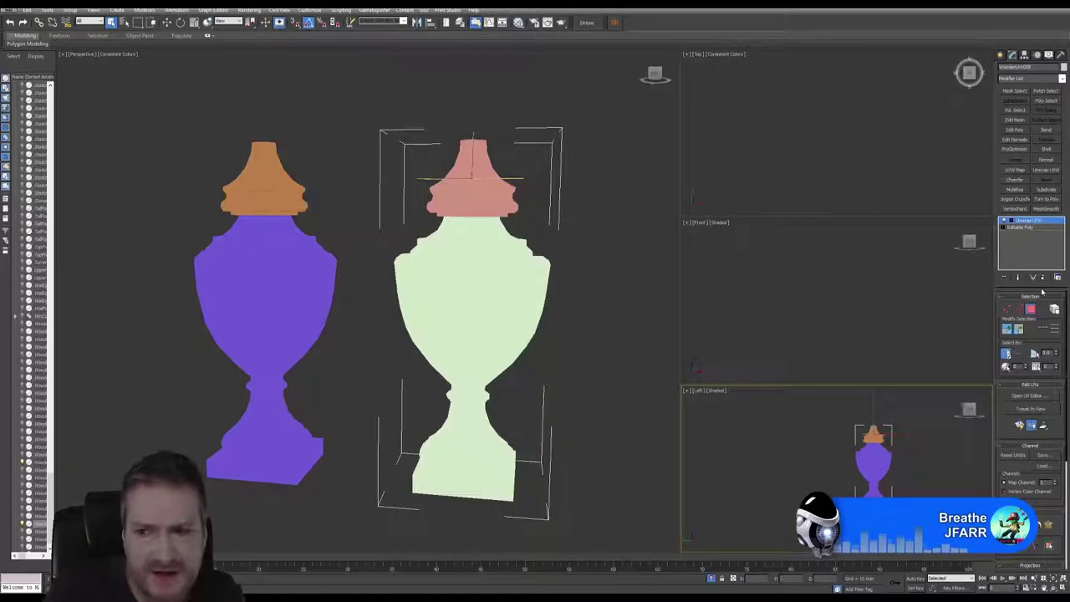
{"action": "left_click", "coordinate": [1030, 308]}
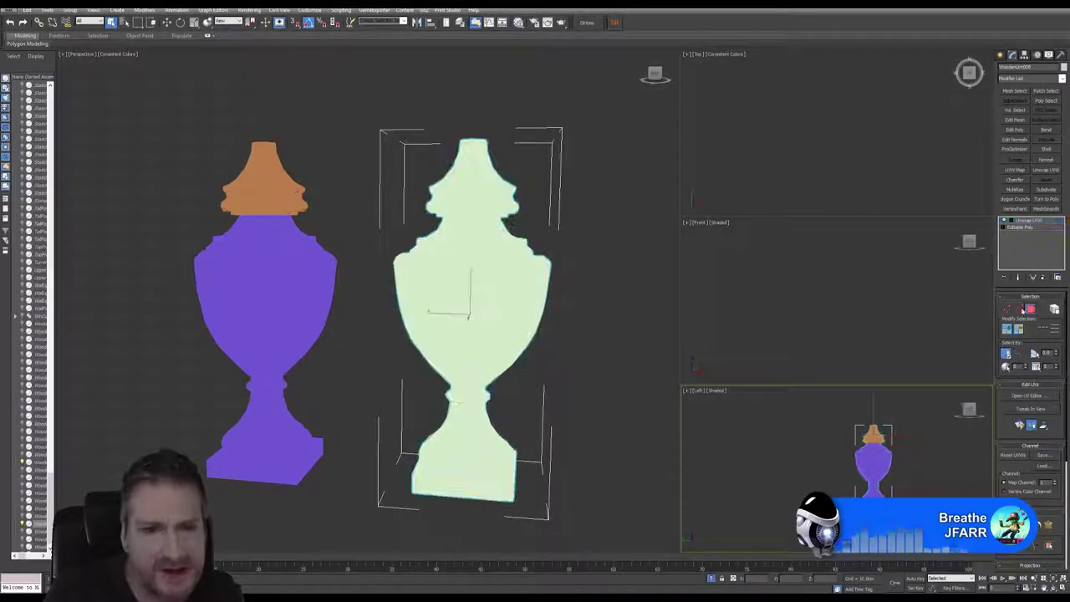
Export only the selected urn over the existing WoodenUrn.FBX, accepting the current FBX export options.
{"action": "left_click", "coordinate": [27, 9]}
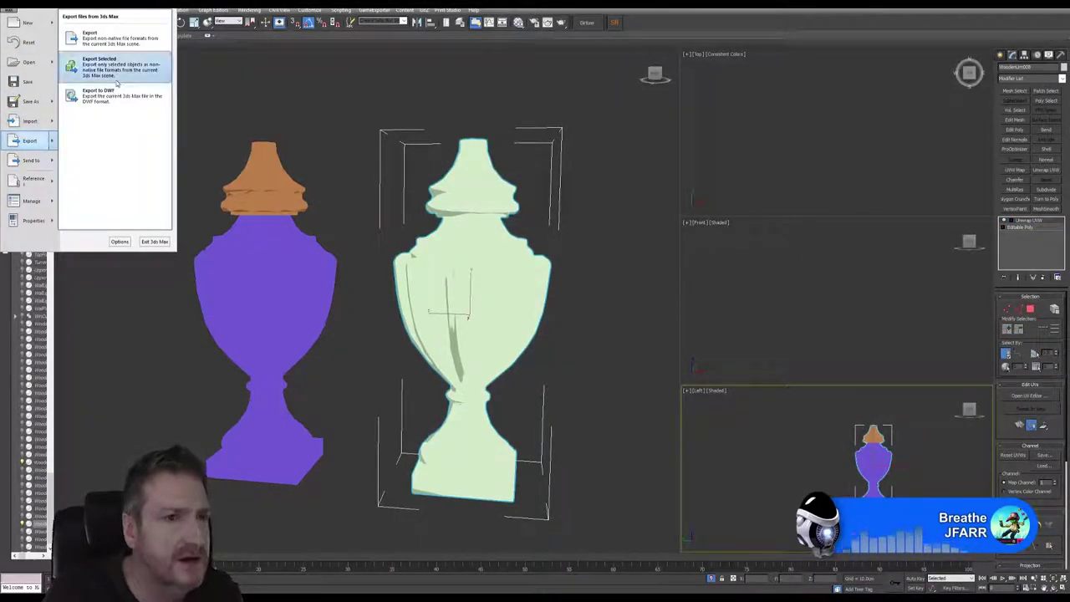
{"action": "left_click", "coordinate": [252, 93]}
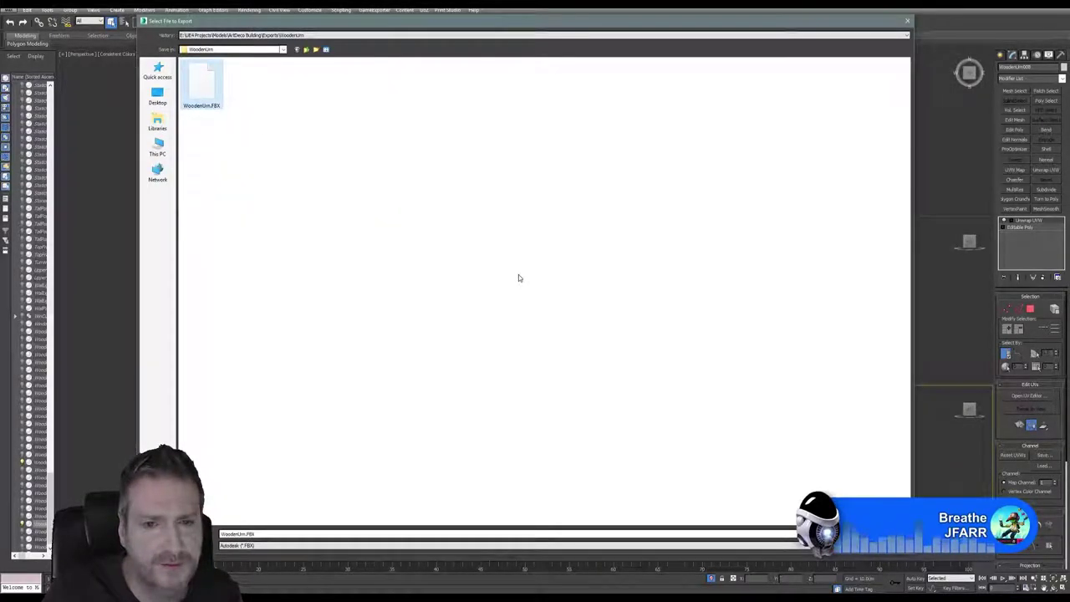
{"action": "key", "text": "Return"}
{"action": "left_click", "coordinate": [557, 332]}
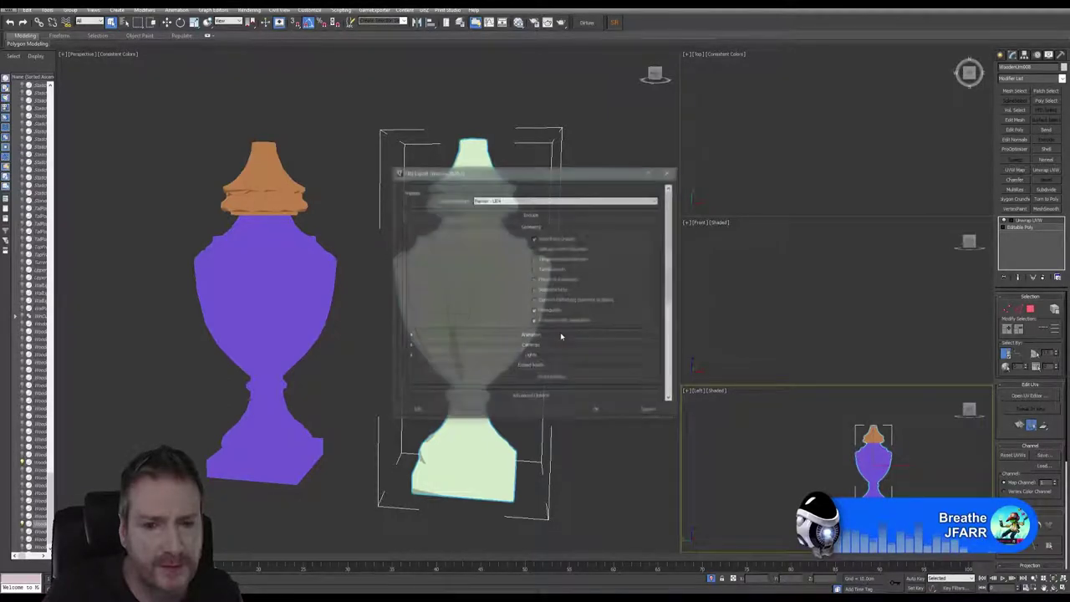
{"action": "left_click", "coordinate": [596, 410]}
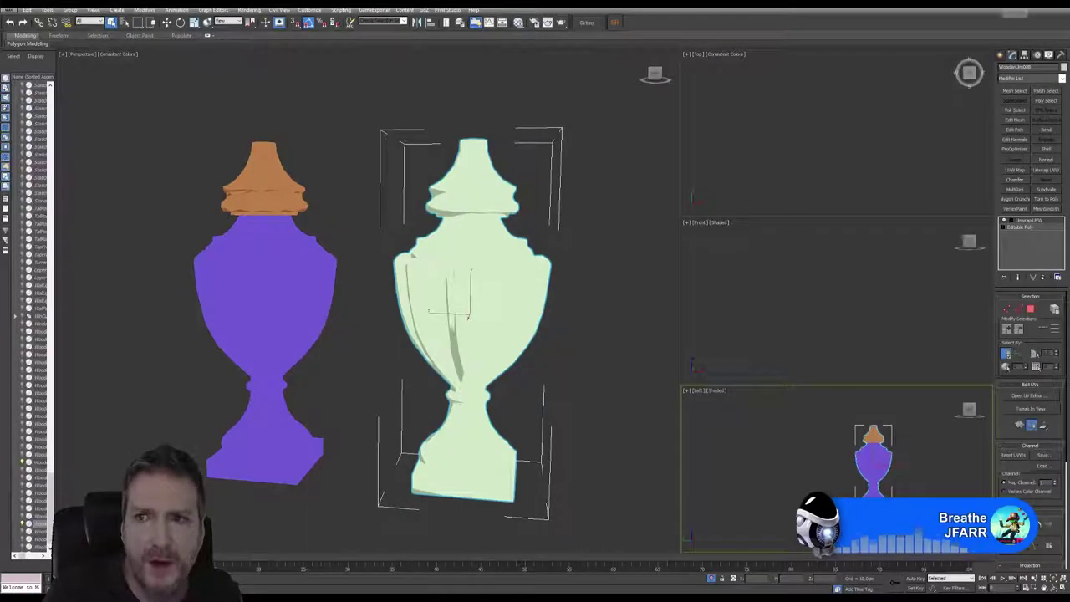
Switch to Substance Painter and reload WoodenUrn.FBX as the project's mesh through the project configuration.
{"action": "left_click", "coordinate": [1015, 11]}
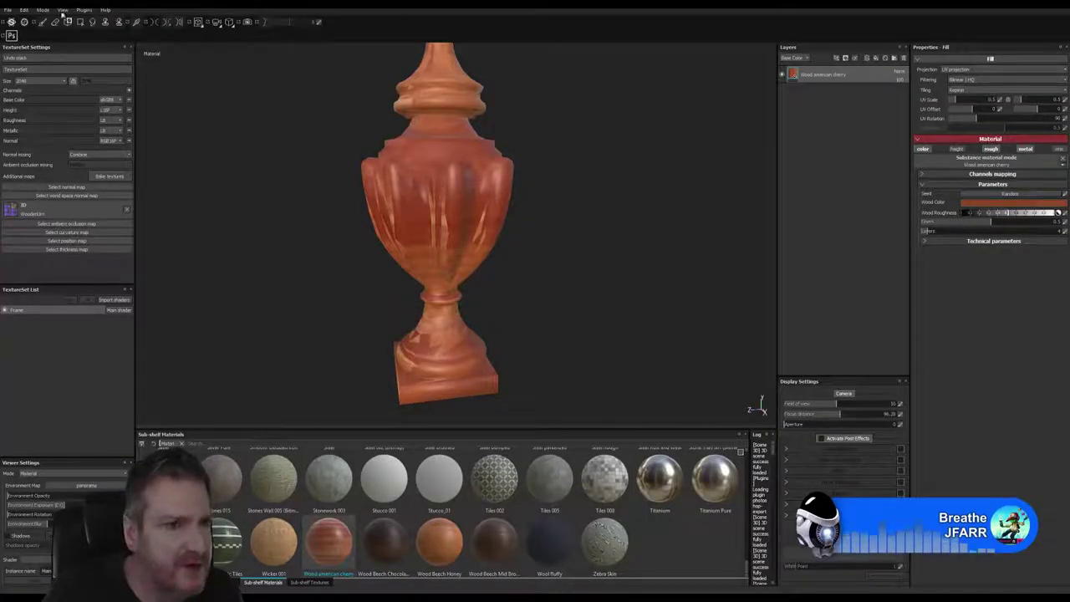
{"action": "left_click", "coordinate": [25, 11]}
{"action": "left_click", "coordinate": [52, 37]}
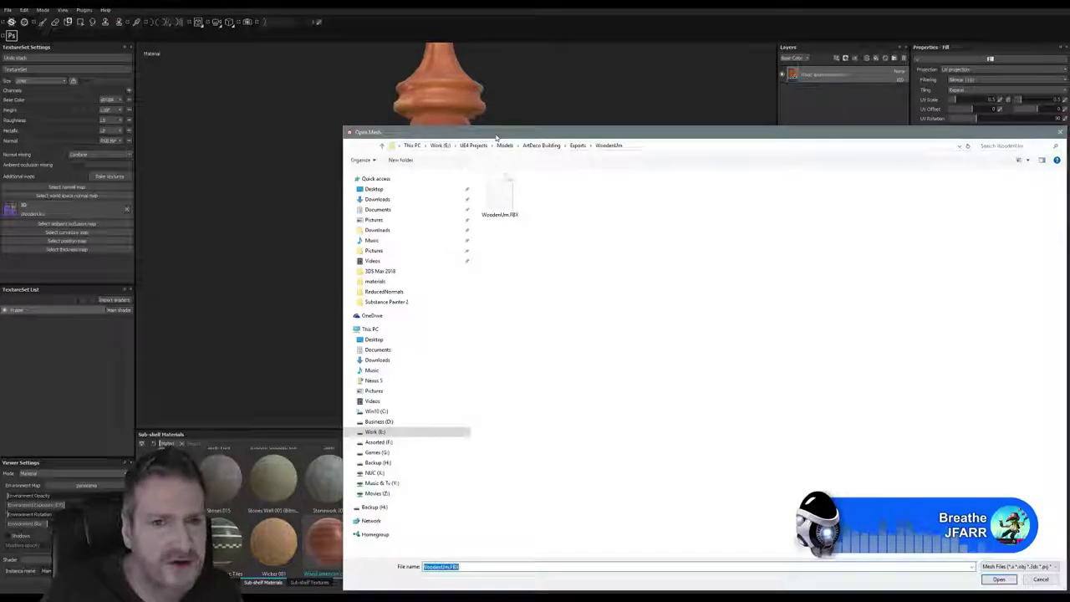
{"action": "left_click_drag", "start_coordinate": [494, 132], "coordinate": [384, 98]}
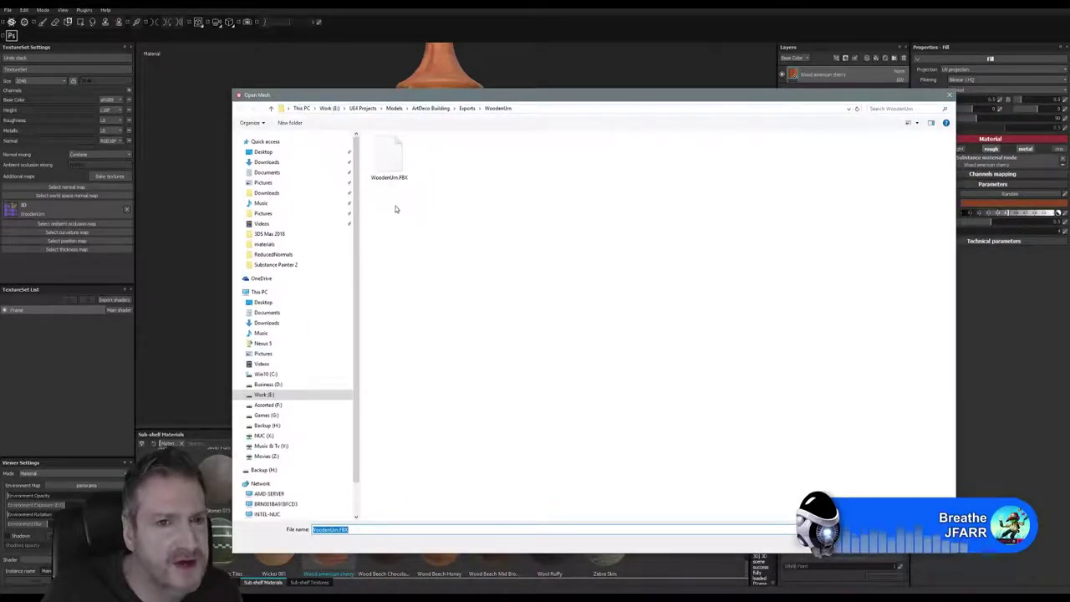
{"action": "double_click", "coordinate": [398, 172]}
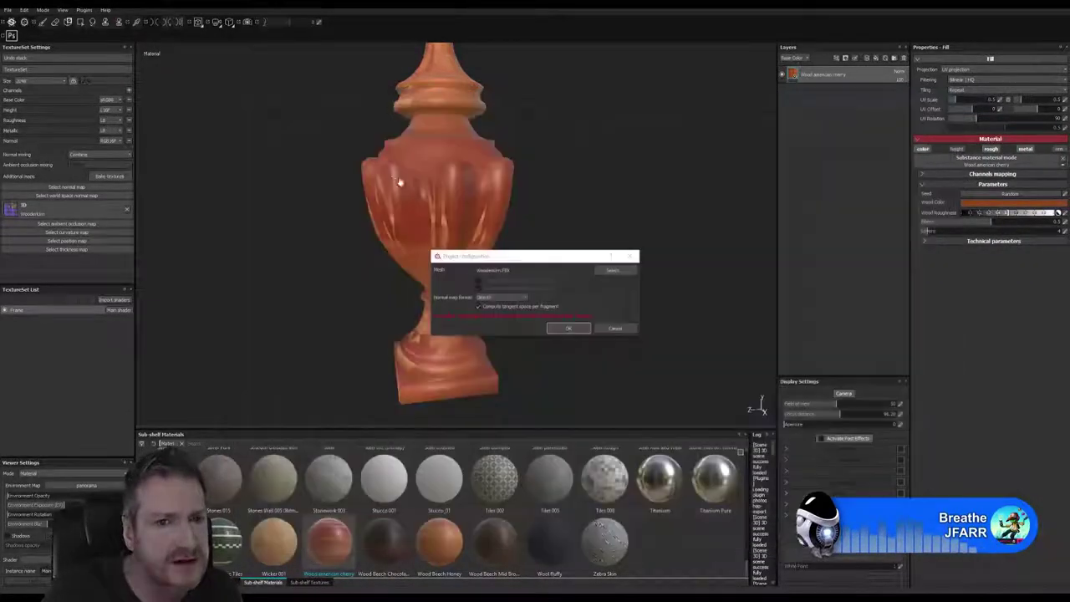
{"action": "left_click", "coordinate": [570, 329]}
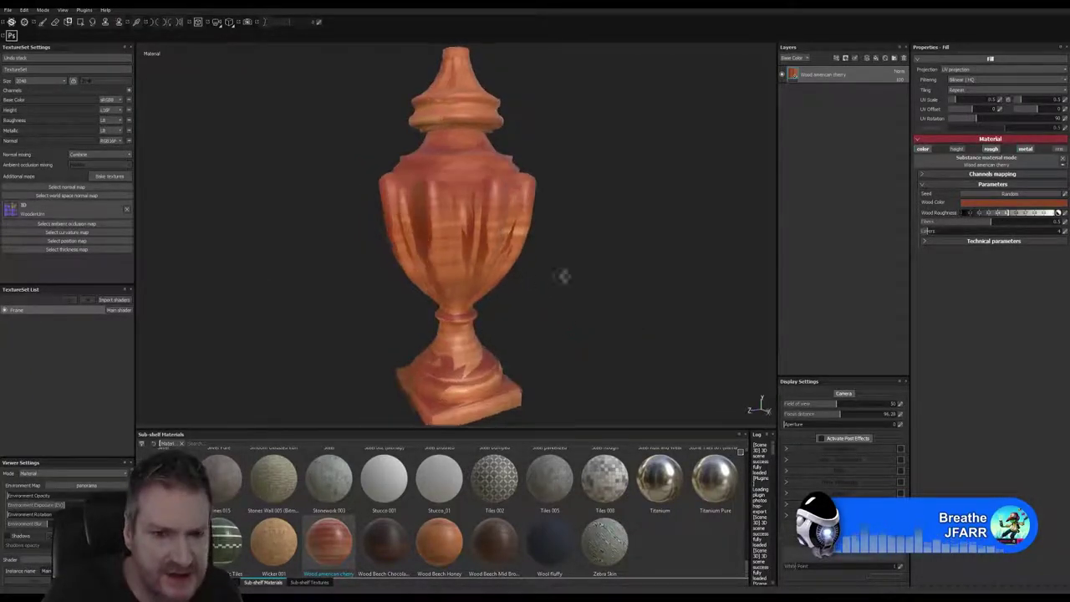
Examine the cherry wood texture on the urn's lid, body and base from all sides.
{"action": "left_click_drag", "start_coordinate": [574, 272], "coordinate": [557, 238], "text": "alt"}
{"action": "left_click_drag", "start_coordinate": [411, 189], "coordinate": [506, 219], "text": "alt"}
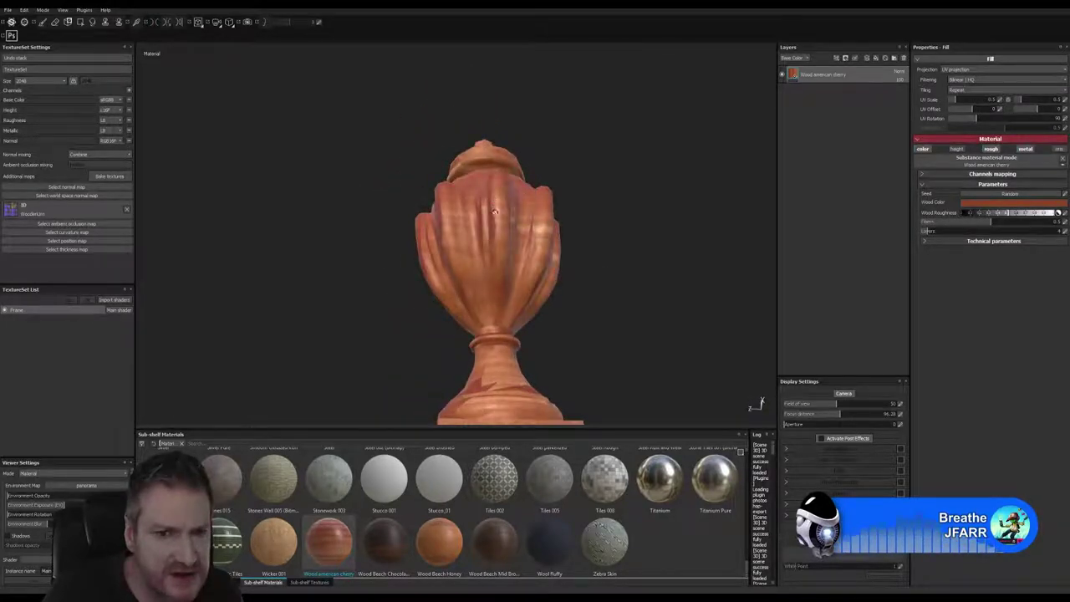
{"action": "left_click_drag", "start_coordinate": [436, 250], "coordinate": [703, 247], "text": "alt"}
{"action": "left_click_drag", "start_coordinate": [510, 295], "coordinate": [821, 309], "text": "alt"}
{"action": "left_click_drag", "start_coordinate": [390, 256], "coordinate": [367, 263], "text": "alt"}
{"action": "scroll", "coordinate": [373, 255], "scroll_direction": "down", "scroll_amount": 4}
{"action": "left_click_drag", "start_coordinate": [391, 224], "coordinate": [479, 255], "text": "alt"}
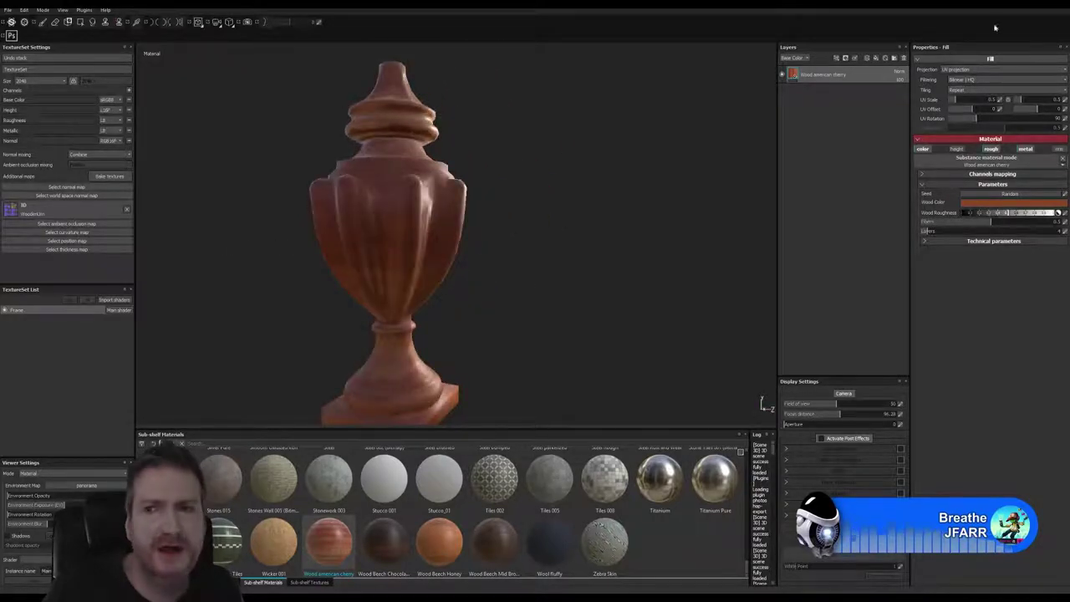
Switch to Unreal Editor and place the SqrRailComp and SqrRailIronwork static meshes in the level.
{"action": "left_click", "coordinate": [1016, 5]}
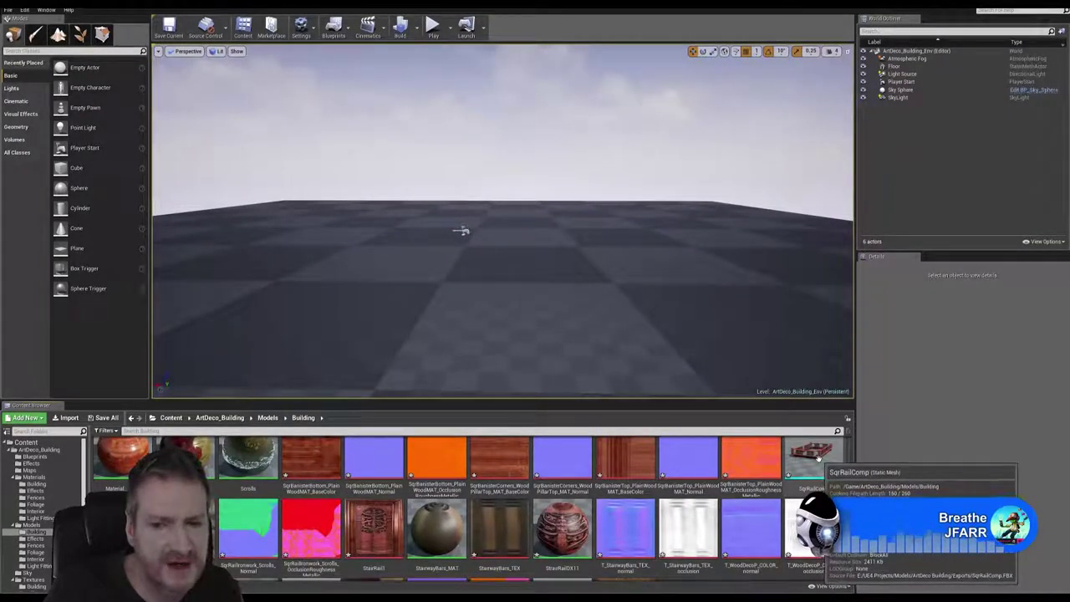
{"action": "left_click_drag", "start_coordinate": [817, 458], "coordinate": [518, 203]}
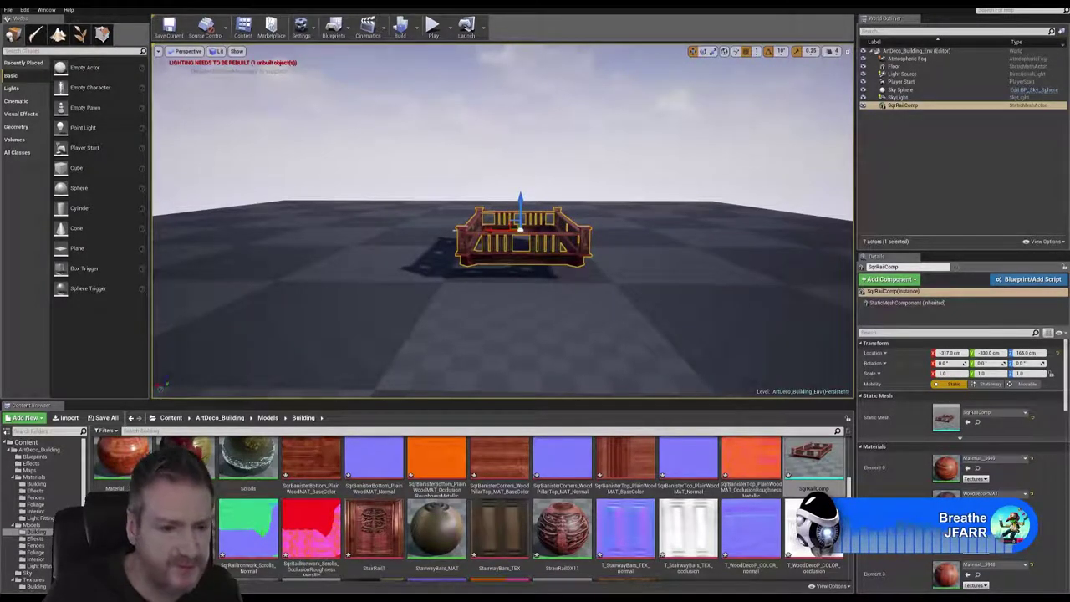
{"action": "left_click_drag", "start_coordinate": [131, 543], "coordinate": [490, 226]}
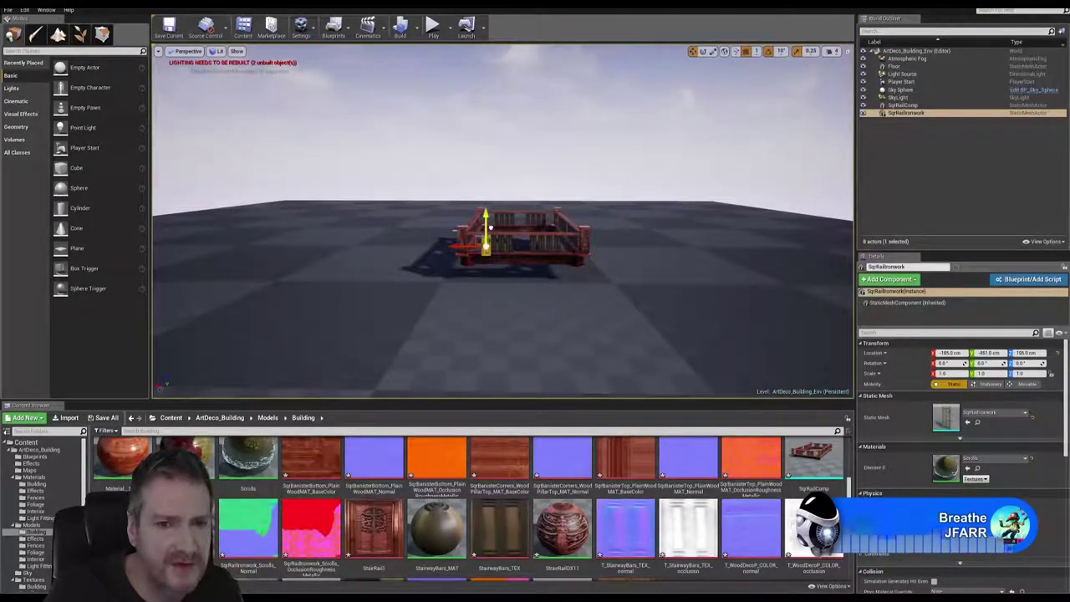
Show the four-viewport layout, select the ironwork panel in front of the railing, and widen the orthographic views.
{"action": "left_click", "coordinate": [847, 53]}
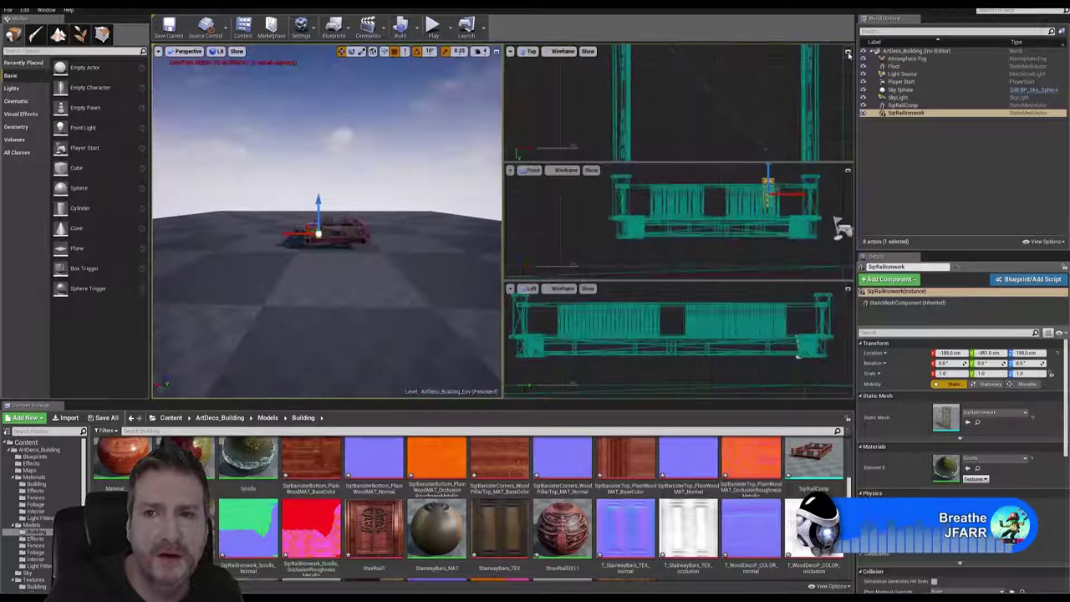
{"action": "right_click", "coordinate": [684, 111]}
{"action": "left_click", "coordinate": [648, 114]}
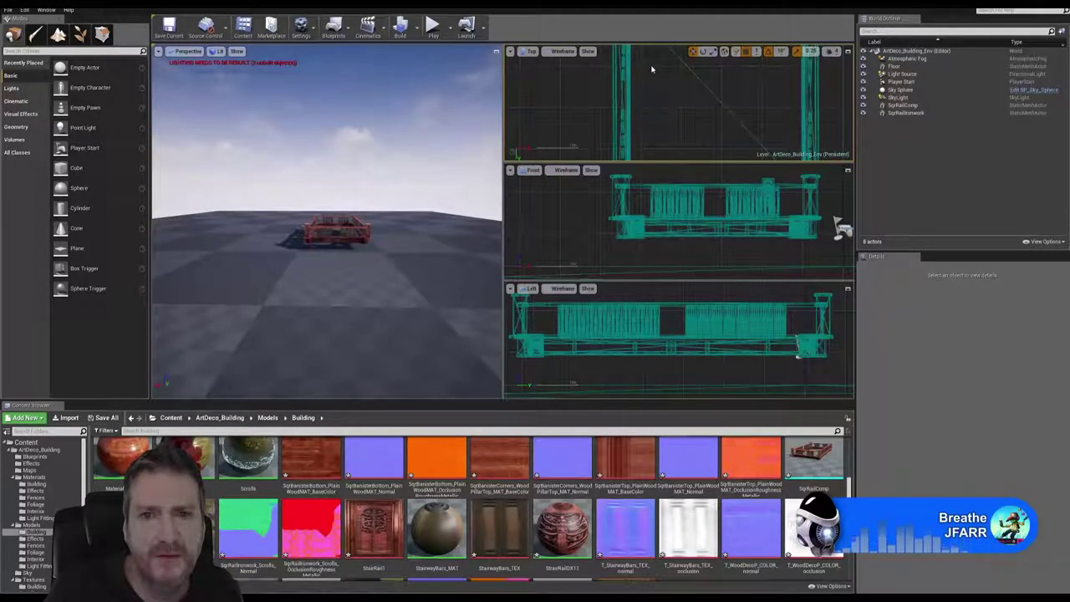
{"action": "mouse_move", "coordinate": [334, 250]}
{"action": "right_mouse_down"}
{"action": "mouse_move", "coordinate": [368, 251]}
{"action": "mouse_move", "coordinate": [326, 250]}
{"action": "right_mouse_up"}
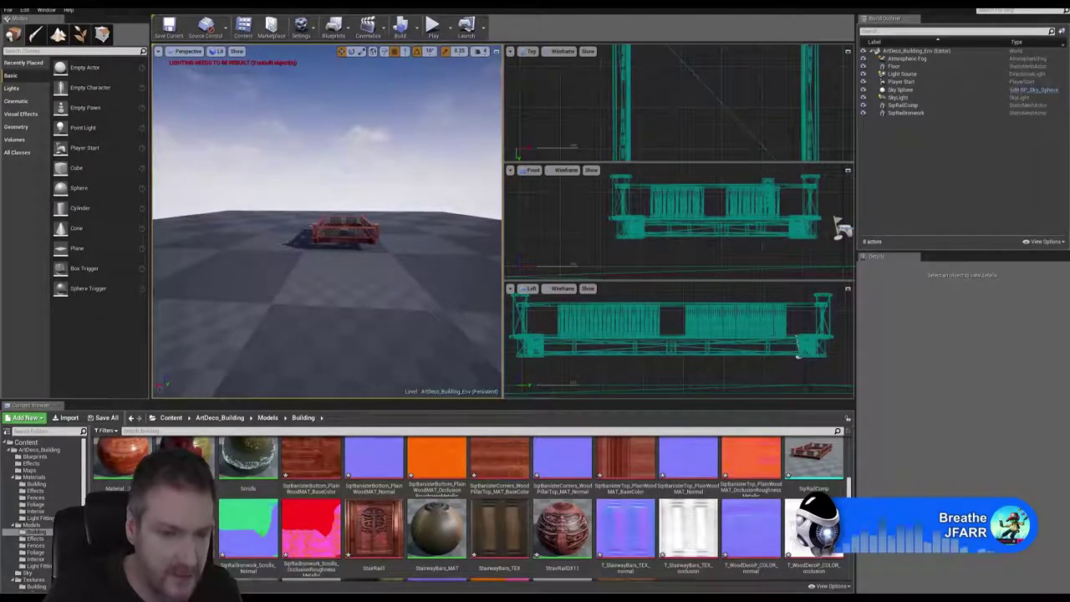
{"action": "key", "text": "w"}
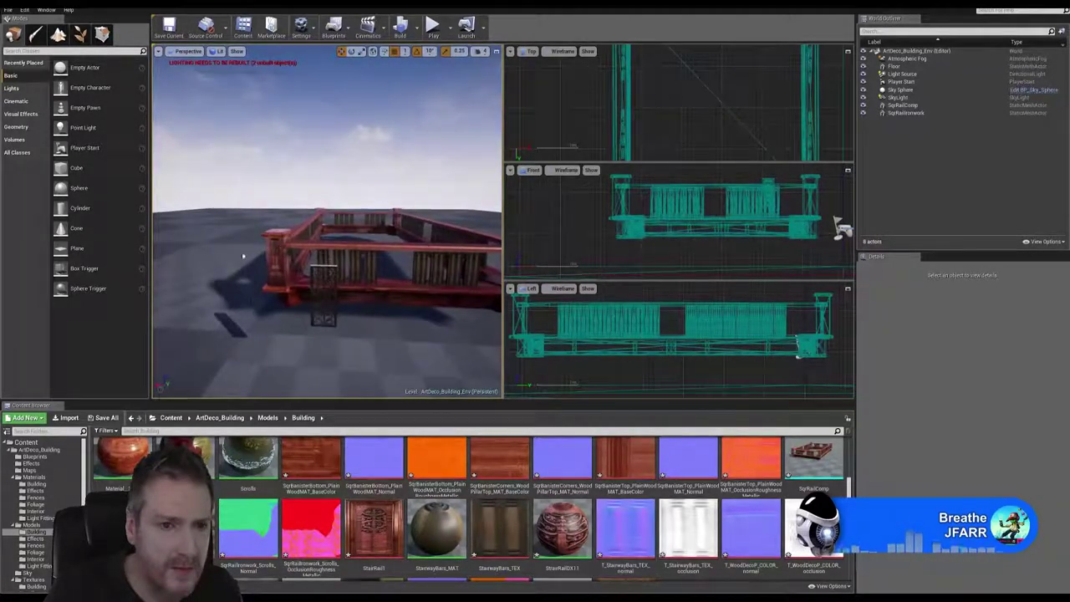
{"action": "left_click", "coordinate": [323, 295]}
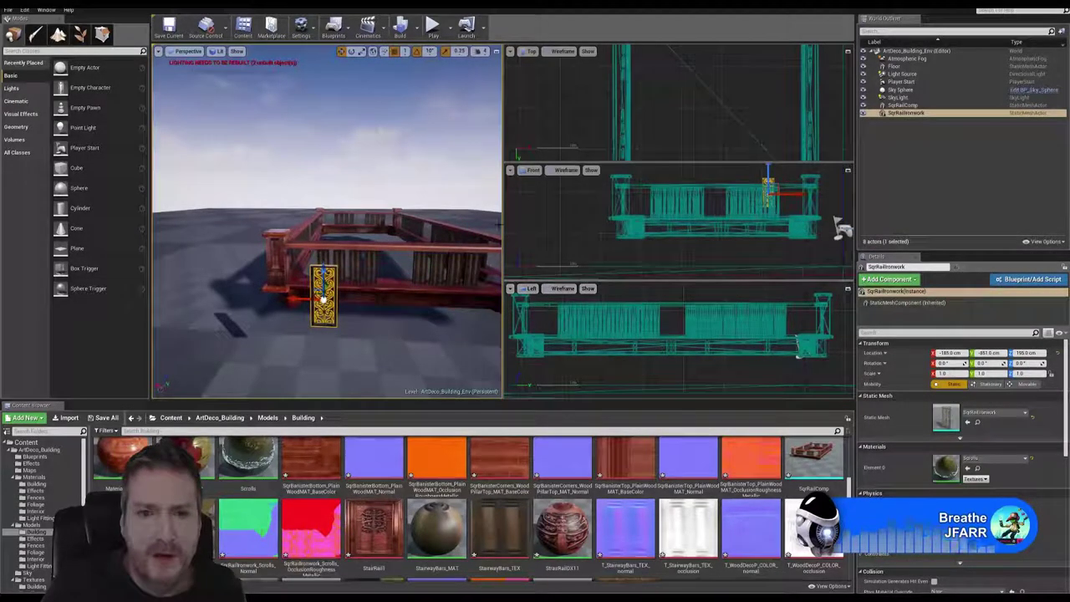
{"action": "left_click_drag", "start_coordinate": [504, 224], "coordinate": [432, 226]}
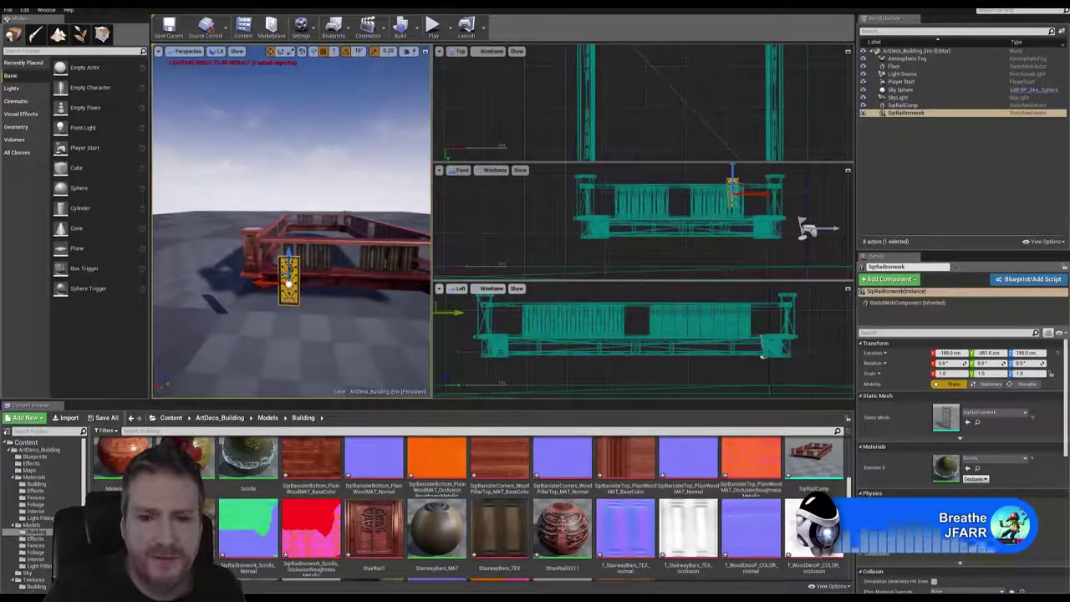
In the maximized Top view, move the ironwork panel into the gap between the railing bars, at X -327 cm and Y -687 cm.
{"action": "left_click", "coordinate": [848, 53]}
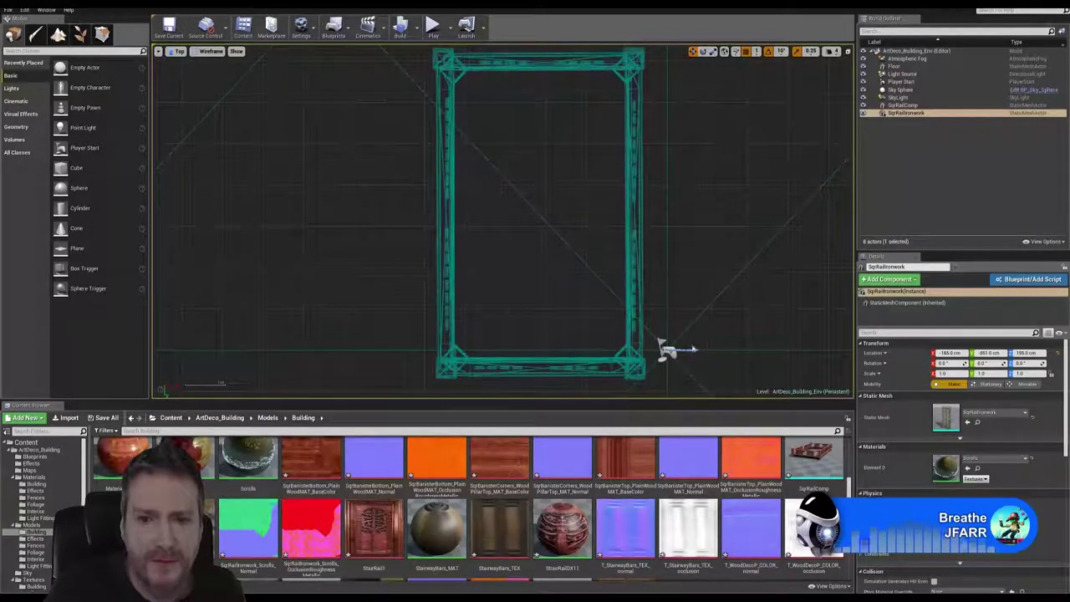
{"action": "right_click_drag", "start_coordinate": [563, 320], "coordinate": [523, 174]}
{"action": "scroll", "coordinate": [524, 175], "scroll_direction": "down", "scroll_amount": 5}
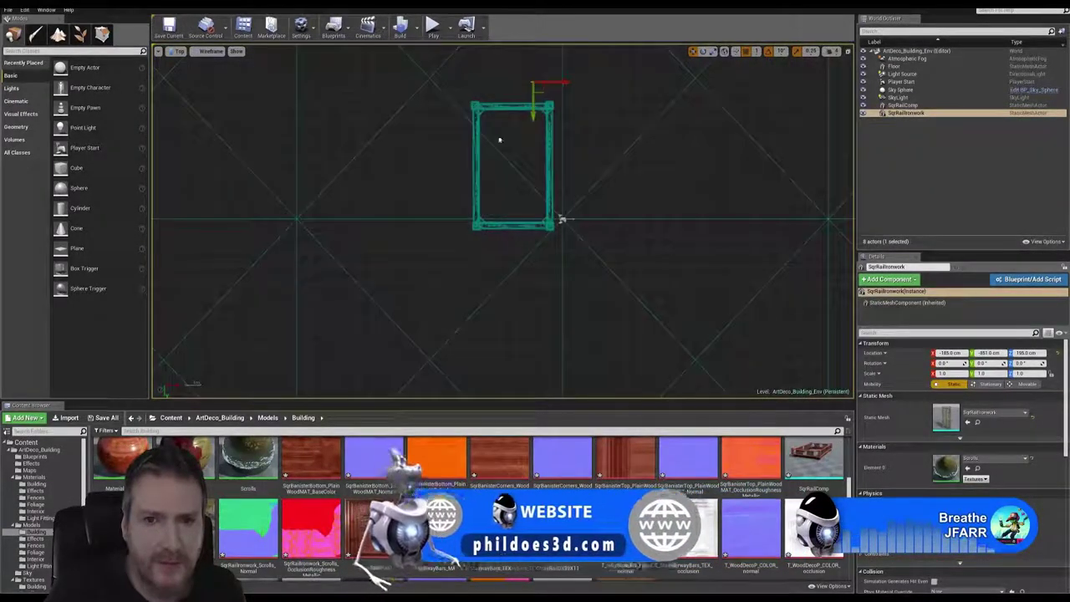
{"action": "right_click_drag", "start_coordinate": [499, 122], "coordinate": [509, 206]}
{"action": "scroll", "coordinate": [543, 204], "scroll_direction": "up", "scroll_amount": 4}
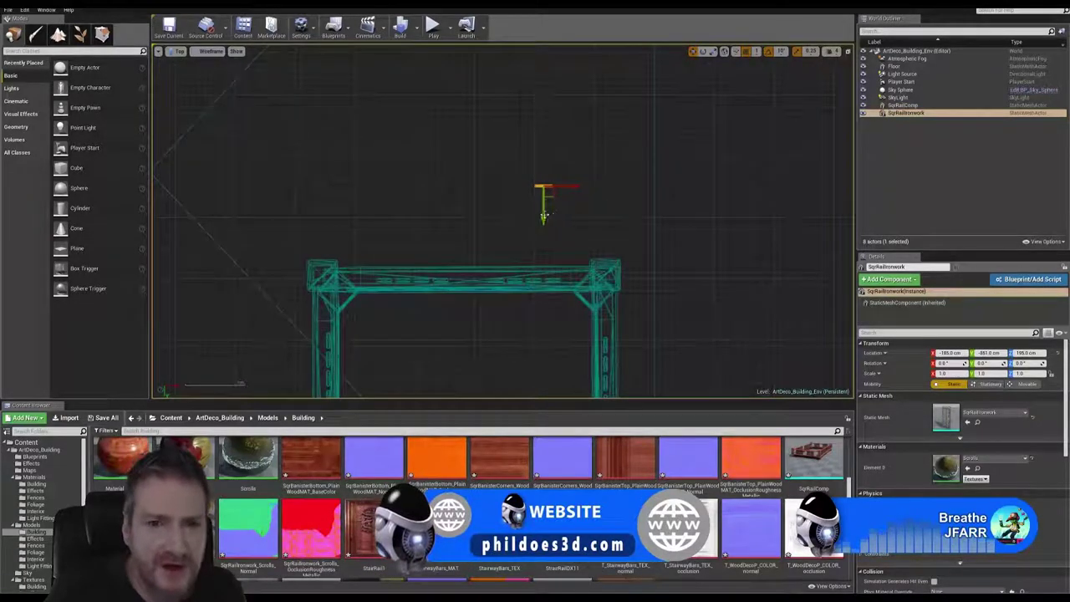
{"action": "left_click_drag", "start_coordinate": [544, 215], "coordinate": [544, 310]}
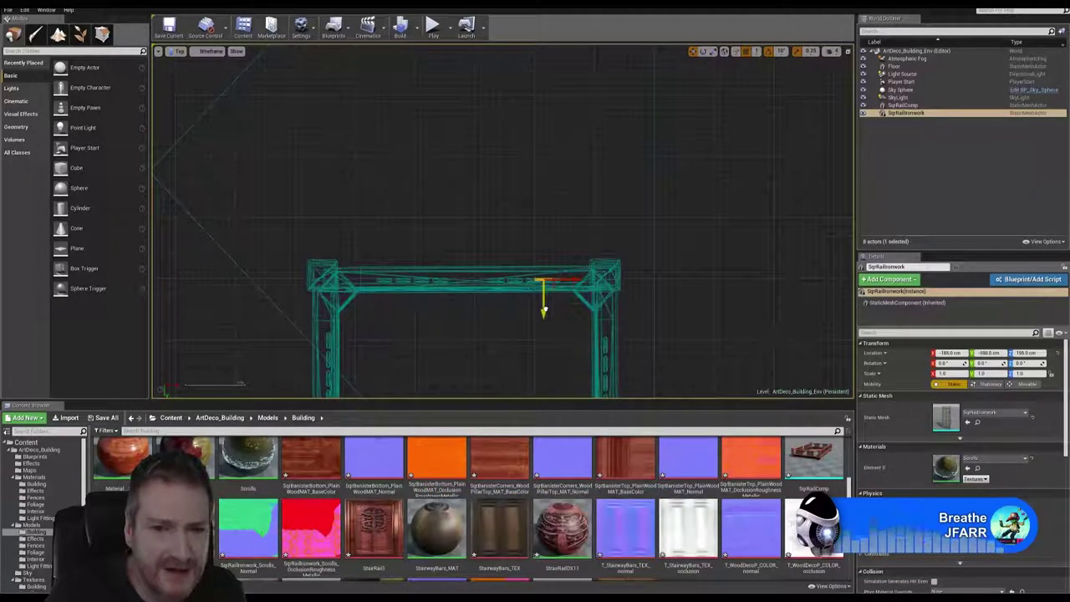
{"action": "scroll", "coordinate": [542, 311], "scroll_direction": "up", "scroll_amount": 5}
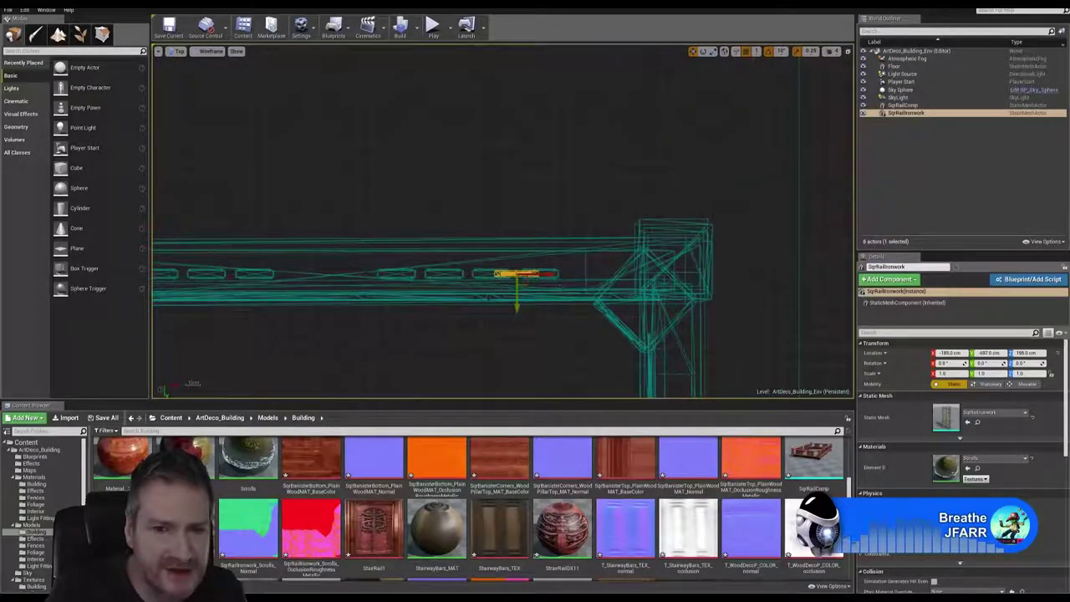
{"action": "left_click_drag", "start_coordinate": [533, 274], "coordinate": [318, 274]}
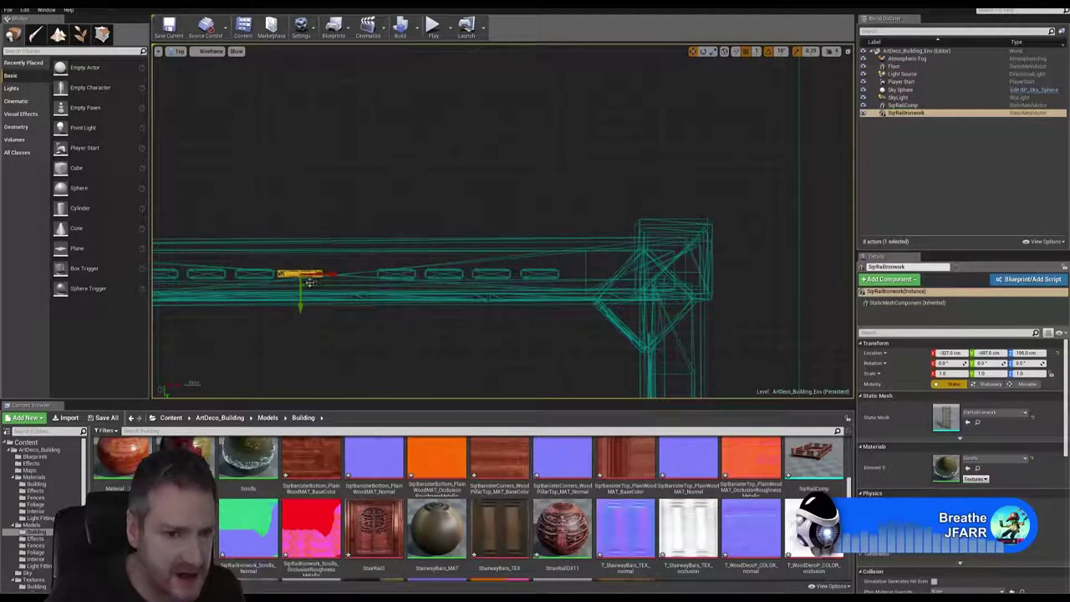
Duplicate the ironwork panel and place the copy directly beside the original, at X -298 cm and Y -687 cm.
{"action": "right_click", "coordinate": [292, 278]}
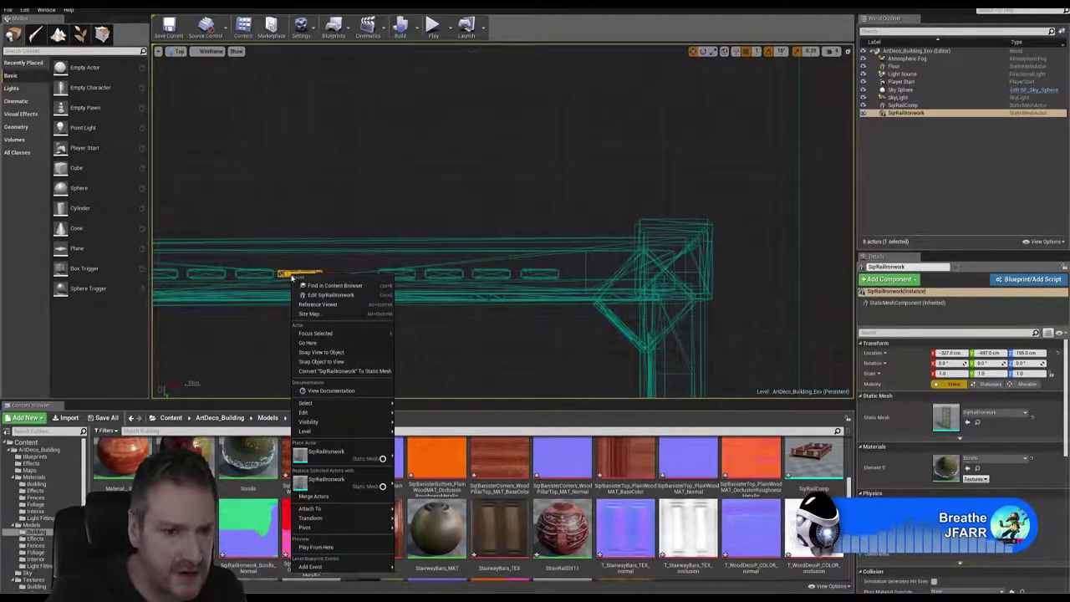
{"action": "mouse_move", "coordinate": [368, 414]}
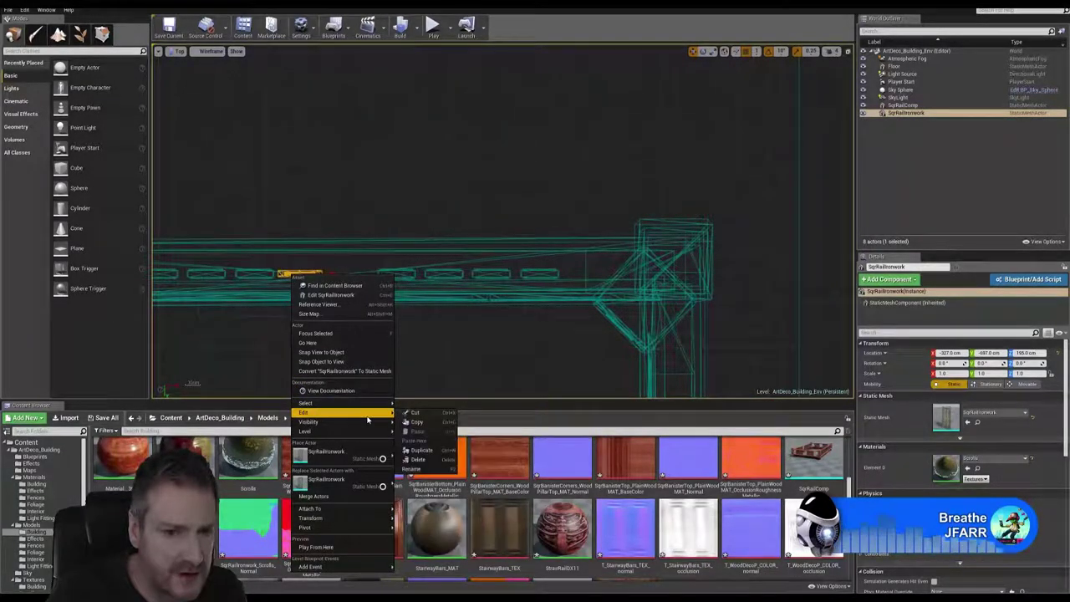
{"action": "left_click", "coordinate": [421, 450]}
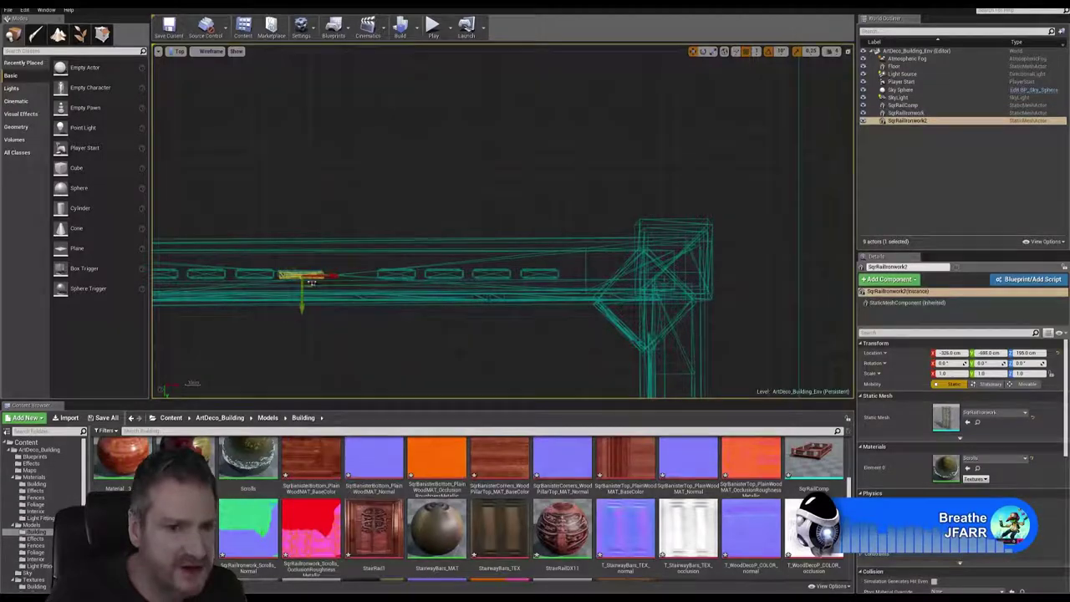
{"action": "left_click_drag", "start_coordinate": [322, 278], "coordinate": [368, 279]}
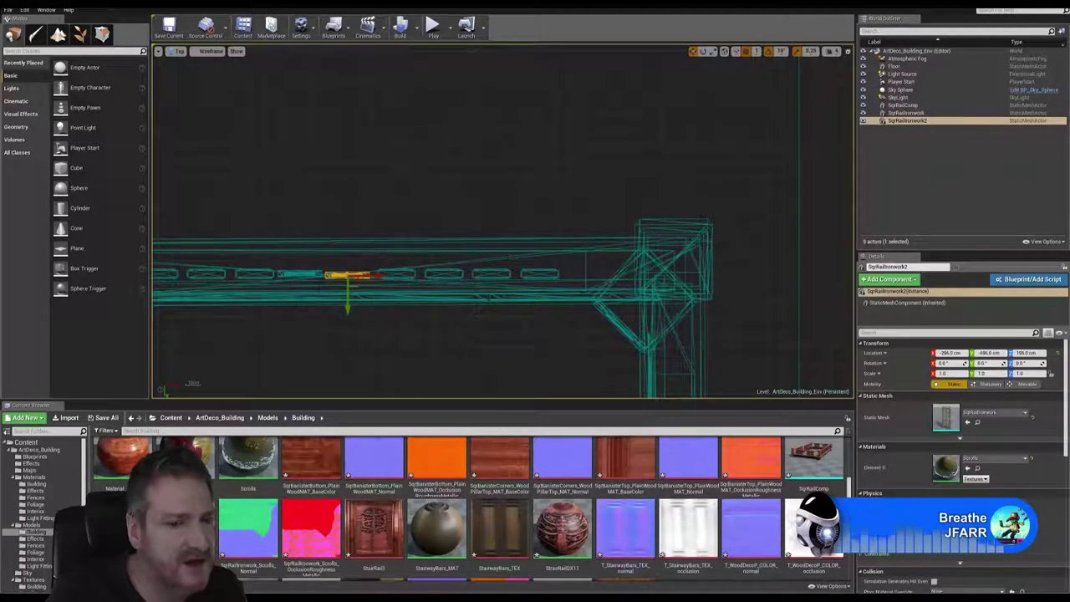
{"action": "scroll", "coordinate": [305, 276], "scroll_direction": "up", "scroll_amount": 4}
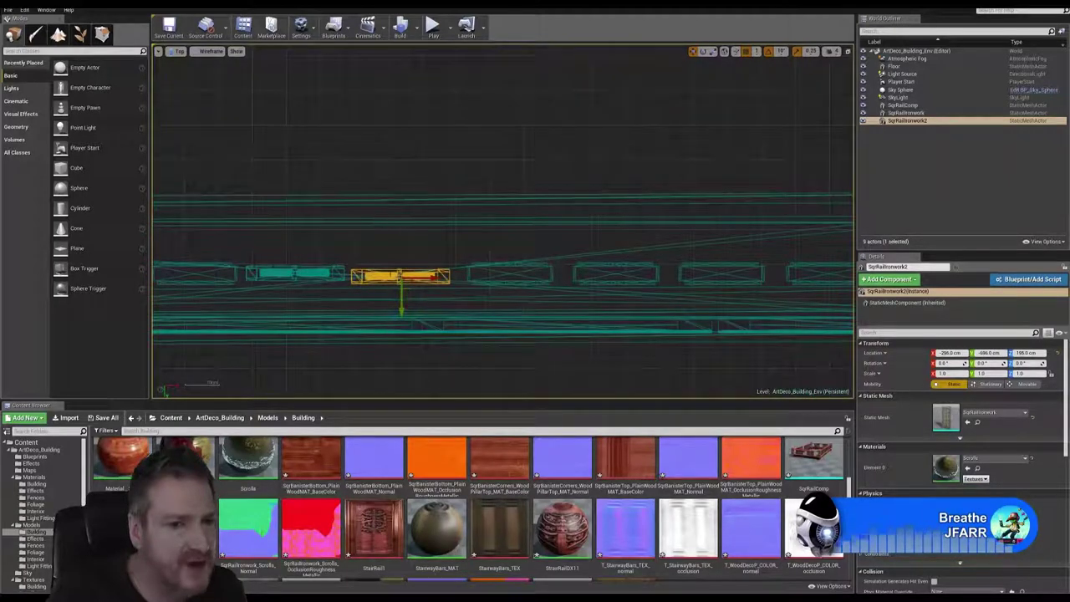
{"action": "left_click_drag", "start_coordinate": [401, 298], "coordinate": [404, 295]}
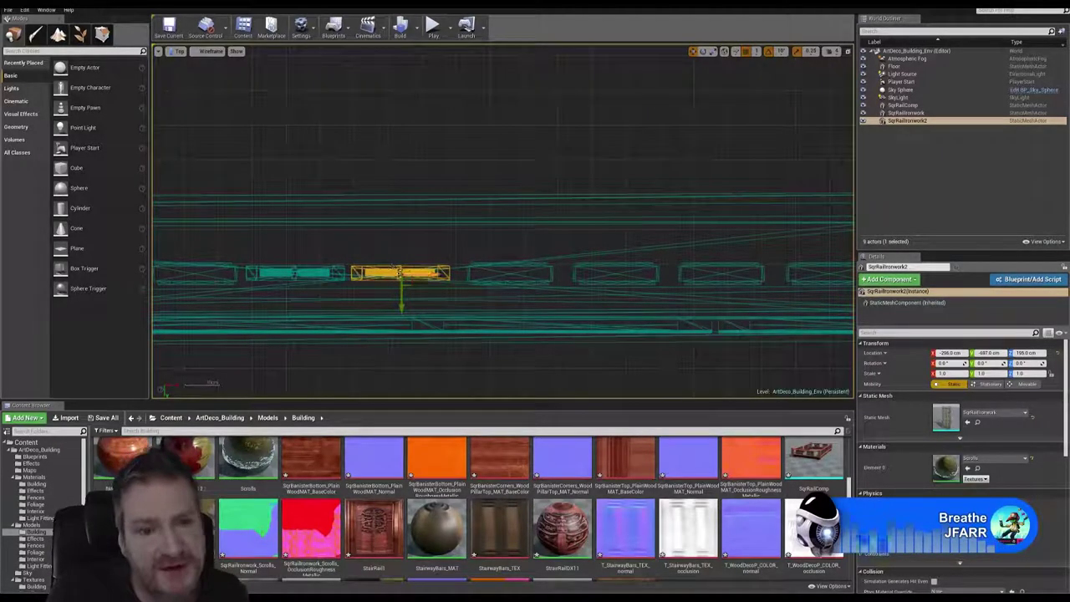
{"action": "left_click_drag", "start_coordinate": [424, 275], "coordinate": [419, 276]}
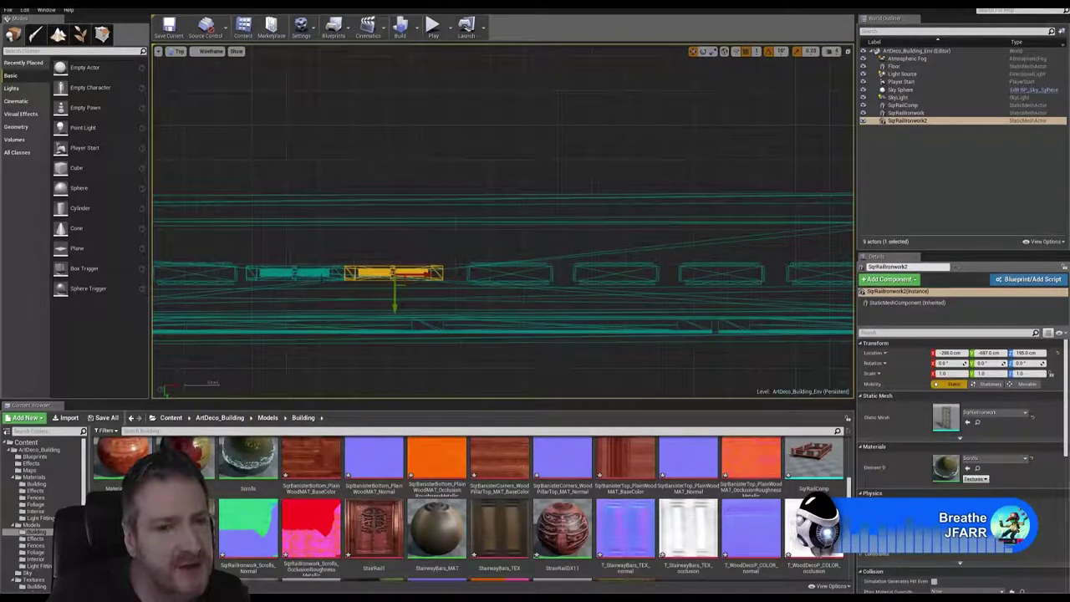
Add the original ironwork panel to the selection and shift both slightly along X to centre them in the gap.
{"action": "left_click", "coordinate": [313, 275], "text": "ctrl"}
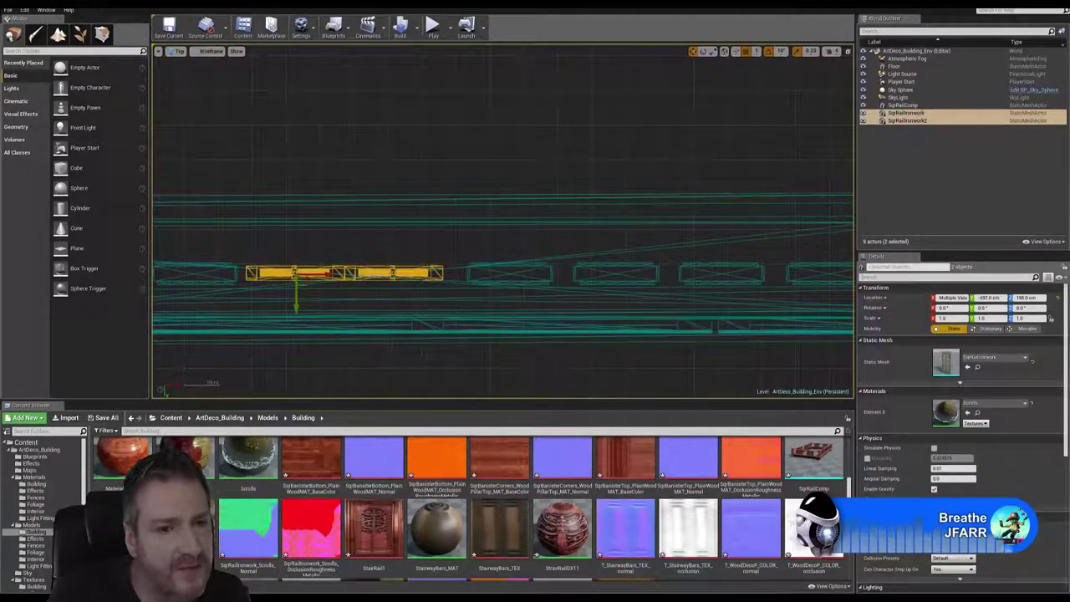
{"action": "left_click_drag", "start_coordinate": [321, 274], "coordinate": [326, 273]}
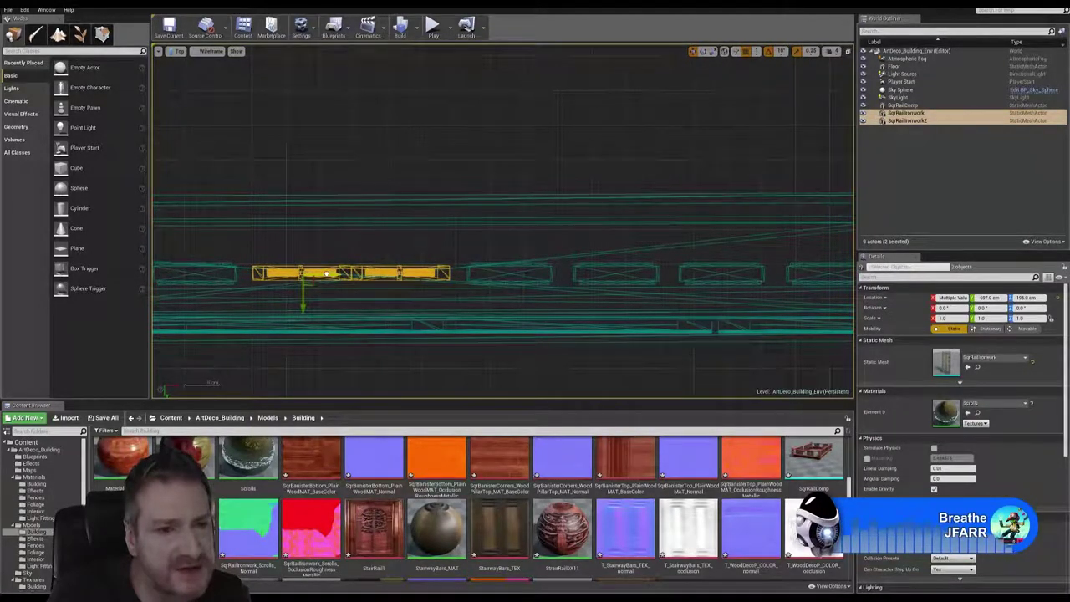
In the maximized Front view, lower both ironwork panels into the railing opening, at Z 170 cm.
{"action": "left_click", "coordinate": [846, 51]}
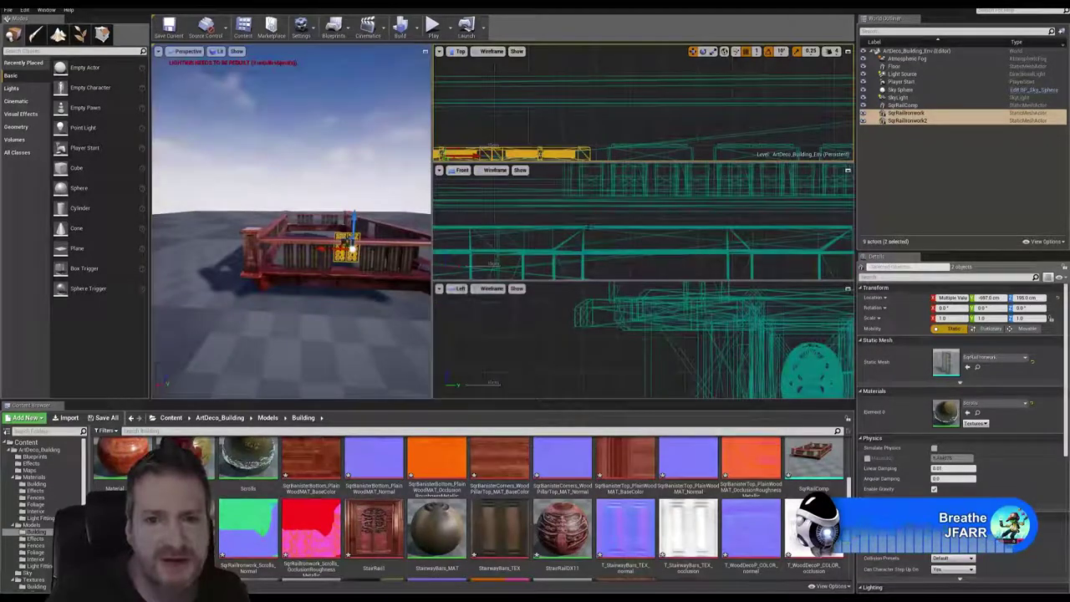
{"action": "right_click_drag", "start_coordinate": [625, 349], "coordinate": [520, 334]}
{"action": "scroll", "coordinate": [657, 375], "scroll_direction": "down", "scroll_amount": 5}
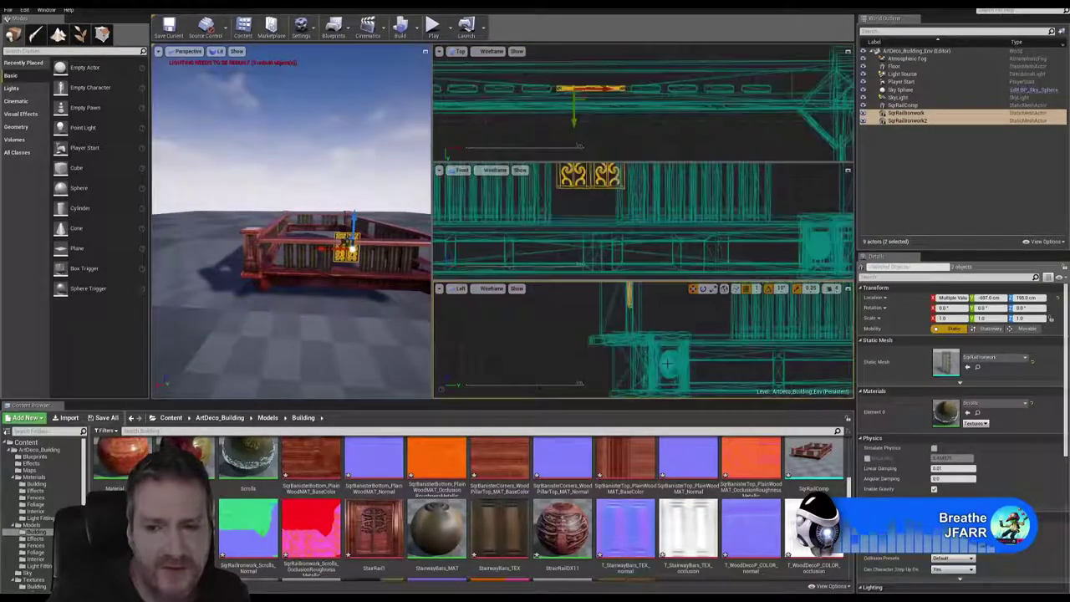
{"action": "scroll", "coordinate": [846, 241], "scroll_direction": "down", "scroll_amount": 2}
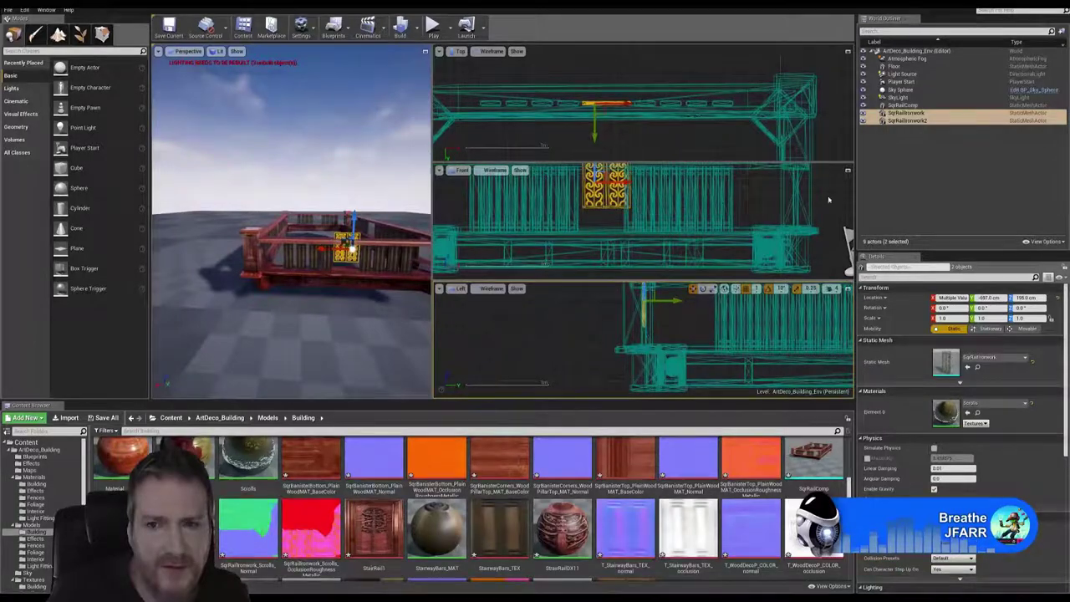
{"action": "left_click", "coordinate": [847, 170]}
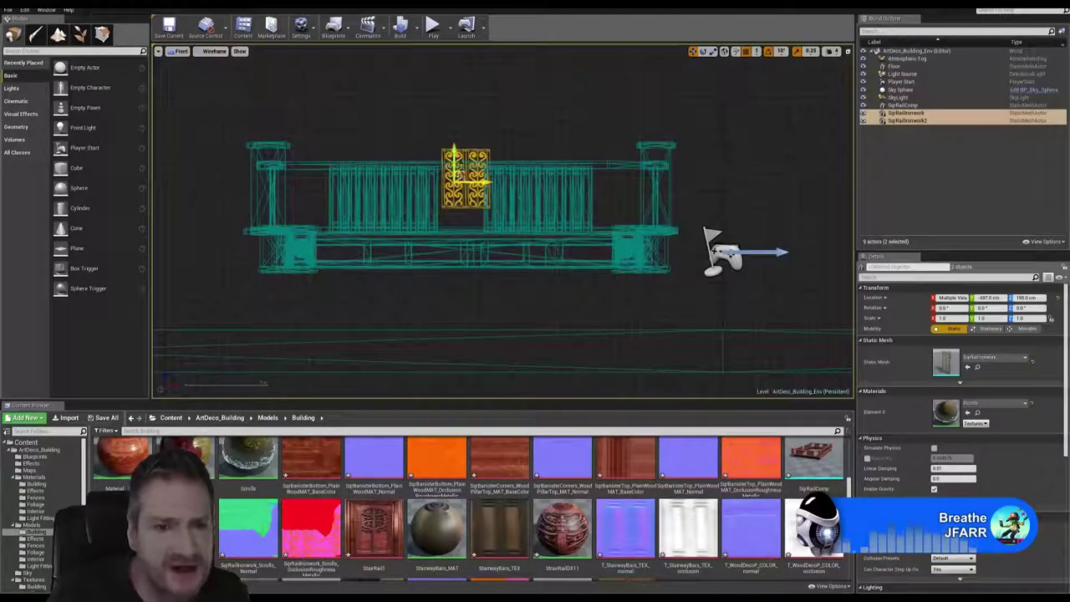
{"action": "key", "text": "f"}
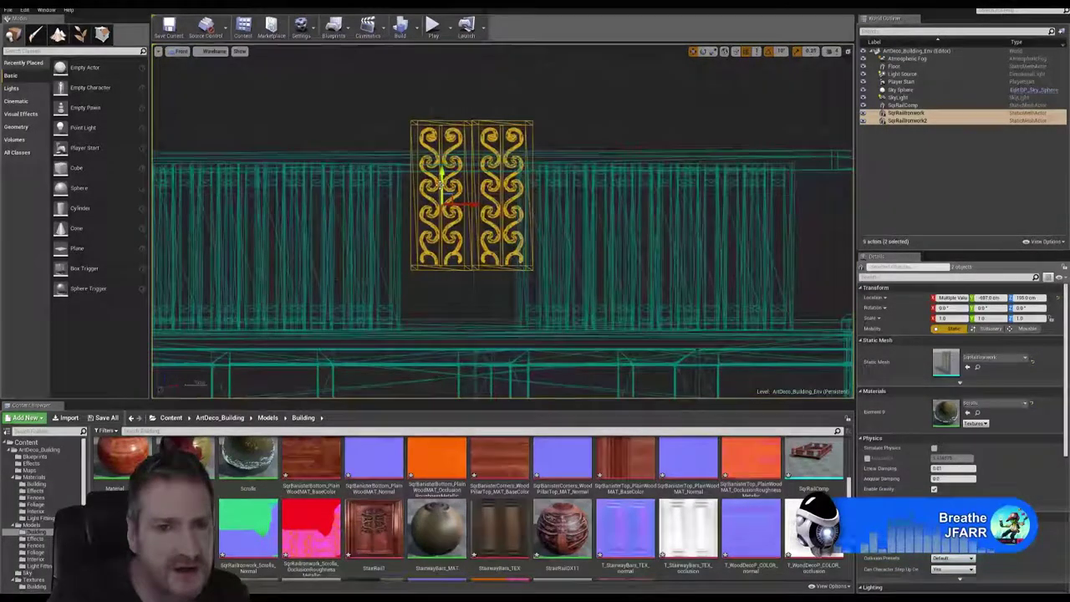
{"action": "left_click_drag", "start_coordinate": [440, 184], "coordinate": [435, 241]}
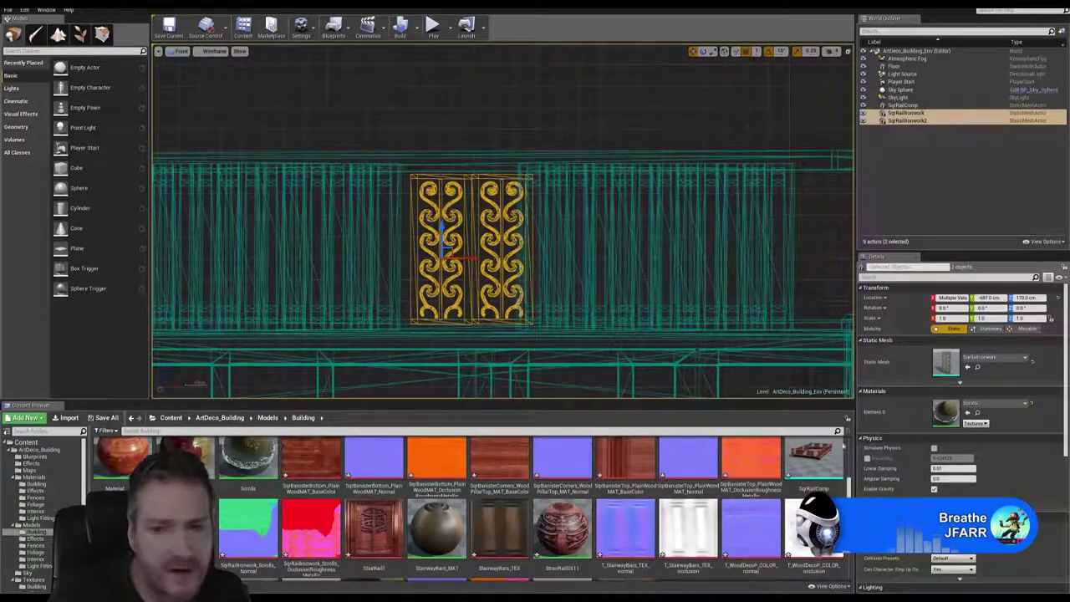
In the maximized Perspective view, raise the ironwork pair to Z 172 cm and check how it fits under the handrail.
{"action": "left_click", "coordinate": [846, 52]}
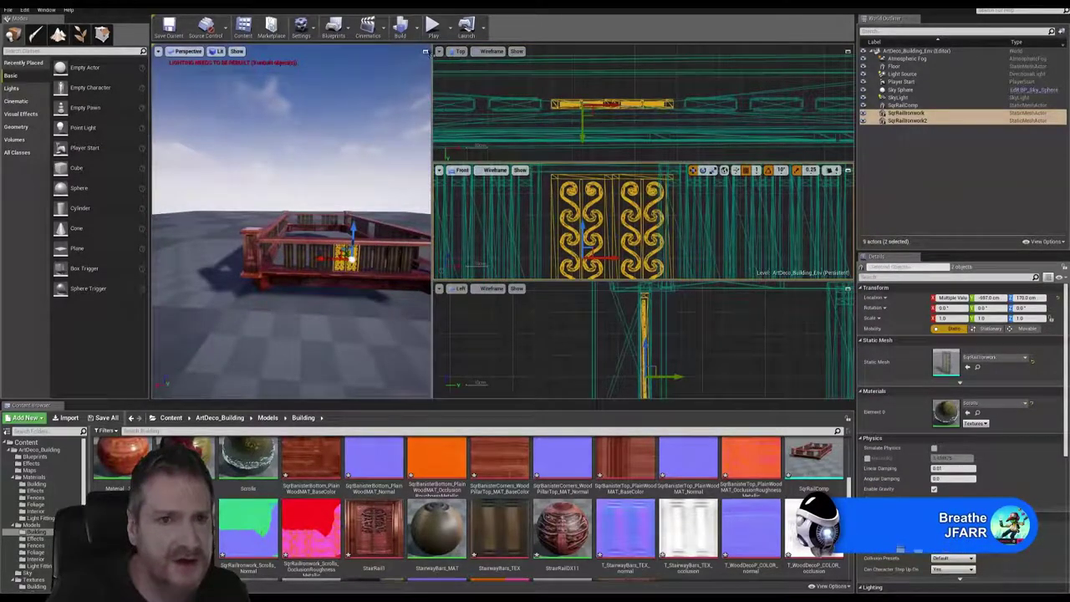
{"action": "left_click", "coordinate": [425, 51]}
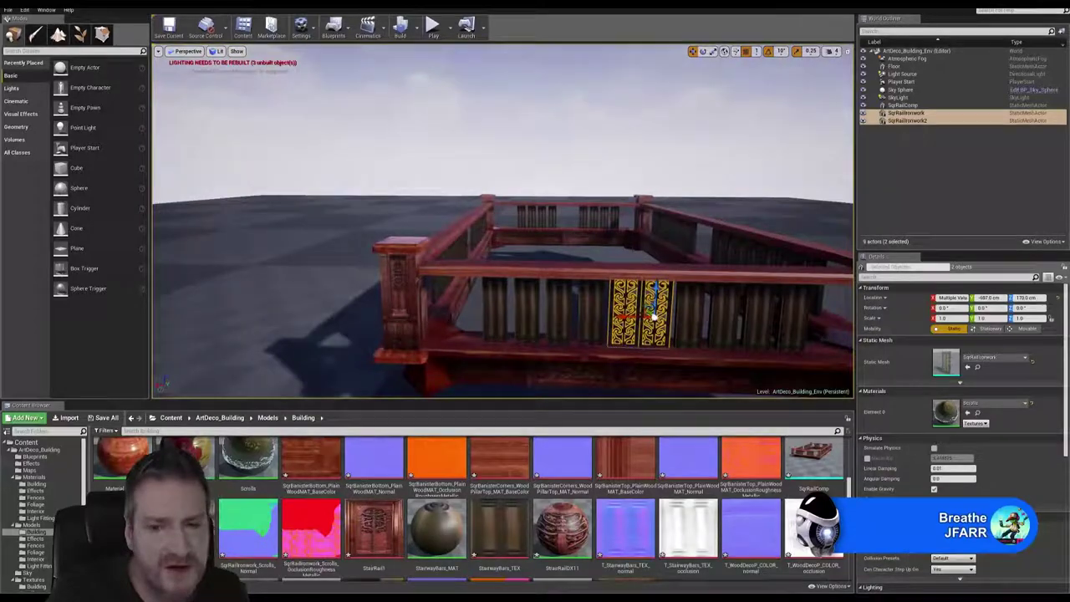
{"action": "mouse_move", "coordinate": [323, 271]}
{"action": "right_mouse_down"}
{"action": "mouse_move", "coordinate": [292, 301]}
{"action": "mouse_move", "coordinate": [377, 272]}
{"action": "mouse_move", "coordinate": [310, 271]}
{"action": "mouse_move", "coordinate": [322, 275]}
{"action": "mouse_move", "coordinate": [317, 322]}
{"action": "mouse_move", "coordinate": [331, 271]}
{"action": "mouse_move", "coordinate": [318, 251]}
{"action": "mouse_move", "coordinate": [322, 305]}
{"action": "mouse_move", "coordinate": [323, 250]}
{"action": "mouse_move", "coordinate": [328, 270]}
{"action": "right_mouse_up"}
{"action": "key", "text": "w"}
{"action": "left_click_drag", "start_coordinate": [569, 181], "coordinate": [575, 173]}
{"action": "mouse_move", "coordinate": [575, 173]}
{"action": "right_mouse_down"}
{"action": "mouse_move", "coordinate": [575, 209]}
{"action": "mouse_move", "coordinate": [535, 205]}
{"action": "mouse_move", "coordinate": [530, 171]}
{"action": "mouse_move", "coordinate": [562, 178]}
{"action": "right_mouse_up"}
{"action": "key", "text": "s"}
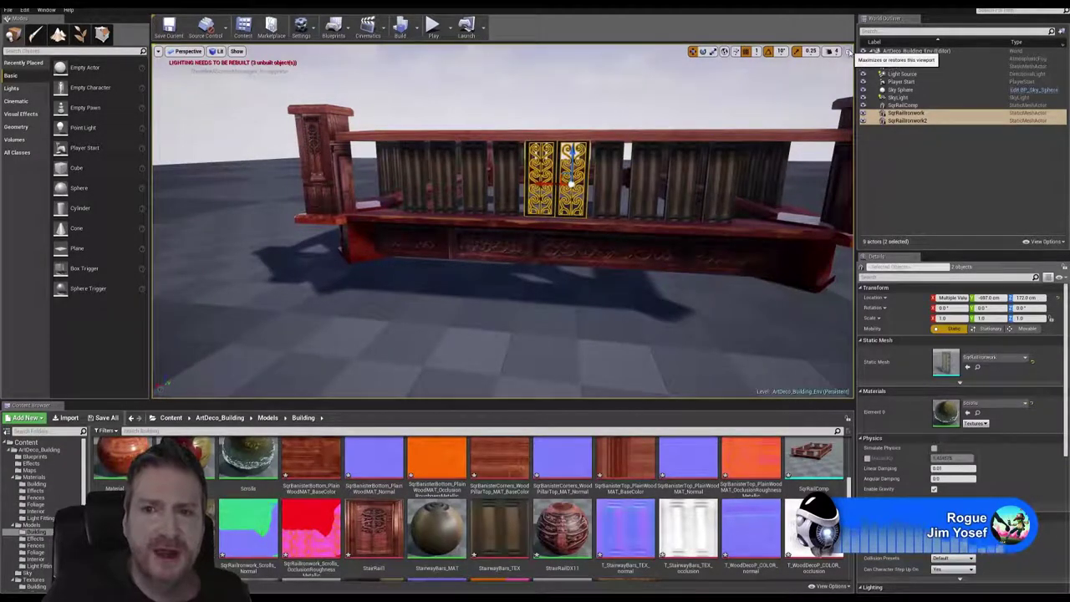
Maximize the Top view and frame the railing side that holds the selected ironwork pair.
{"action": "left_click", "coordinate": [836, 51]}
{"action": "right_click", "coordinate": [703, 87]}
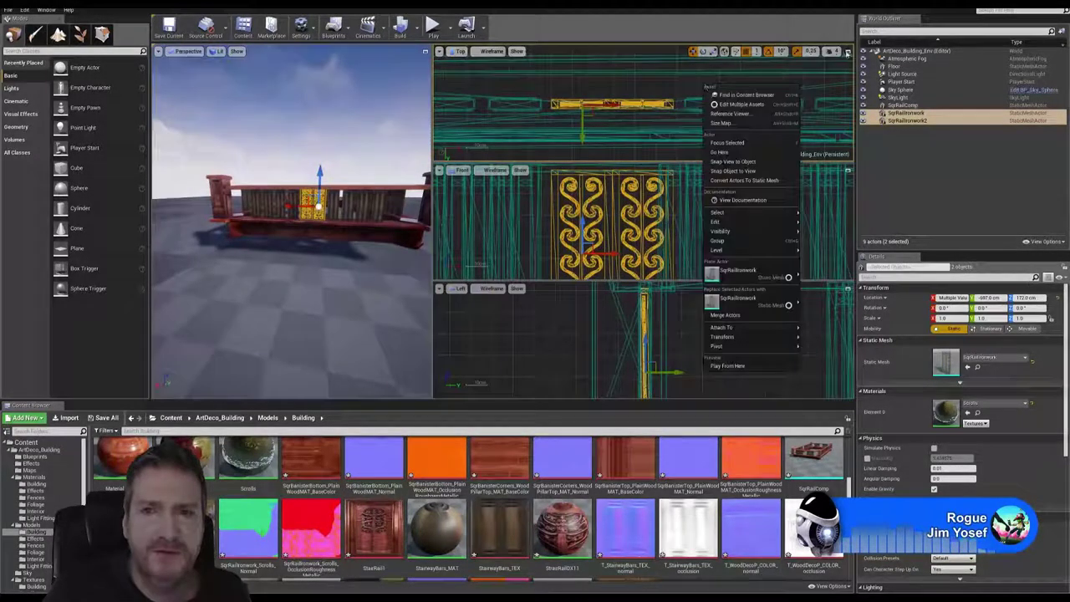
{"action": "left_click", "coordinate": [749, 147]}
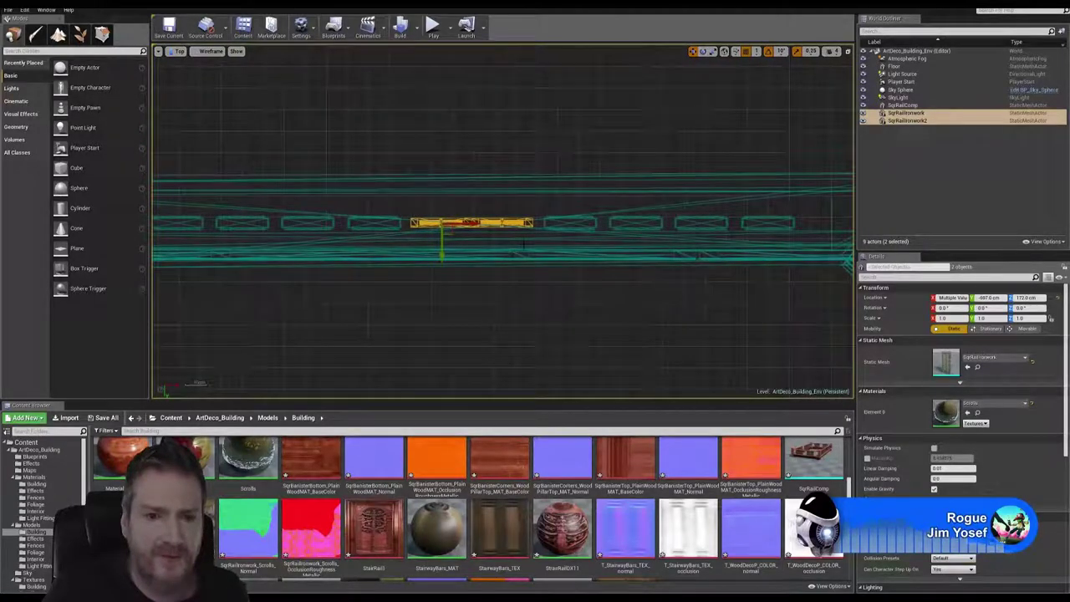
{"action": "mouse_move", "coordinate": [519, 303]}
{"action": "right_mouse_down"}
{"action": "mouse_move", "coordinate": [394, 314]}
{"action": "mouse_move", "coordinate": [504, 304]}
{"action": "right_mouse_up"}
{"action": "scroll", "coordinate": [506, 310], "scroll_direction": "down", "scroll_amount": 5}
{"action": "left_click_drag", "start_coordinate": [506, 318], "coordinate": [508, 323], "text": "alt"}
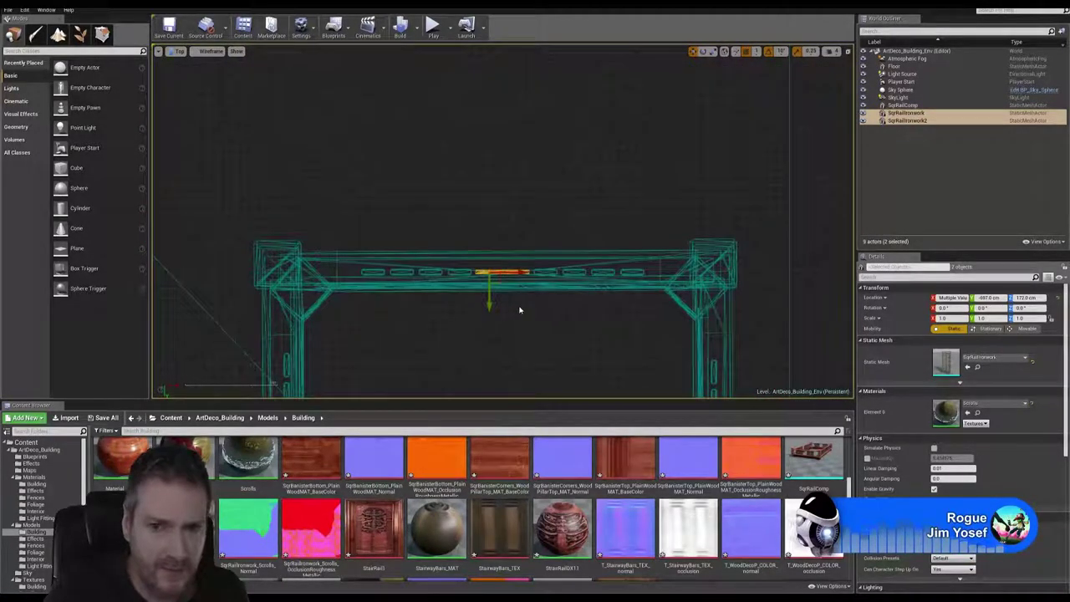
{"action": "scroll", "coordinate": [519, 309], "scroll_direction": "up", "scroll_amount": 4}
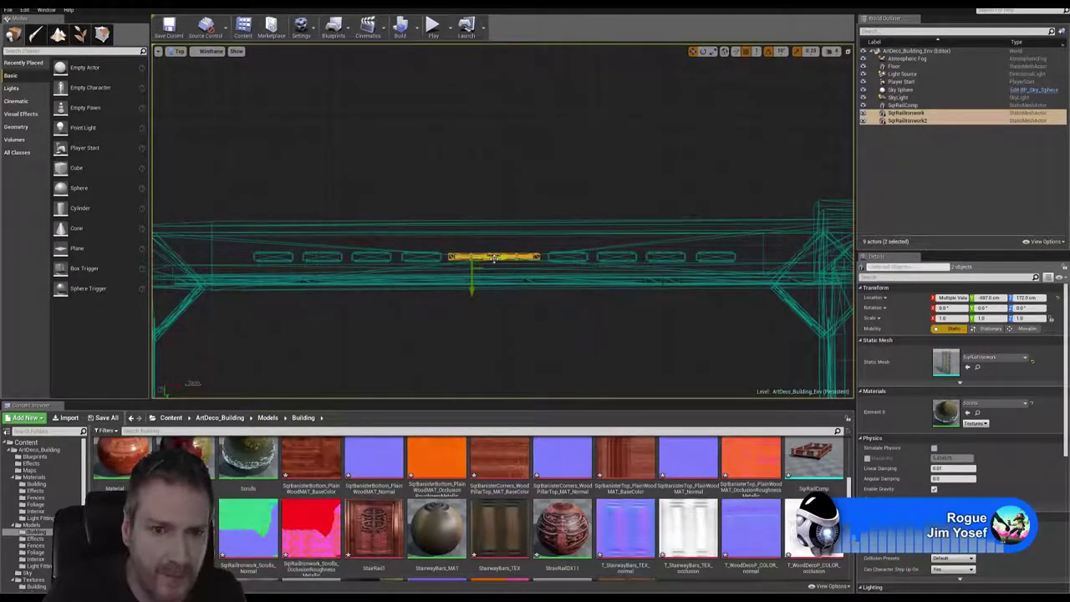
{"action": "left_click_drag", "start_coordinate": [494, 261], "coordinate": [543, 261], "text": "shift"}
{"action": "left_click", "coordinate": [25, 10]}
{"action": "left_click", "coordinate": [41, 27]}
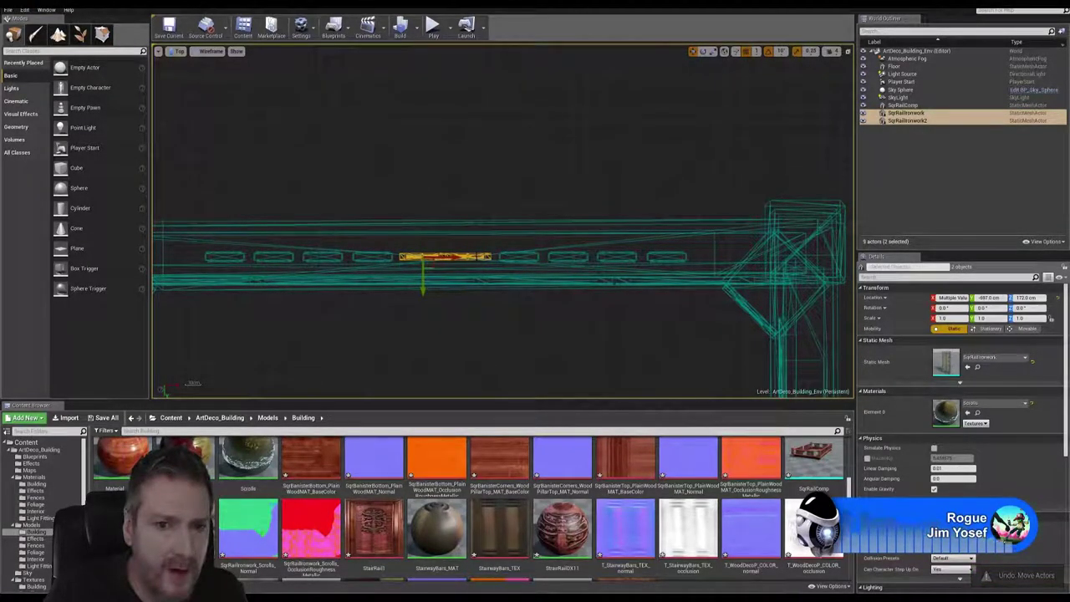
Duplicate the ironwork pair and move the copies along X to the corner-post end of the railing side, at Y -687 cm.
{"action": "right_click", "coordinate": [479, 258]}
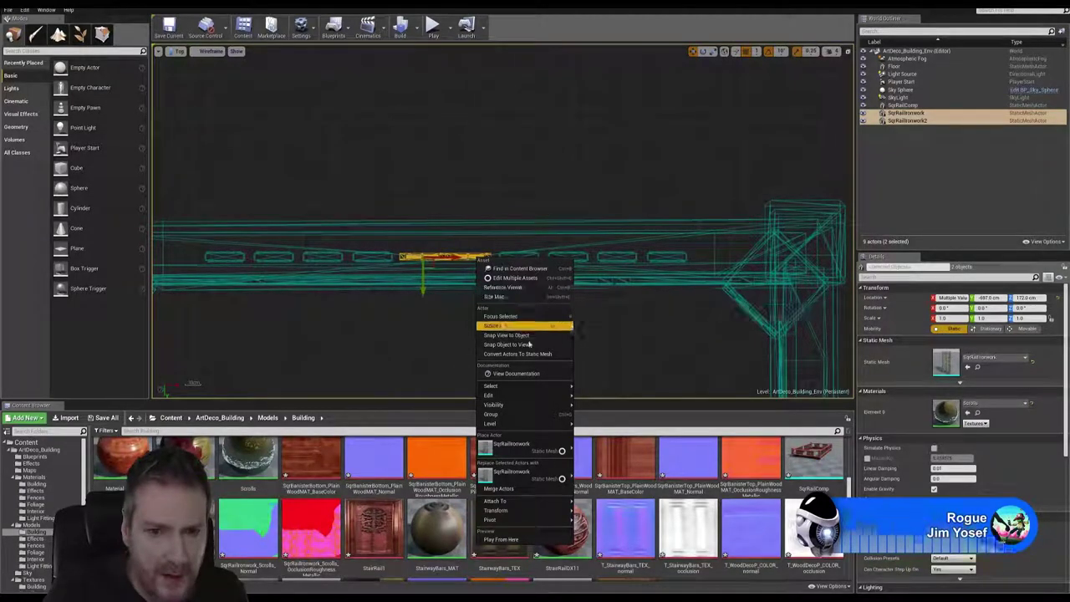
{"action": "mouse_move", "coordinate": [535, 394]}
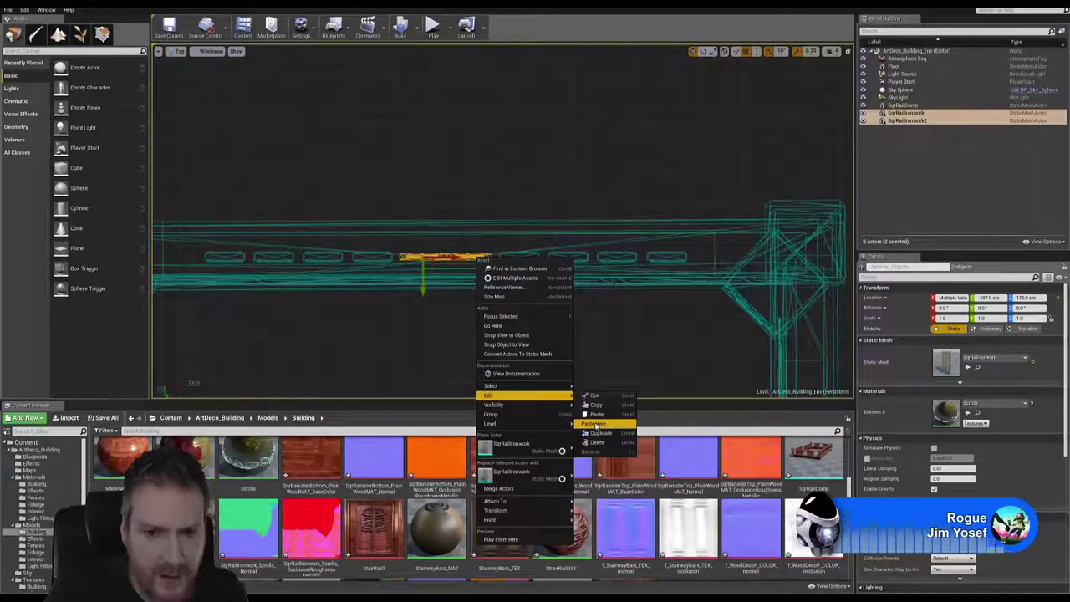
{"action": "left_click", "coordinate": [595, 424]}
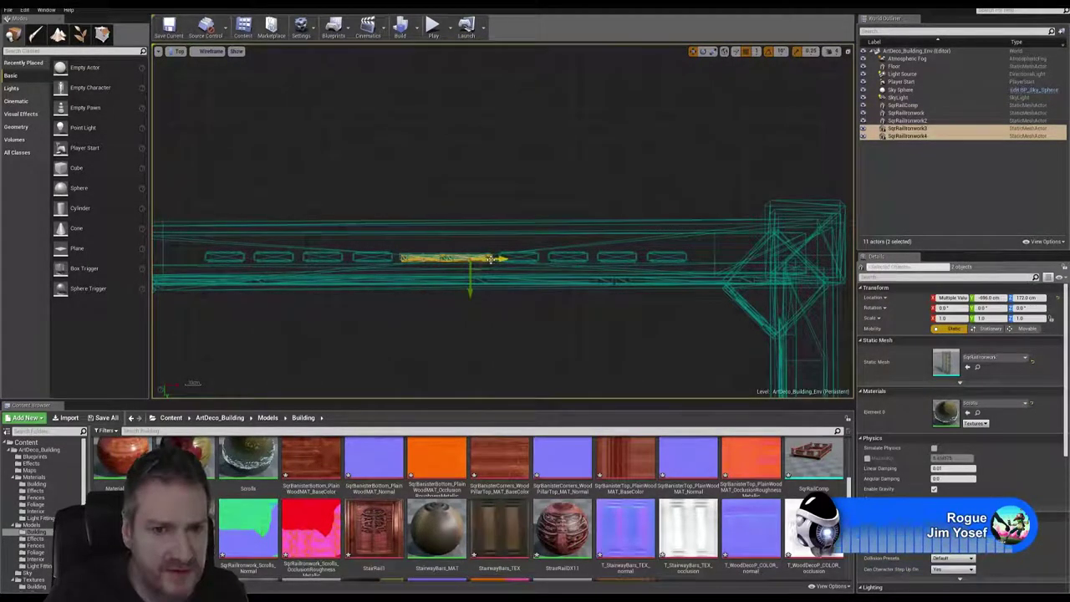
{"action": "left_click_drag", "start_coordinate": [493, 259], "coordinate": [781, 246]}
{"action": "scroll", "coordinate": [781, 268], "scroll_direction": "up", "scroll_amount": 2}
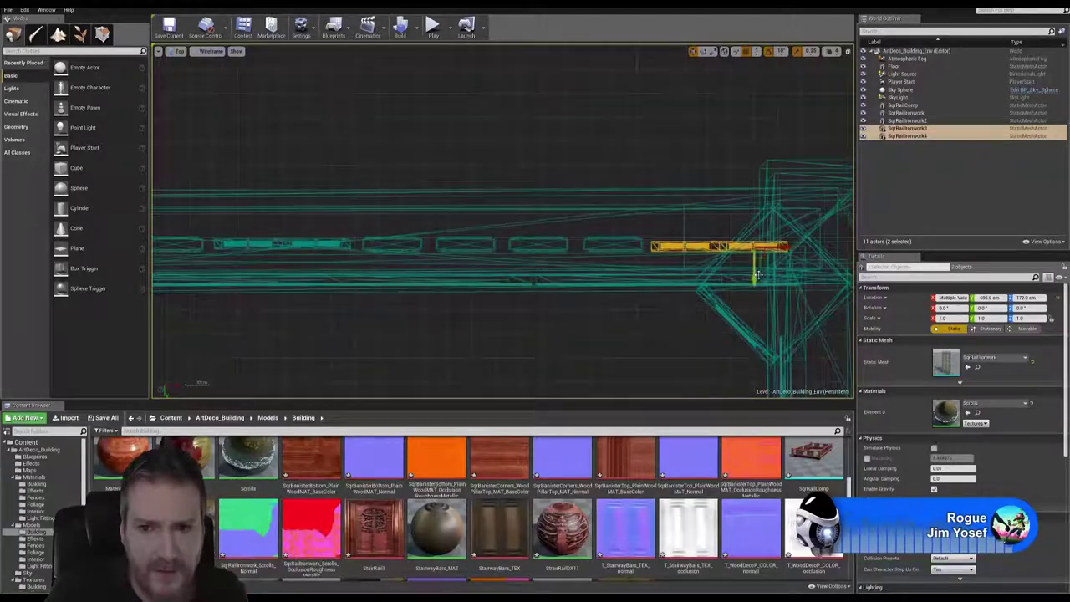
{"action": "left_click_drag", "start_coordinate": [753, 272], "coordinate": [754, 270]}
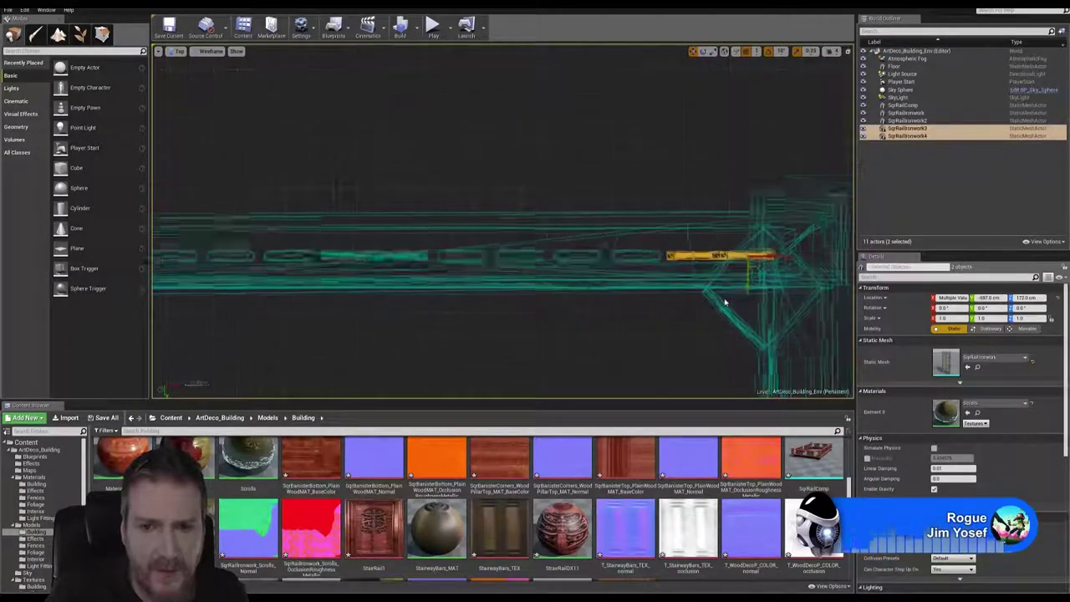
Duplicate the end ironwork pair and move the copies to the opposite corner post on the same railing side, at Y -687 cm.
{"action": "scroll", "coordinate": [725, 302], "scroll_direction": "down", "scroll_amount": 1}
{"action": "right_click", "coordinate": [700, 267]}
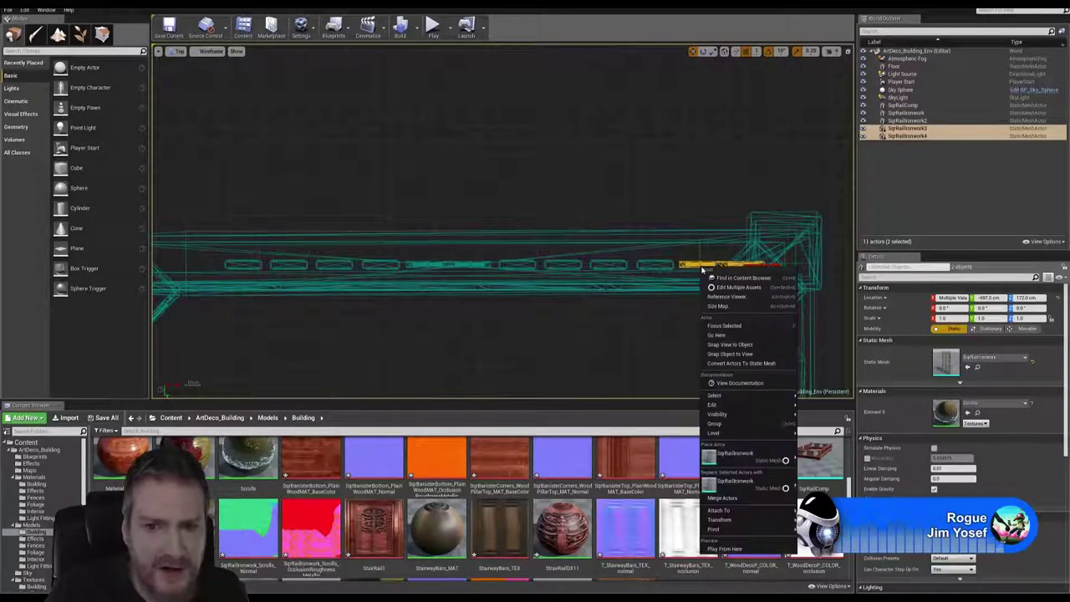
{"action": "mouse_move", "coordinate": [752, 405]}
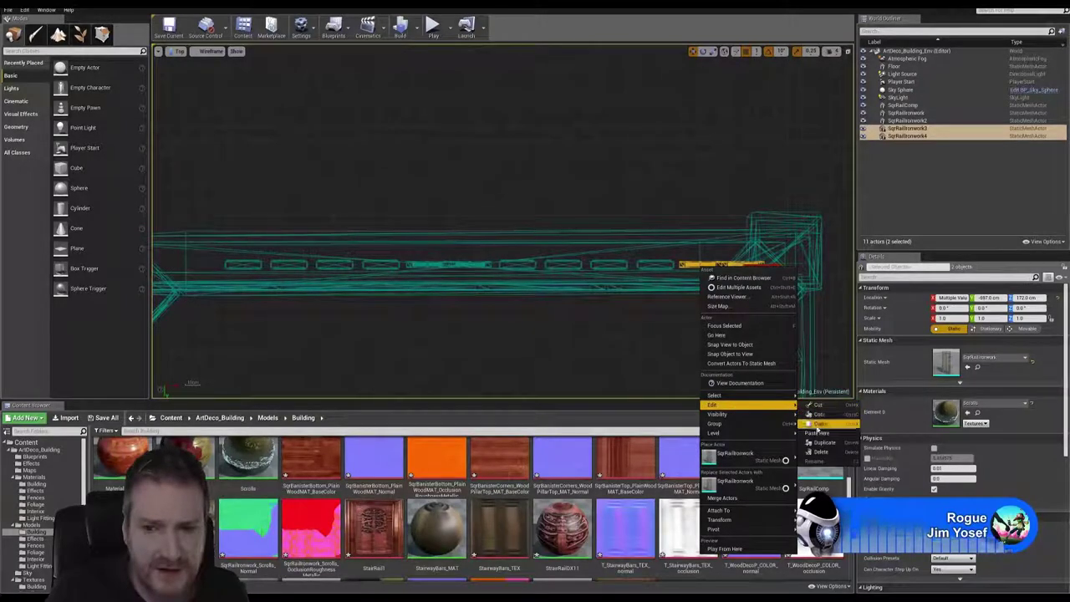
{"action": "left_click", "coordinate": [820, 442]}
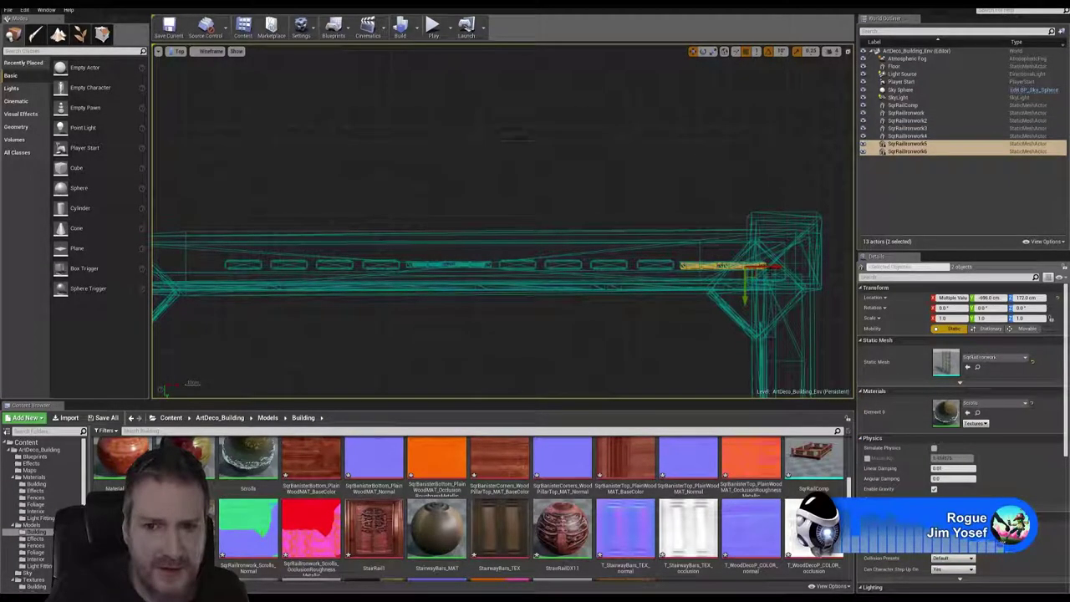
{"action": "left_click_drag", "start_coordinate": [773, 288], "coordinate": [303, 321]}
{"action": "right_click_drag", "start_coordinate": [304, 321], "coordinate": [490, 306]}
{"action": "scroll", "coordinate": [468, 287], "scroll_direction": "up", "scroll_amount": 3}
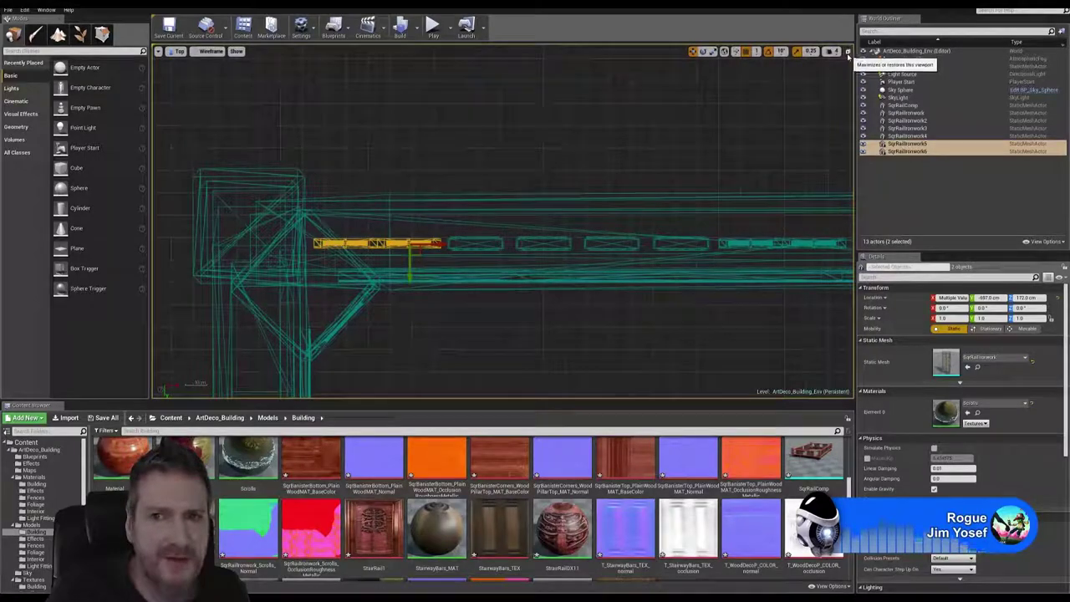
Restore the four-viewport layout and, in the close-up Perspective view, nudge the newest ironwork pair slightly along X toward the corner post.
{"action": "left_click", "coordinate": [847, 51]}
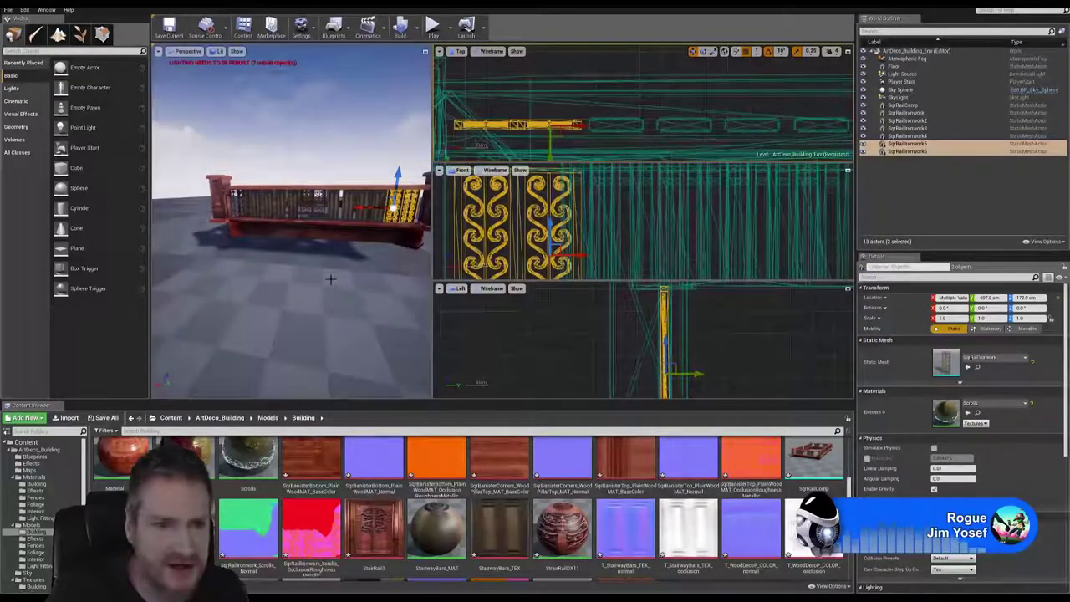
{"action": "right_click_drag", "start_coordinate": [332, 276], "coordinate": [279, 278]}
{"action": "key", "text": "w"}
{"action": "key", "text": "w"}
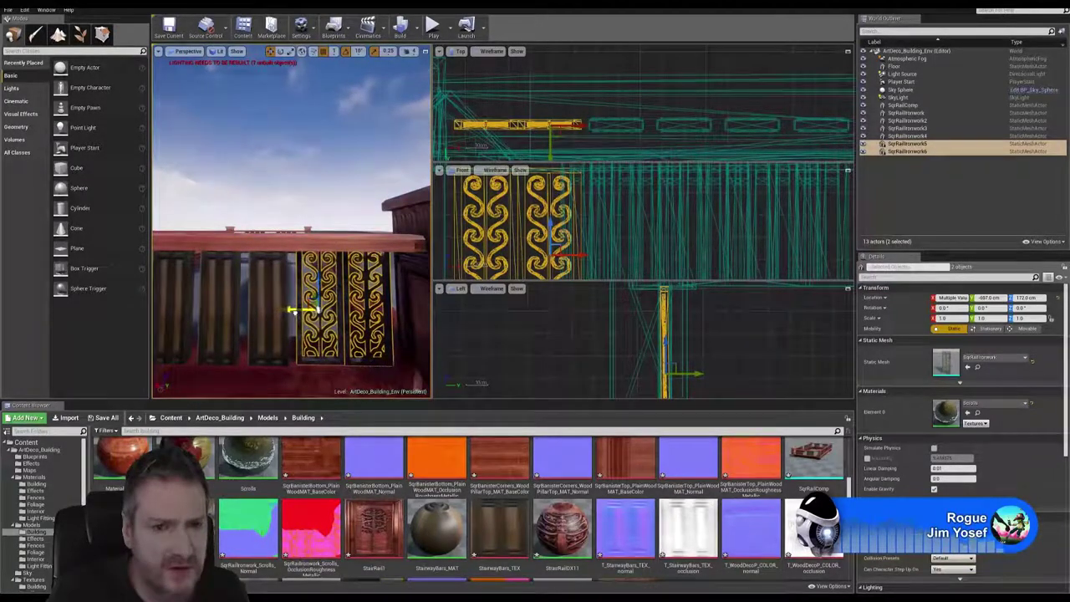
{"action": "right_click_drag", "start_coordinate": [279, 277], "coordinate": [257, 278]}
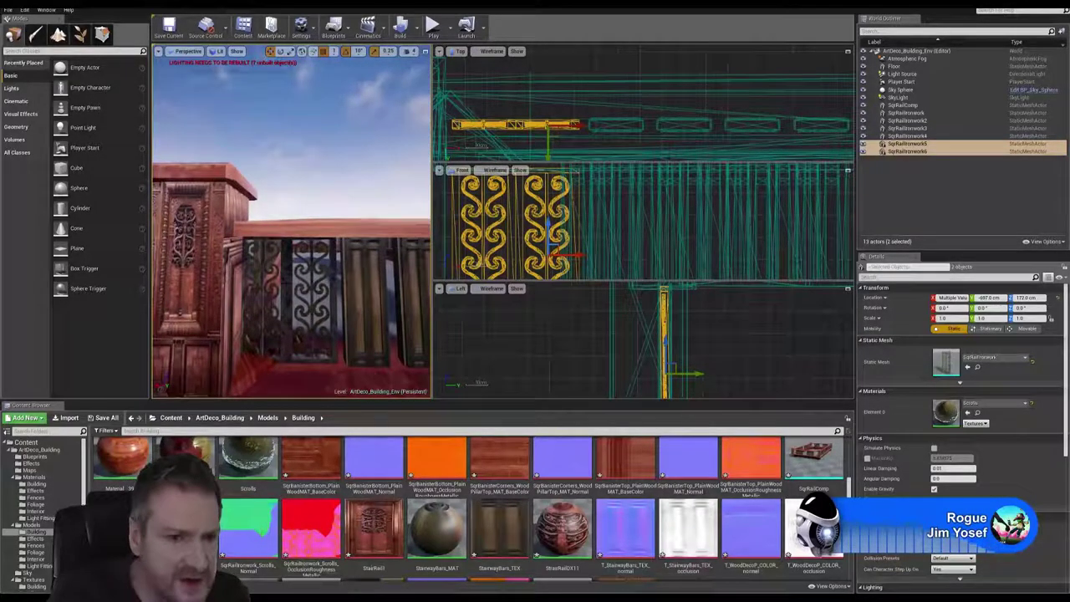
Select the ironwork pair at the opposite corner post and nudge it slightly along X away from the post.
{"action": "left_click", "coordinate": [261, 280]}
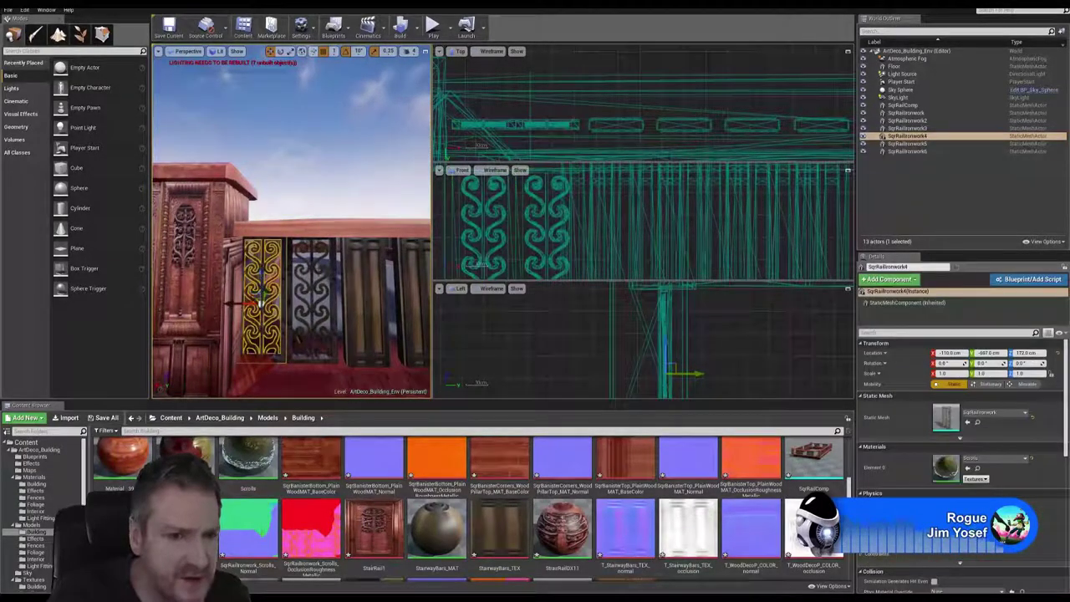
{"action": "left_click", "coordinate": [310, 301], "text": "ctrl"}
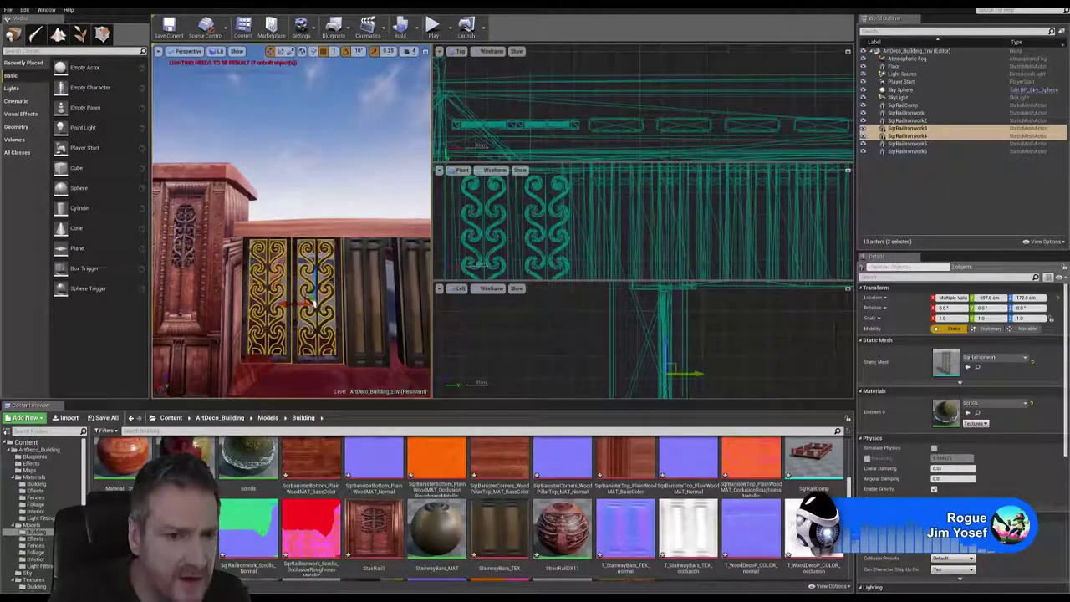
{"action": "right_click_drag", "start_coordinate": [314, 302], "coordinate": [348, 273]}
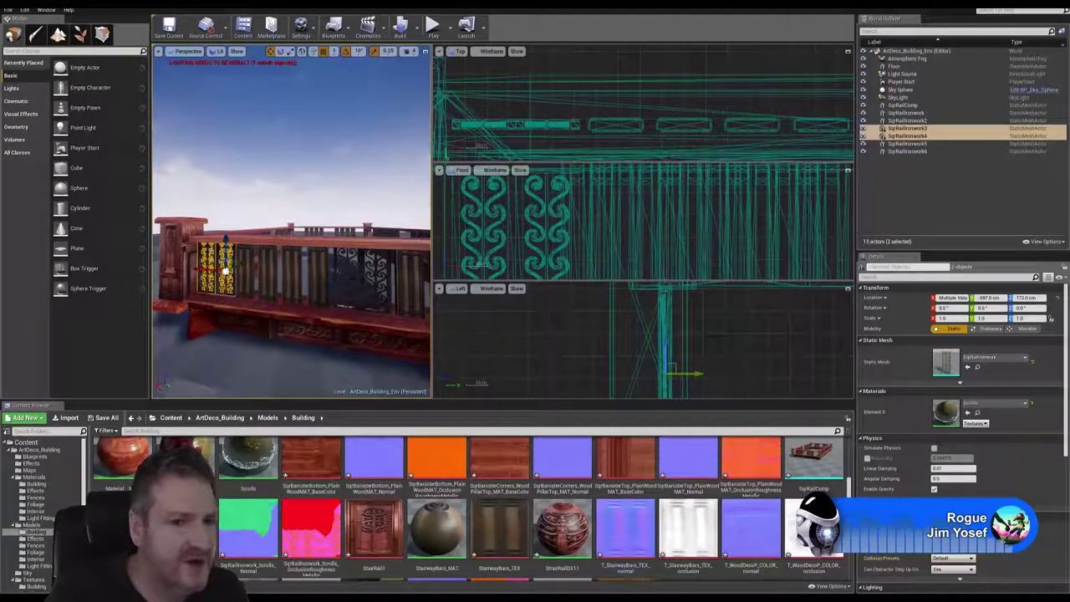
{"action": "right_click_drag", "start_coordinate": [293, 251], "coordinate": [310, 242]}
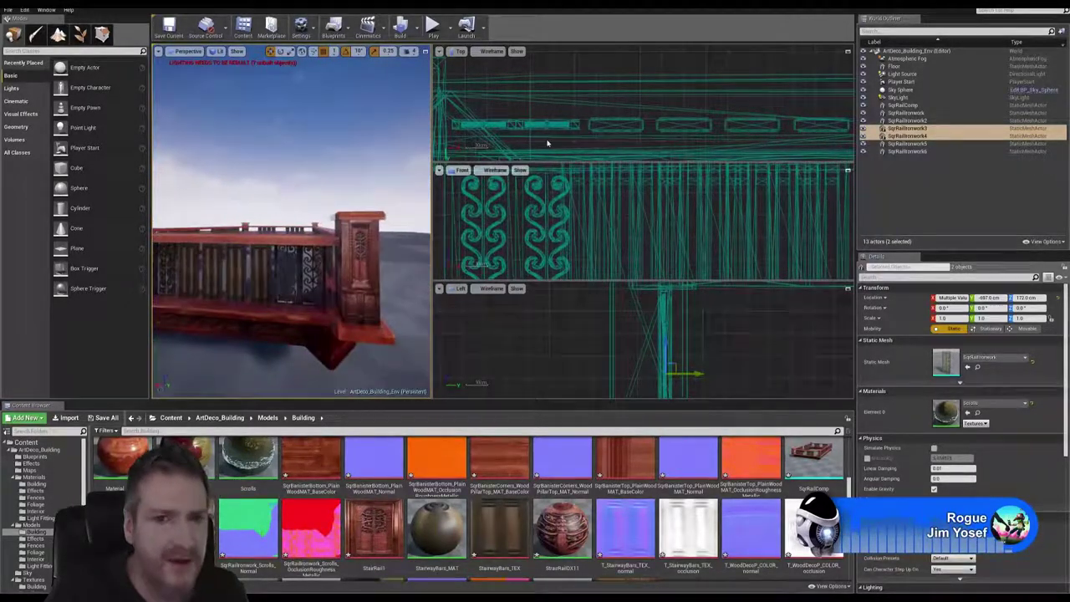
In the maximized Top view, select all six ironwork panels on the finished railing side and duplicate them together.
{"action": "right_click", "coordinate": [584, 111]}
{"action": "left_click", "coordinate": [848, 52]}
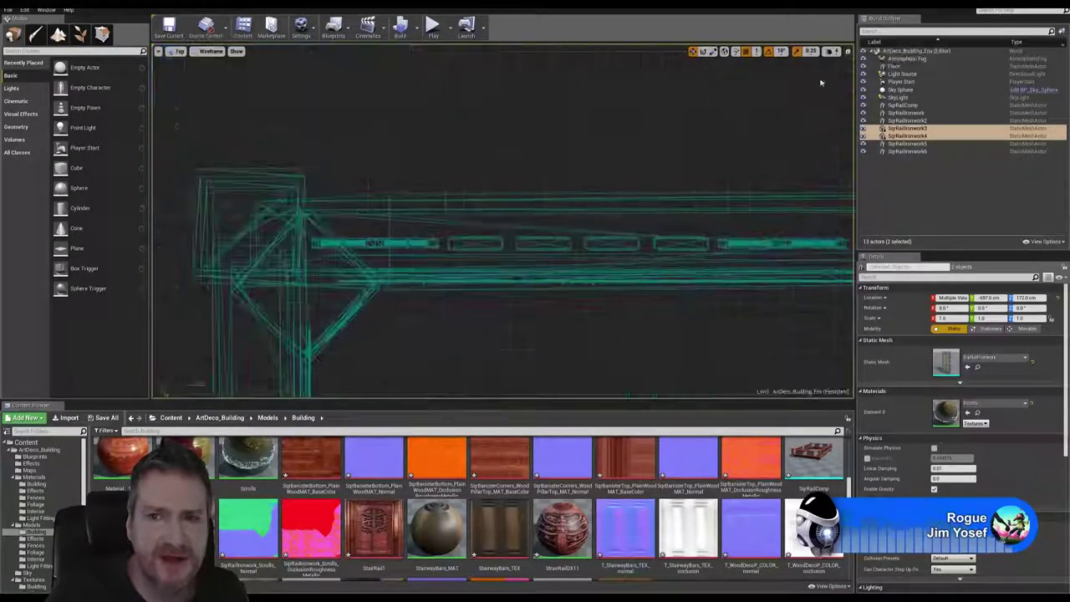
{"action": "right_click_drag", "start_coordinate": [524, 245], "coordinate": [398, 182]}
{"action": "scroll", "coordinate": [450, 264], "scroll_direction": "down", "scroll_amount": 2}
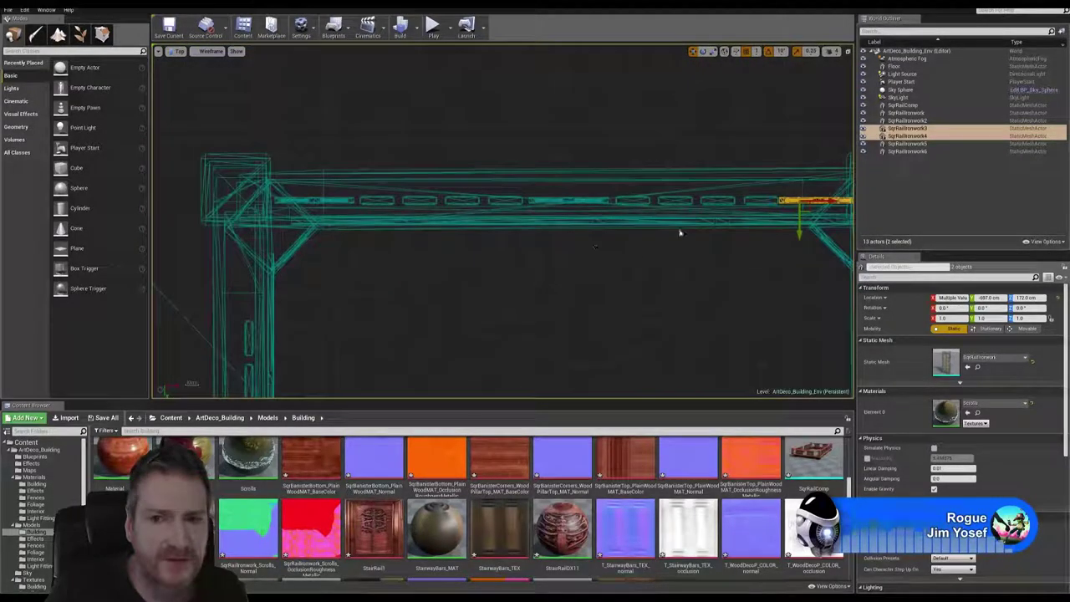
{"action": "left_click", "coordinate": [589, 201], "text": "ctrl"}
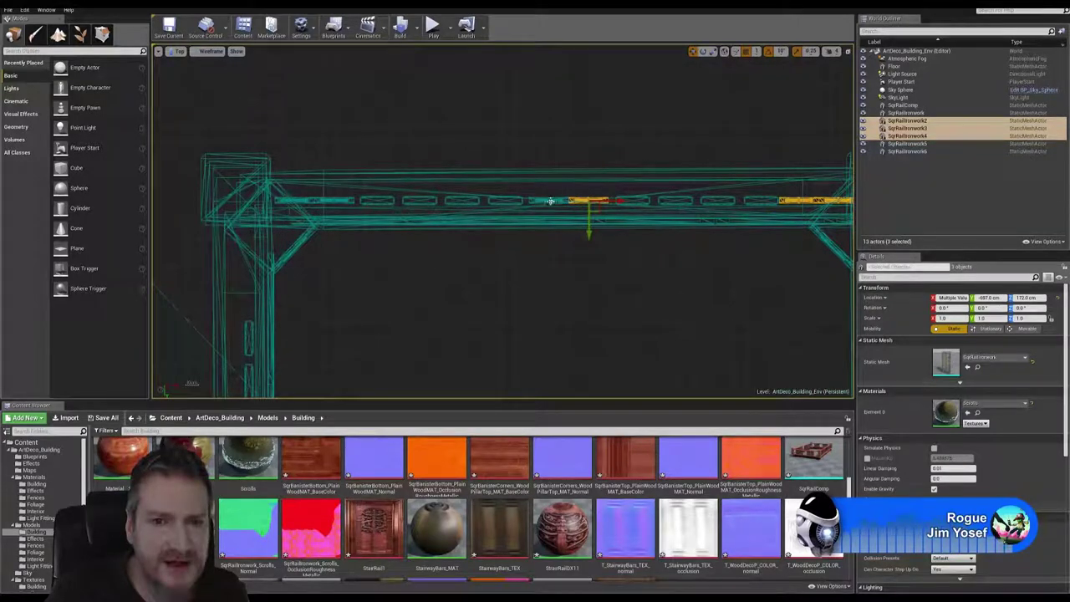
{"action": "left_click", "coordinate": [549, 201], "text": "ctrl"}
{"action": "left_click", "coordinate": [339, 200], "text": "ctrl"}
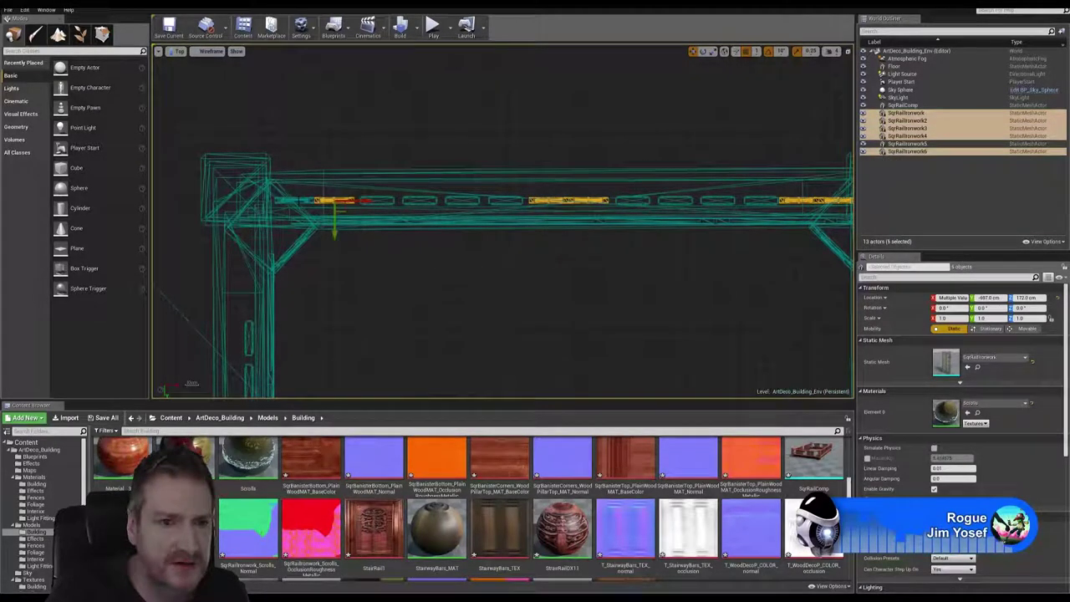
{"action": "left_click", "coordinate": [298, 201], "text": "ctrl"}
{"action": "right_click", "coordinate": [561, 202]}
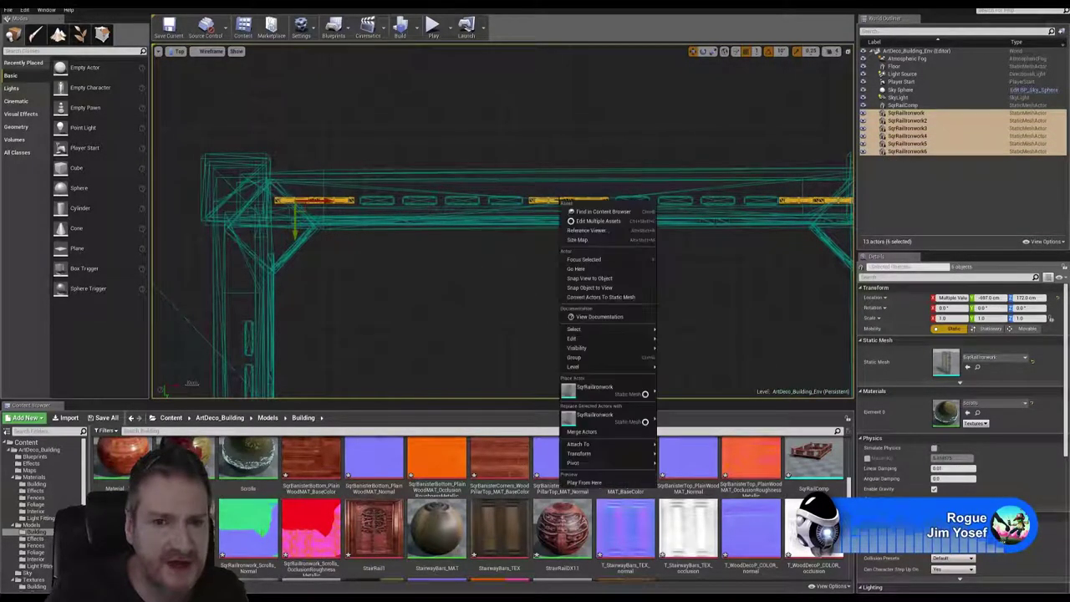
{"action": "mouse_move", "coordinate": [602, 339]}
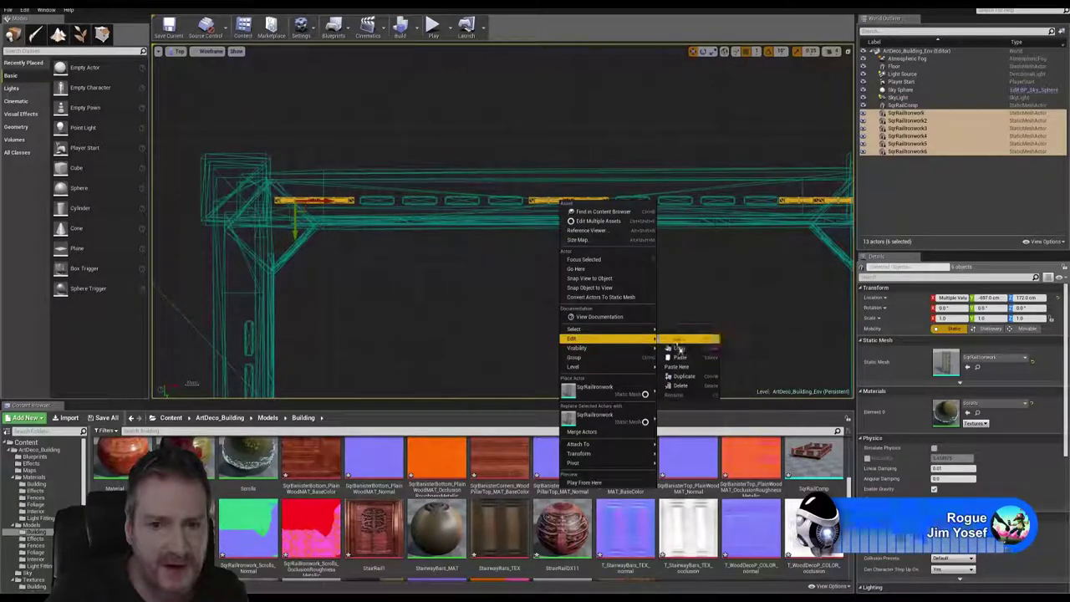
{"action": "left_click", "coordinate": [684, 377]}
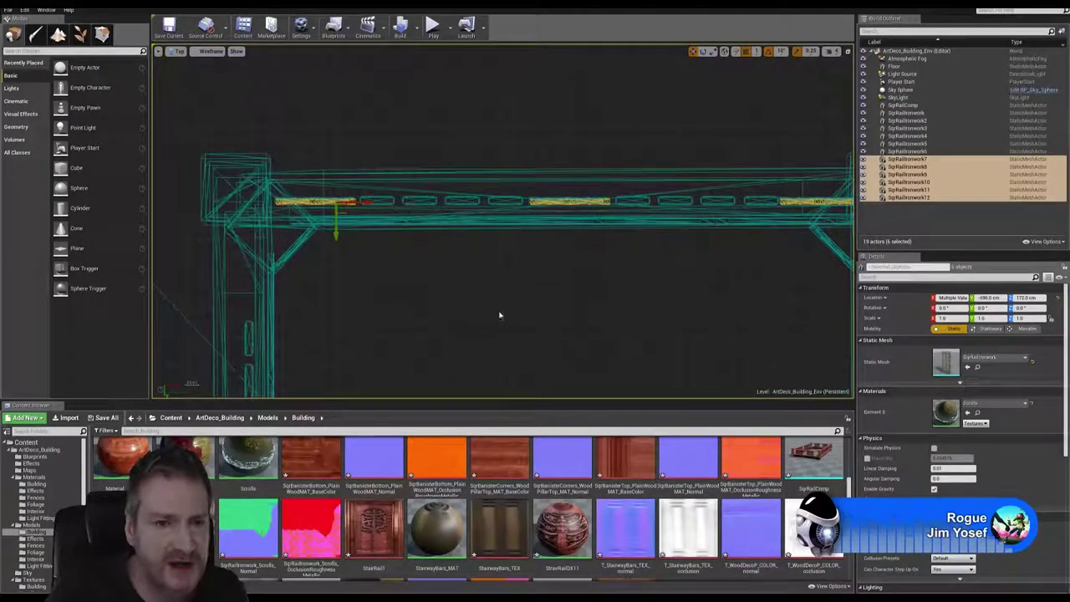
Move the six duplicated ironwork panels along Y onto the opposite short railing side, at about Y 43 cm.
{"action": "scroll", "coordinate": [525, 327], "scroll_direction": "down", "scroll_amount": 4}
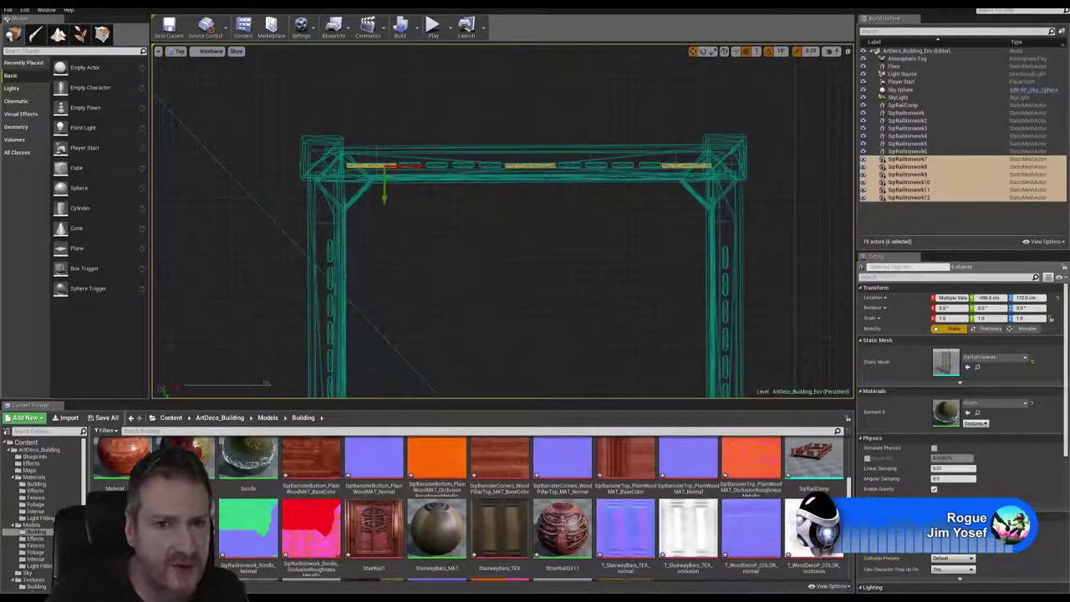
{"action": "right_click_drag", "start_coordinate": [509, 284], "coordinate": [484, 222]}
{"action": "scroll", "coordinate": [474, 254], "scroll_direction": "down", "scroll_amount": 3}
{"action": "right_click_drag", "start_coordinate": [468, 273], "coordinate": [443, 194]}
{"action": "scroll", "coordinate": [443, 194], "scroll_direction": "down", "scroll_amount": 2}
{"action": "right_click_drag", "start_coordinate": [426, 229], "coordinate": [408, 173]}
{"action": "left_click_drag", "start_coordinate": [382, 84], "coordinate": [393, 396]}
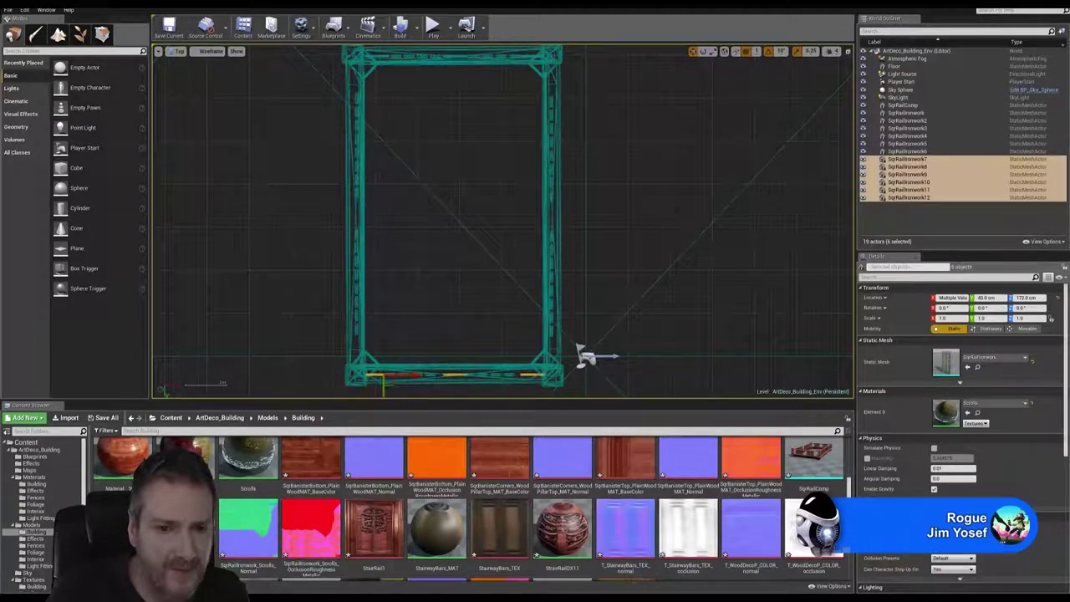
Shift the middle pair of copied ironwork along negative X to centre it in the gap between the balusters.
{"action": "scroll", "coordinate": [431, 385], "scroll_direction": "up", "scroll_amount": 4}
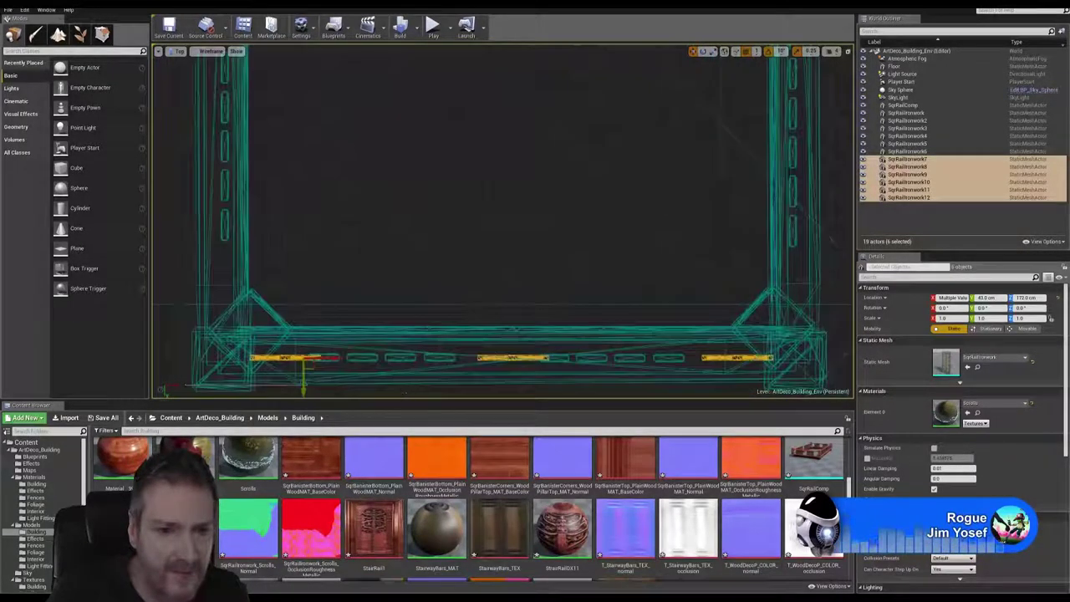
{"action": "scroll", "coordinate": [525, 382], "scroll_direction": "up", "scroll_amount": 2}
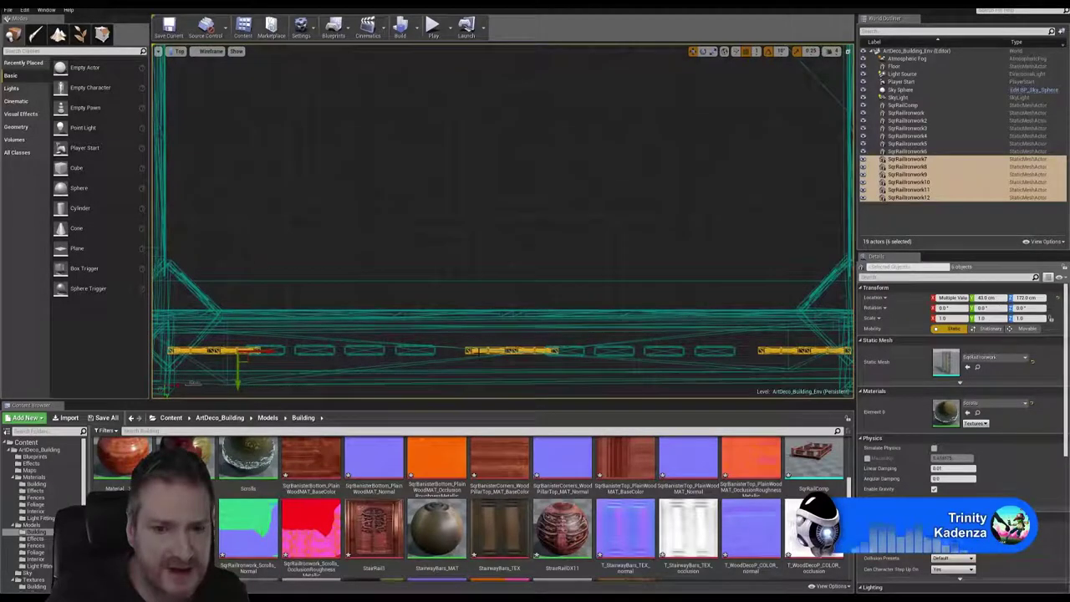
{"action": "left_click", "coordinate": [479, 351]}
{"action": "left_click", "coordinate": [548, 351], "text": "ctrl"}
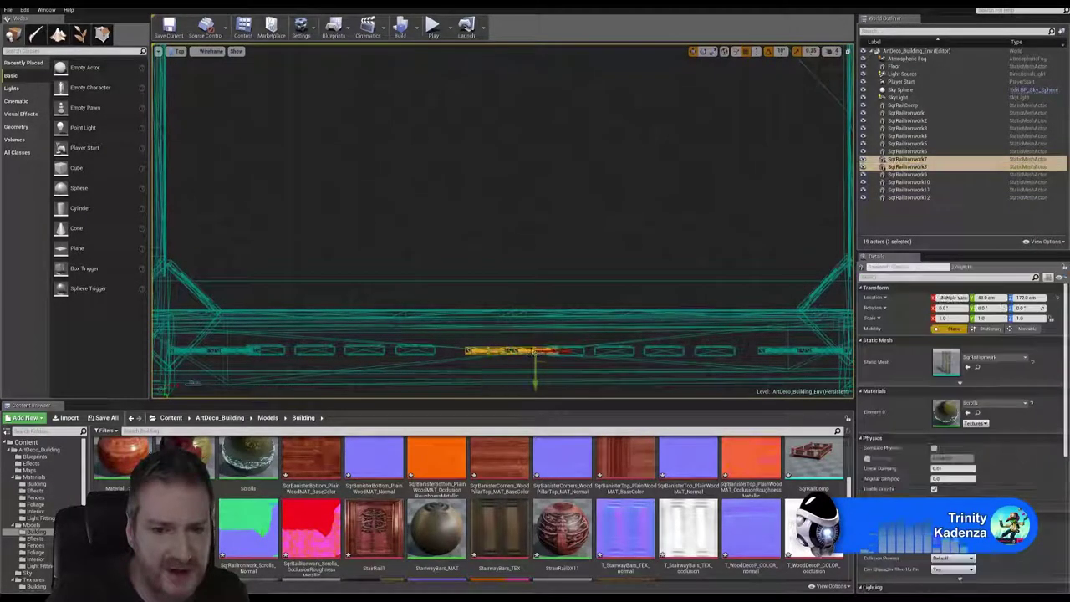
{"action": "left_click_drag", "start_coordinate": [552, 351], "coordinate": [533, 350]}
Shift the copied ironwork pair at the negative-X end of this side along X toward its corner post.
{"action": "left_click", "coordinate": [242, 350]}
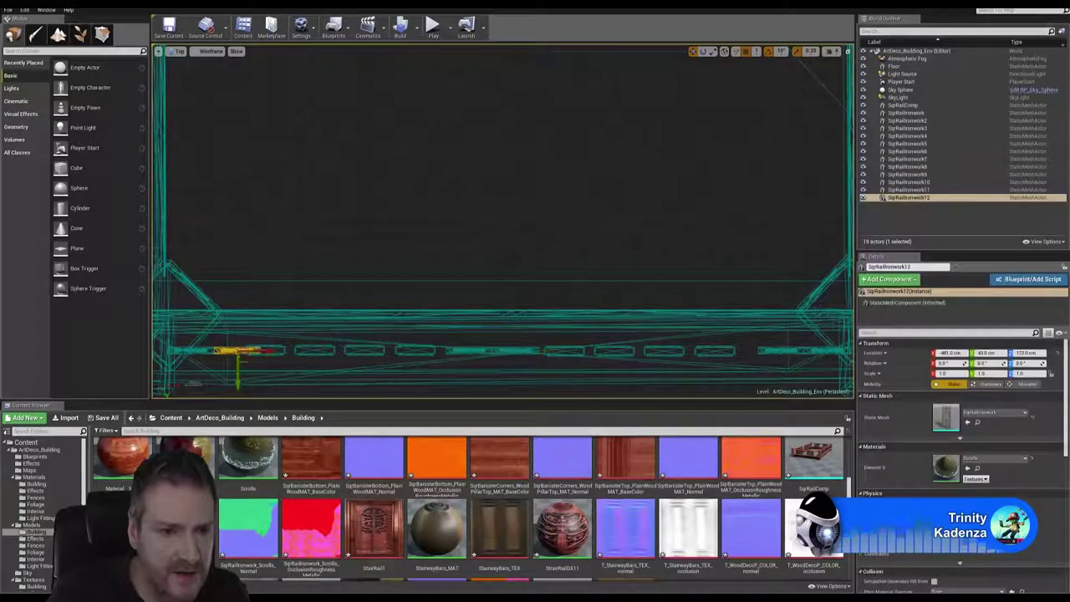
{"action": "left_click", "coordinate": [182, 352], "text": "ctrl"}
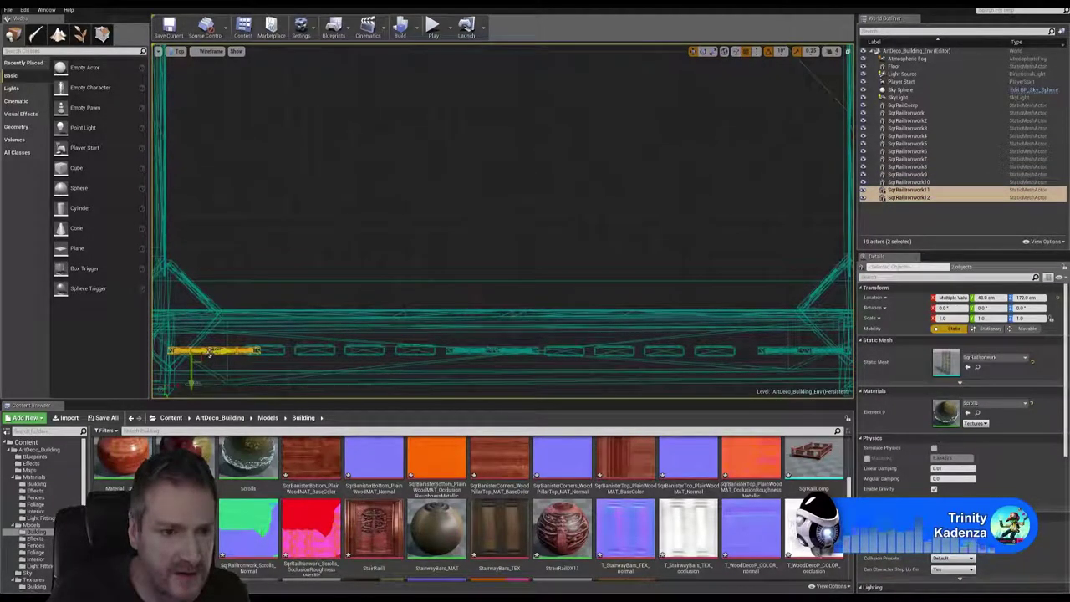
{"action": "left_click_drag", "start_coordinate": [209, 352], "coordinate": [195, 354]}
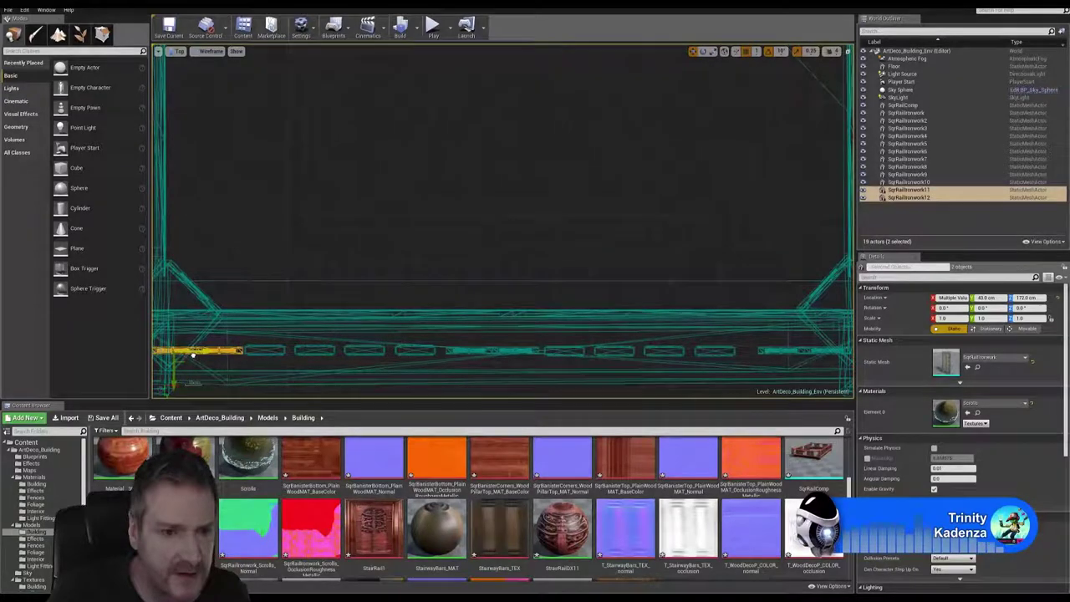
Shift the copied ironwork pair at the other corner post slightly along negative X, away from the post.
{"action": "right_click_drag", "start_coordinate": [634, 302], "coordinate": [413, 294]}
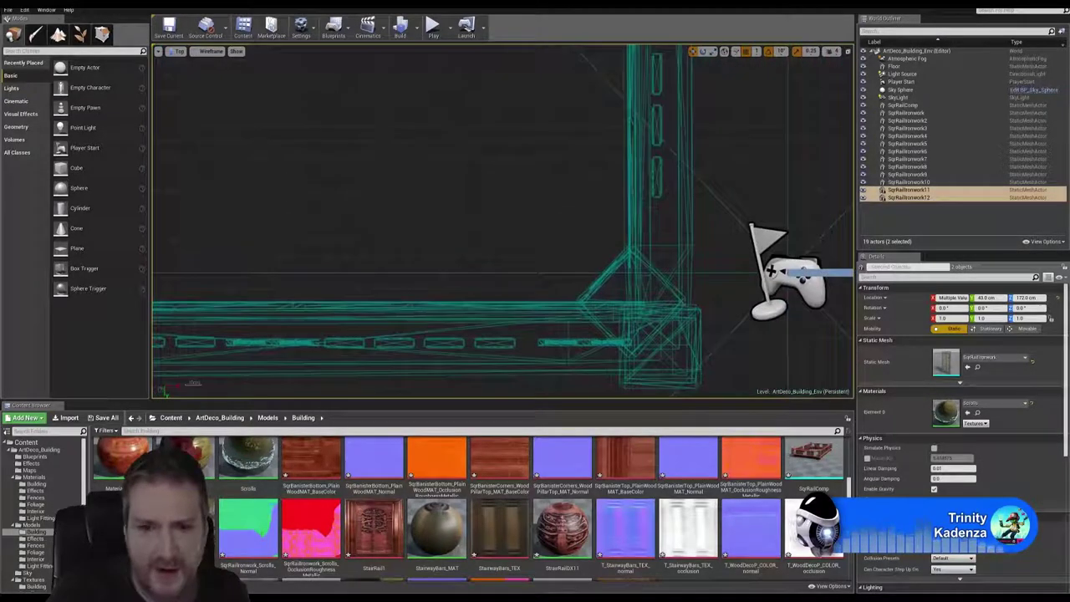
{"action": "left_click", "coordinate": [552, 341]}
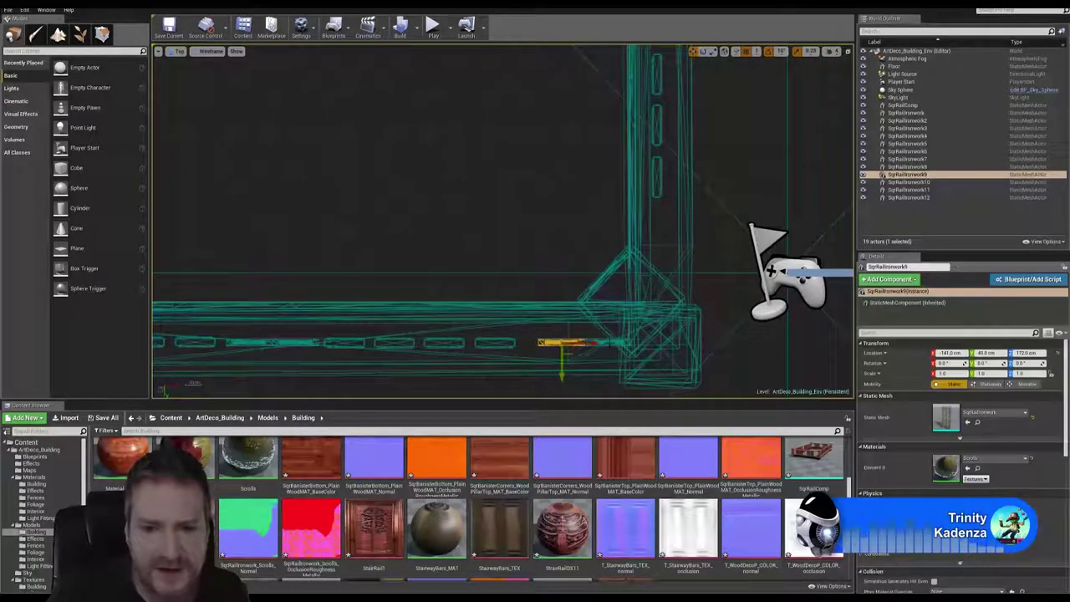
{"action": "left_click", "coordinate": [609, 342], "text": "ctrl"}
{"action": "left_click", "coordinate": [580, 388]}
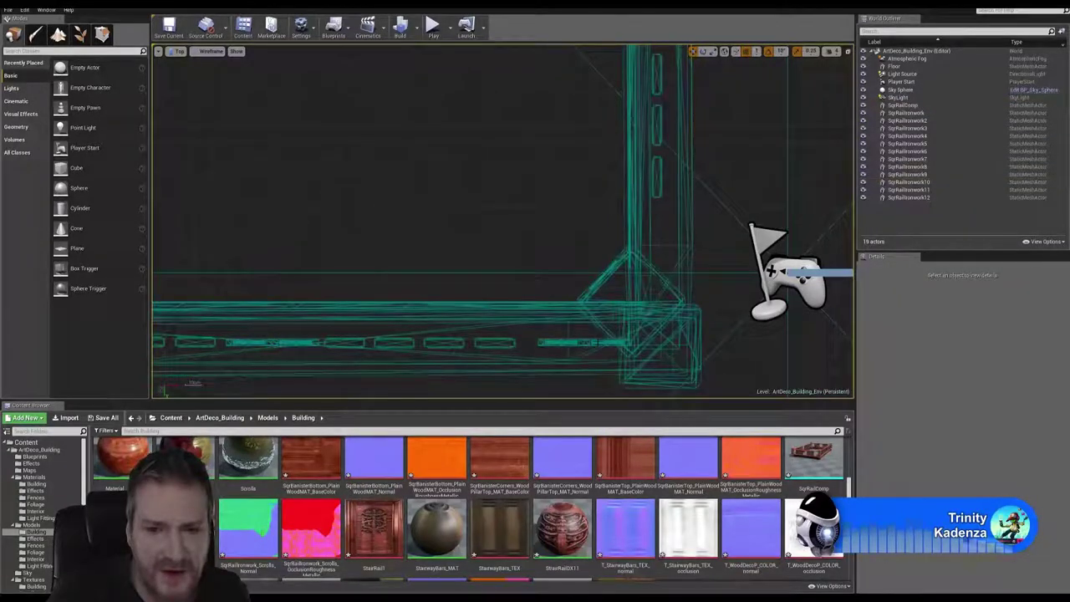
{"action": "left_click", "coordinate": [609, 342]}
{"action": "left_click", "coordinate": [555, 343], "text": "ctrl"}
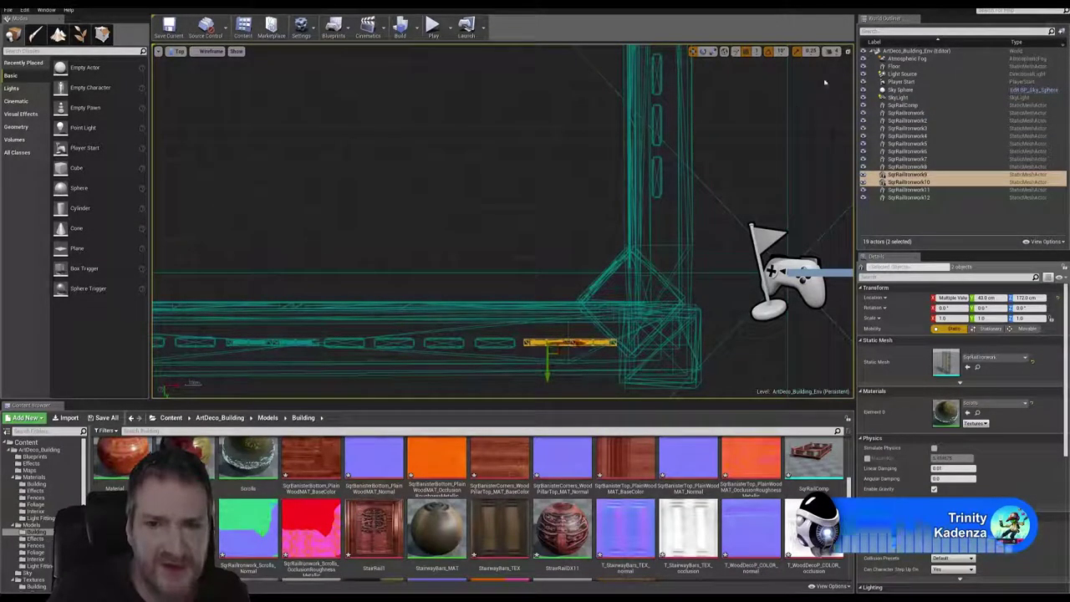
In the maximized Perspective view, adjust the corner ironwork pair along X and nudge SqrRailIronwork11 to X -517 cm.
{"action": "left_click", "coordinate": [847, 51]}
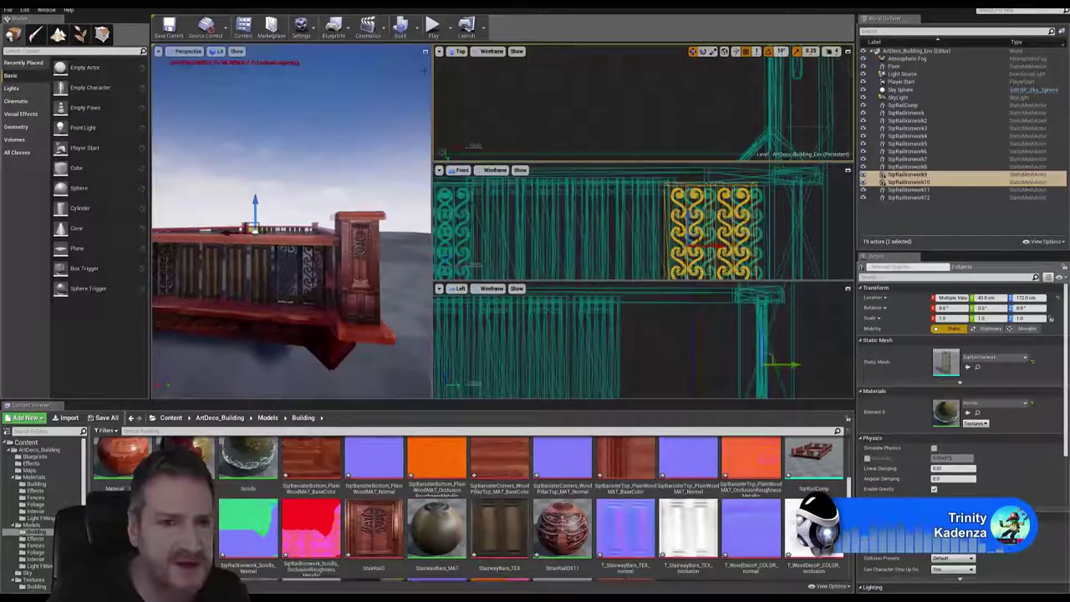
{"action": "left_click", "coordinate": [425, 51]}
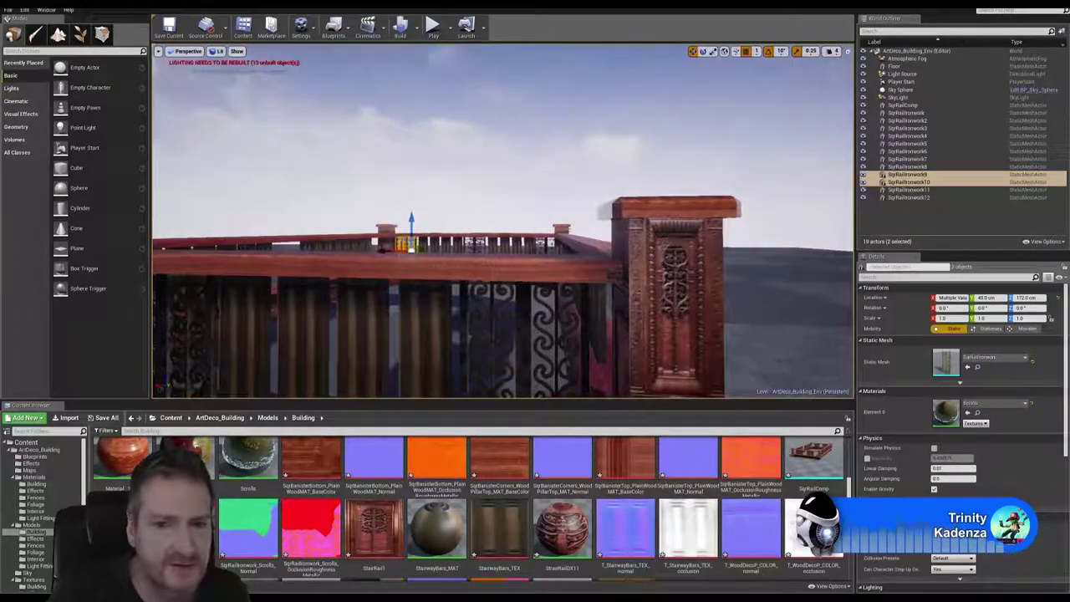
{"action": "right_click_drag", "start_coordinate": [501, 234], "coordinate": [464, 227]}
{"action": "right_click_drag", "start_coordinate": [631, 226], "coordinate": [706, 226]}
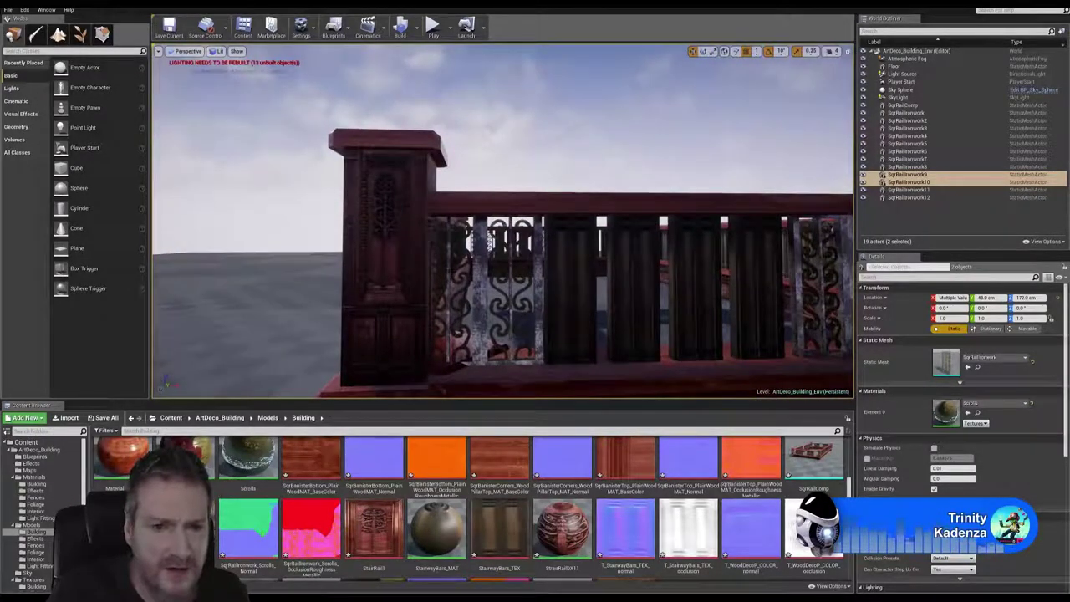
{"action": "left_click", "coordinate": [489, 242]}
{"action": "left_click", "coordinate": [491, 245], "text": "ctrl"}
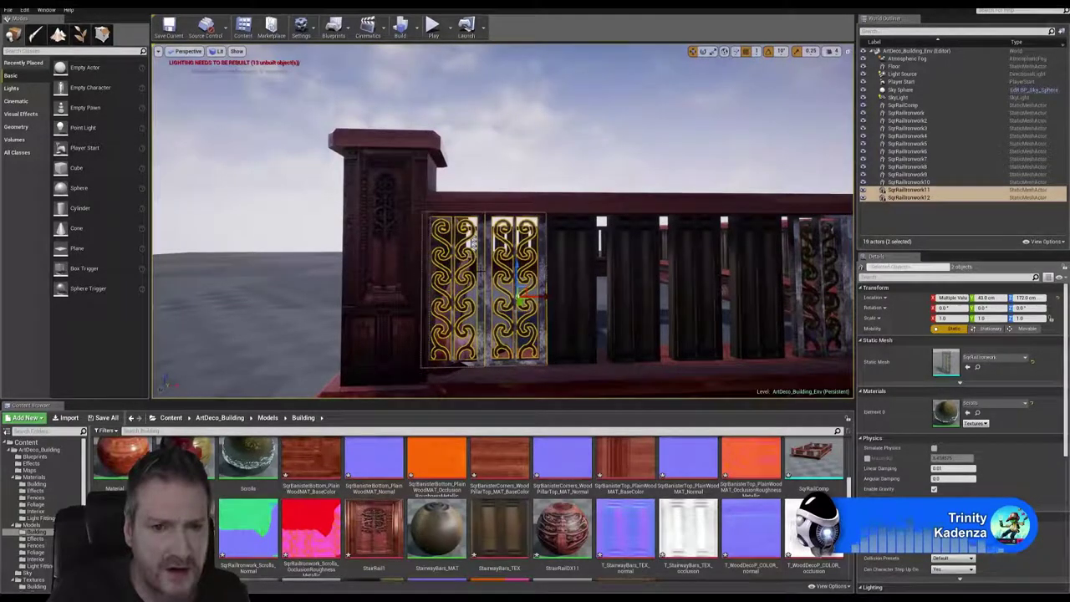
{"action": "left_click", "coordinate": [473, 243]}
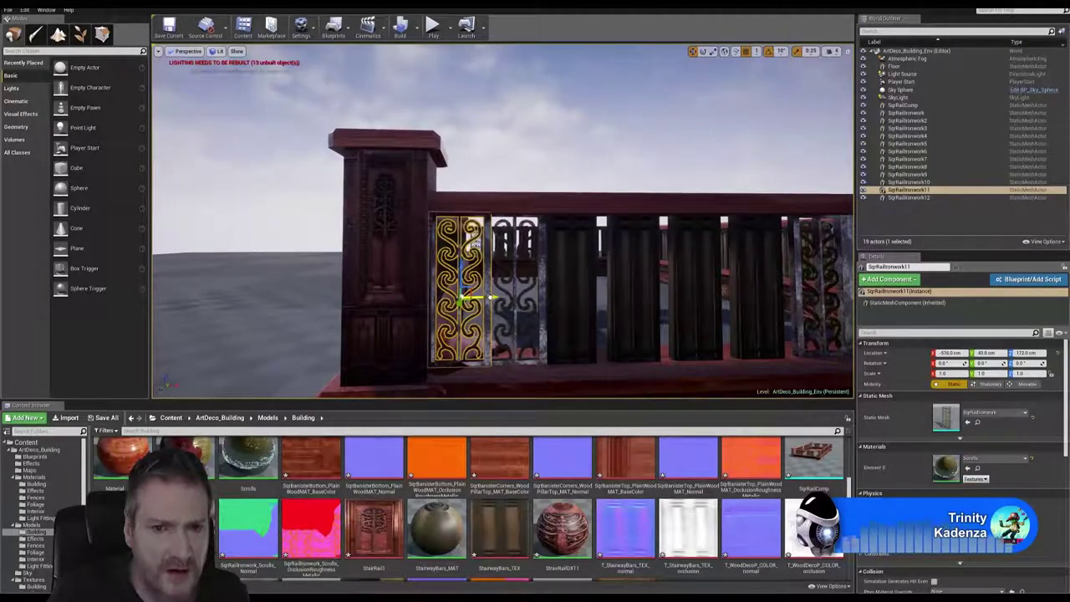
{"action": "left_click_drag", "start_coordinate": [490, 299], "coordinate": [486, 298]}
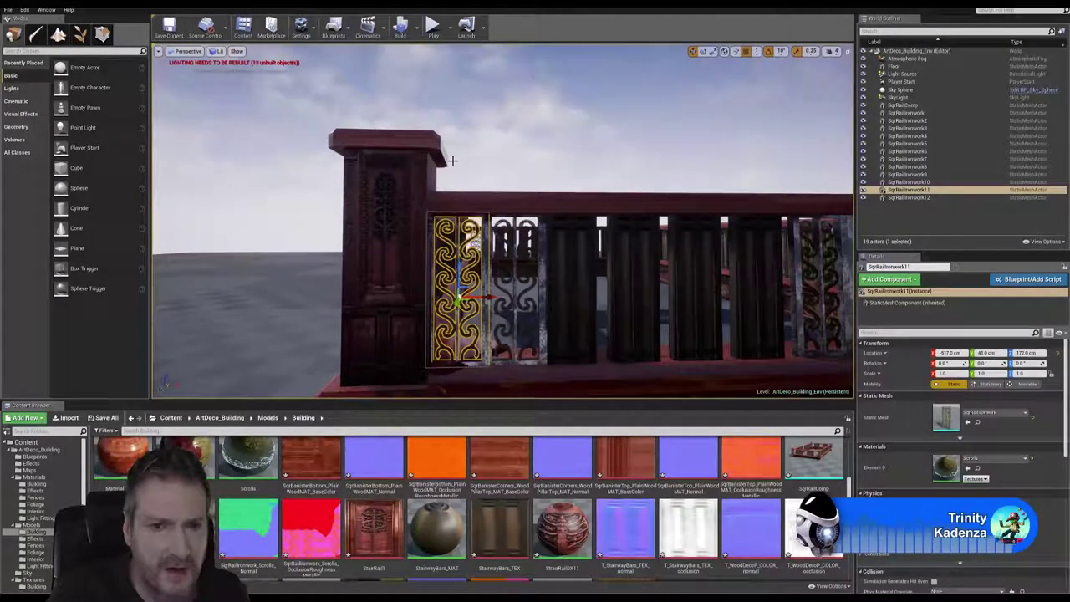
Review the railing in the Perspective view, restore the four-view layout and maximize the Top view on the railing's negative-X, negative-Y corner.
{"action": "left_click", "coordinate": [490, 172]}
{"action": "right_click_drag", "start_coordinate": [489, 171], "coordinate": [568, 197]}
{"action": "right_click_drag", "start_coordinate": [358, 286], "coordinate": [358, 286]}
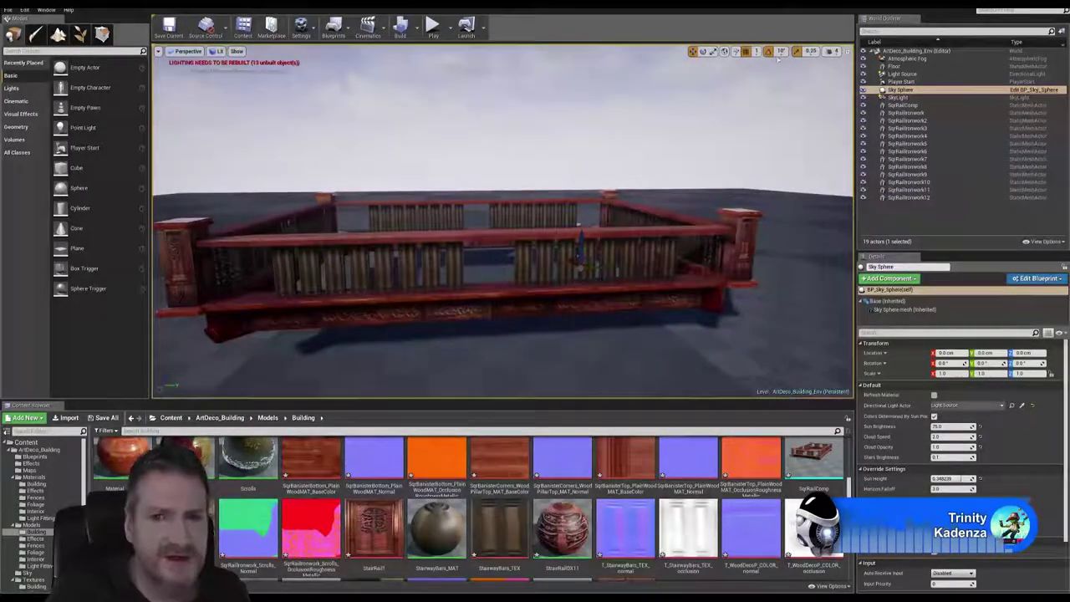
{"action": "left_click", "coordinate": [846, 51]}
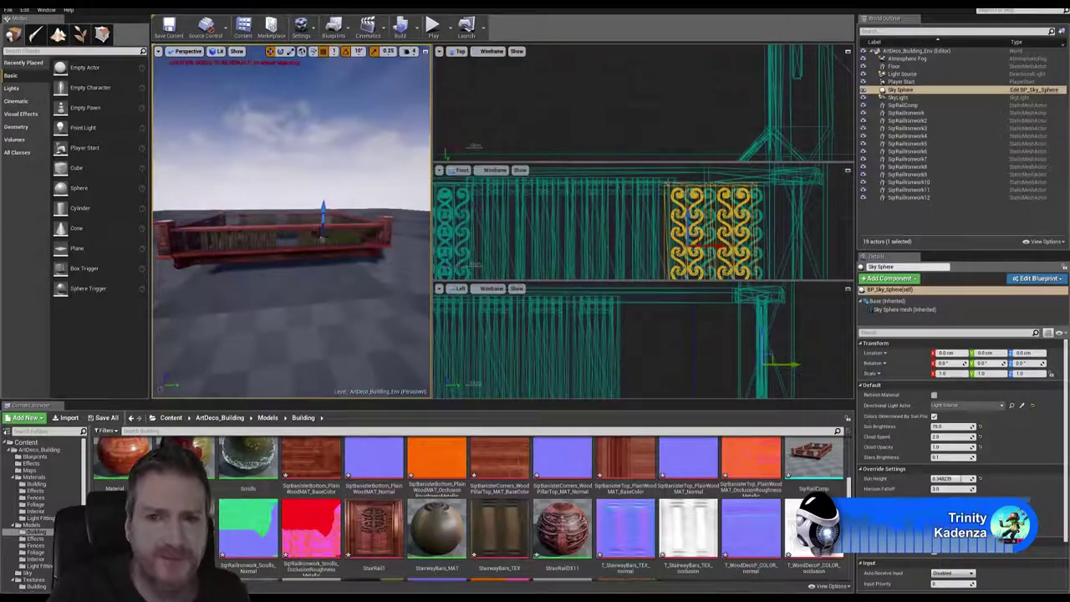
{"action": "right_click", "coordinate": [666, 143]}
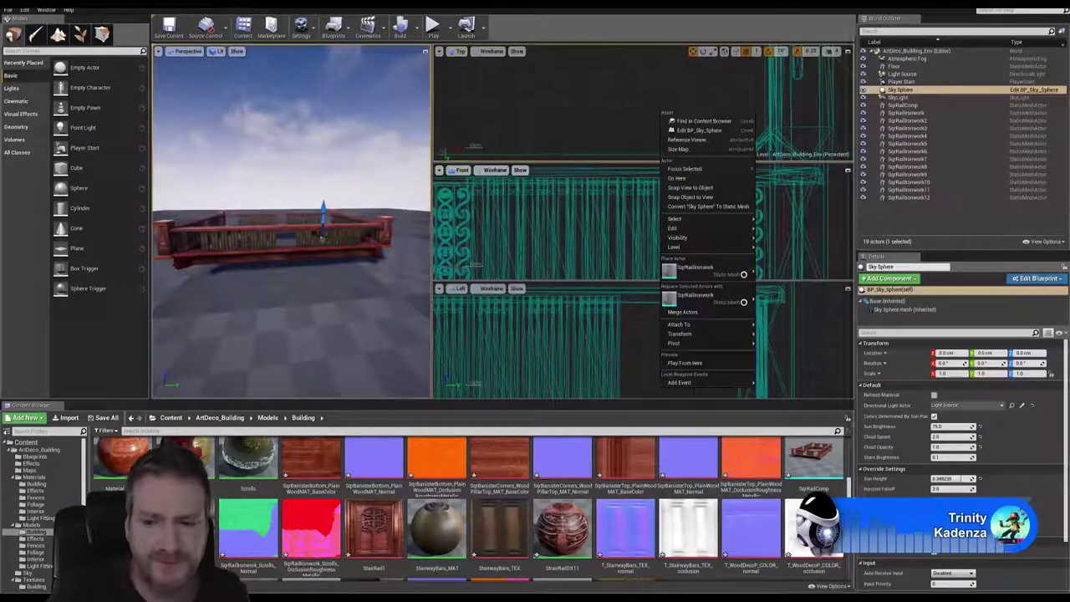
{"action": "left_click", "coordinate": [847, 52]}
{"action": "scroll", "coordinate": [409, 248], "scroll_direction": "down", "scroll_amount": 4}
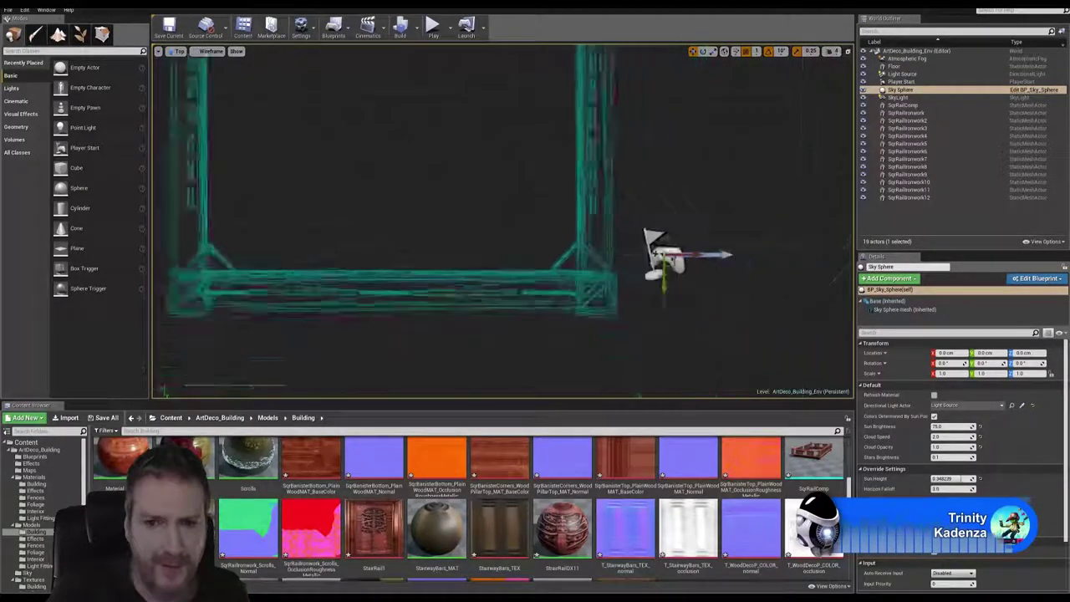
{"action": "scroll", "coordinate": [503, 222], "scroll_direction": "down", "scroll_amount": 5}
{"action": "right_click_drag", "start_coordinate": [293, 48], "coordinate": [315, 83]}
{"action": "right_click_drag", "start_coordinate": [471, 171], "coordinate": [486, 178]}
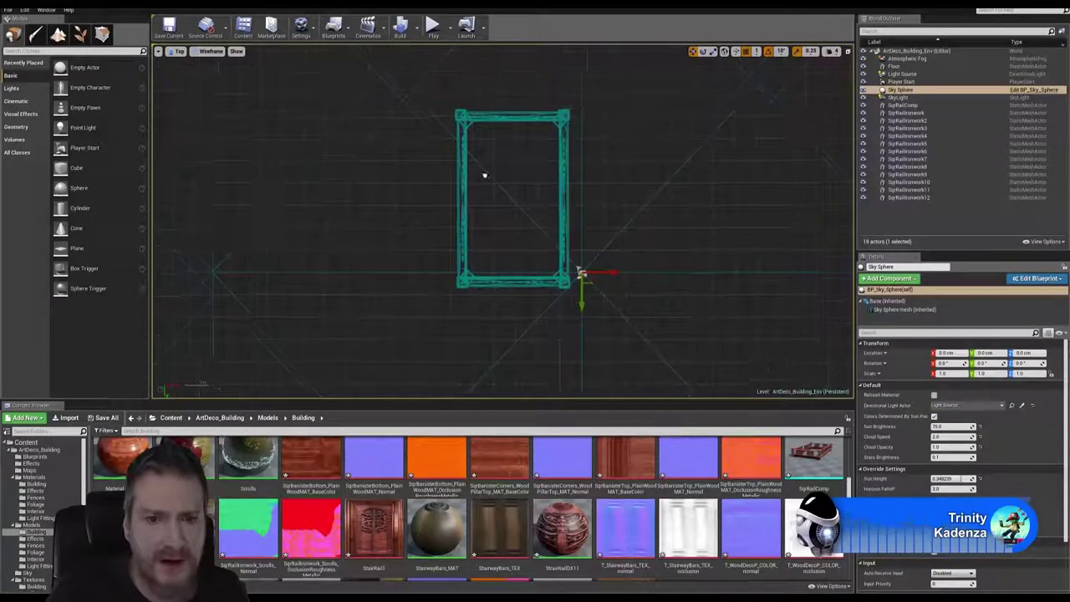
{"action": "scroll", "coordinate": [568, 282], "scroll_direction": "down", "scroll_amount": 1}
{"action": "scroll", "coordinate": [589, 292], "scroll_direction": "up", "scroll_amount": 6}
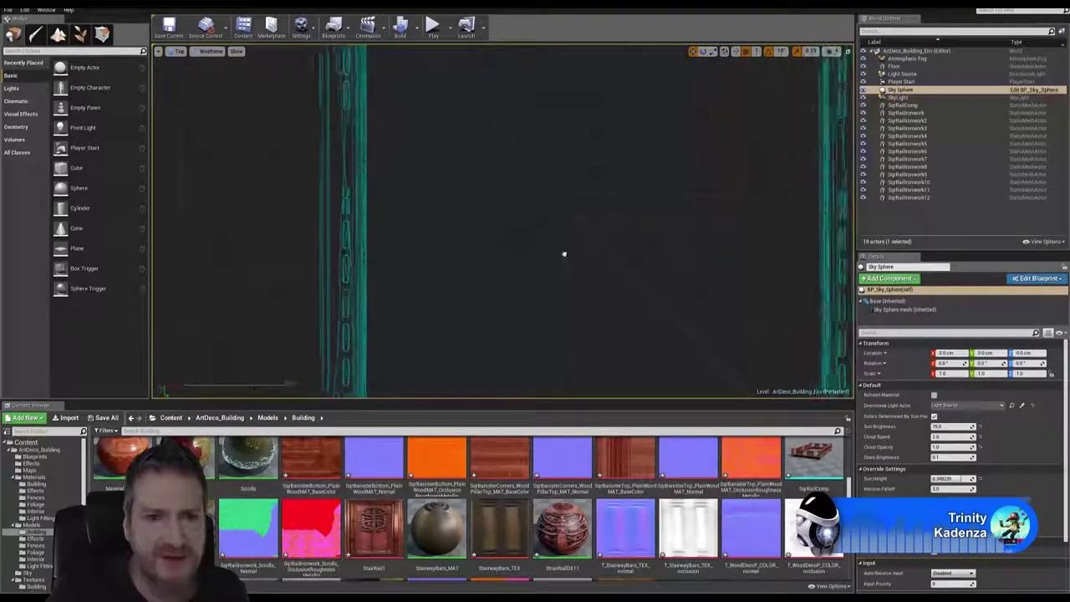
{"action": "right_click_drag", "start_coordinate": [564, 253], "coordinate": [633, 363]}
Duplicate SqrRailIronwork and SqrRailIronwork2 and move the copies along Y off the short side into the railing's interior, to about Y -573 cm.
{"action": "left_click", "coordinate": [706, 113]}
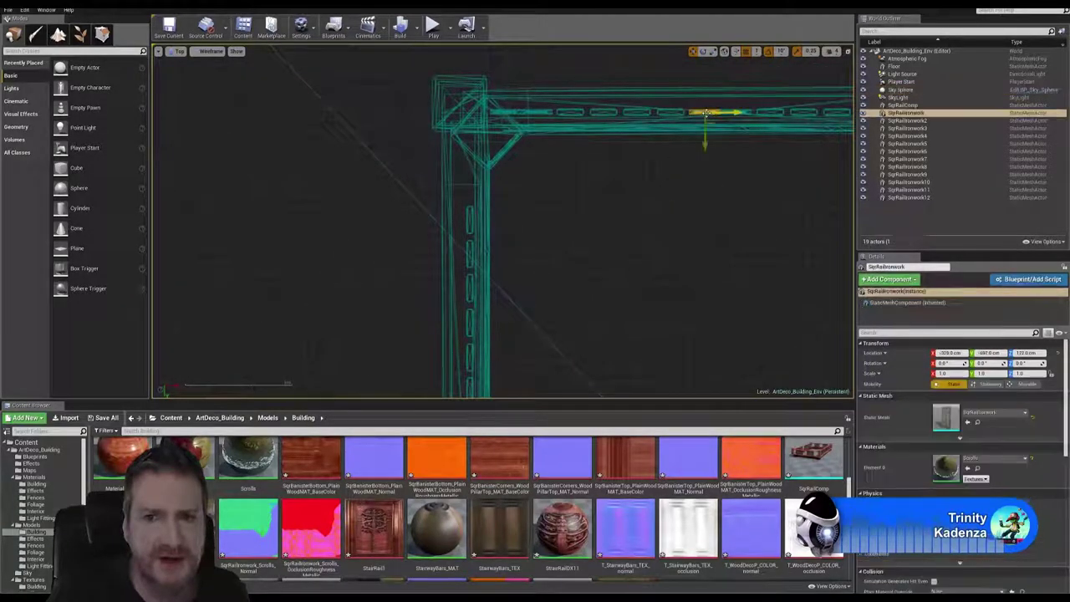
{"action": "left_click", "coordinate": [745, 112], "text": "ctrl"}
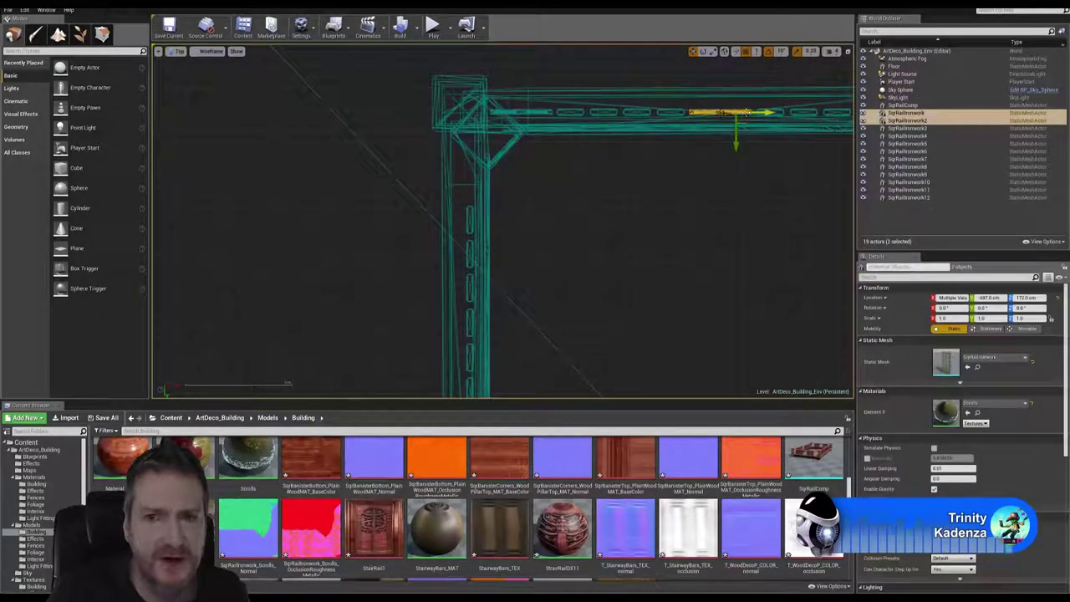
{"action": "right_click", "coordinate": [713, 116]}
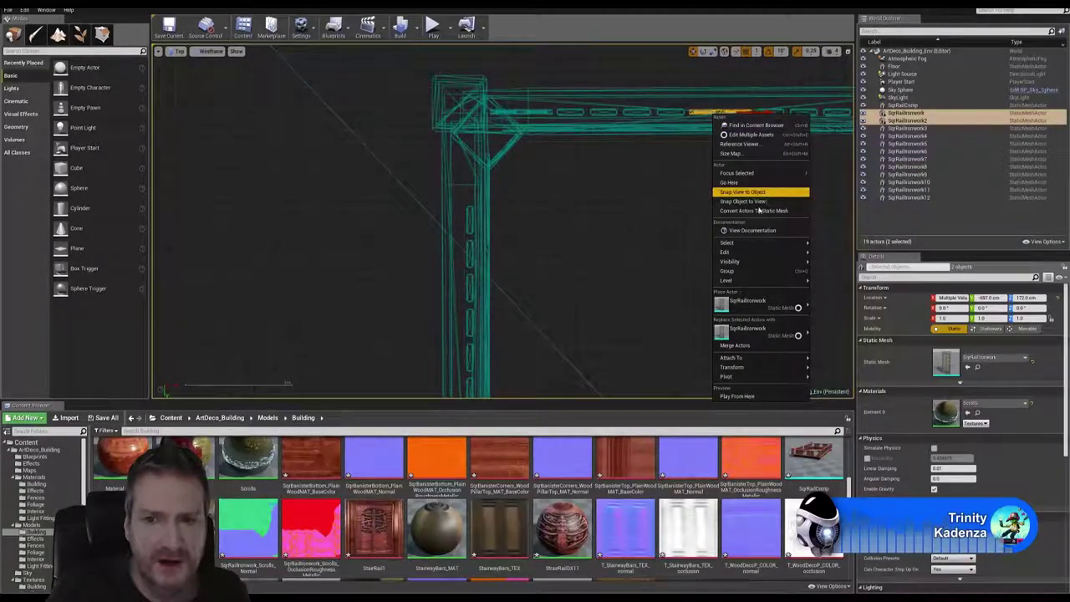
{"action": "mouse_move", "coordinate": [736, 253]}
{"action": "left_click", "coordinate": [836, 290]}
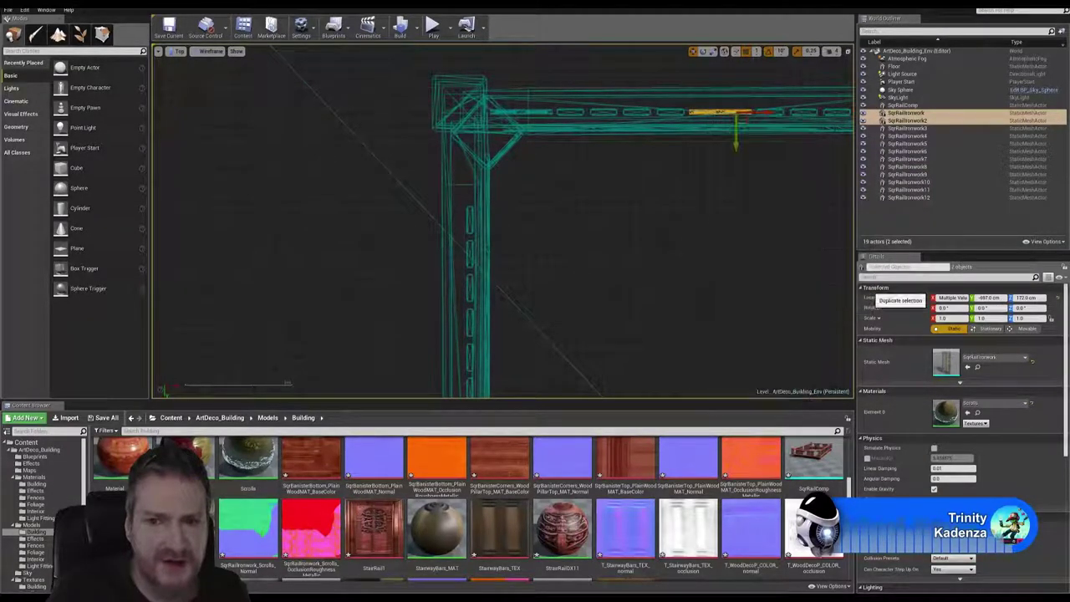
{"action": "left_click_drag", "start_coordinate": [737, 142], "coordinate": [726, 281]}
{"action": "key", "text": "f"}
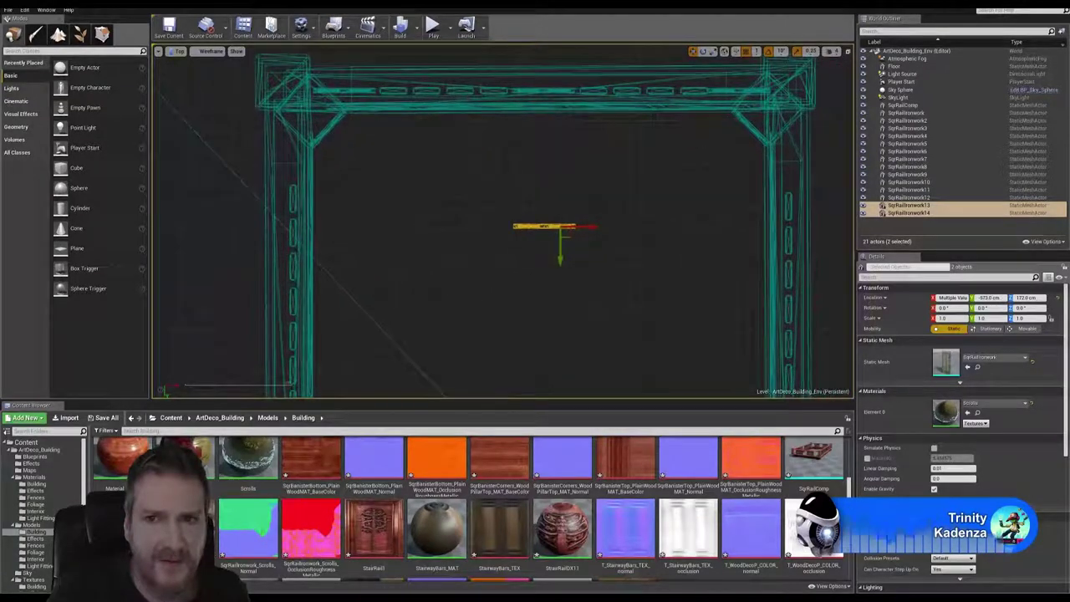
Rotate the copied ironwork pair 90° about Z and move it along X onto the negative-X long side, beside the corner post.
{"action": "left_click", "coordinate": [703, 52]}
{"action": "left_click_drag", "start_coordinate": [584, 190], "coordinate": [555, 282]}
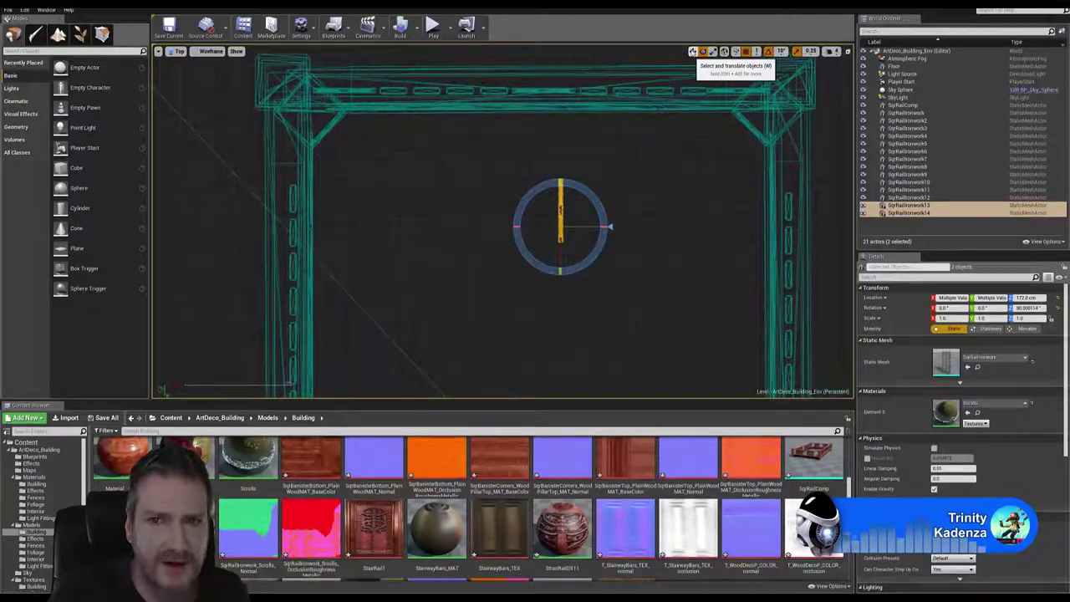
{"action": "left_click", "coordinate": [692, 52]}
{"action": "left_click_drag", "start_coordinate": [583, 226], "coordinate": [288, 195]}
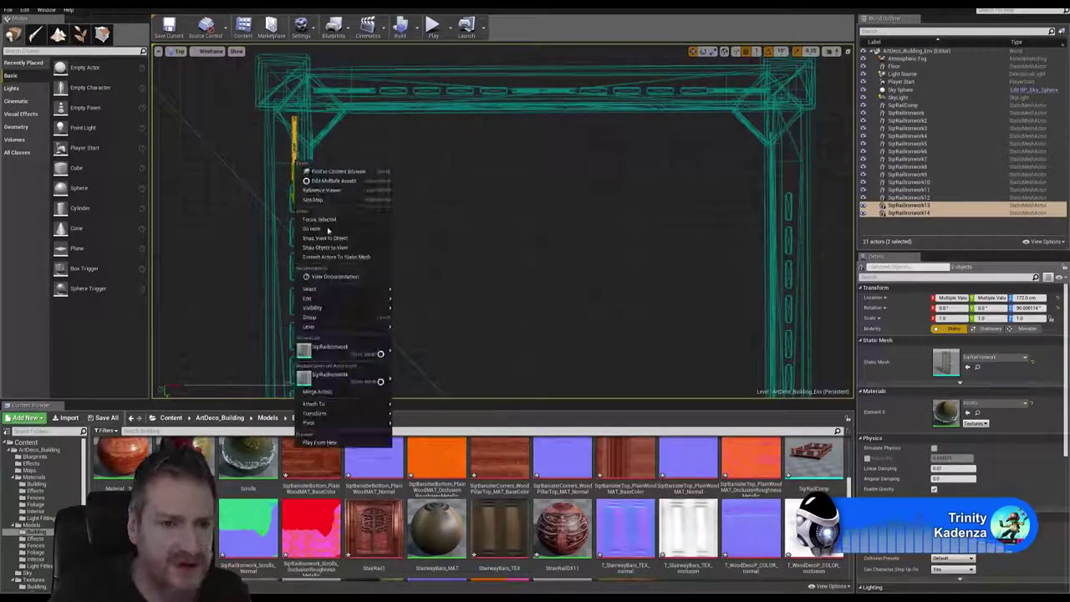
Duplicate the rotated ironwork pair and move the copies along Y into the middle gap of the same long side.
{"action": "mouse_move", "coordinate": [359, 298]}
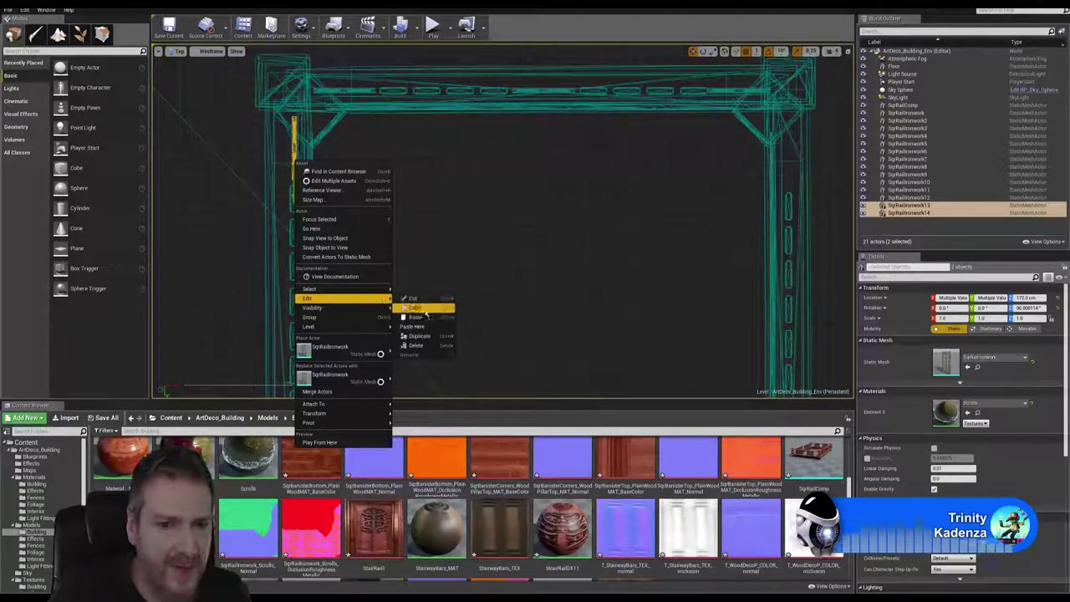
{"action": "left_click", "coordinate": [420, 335]}
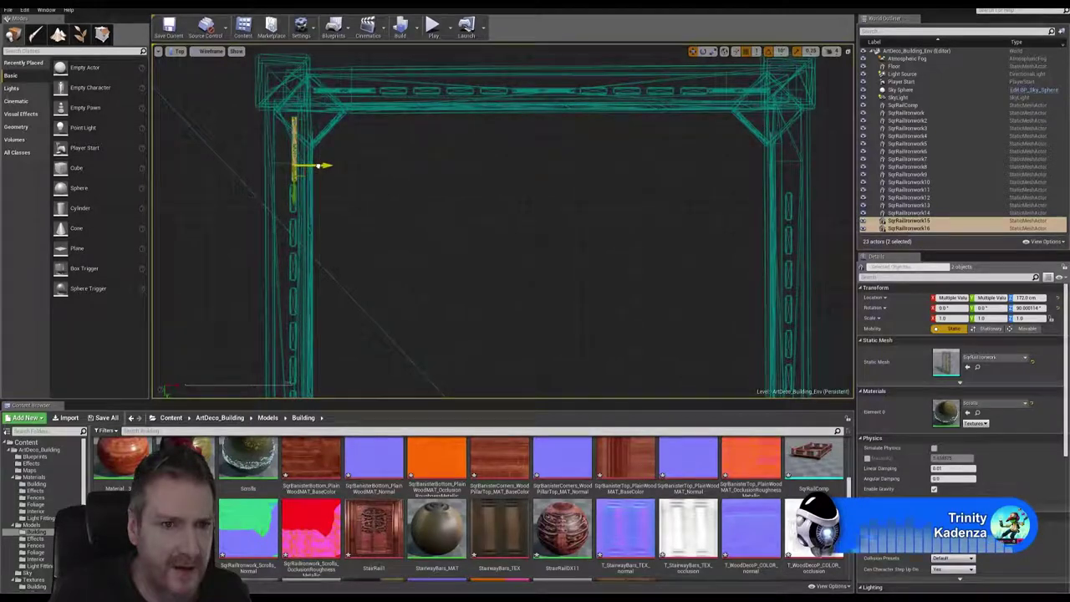
{"action": "left_click_drag", "start_coordinate": [294, 193], "coordinate": [294, 362]}
{"action": "right_click_drag", "start_coordinate": [396, 339], "coordinate": [419, 138]}
{"action": "left_click_drag", "start_coordinate": [319, 160], "coordinate": [317, 330]}
{"action": "right_click_drag", "start_coordinate": [316, 330], "coordinate": [396, 136]}
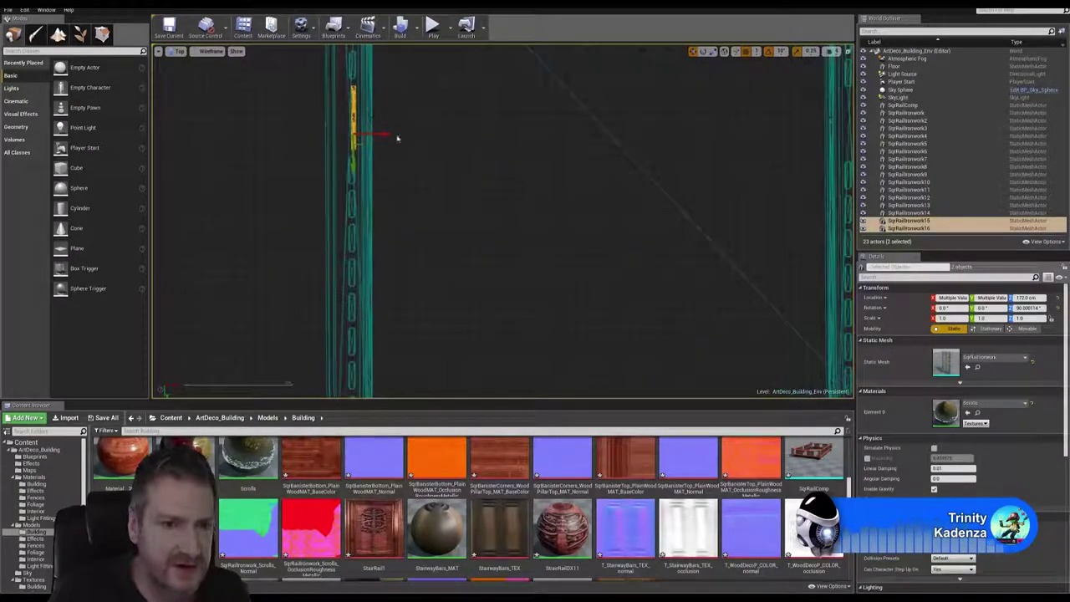
Duplicate the middle ironwork pair, move the copies along Y to the far corner gap and nudge them along negative X into line with the balusters.
{"action": "right_click", "coordinate": [354, 144]}
{"action": "mouse_move", "coordinate": [425, 287]}
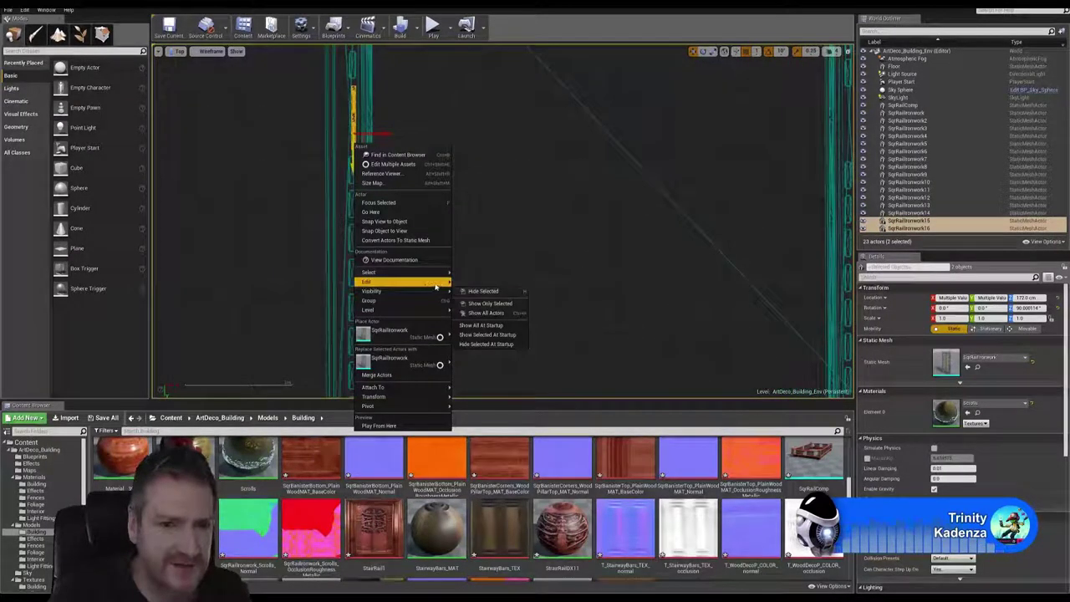
{"action": "left_click", "coordinate": [485, 313]}
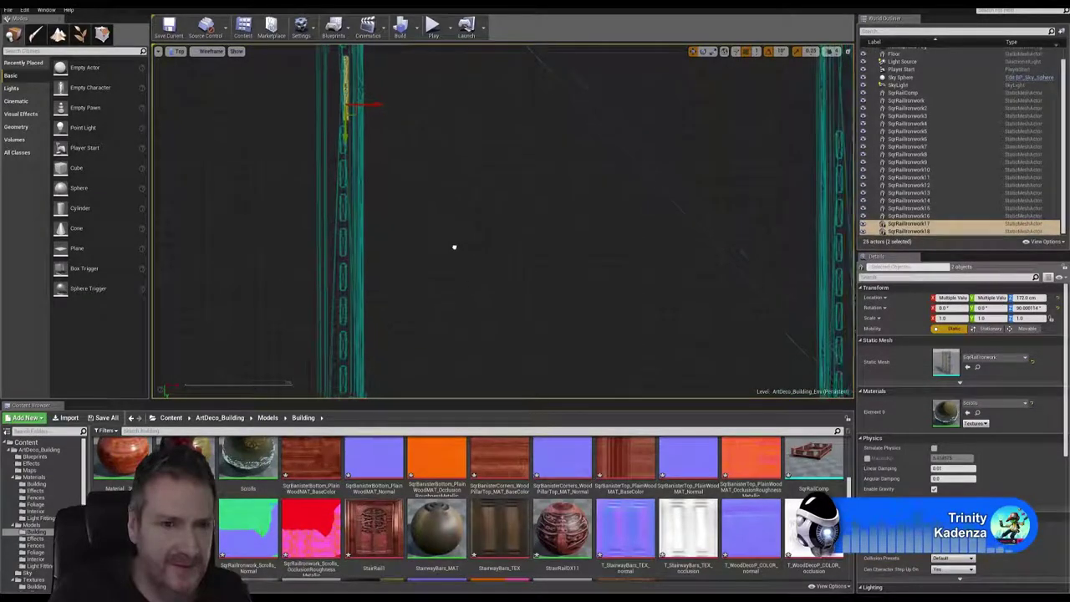
{"action": "scroll", "coordinate": [454, 246], "scroll_direction": "down", "scroll_amount": 2}
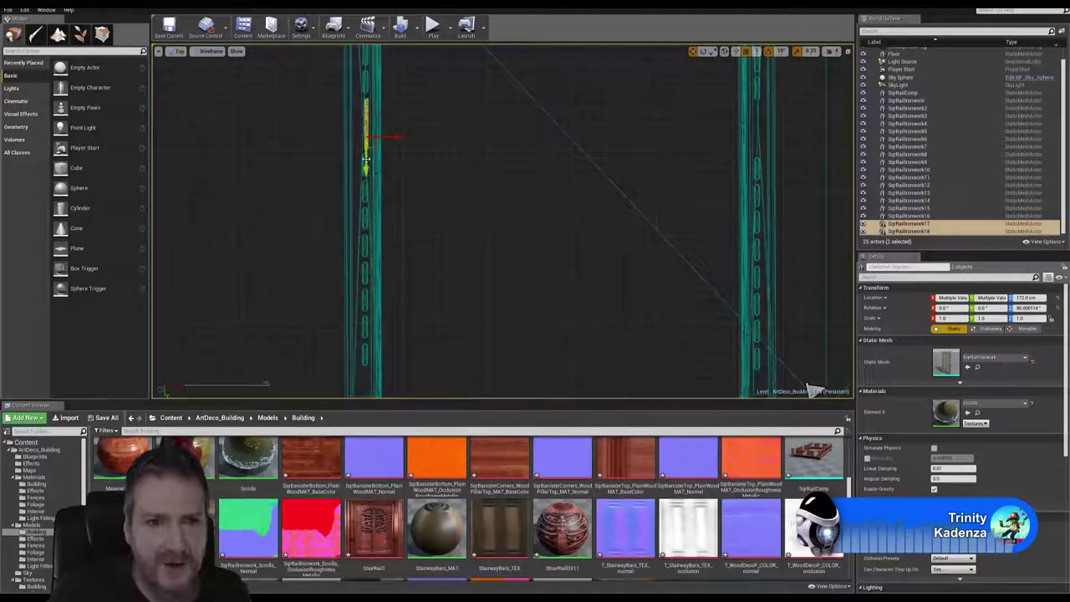
{"action": "left_click_drag", "start_coordinate": [365, 159], "coordinate": [365, 418]}
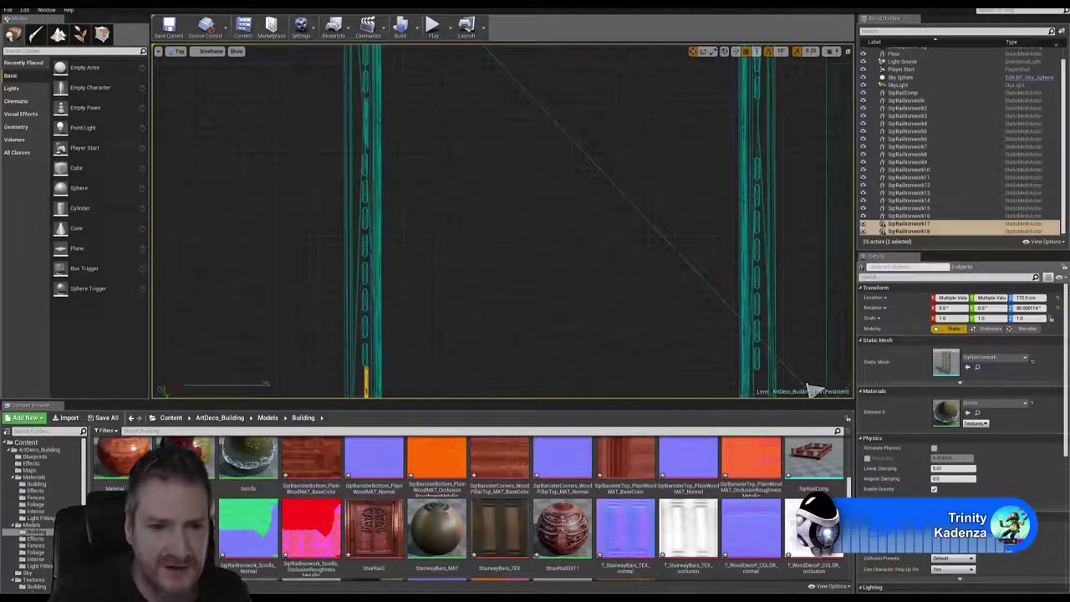
{"action": "right_click_drag", "start_coordinate": [432, 315], "coordinate": [465, 220]}
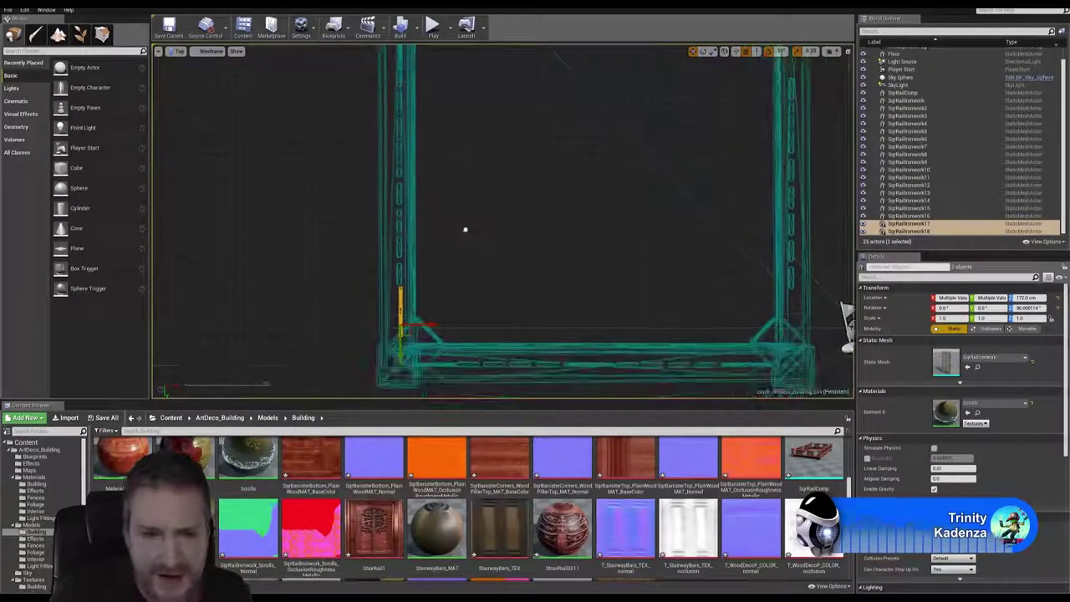
{"action": "scroll", "coordinate": [413, 290], "scroll_direction": "up", "scroll_amount": 1}
{"action": "scroll", "coordinate": [416, 333], "scroll_direction": "up", "scroll_amount": 2}
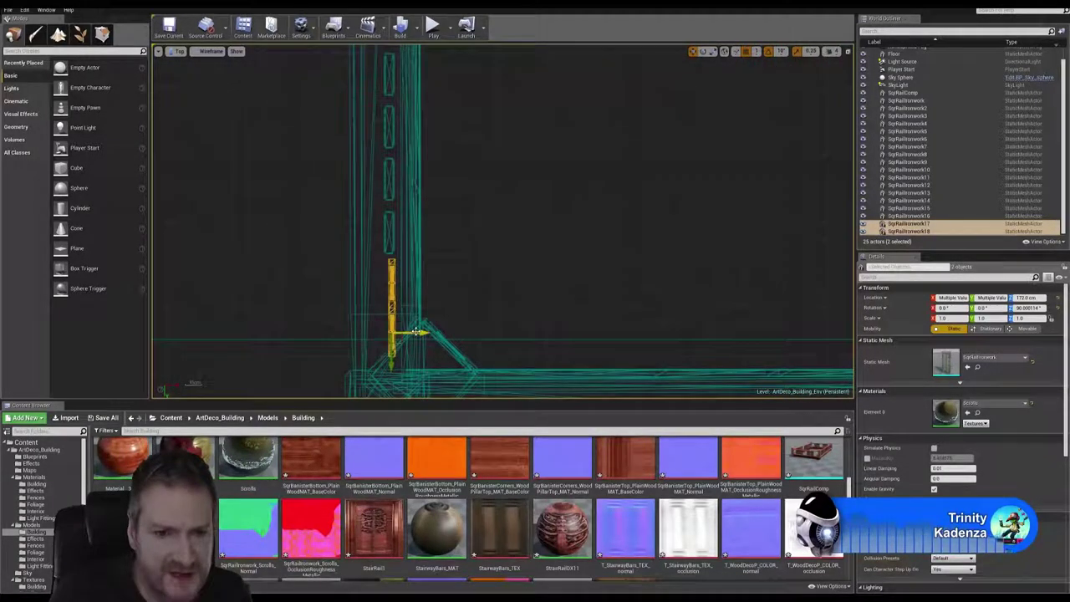
{"action": "left_click_drag", "start_coordinate": [418, 332], "coordinate": [414, 334]}
{"action": "scroll", "coordinate": [473, 270], "scroll_direction": "down", "scroll_amount": 3}
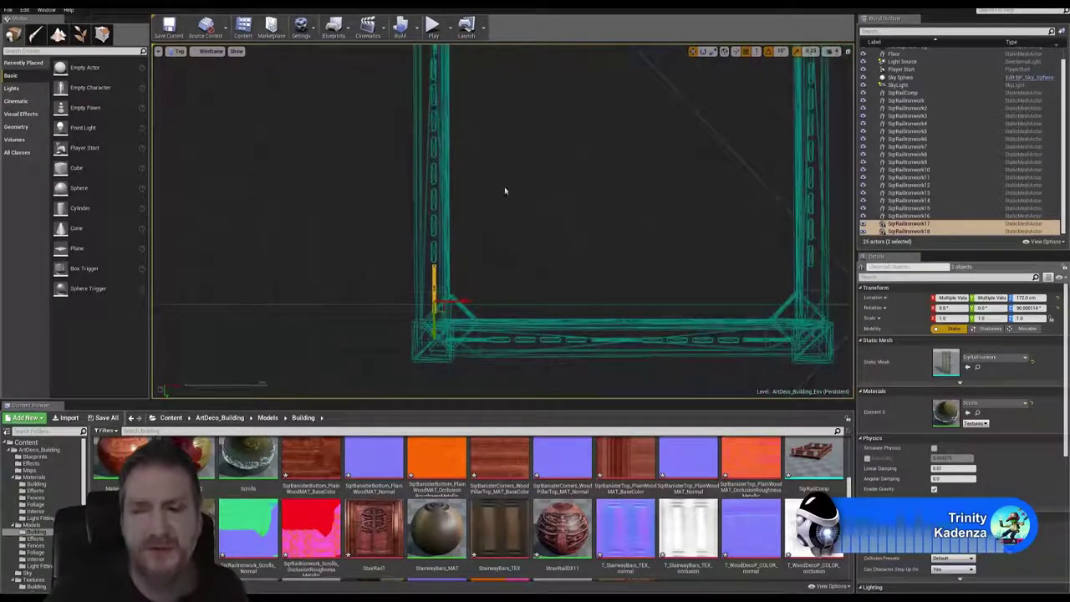
Select the middle pair, SqrRailIronwork15 and SqrRailIronwork16, and nudge it slightly along negative X into line with the balusters.
{"action": "scroll", "coordinate": [493, 209], "scroll_direction": "up", "scroll_amount": 2}
{"action": "scroll", "coordinate": [485, 234], "scroll_direction": "up", "scroll_amount": 3}
{"action": "scroll", "coordinate": [481, 200], "scroll_direction": "down", "scroll_amount": 2}
{"action": "scroll", "coordinate": [496, 182], "scroll_direction": "up", "scroll_amount": 3}
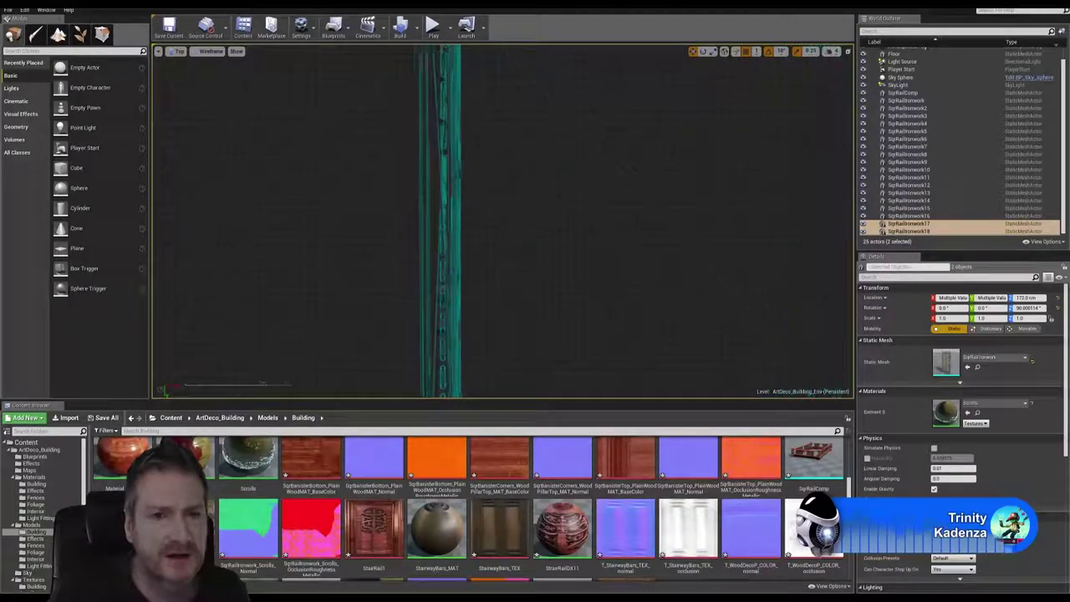
{"action": "scroll", "coordinate": [451, 184], "scroll_direction": "up", "scroll_amount": 4}
{"action": "left_click", "coordinate": [446, 237]}
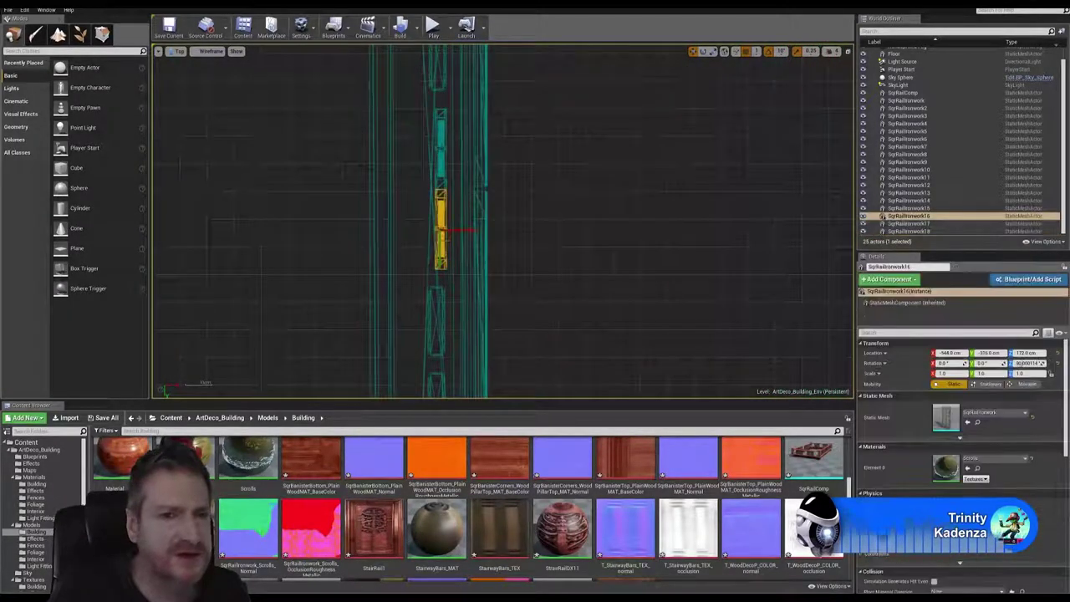
{"action": "left_click", "coordinate": [438, 150], "text": "ctrl"}
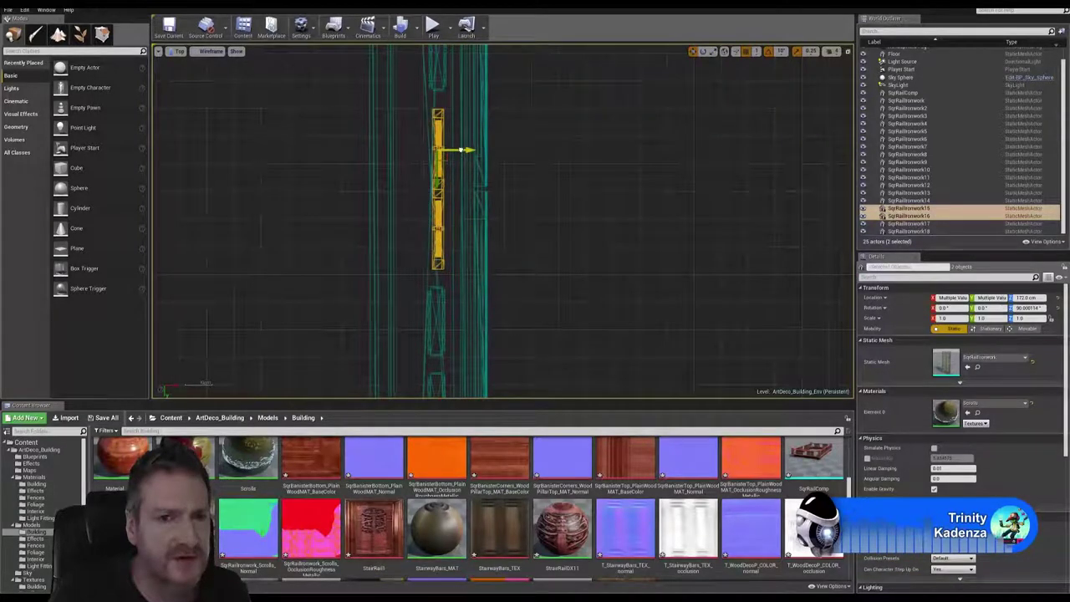
Add the corner pair, SqrRailIronwork13 and SqrRailIronwork14, to the current selection of the middle ironwork pair.
{"action": "scroll", "coordinate": [527, 222], "scroll_direction": "down", "scroll_amount": 5}
{"action": "right_click_drag", "start_coordinate": [558, 129], "coordinate": [597, 374]}
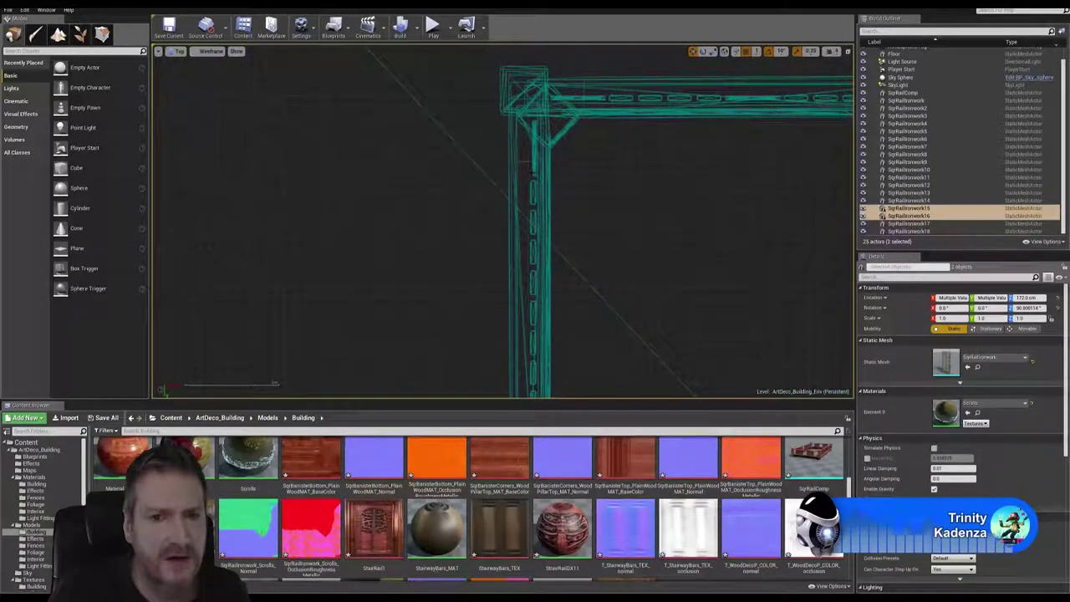
{"action": "left_click", "coordinate": [531, 168], "text": "ctrl"}
{"action": "left_click", "coordinate": [533, 134], "text": "ctrl"}
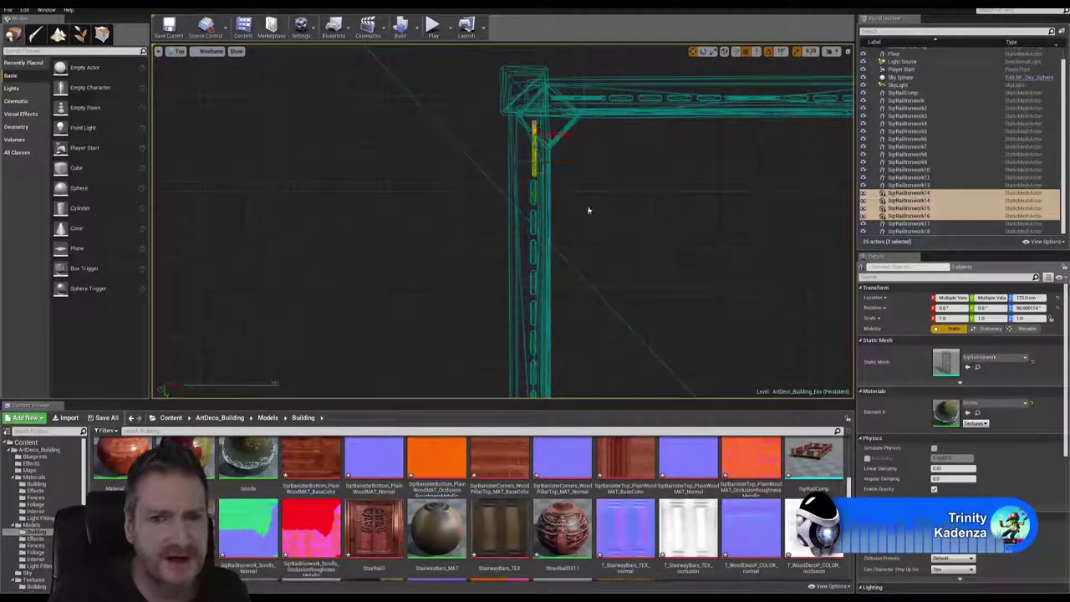
{"action": "scroll", "coordinate": [599, 180], "scroll_direction": "up", "scroll_amount": 2}
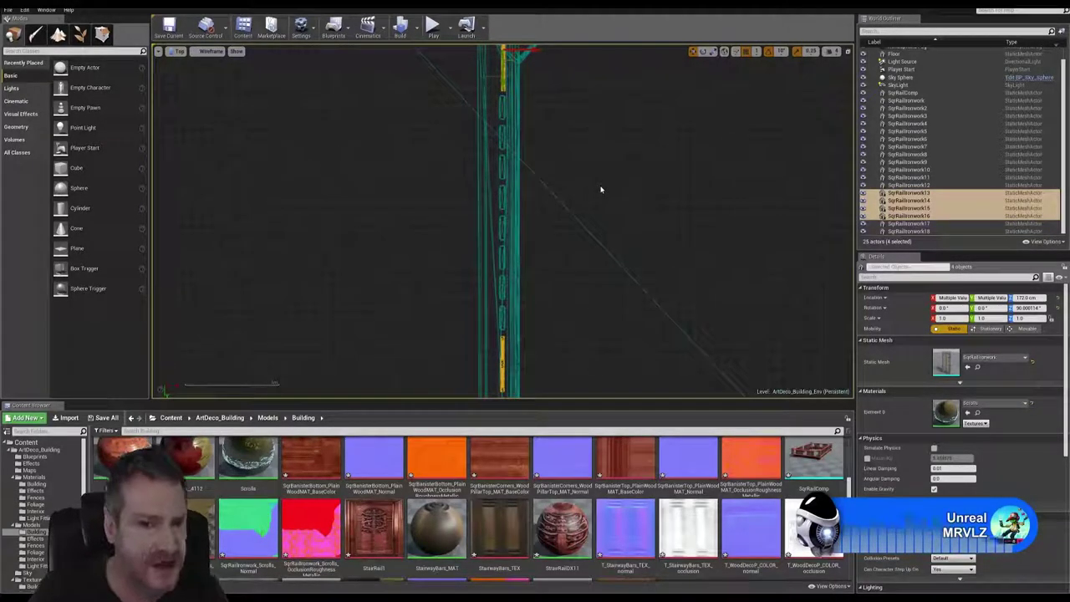
{"action": "key", "text": "super"}
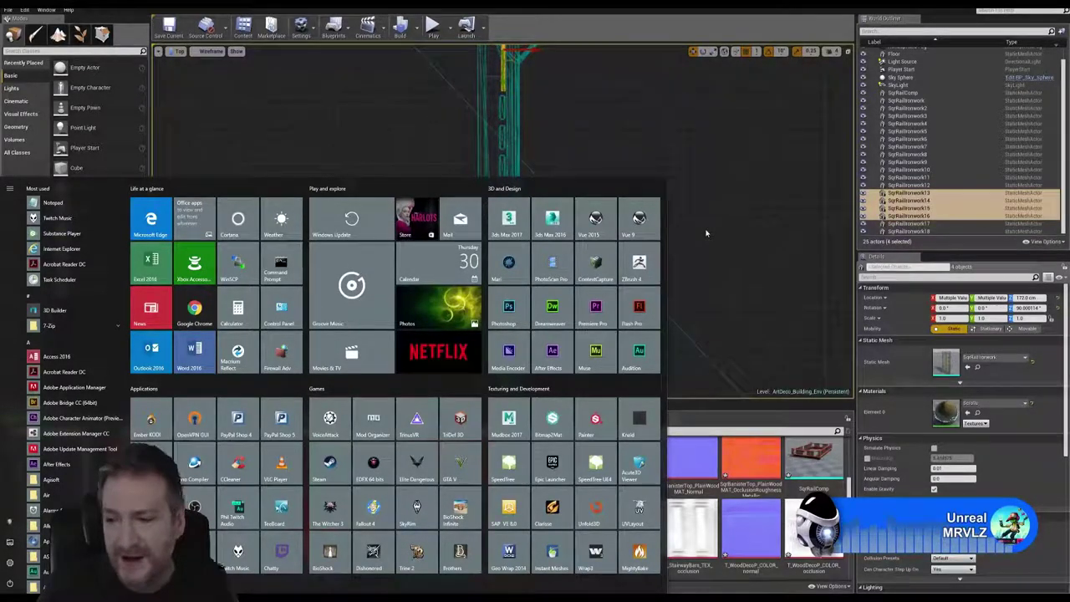
{"action": "left_click", "coordinate": [702, 34]}
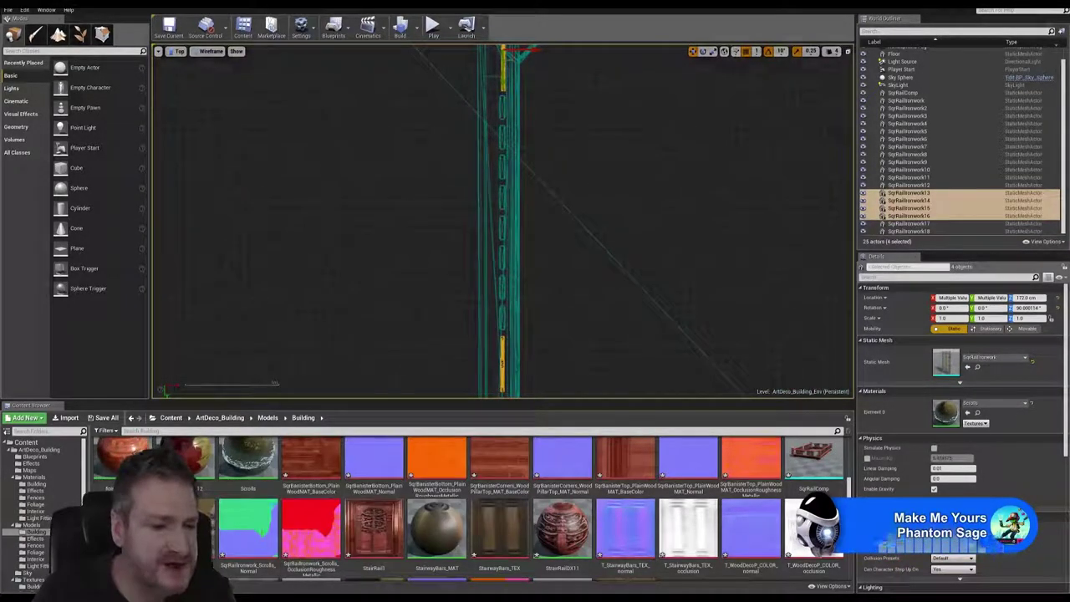
Switch to the web browser, search Google for "the foundary mari" and open Foundry's Mari 3D texture painting product page.
{"action": "left_click", "coordinate": [227, 596]}
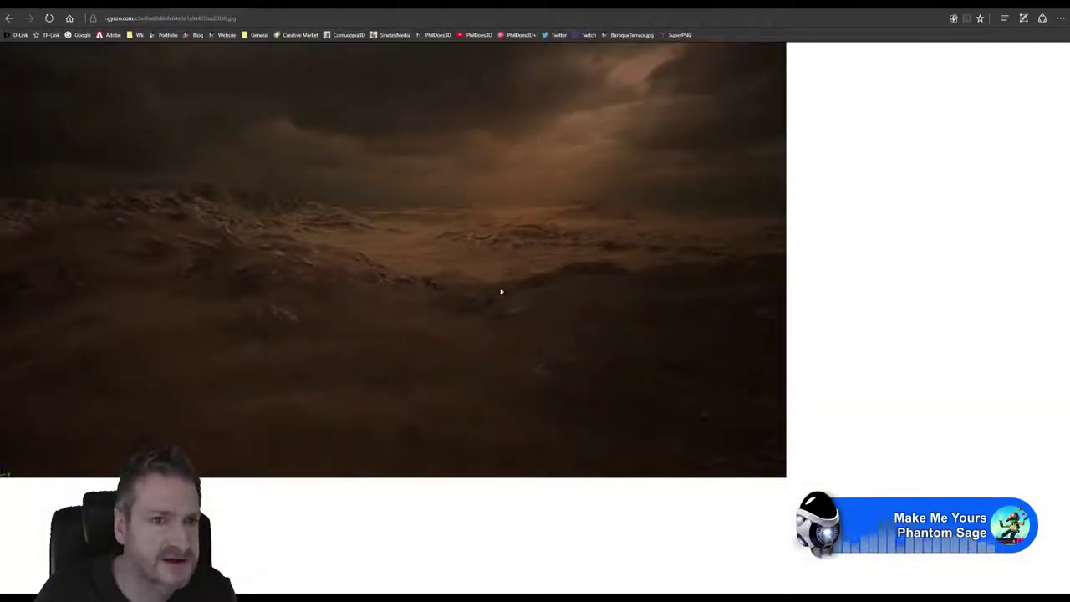
{"action": "left_click", "coordinate": [241, 5]}
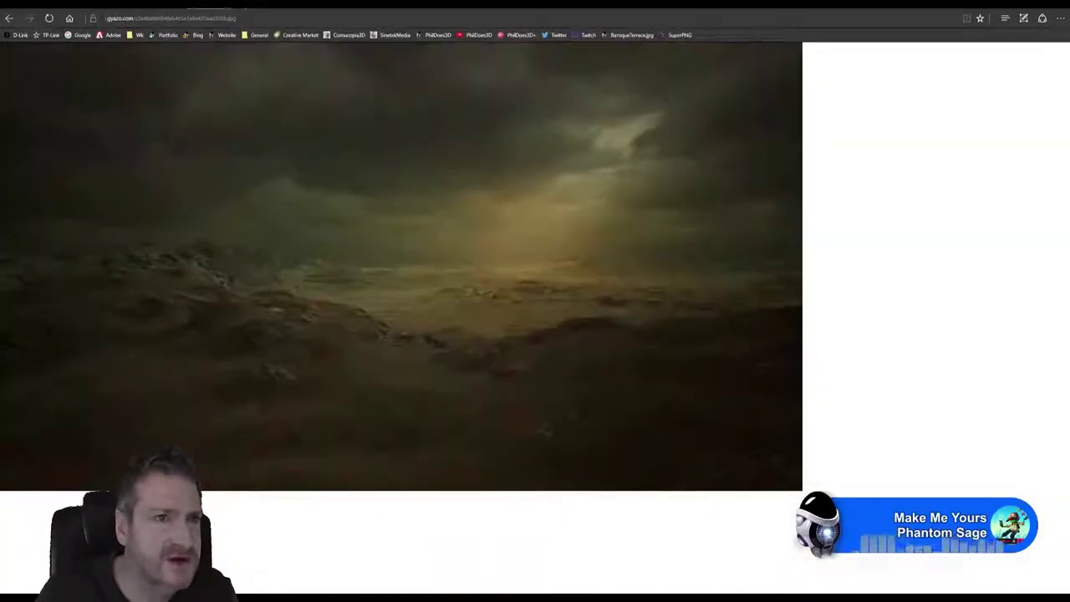
{"action": "left_click", "coordinate": [80, 35]}
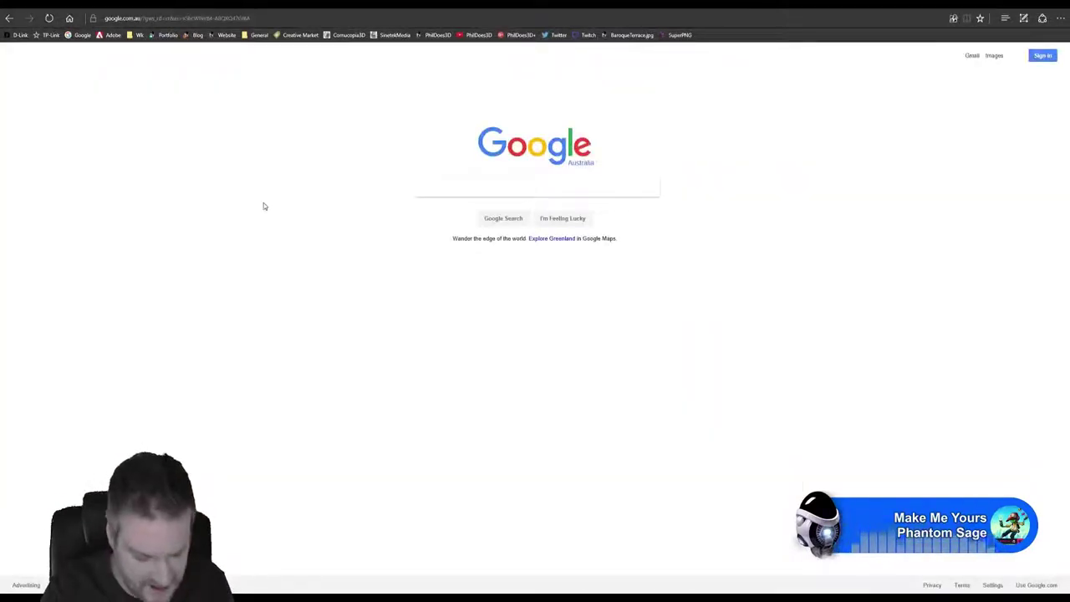
{"action": "type", "text": "Phi foundary"}
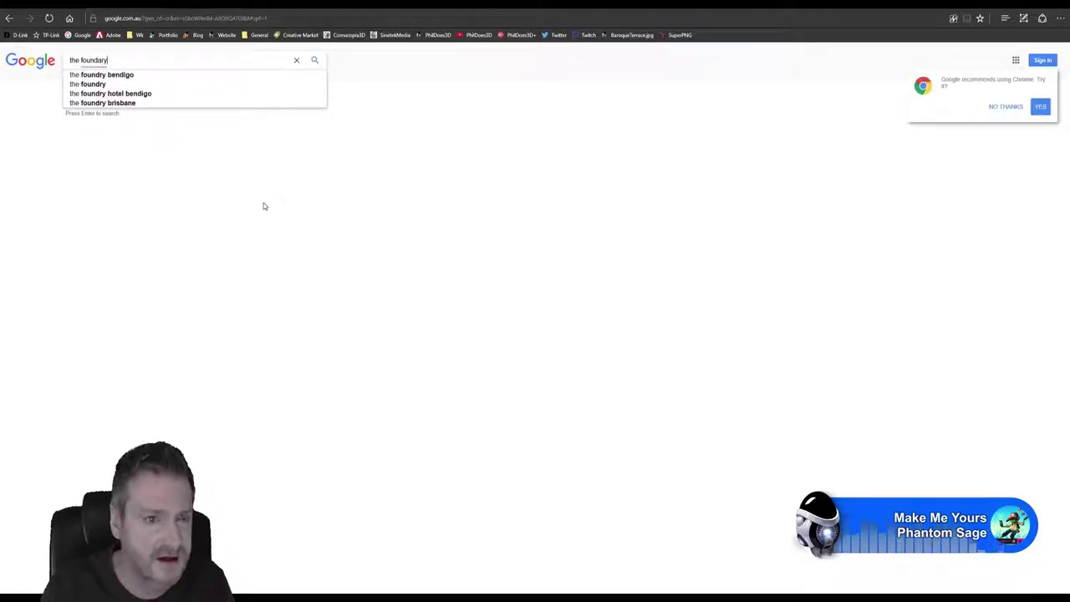
{"action": "type", "text": " mari"}
{"action": "key", "text": "Return"}
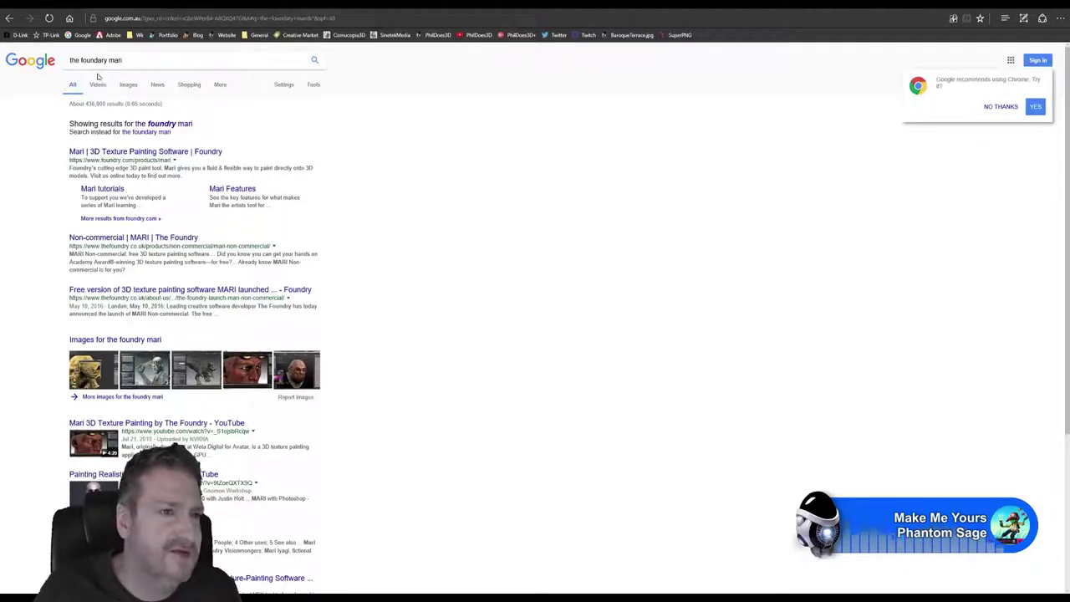
{"action": "left_click", "coordinate": [161, 153]}
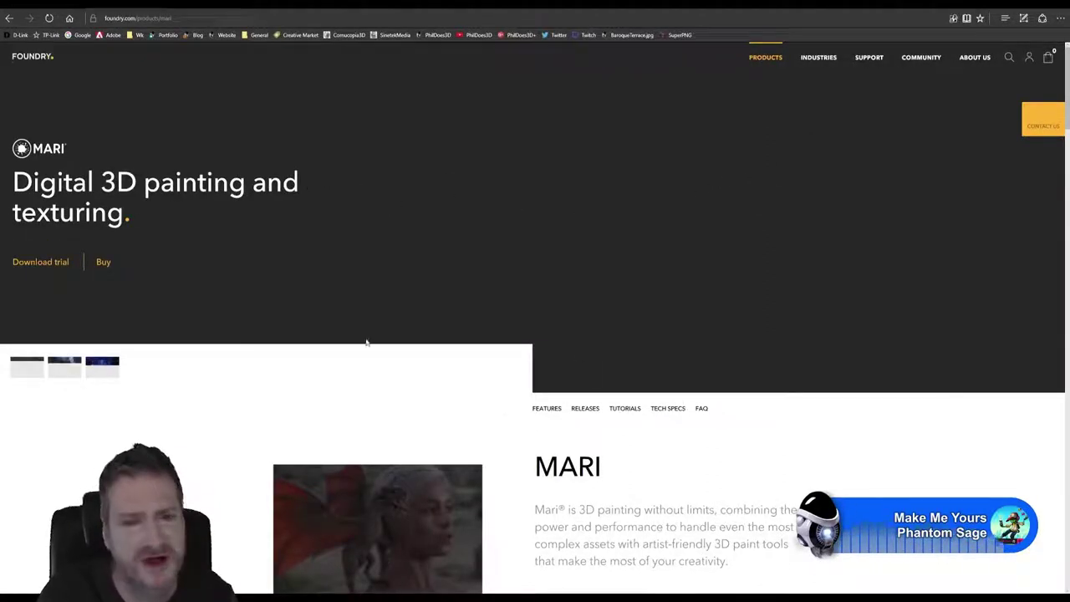
Read through the Mari product page, including its feature list, studio users, user guides and pricing section.
{"action": "scroll", "coordinate": [771, 376], "scroll_direction": "down", "scroll_amount": 4}
{"action": "scroll", "coordinate": [775, 384], "scroll_direction": "down", "scroll_amount": 1}
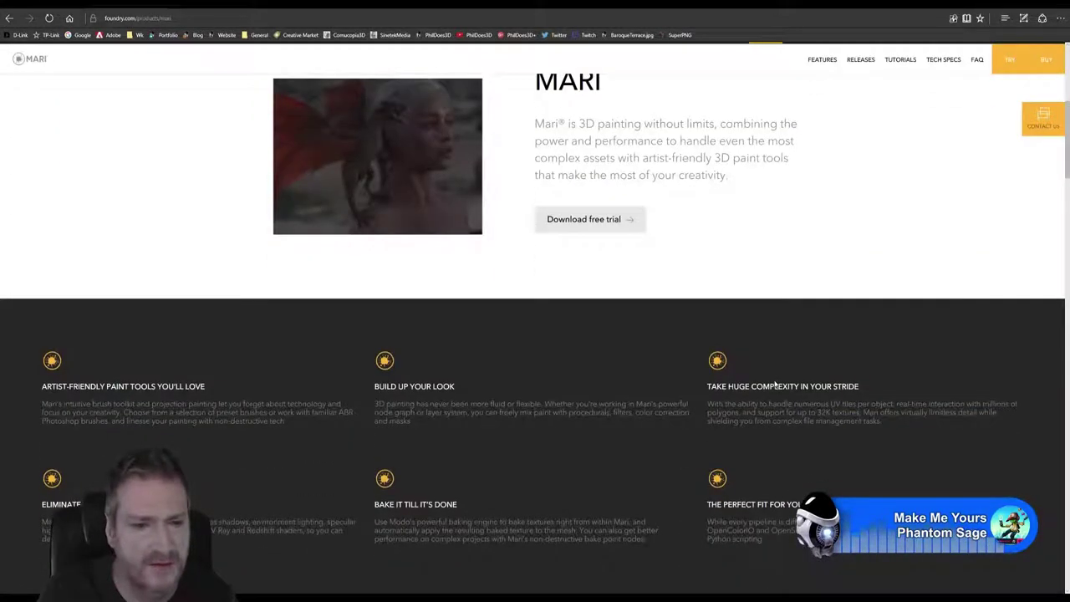
{"action": "scroll", "coordinate": [775, 384], "scroll_direction": "down", "scroll_amount": 1}
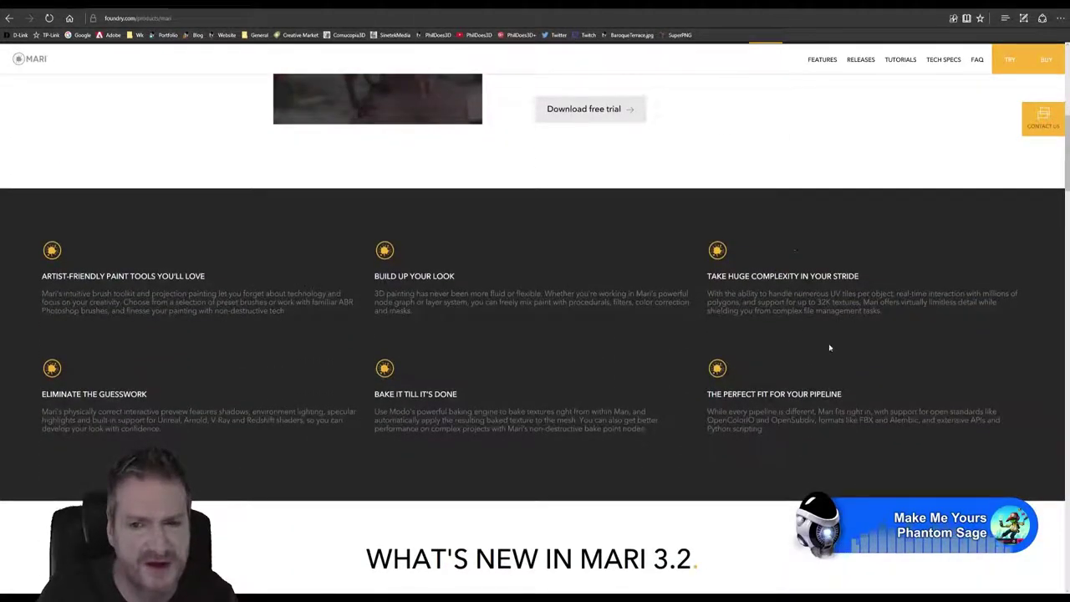
{"action": "scroll", "coordinate": [829, 348], "scroll_direction": "down", "scroll_amount": 9}
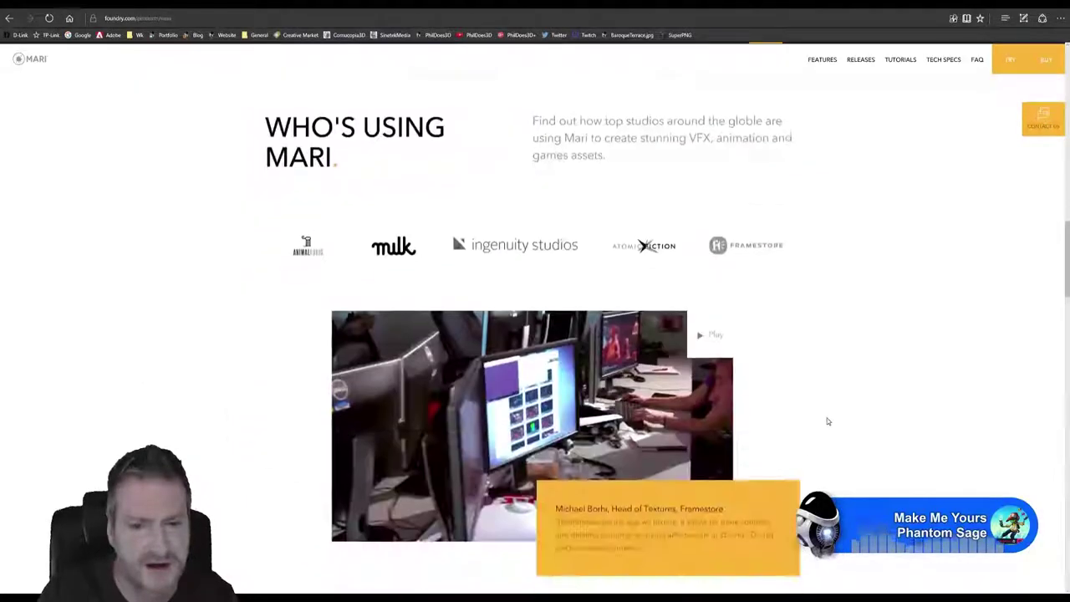
{"action": "scroll", "coordinate": [829, 426], "scroll_direction": "down", "scroll_amount": 5}
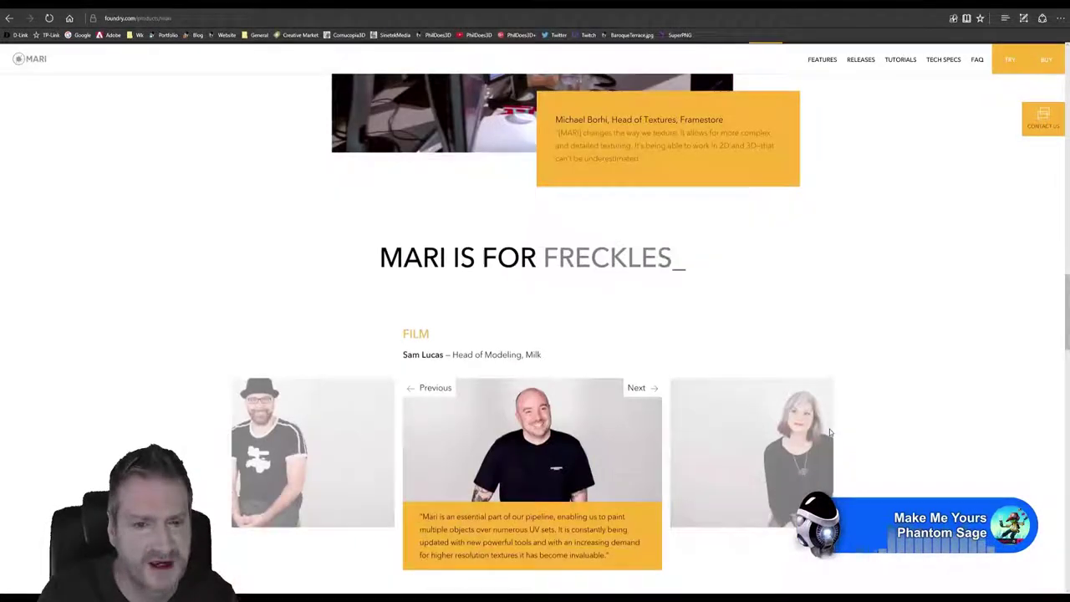
{"action": "scroll", "coordinate": [829, 429], "scroll_direction": "up", "scroll_amount": 1}
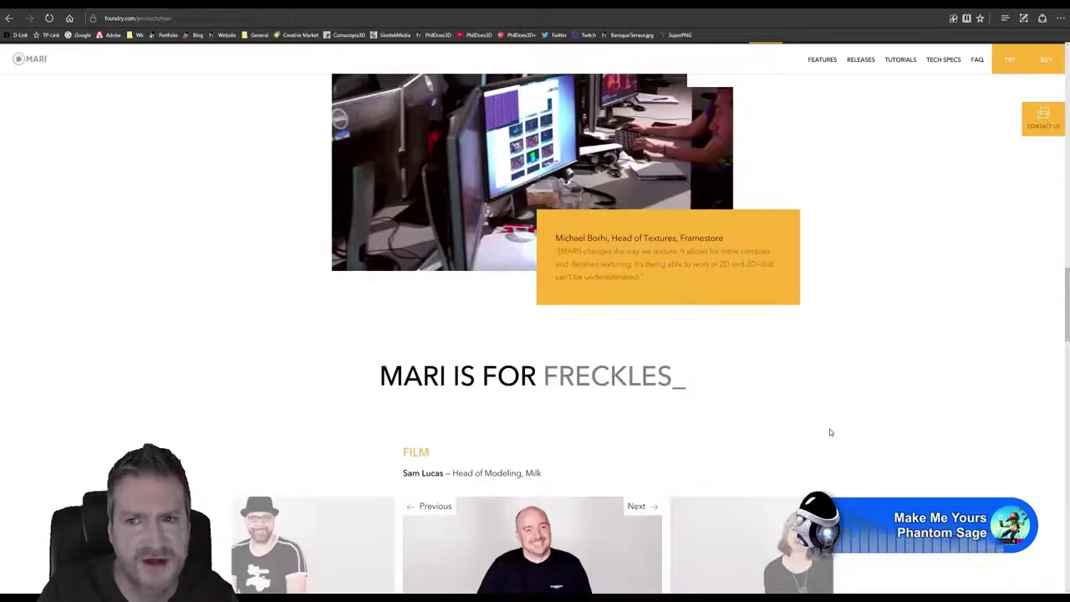
{"action": "scroll", "coordinate": [829, 428], "scroll_direction": "down", "scroll_amount": 4}
{"action": "scroll", "coordinate": [828, 433], "scroll_direction": "down", "scroll_amount": 9}
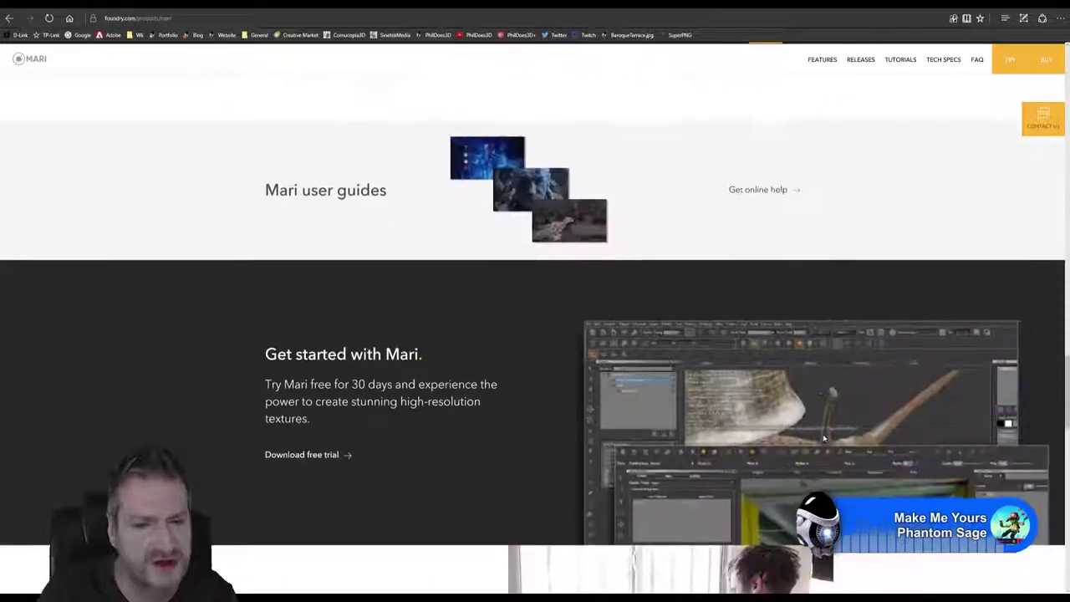
{"action": "scroll", "coordinate": [823, 438], "scroll_direction": "down", "scroll_amount": 5}
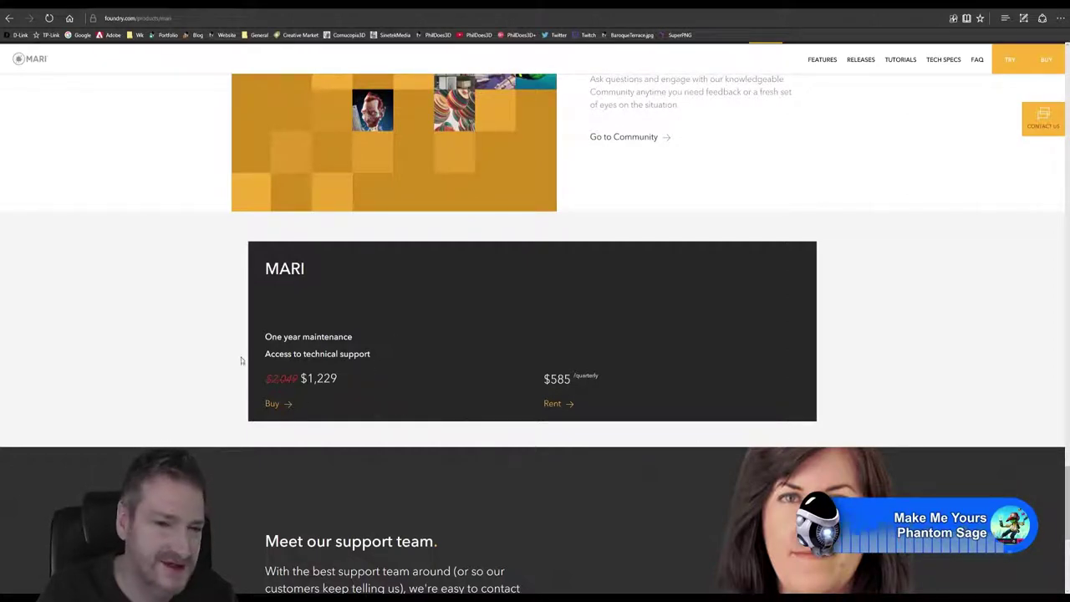
{"action": "scroll", "coordinate": [836, 335], "scroll_direction": "down", "scroll_amount": 4}
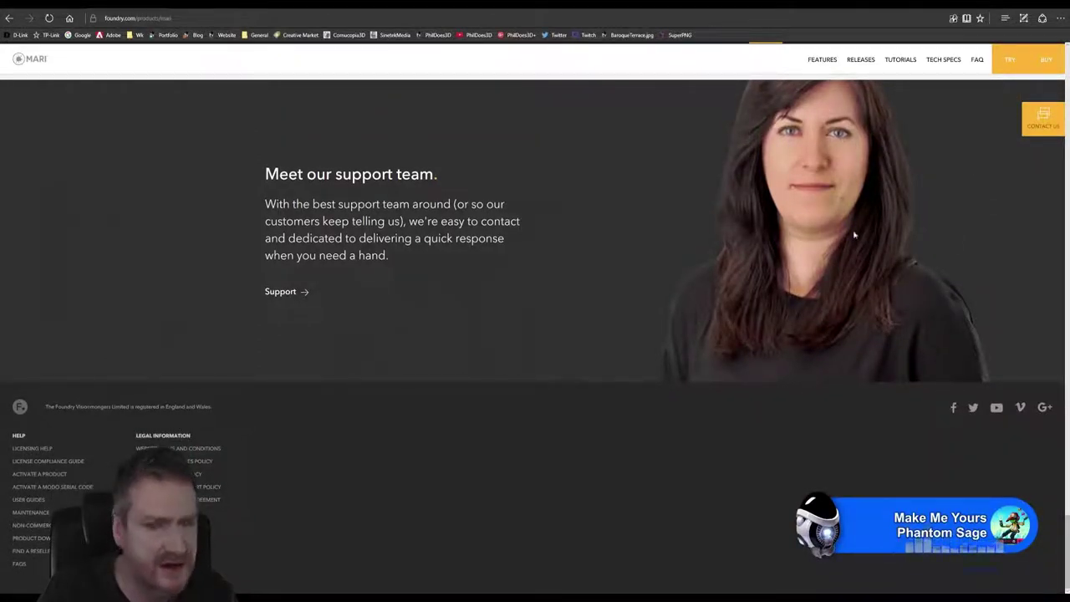
Open the Mari releases page and review the features listed for Mari 3.2 and Mari 3.0.
{"action": "left_click", "coordinate": [863, 62]}
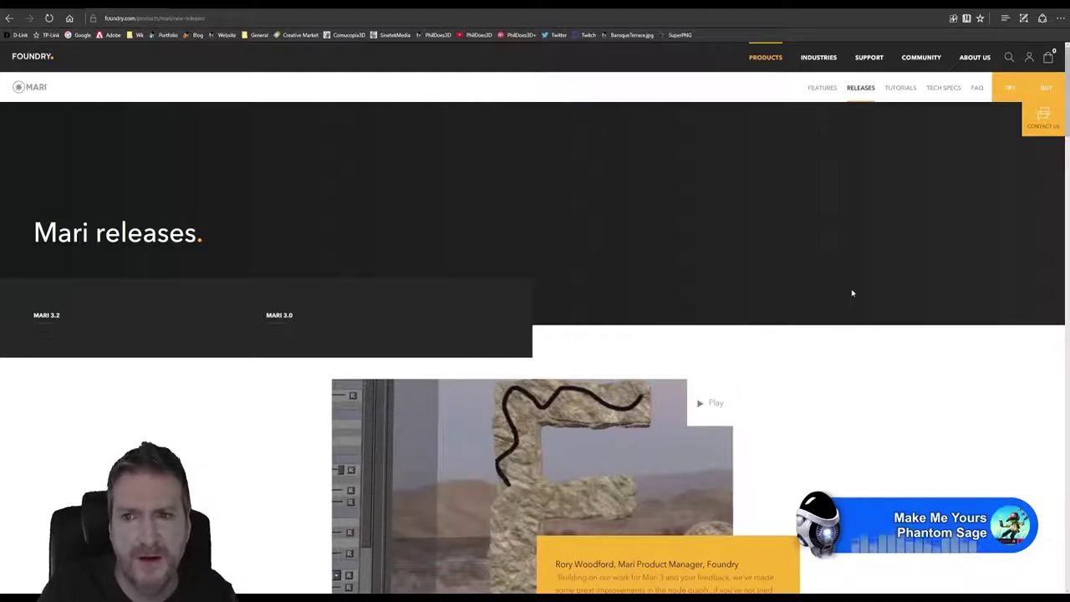
{"action": "scroll", "coordinate": [852, 292], "scroll_direction": "down", "scroll_amount": 10}
{"action": "scroll", "coordinate": [855, 309], "scroll_direction": "down", "scroll_amount": 10}
{"action": "scroll", "coordinate": [855, 324], "scroll_direction": "down", "scroll_amount": 10}
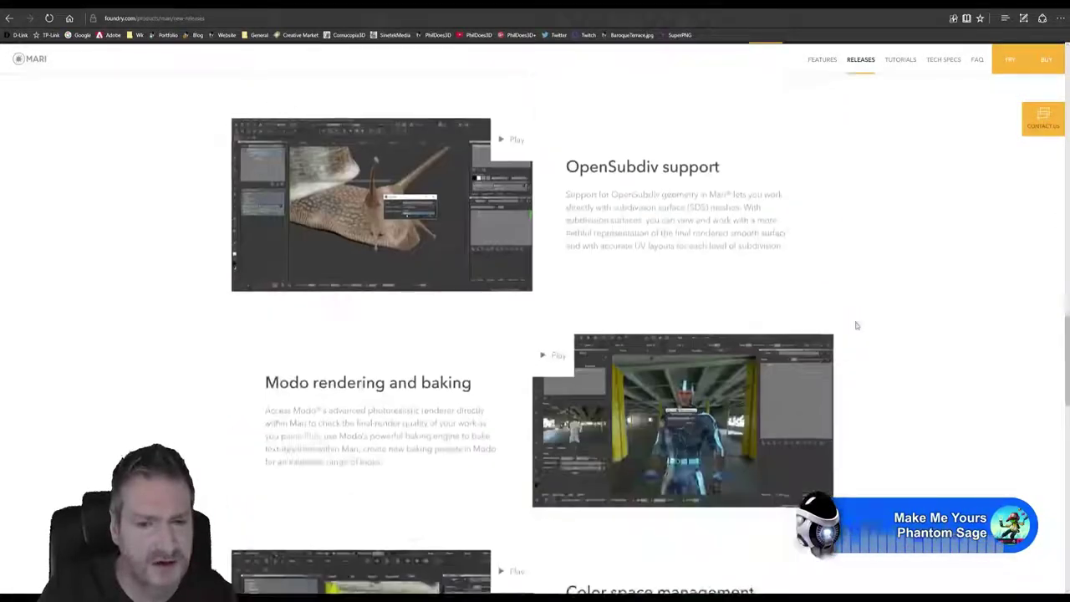
{"action": "scroll", "coordinate": [857, 344], "scroll_direction": "down", "scroll_amount": 3}
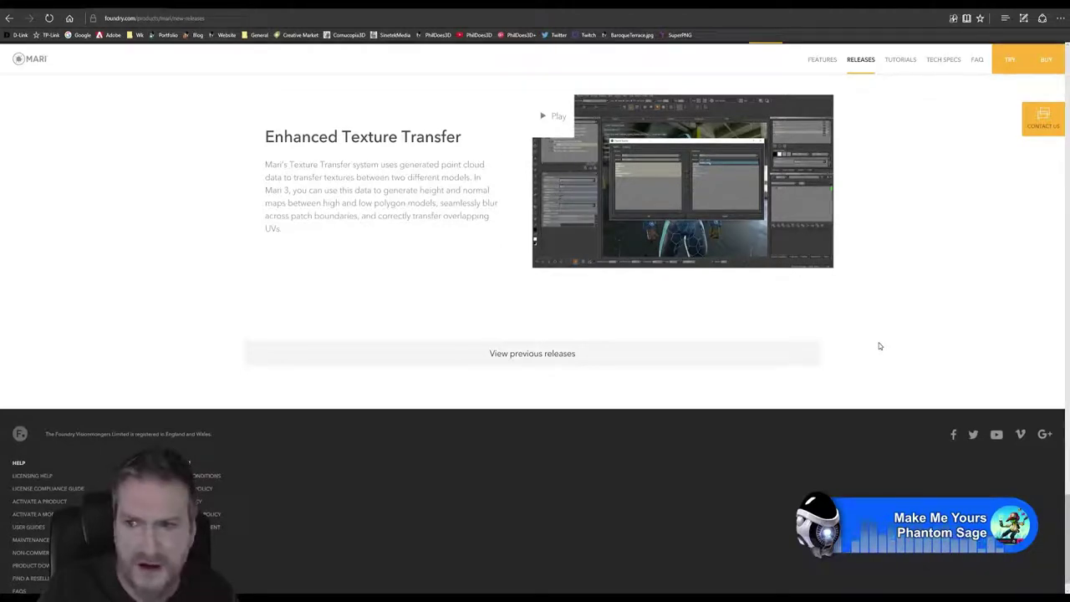
{"action": "scroll", "coordinate": [879, 346], "scroll_direction": "up", "scroll_amount": 10}
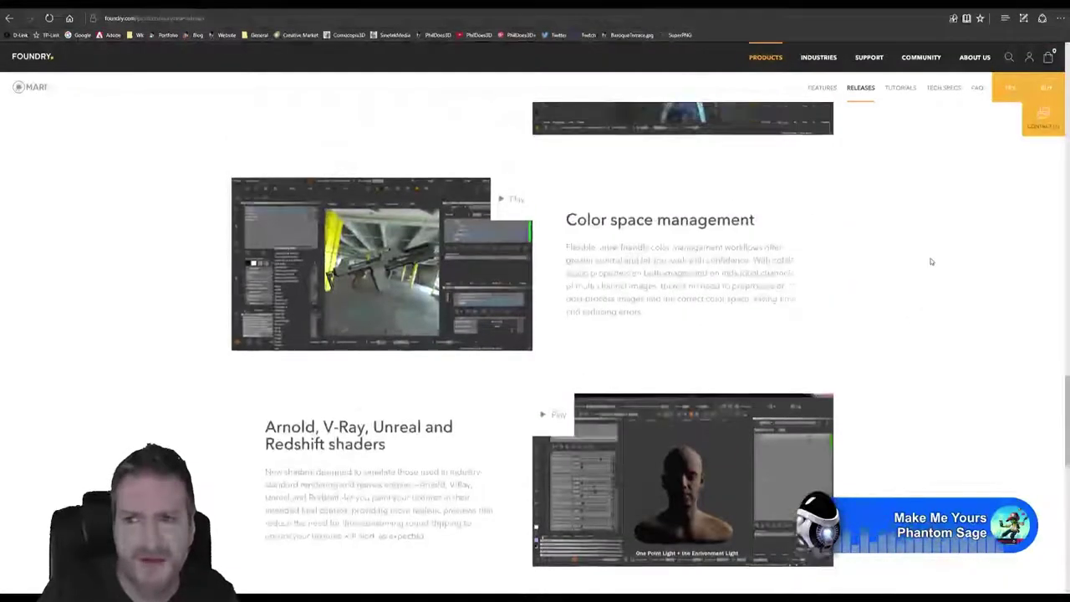
{"action": "scroll", "coordinate": [932, 264], "scroll_direction": "up", "scroll_amount": 15}
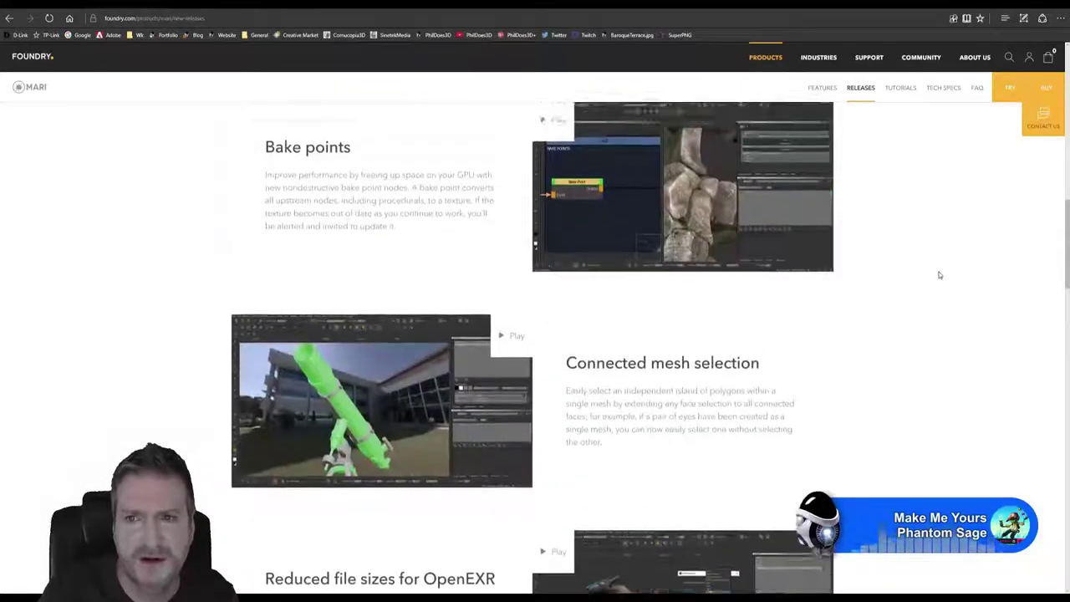
{"action": "scroll", "coordinate": [939, 275], "scroll_direction": "up", "scroll_amount": 8}
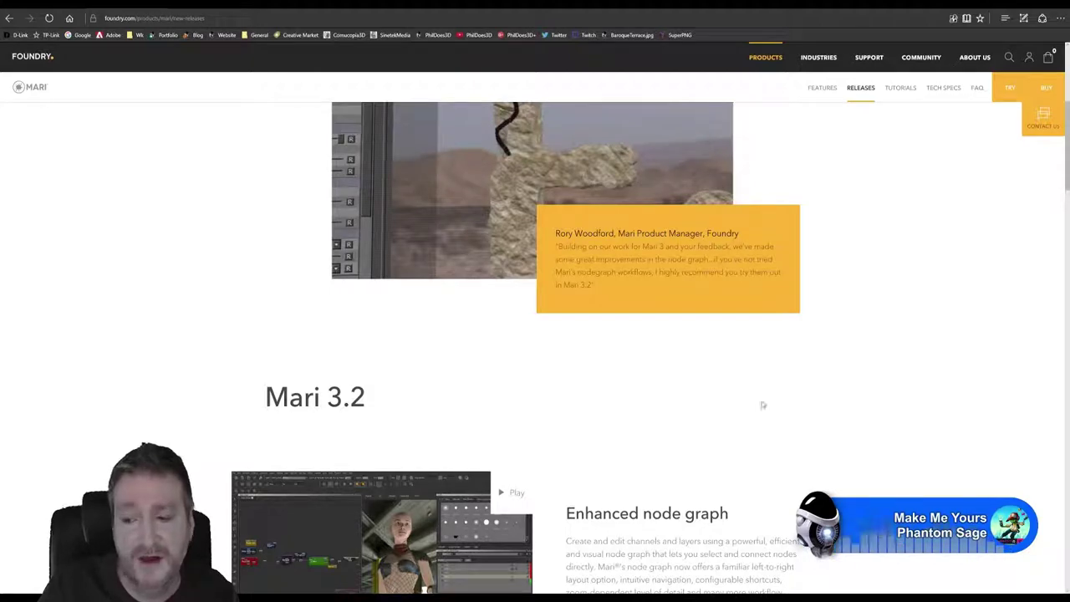
{"action": "scroll", "coordinate": [803, 408], "scroll_direction": "up", "scroll_amount": 5}
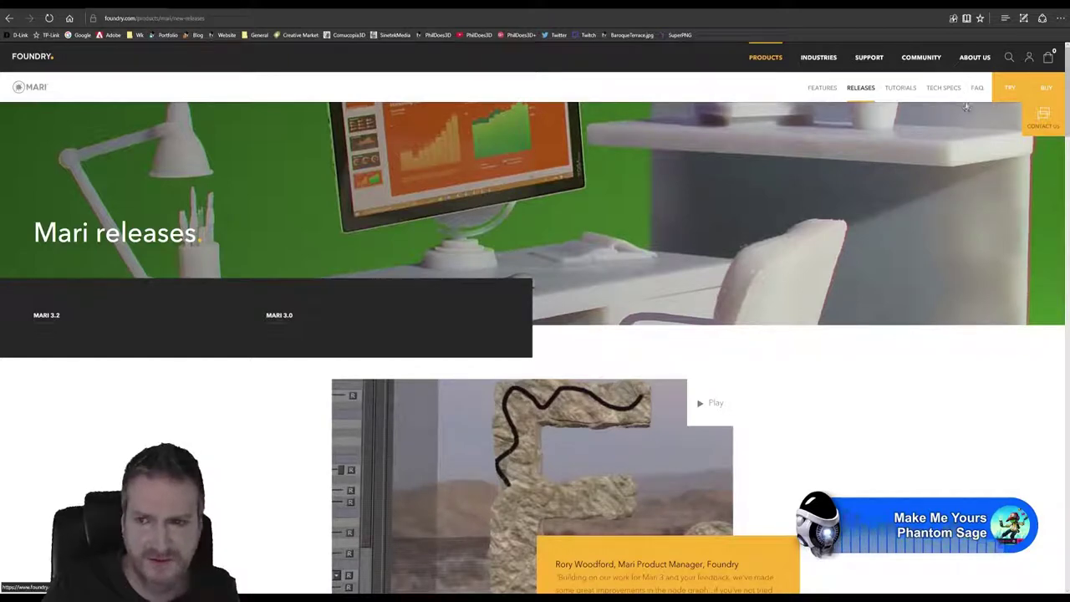
Open the Mari free-trial page to read its sign-up steps and return to the releases page.
{"action": "left_click", "coordinate": [1009, 92]}
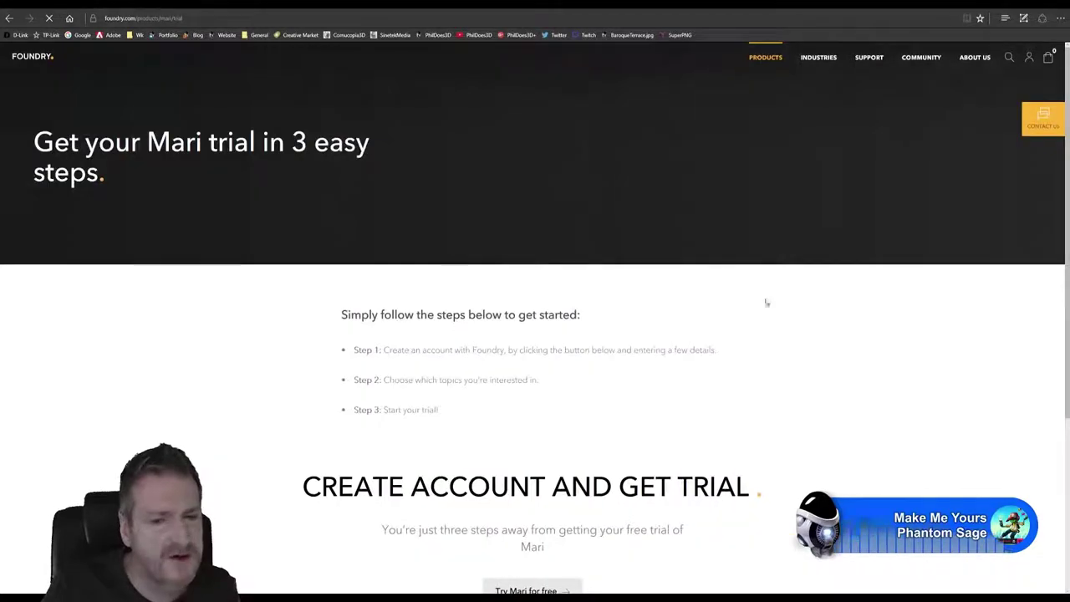
{"action": "scroll", "coordinate": [796, 297], "scroll_direction": "down", "scroll_amount": 2}
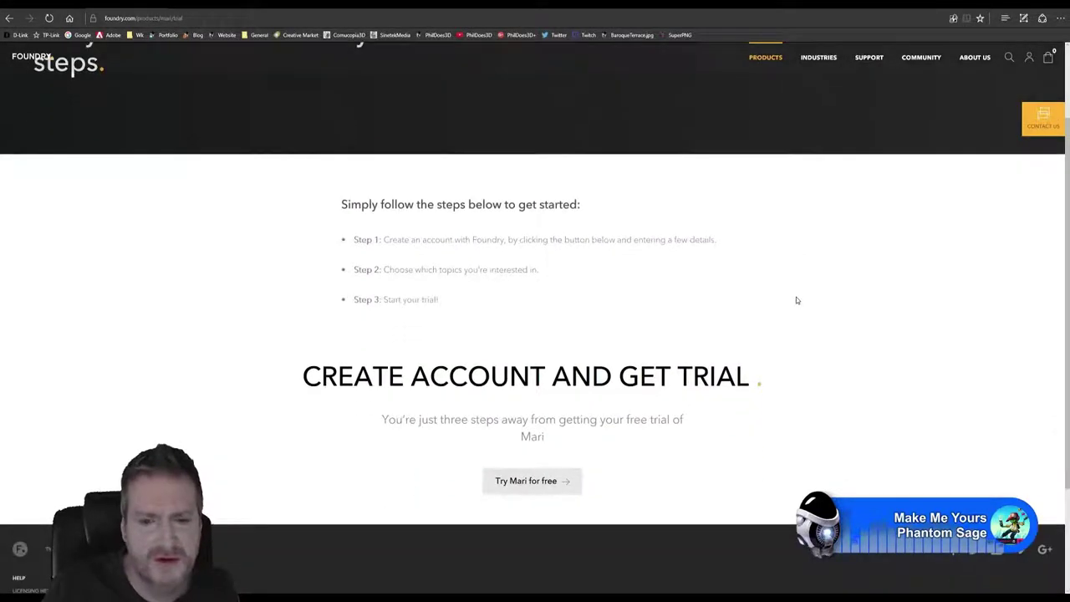
{"action": "scroll", "coordinate": [795, 298], "scroll_direction": "down", "scroll_amount": 1}
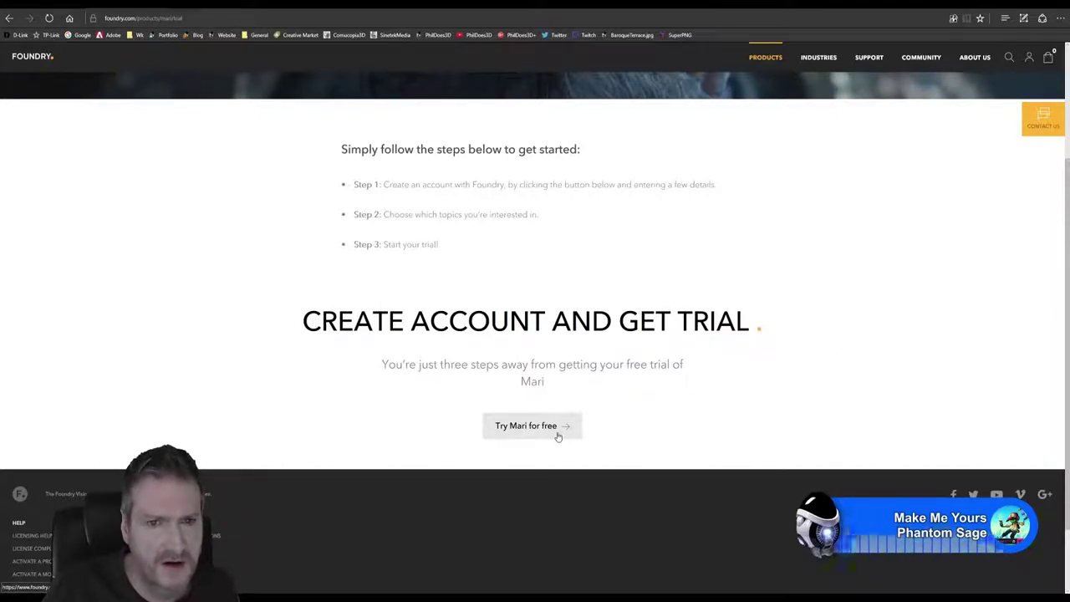
{"action": "scroll", "coordinate": [545, 282], "scroll_direction": "up", "scroll_amount": 2}
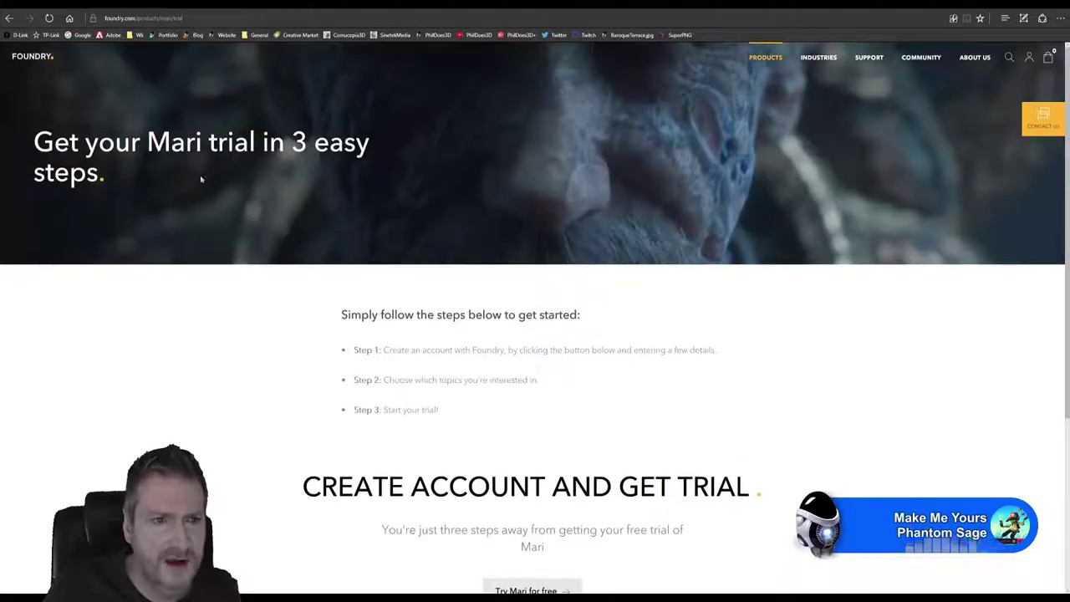
{"action": "left_click", "coordinate": [8, 18]}
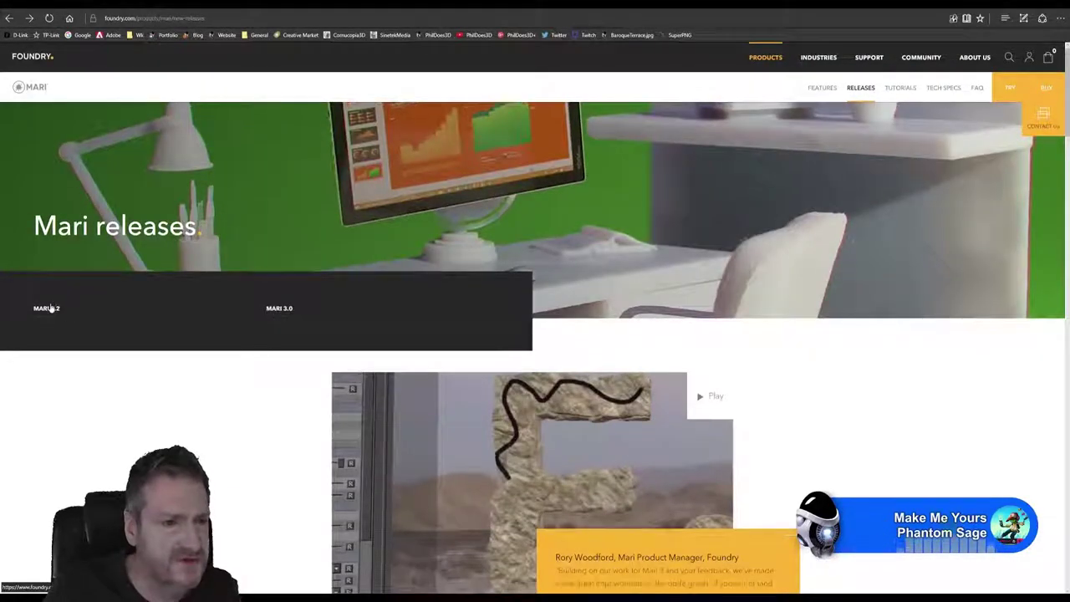
Look over the release feature descriptions once more, from the Mari 3.0 entries back up to the page header.
{"action": "scroll", "coordinate": [51, 310], "scroll_direction": "down", "scroll_amount": 1}
{"action": "scroll", "coordinate": [837, 329], "scroll_direction": "down", "scroll_amount": 15}
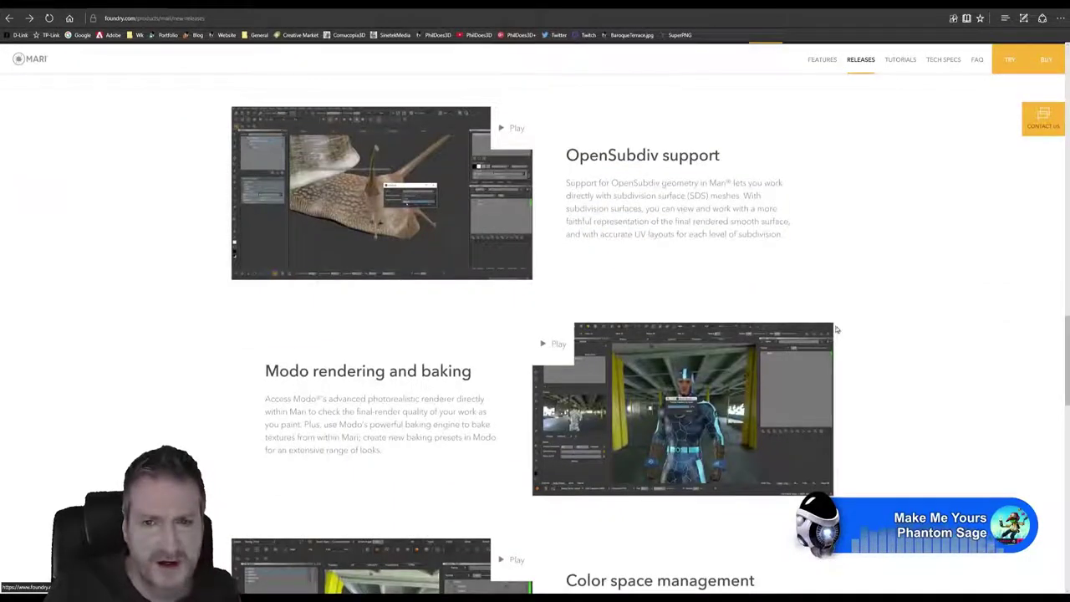
{"action": "scroll", "coordinate": [837, 330], "scroll_direction": "up", "scroll_amount": 2}
{"action": "scroll", "coordinate": [836, 328], "scroll_direction": "up", "scroll_amount": 6}
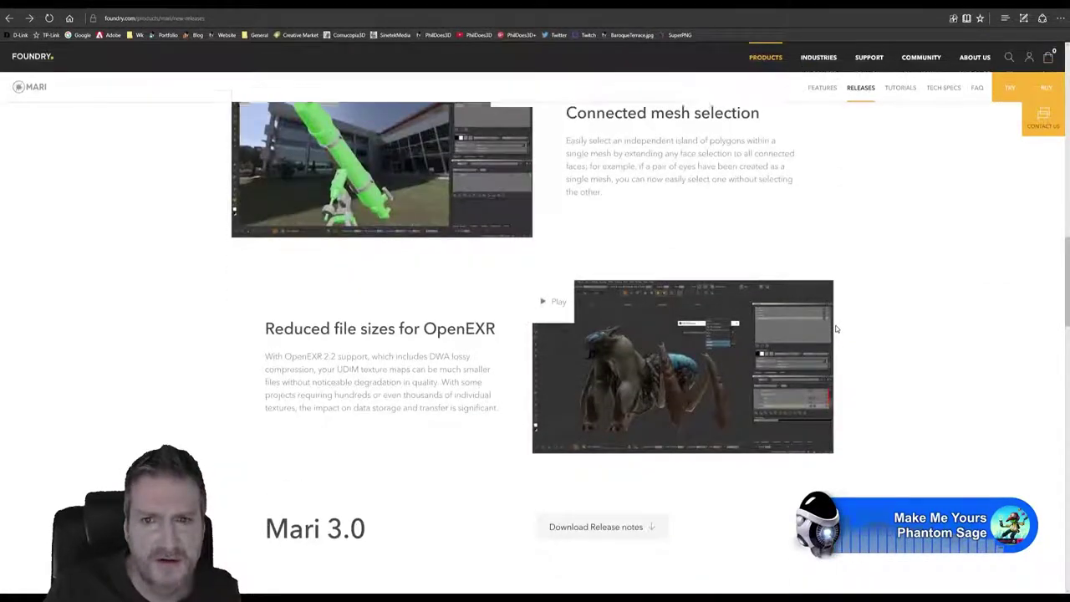
{"action": "scroll", "coordinate": [835, 328], "scroll_direction": "up", "scroll_amount": 8}
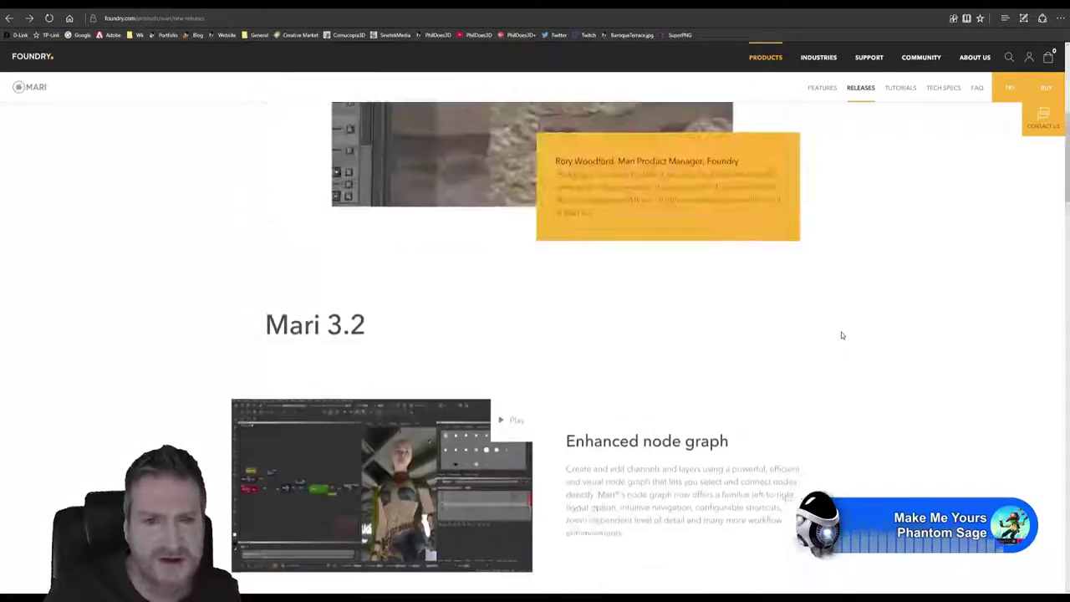
{"action": "scroll", "coordinate": [841, 334], "scroll_direction": "up", "scroll_amount": 1}
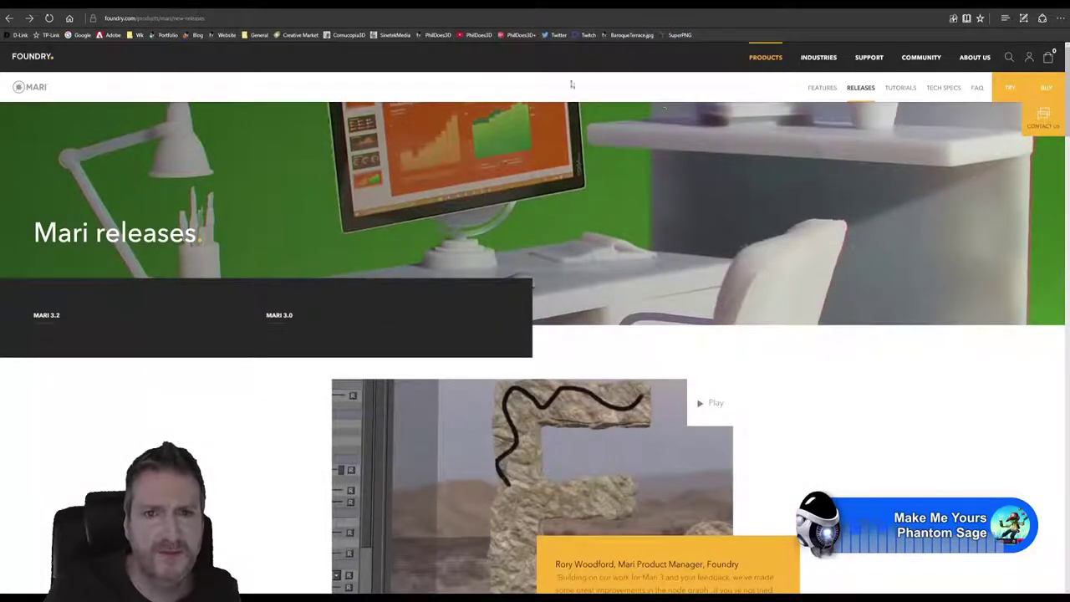
Switch to Substance Painter and expand the channels mapping and technical parameters of the Wood american cherry fill layer.
{"action": "left_click", "coordinate": [160, 8]}
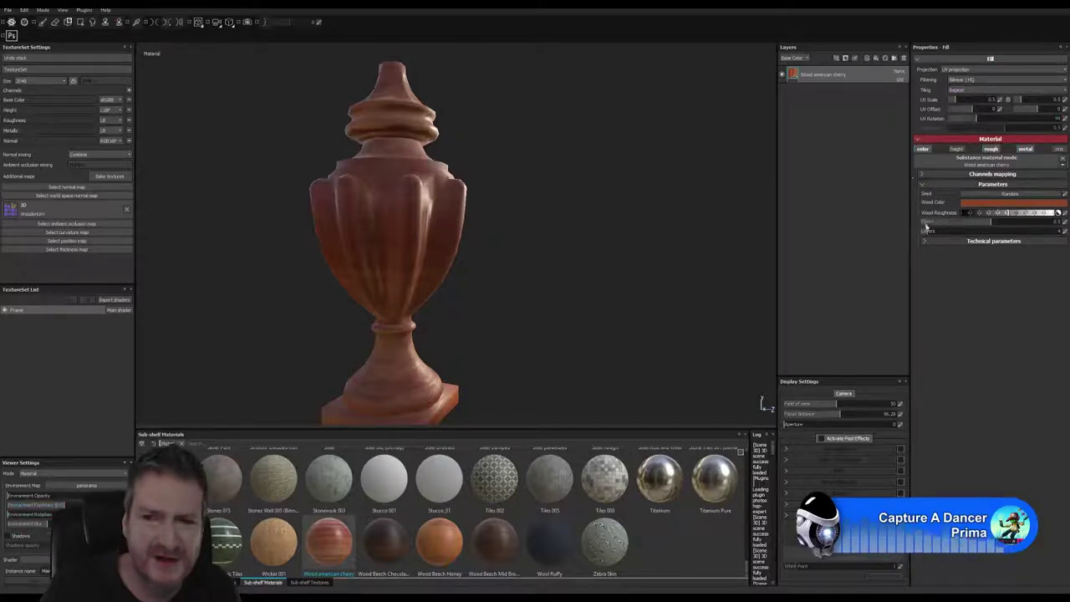
{"action": "left_click", "coordinate": [922, 175]}
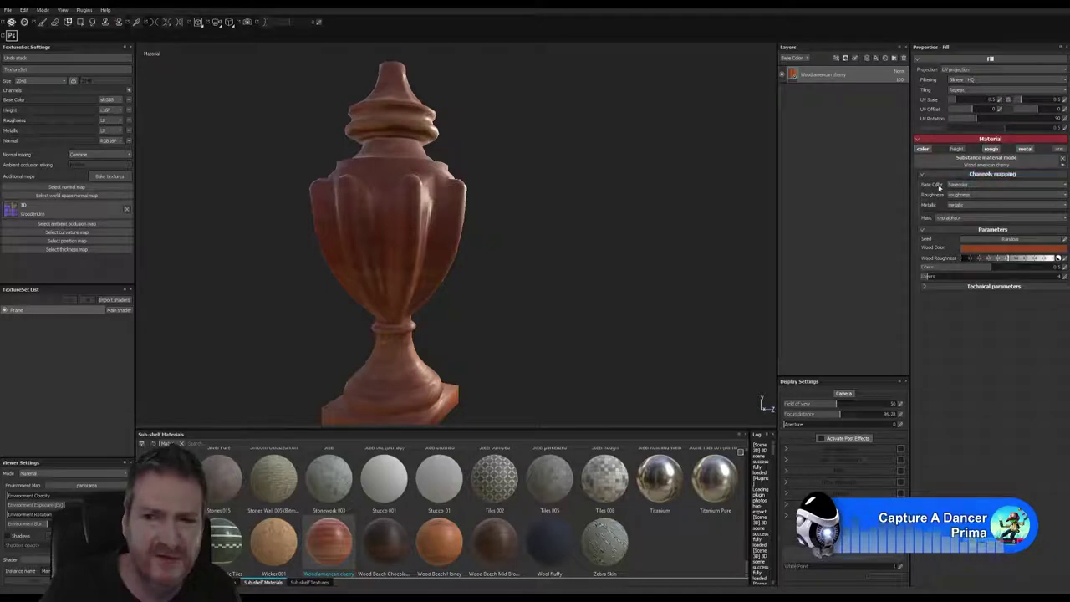
{"action": "left_click", "coordinate": [926, 286]}
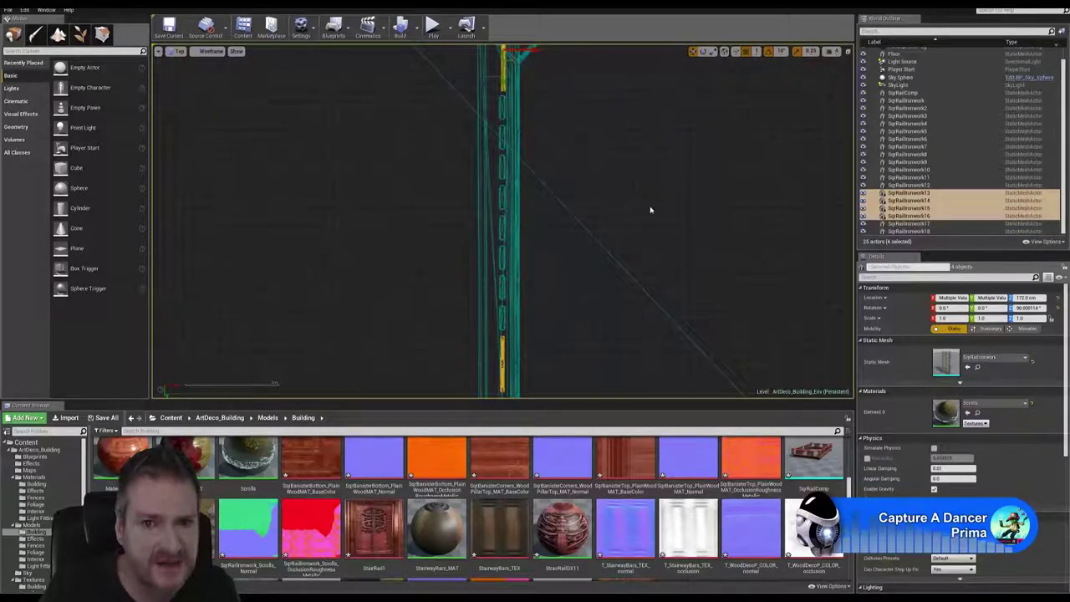
Add the last two ironwork panels at the lower end of the side rail to the existing panel selection in the top view.
{"action": "scroll", "coordinate": [651, 212], "scroll_direction": "down", "scroll_amount": 3}
{"action": "right_click_drag", "start_coordinate": [657, 242], "coordinate": [547, 158]}
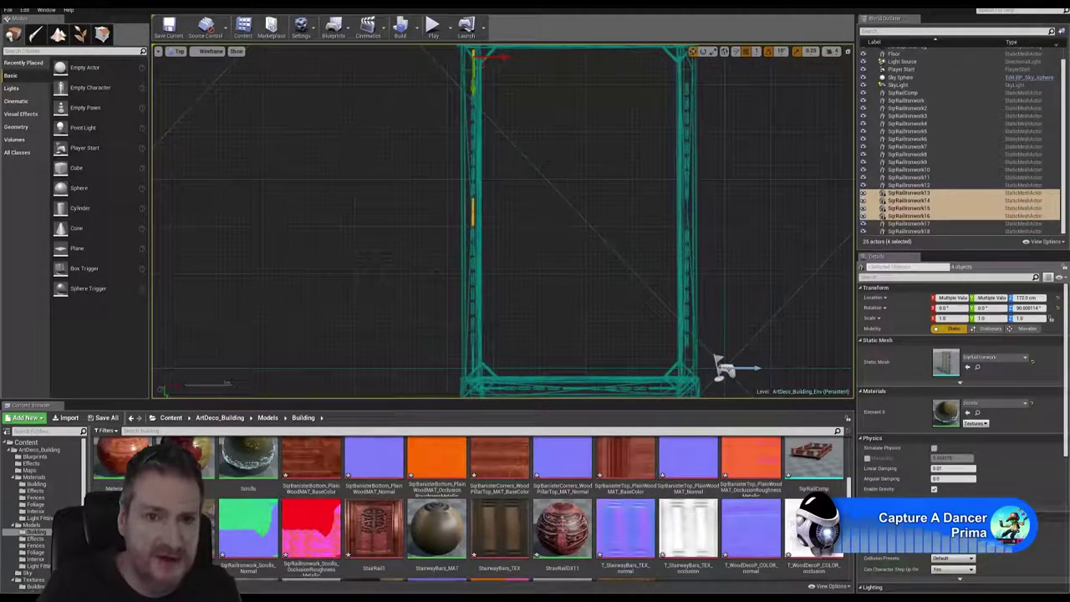
{"action": "scroll", "coordinate": [480, 65], "scroll_direction": "up", "scroll_amount": 6}
{"action": "scroll", "coordinate": [518, 178], "scroll_direction": "down", "scroll_amount": 6}
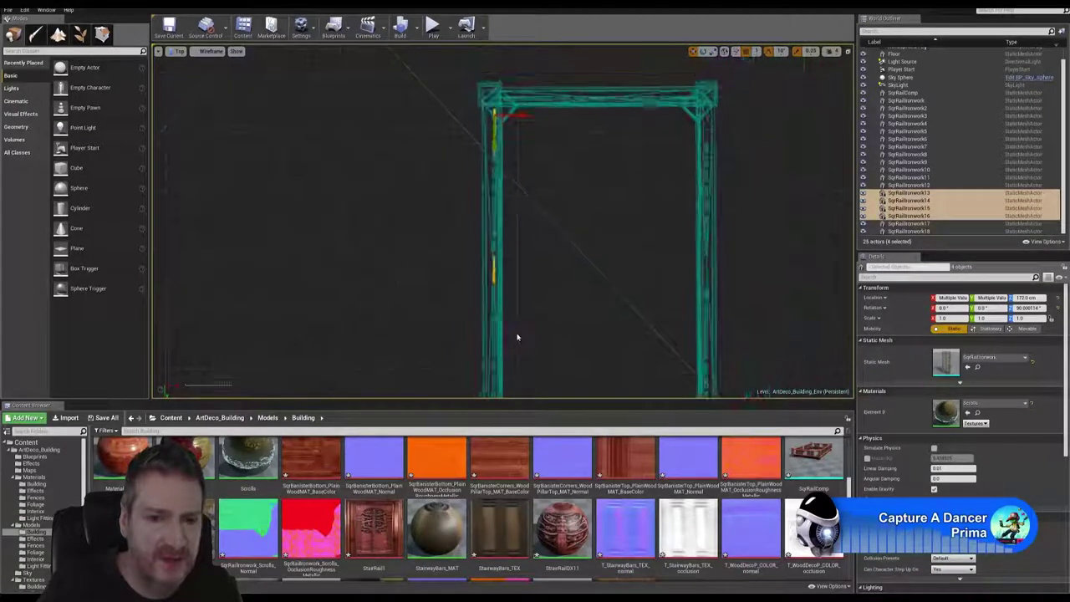
{"action": "right_click_drag", "start_coordinate": [517, 337], "coordinate": [528, 217]}
{"action": "scroll", "coordinate": [510, 288], "scroll_direction": "up", "scroll_amount": 7}
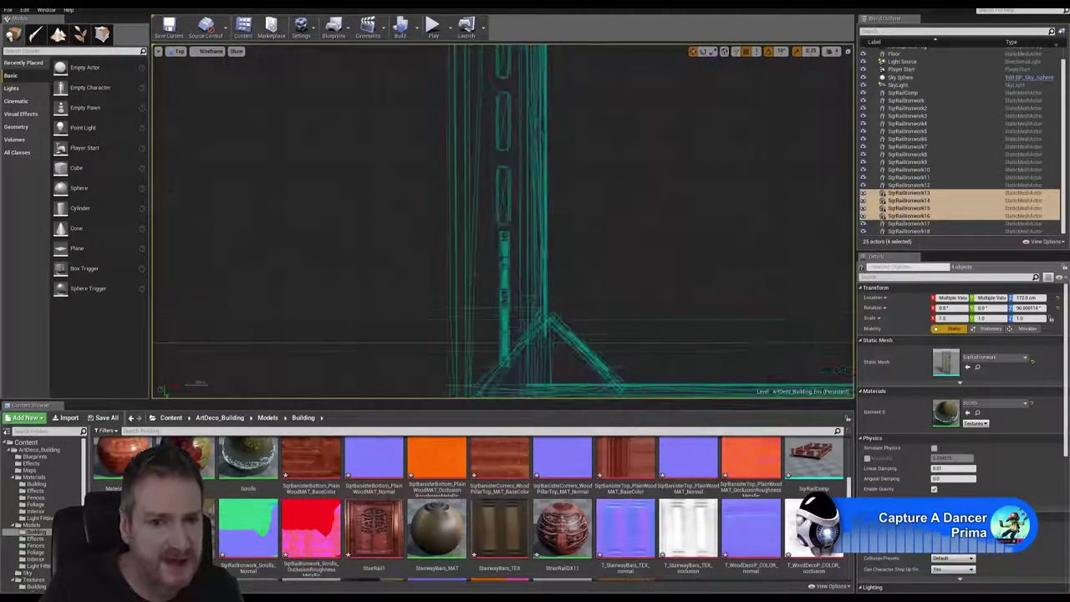
{"action": "left_click", "coordinate": [505, 261], "text": "ctrl"}
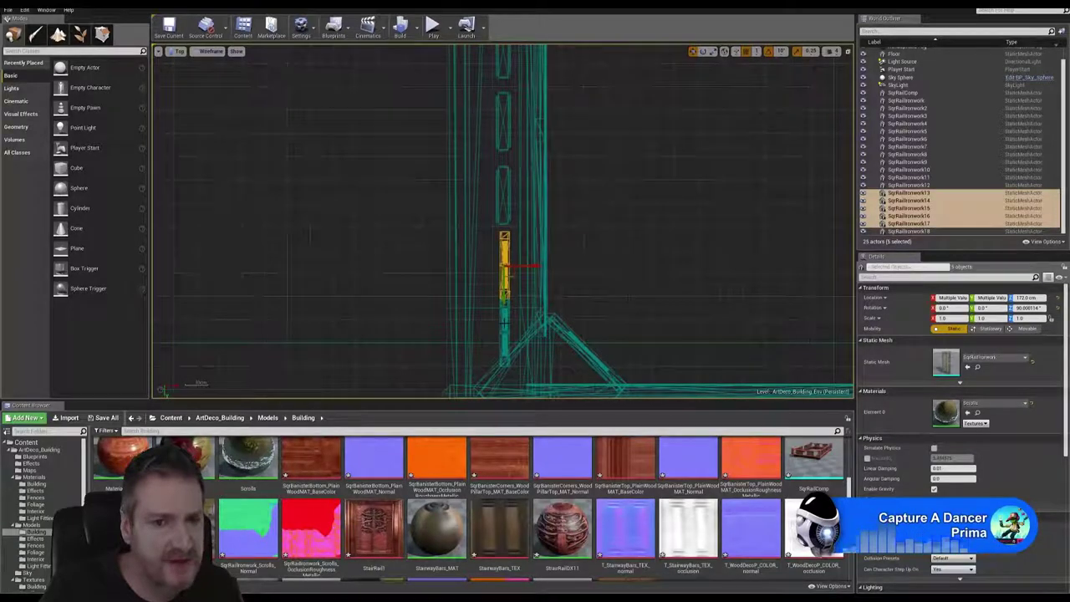
{"action": "left_click", "coordinate": [504, 326], "text": "ctrl"}
{"action": "scroll", "coordinate": [589, 294], "scroll_direction": "down", "scroll_amount": 1}
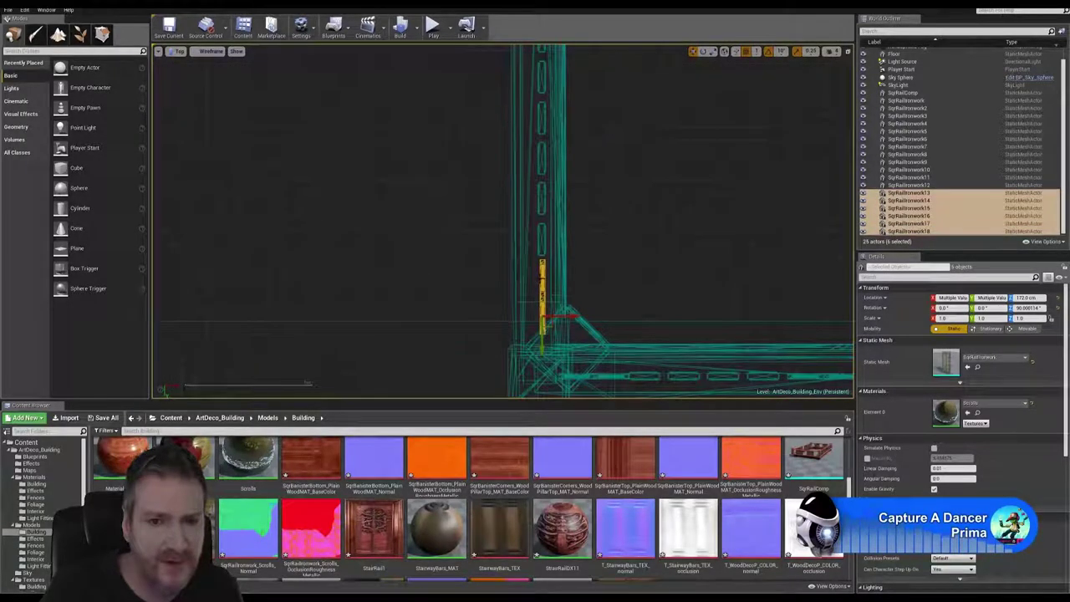
Duplicate the six selected ironwork panels and move the copies along X into the opposite side rail.
{"action": "right_click", "coordinate": [542, 277]}
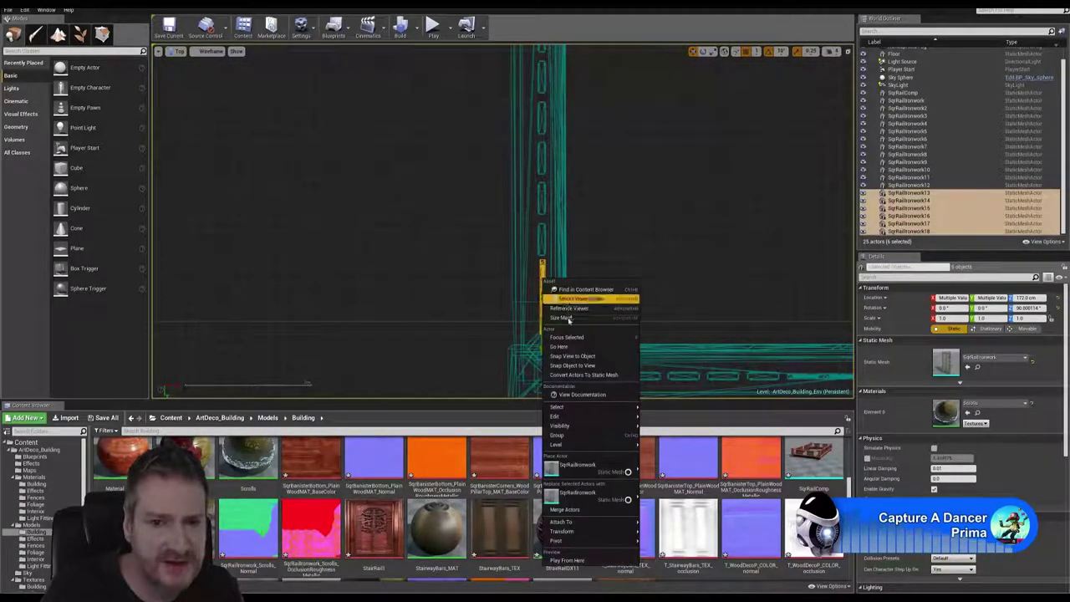
{"action": "mouse_move", "coordinate": [605, 416]}
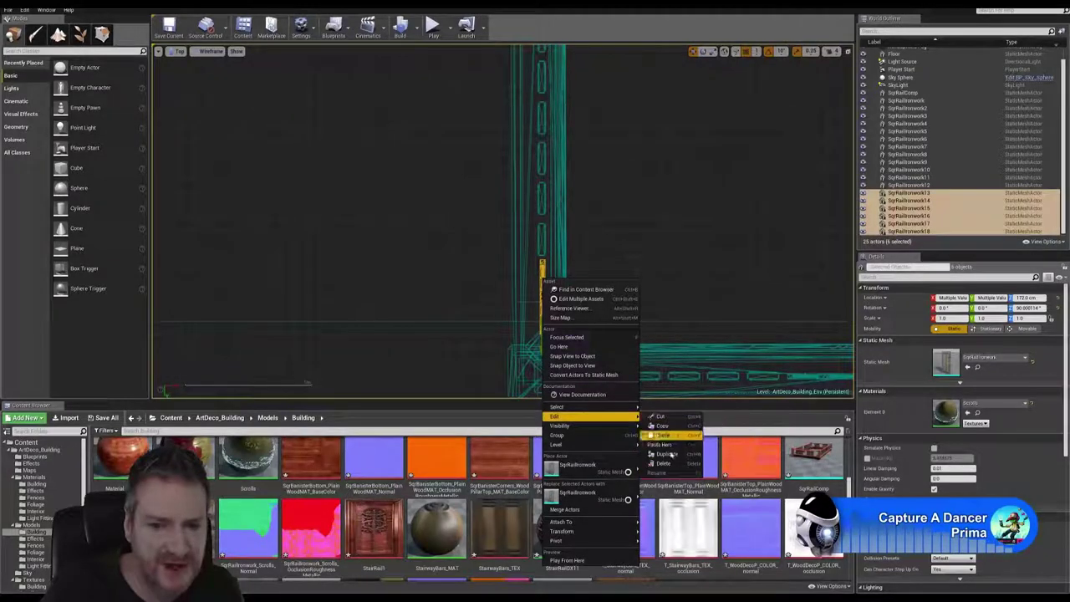
{"action": "left_click", "coordinate": [664, 442]}
{"action": "right_click_drag", "start_coordinate": [611, 303], "coordinate": [322, 275]}
{"action": "left_click_drag", "start_coordinate": [322, 274], "coordinate": [763, 280]}
{"action": "right_click_drag", "start_coordinate": [674, 215], "coordinate": [363, 222]}
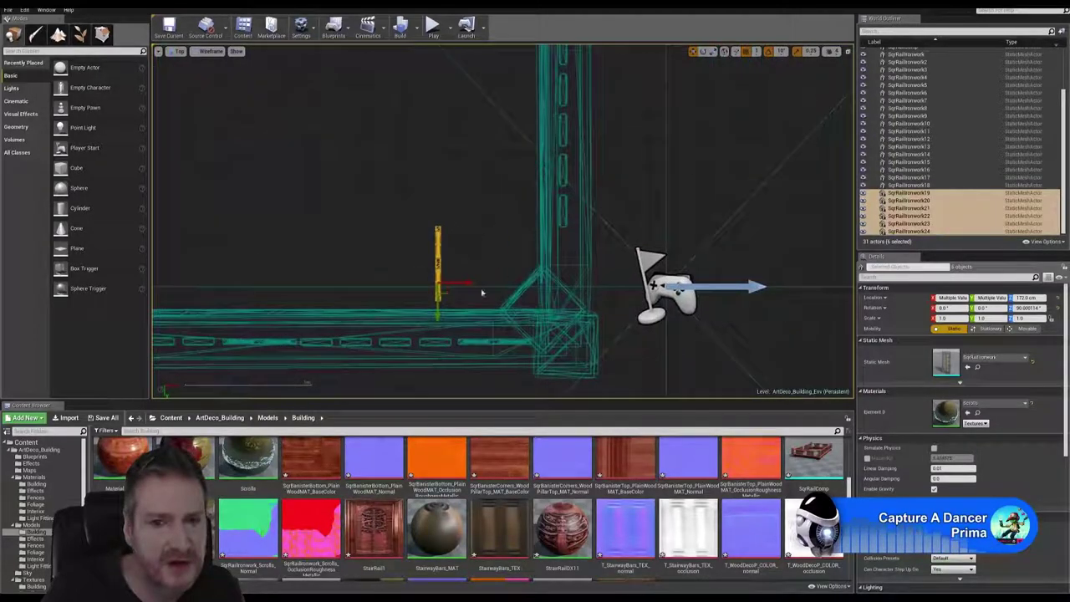
{"action": "left_click_drag", "start_coordinate": [465, 285], "coordinate": [587, 289]}
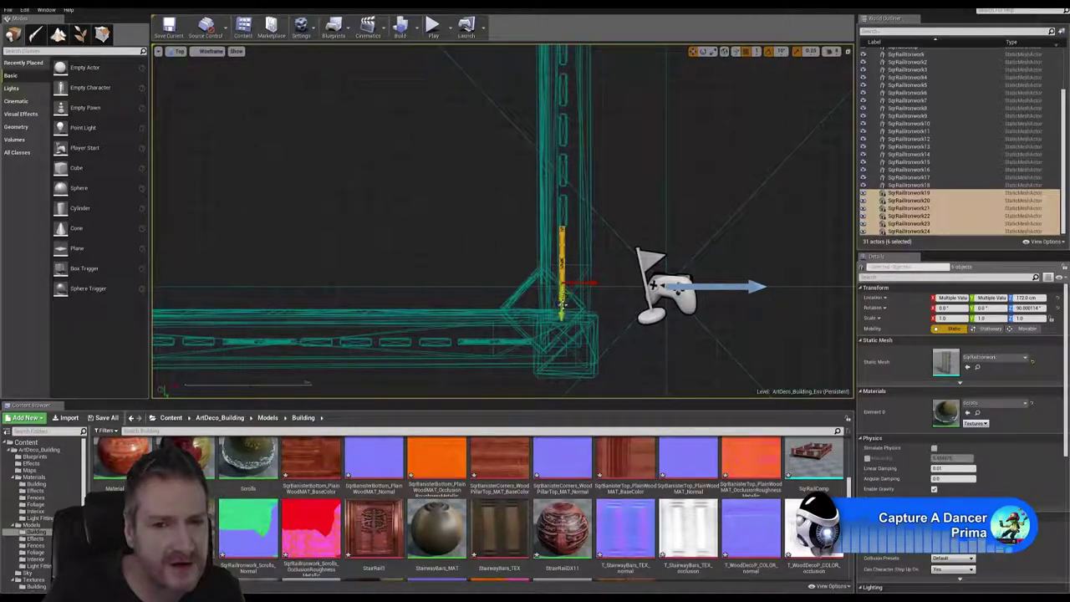
Check the placement of the duplicated ironwork panels along the full length of the opposite side rail.
{"action": "right_click_drag", "start_coordinate": [523, 151], "coordinate": [552, 339]}
{"action": "scroll", "coordinate": [559, 175], "scroll_direction": "down", "scroll_amount": 2}
{"action": "right_click_drag", "start_coordinate": [558, 164], "coordinate": [563, 376]}
{"action": "right_click_drag", "start_coordinate": [551, 236], "coordinate": [565, 396]}
{"action": "scroll", "coordinate": [553, 302], "scroll_direction": "down", "scroll_amount": 2}
{"action": "right_click_drag", "start_coordinate": [489, 295], "coordinate": [530, 132]}
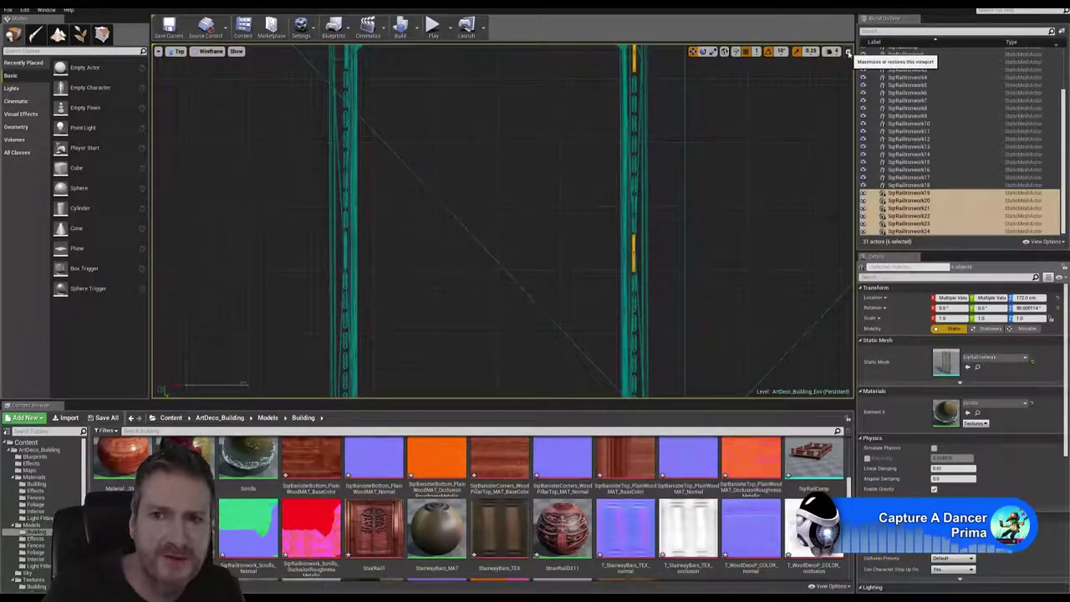
Switch to the maximized perspective view and examine the assembled railing and its ironwork from several sides.
{"action": "left_click", "coordinate": [850, 51]}
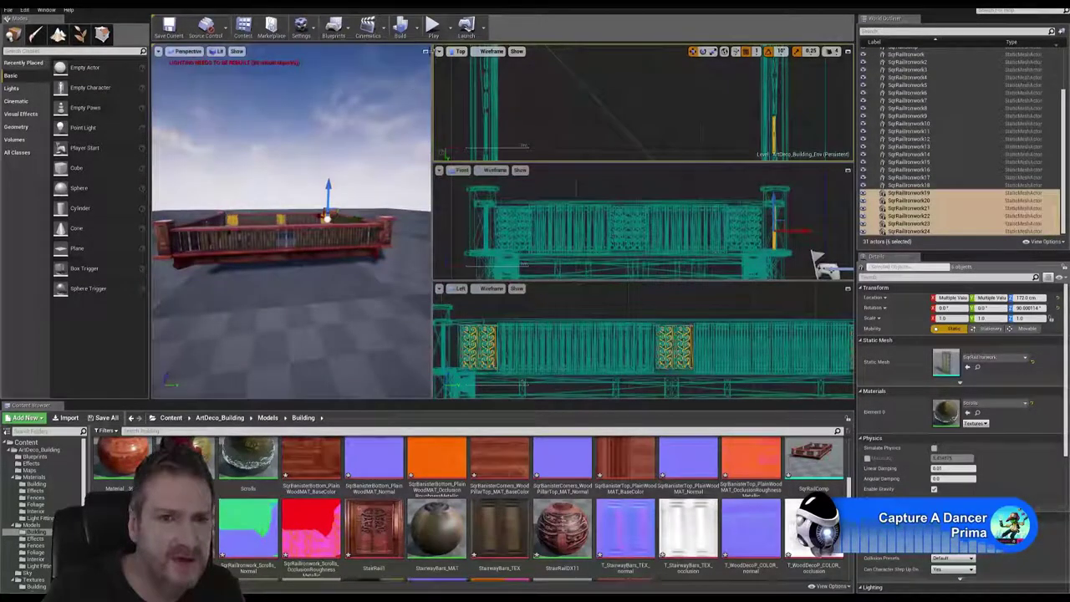
{"action": "left_click", "coordinate": [425, 51]}
{"action": "left_click", "coordinate": [767, 304]}
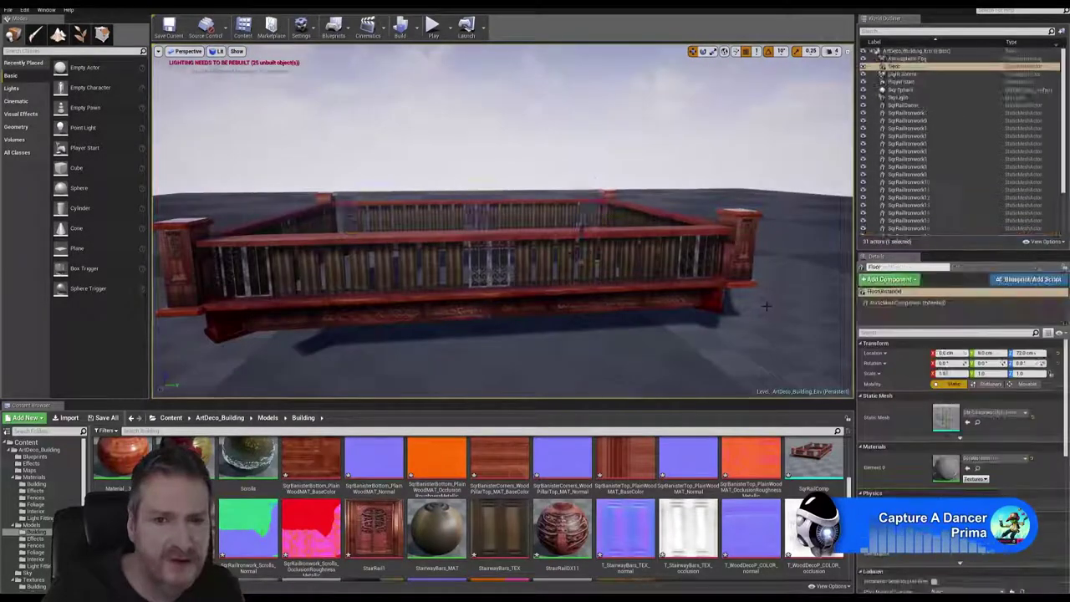
{"action": "left_click_drag", "start_coordinate": [767, 304], "coordinate": [767, 351]}
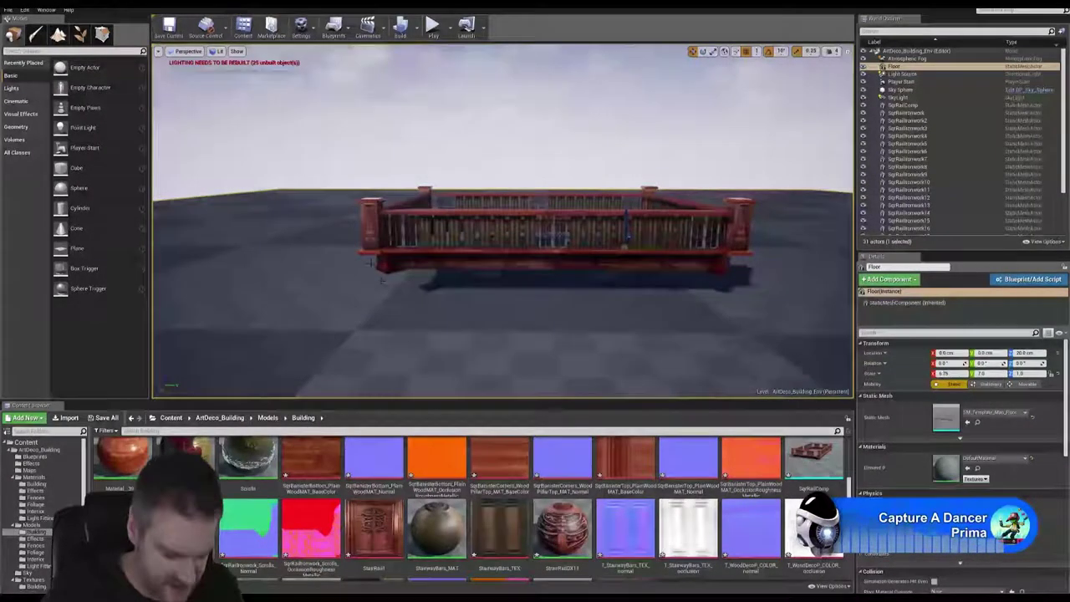
{"action": "mouse_move", "coordinate": [371, 263]}
{"action": "right_mouse_down"}
{"action": "mouse_move", "coordinate": [464, 264]}
{"action": "mouse_move", "coordinate": [360, 258]}
{"action": "right_mouse_up"}
{"action": "right_click_drag", "start_coordinate": [642, 278], "coordinate": [543, 236]}
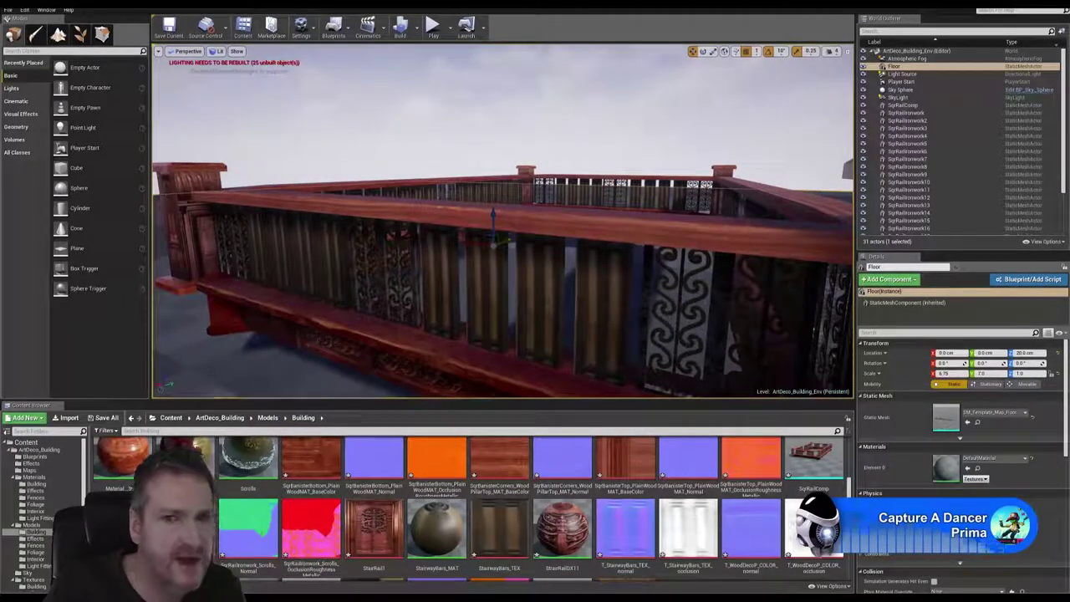
{"action": "right_click_drag", "start_coordinate": [407, 158], "coordinate": [408, 200]}
{"action": "mouse_move", "coordinate": [501, 222]}
{"action": "right_mouse_down"}
{"action": "mouse_move", "coordinate": [473, 236]}
{"action": "mouse_move", "coordinate": [488, 234]}
{"action": "right_mouse_up"}
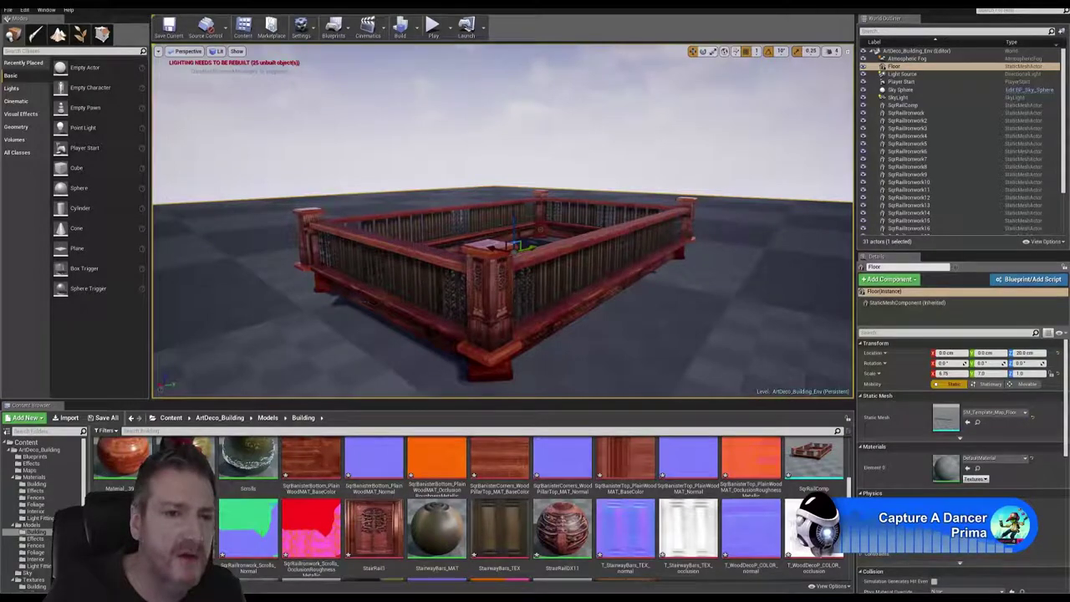
Select the railing model together with the six ironwork panels on its first side.
{"action": "left_click", "coordinate": [322, 246]}
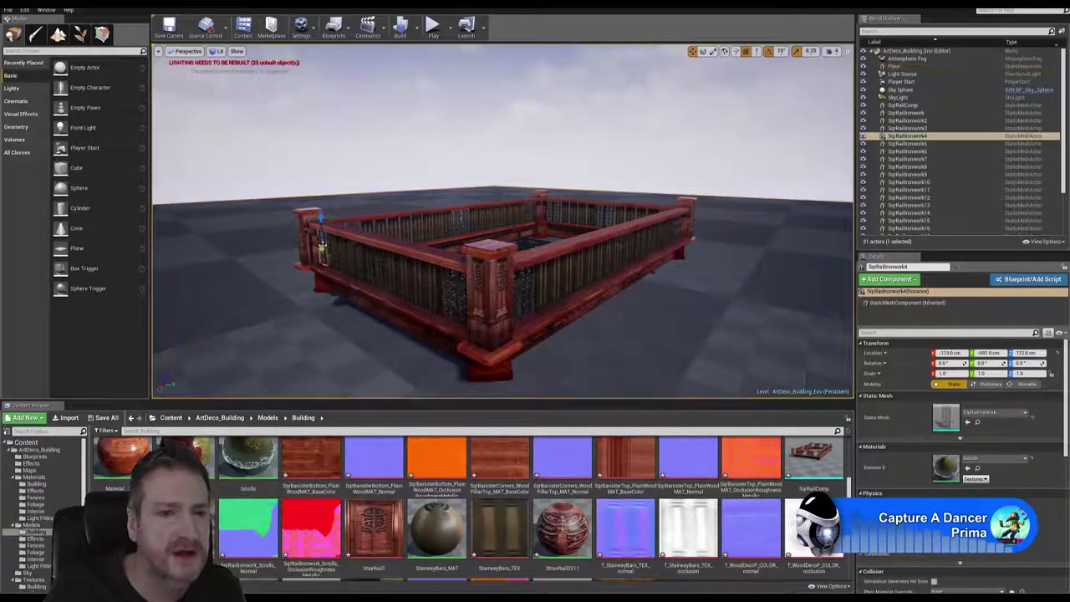
{"action": "left_click", "coordinate": [328, 243], "text": "ctrl"}
{"action": "left_click", "coordinate": [336, 243], "text": "ctrl"}
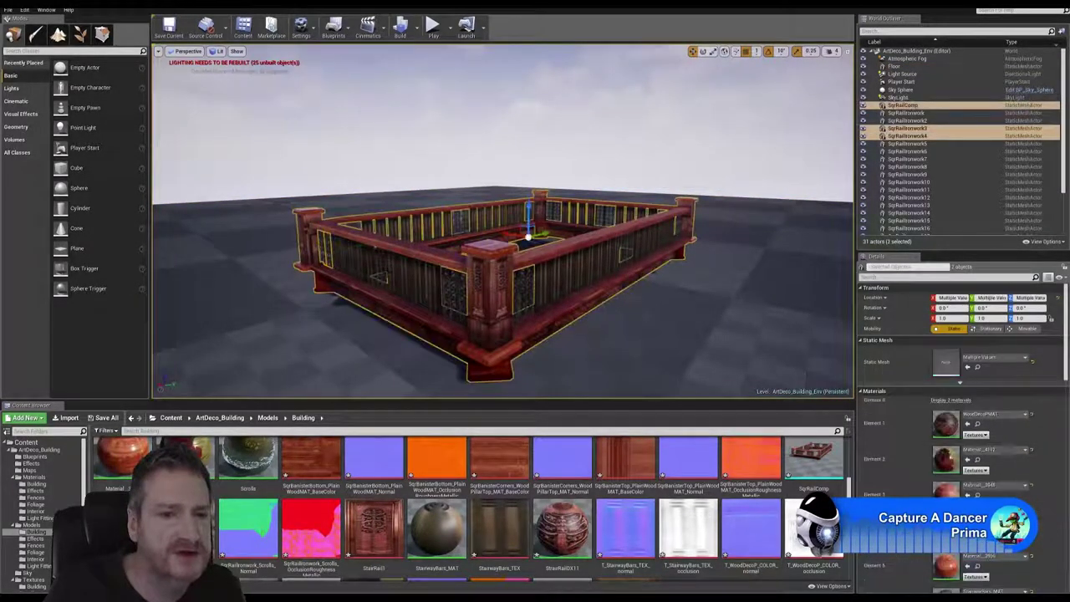
{"action": "left_click", "coordinate": [374, 271], "text": "ctrl"}
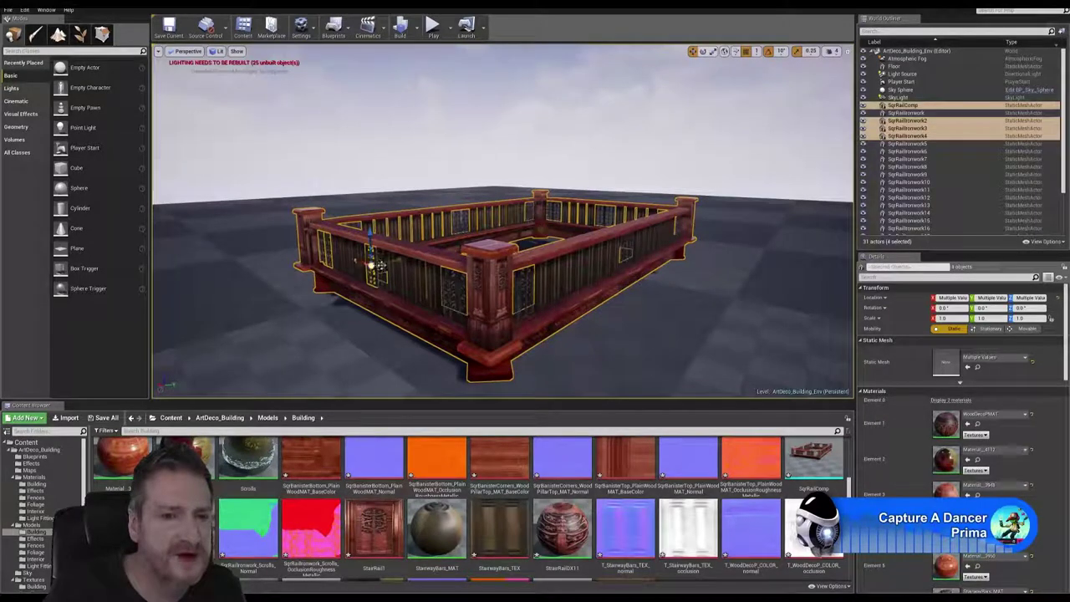
{"action": "left_click", "coordinate": [378, 267], "text": "ctrl"}
{"action": "left_click", "coordinate": [452, 282], "text": "ctrl"}
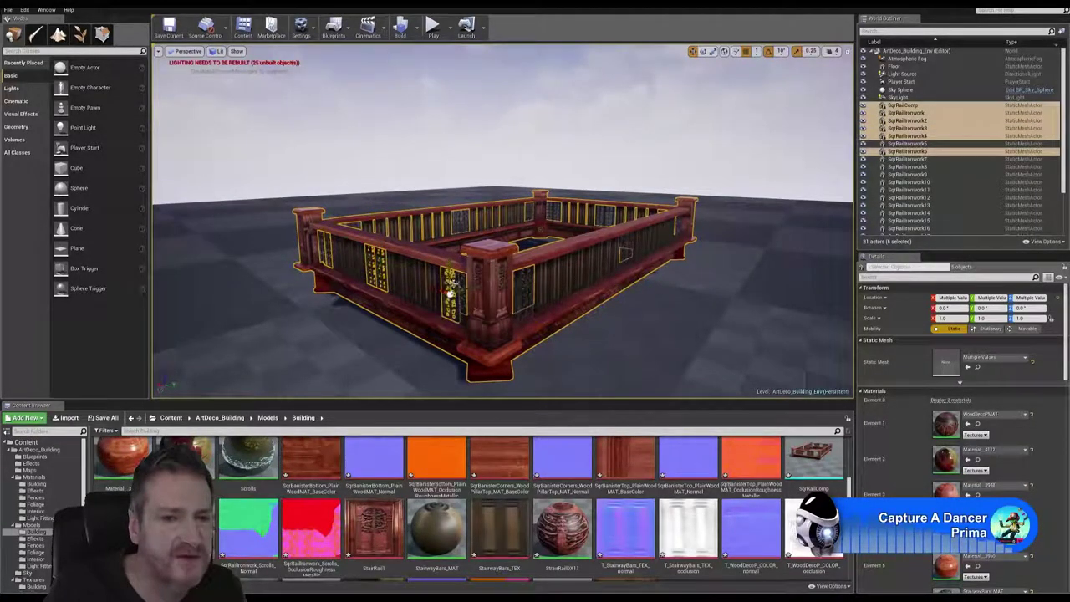
{"action": "left_click", "coordinate": [460, 289], "text": "ctrl"}
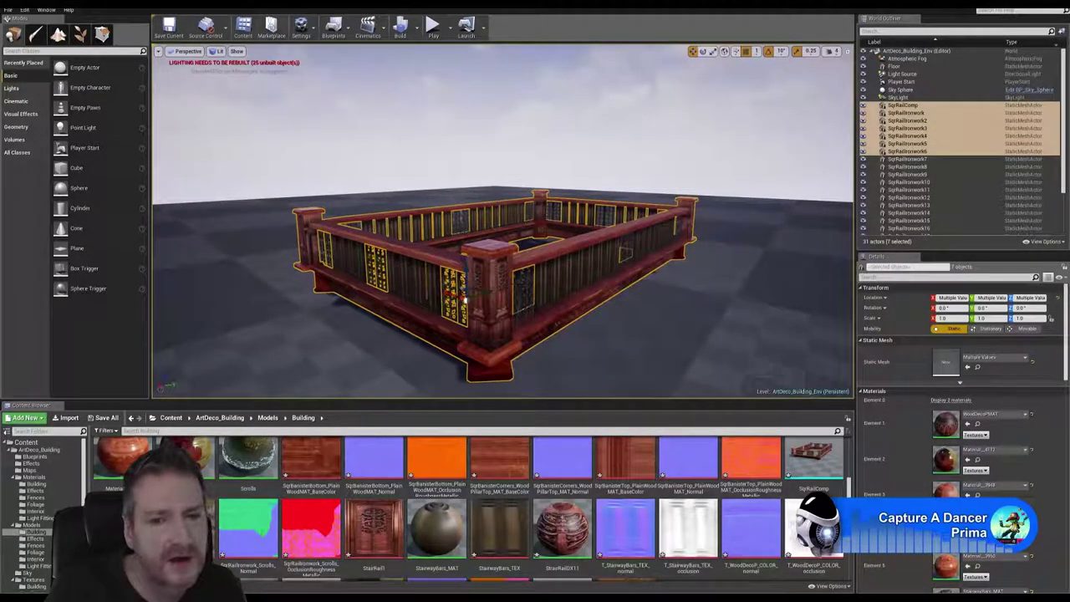
Add the six ironwork panels of the adjoining side to the selection, from the near corner to the far corner.
{"action": "left_click", "coordinate": [519, 288], "text": "ctrl"}
{"action": "left_click", "coordinate": [524, 285], "text": "ctrl"}
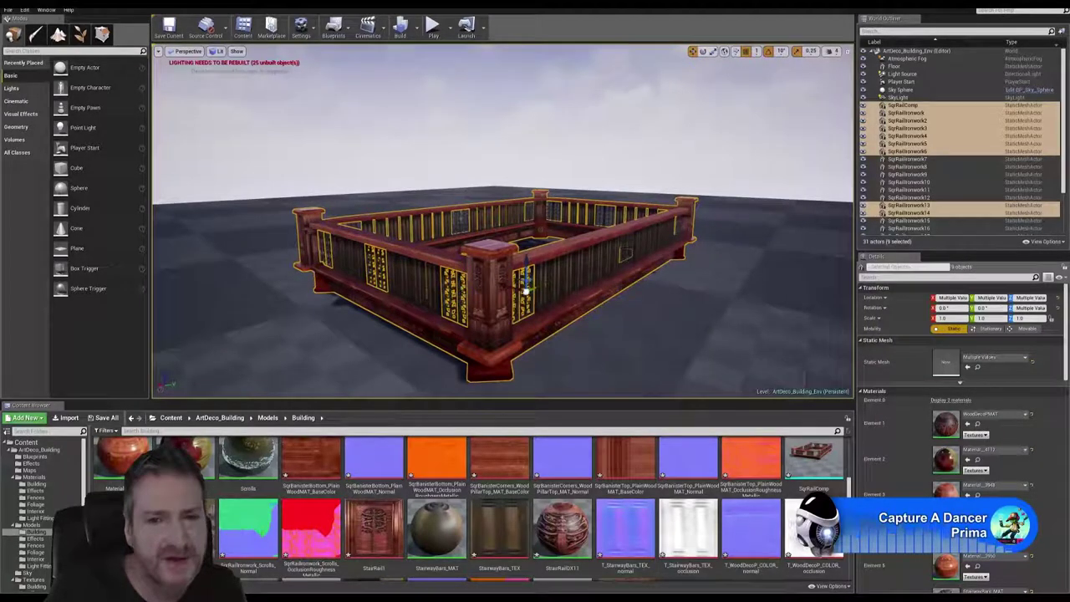
{"action": "left_click", "coordinate": [625, 250], "text": "ctrl"}
{"action": "left_click", "coordinate": [630, 246], "text": "ctrl"}
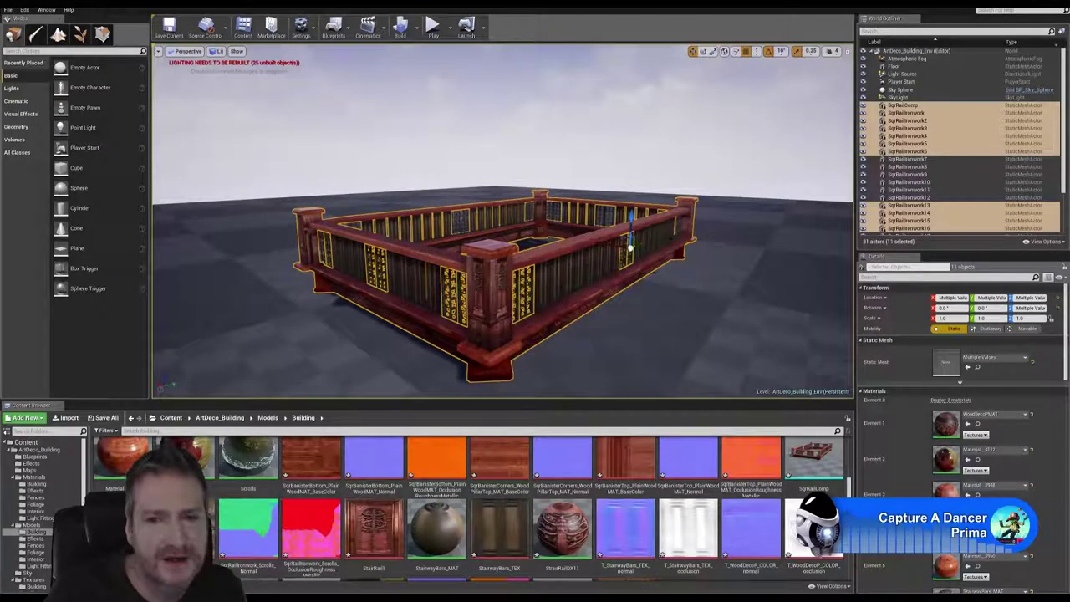
{"action": "right_click_drag", "start_coordinate": [630, 246], "coordinate": [840, 131]}
{"action": "left_click", "coordinate": [550, 267], "text": "ctrl"}
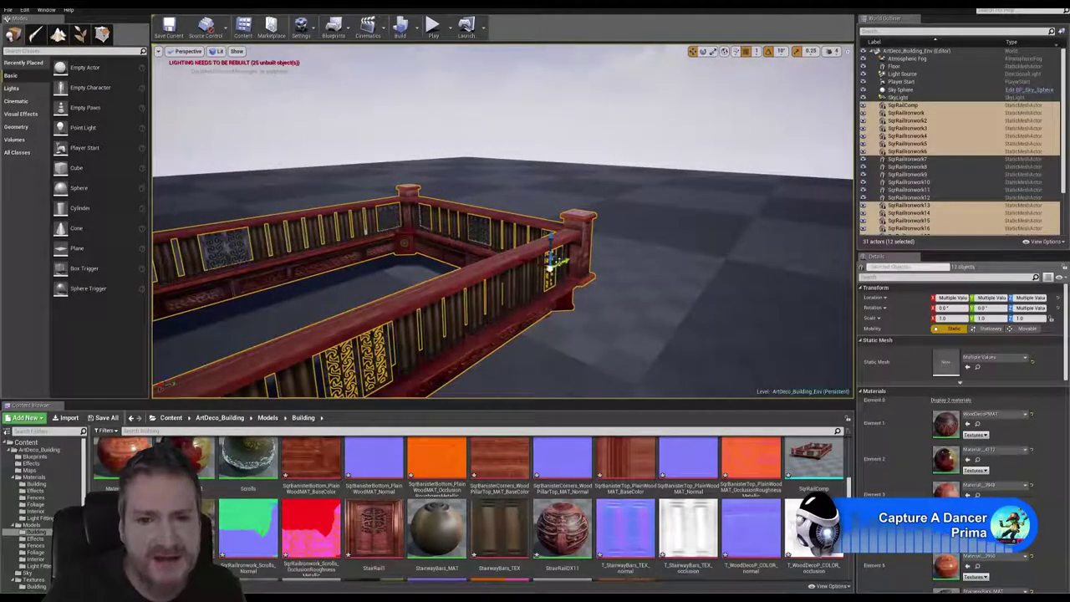
{"action": "left_click", "coordinate": [558, 255], "text": "ctrl"}
Add the middle pair and one corner ironwork panel of the third side to the selection, undoing the actor move made in between.
{"action": "left_click", "coordinate": [479, 227], "text": "ctrl"}
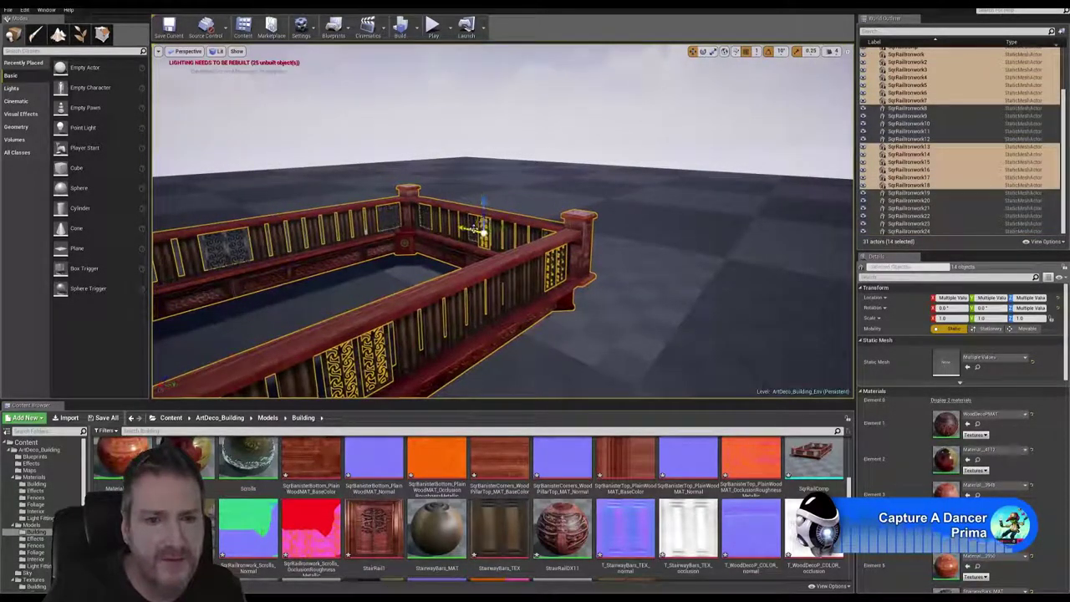
{"action": "left_click", "coordinate": [474, 228], "text": "ctrl"}
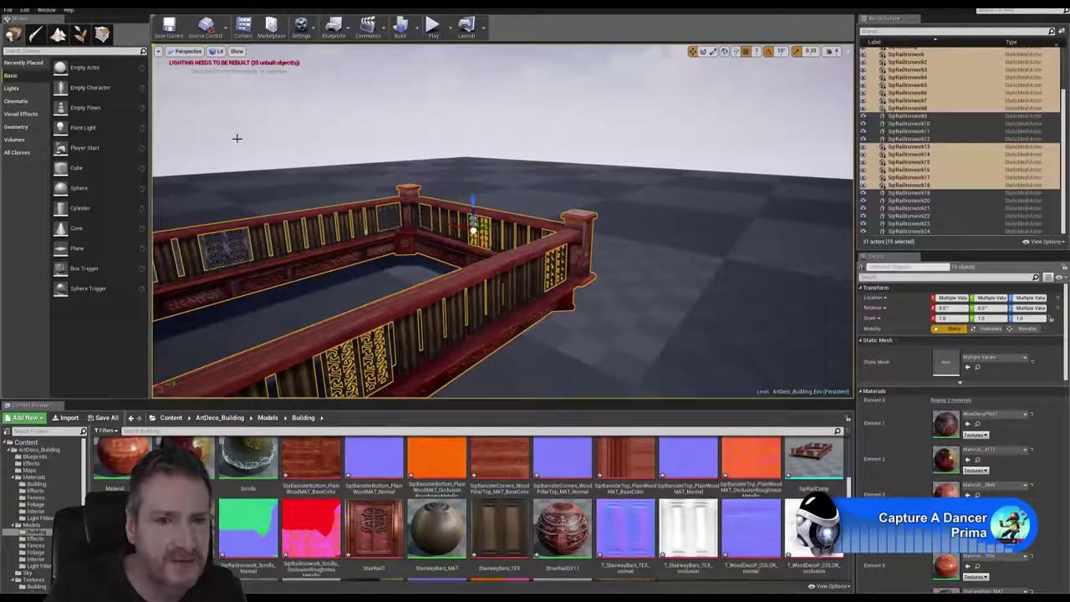
{"action": "left_click", "coordinate": [25, 10]}
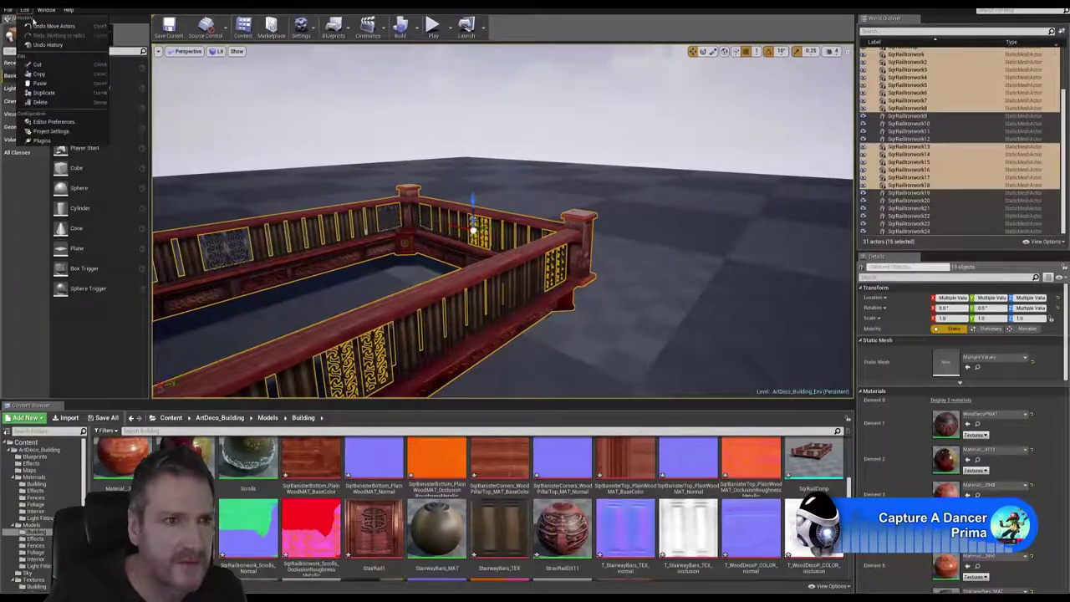
{"action": "left_click", "coordinate": [51, 26]}
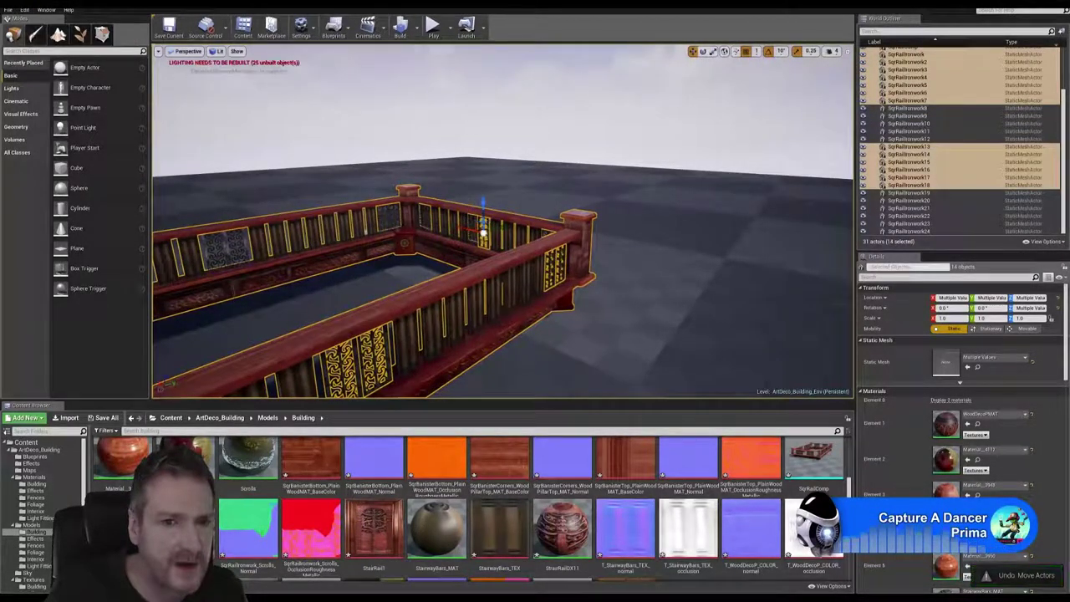
{"action": "left_click", "coordinate": [473, 226], "text": "ctrl"}
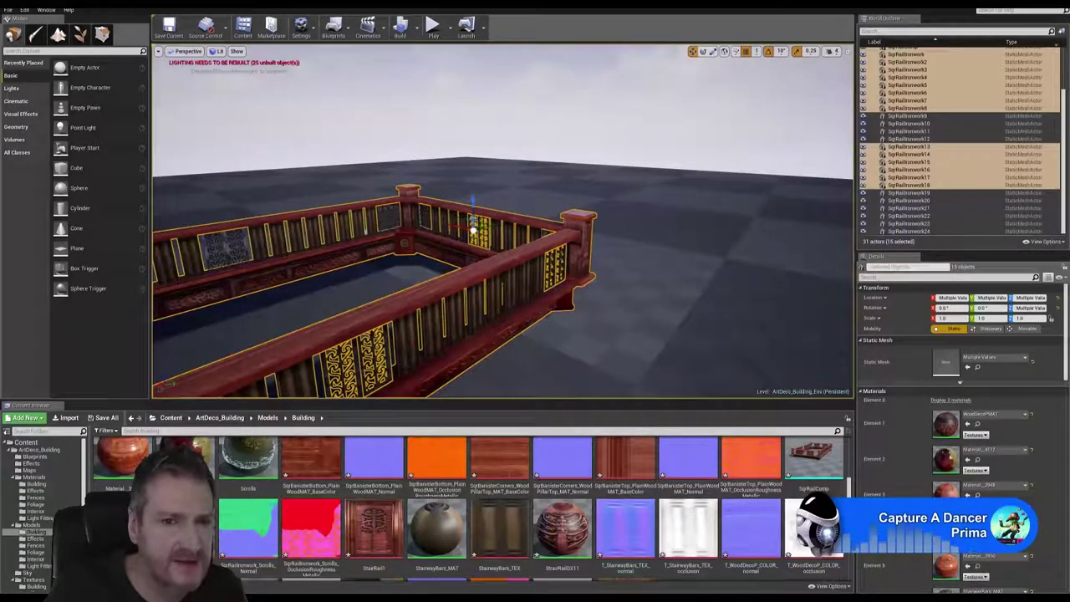
{"action": "left_click", "coordinate": [423, 214], "text": "ctrl"}
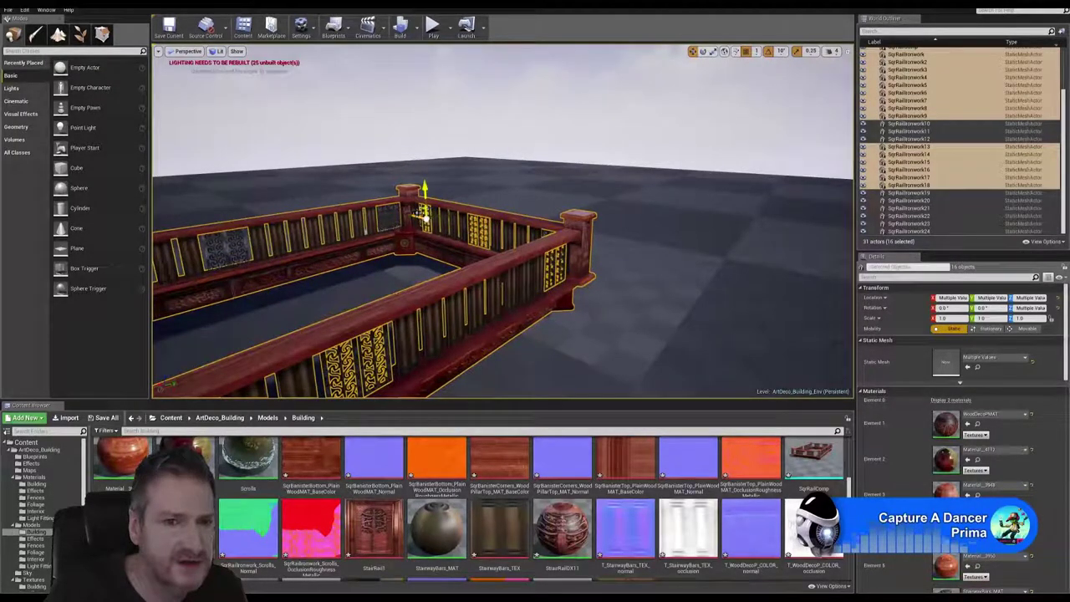
Add the fourth side's corner pair and one middle ironwork panel to the selection, plus the other panel of the third side's corner pair.
{"action": "left_click", "coordinate": [392, 217], "text": "ctrl"}
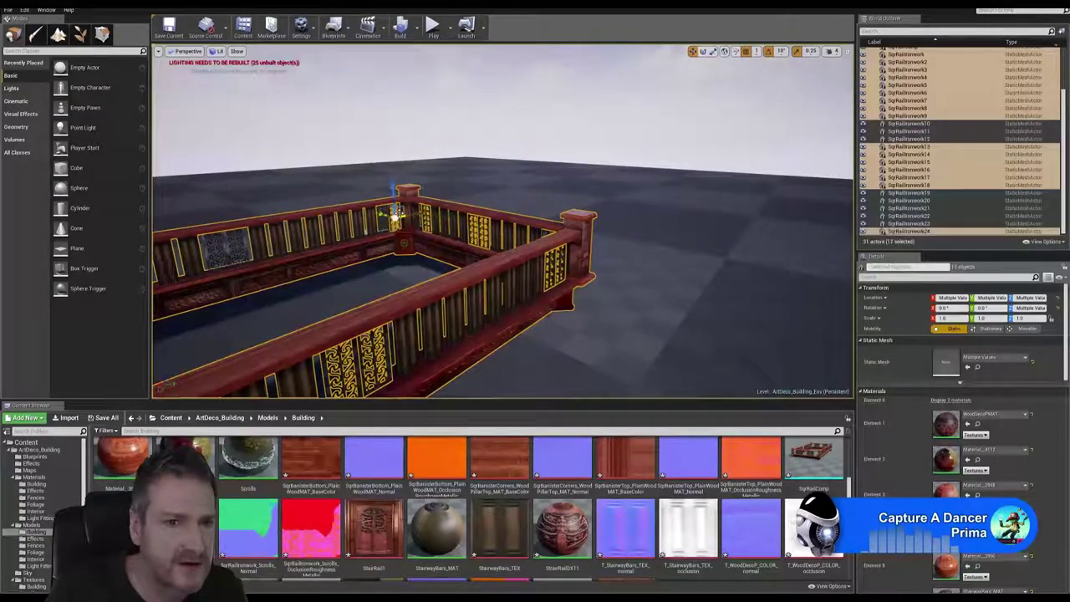
{"action": "left_click", "coordinate": [385, 219], "text": "ctrl"}
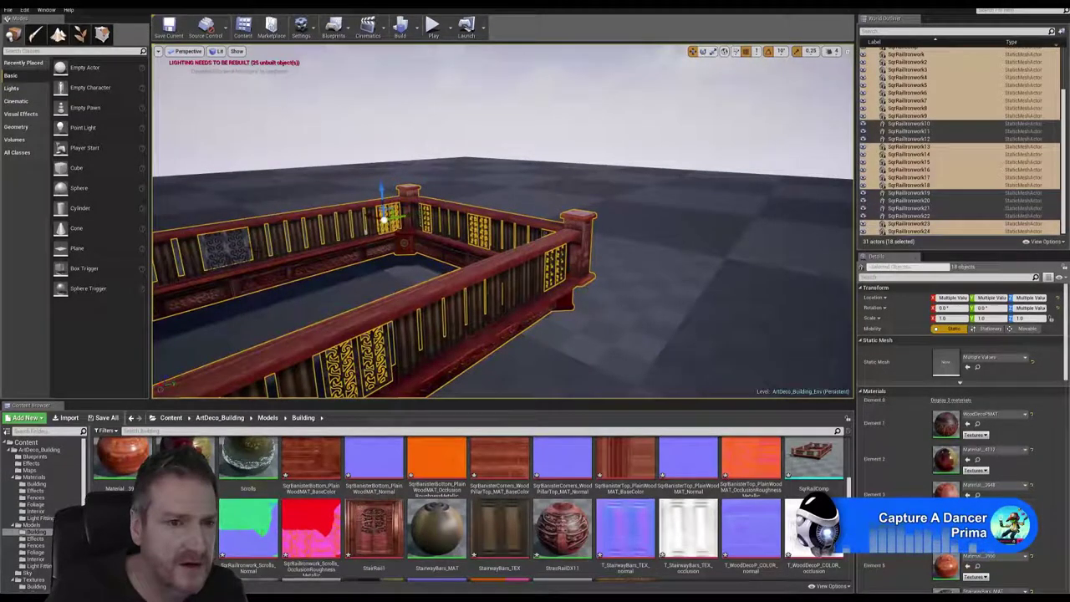
{"action": "left_click", "coordinate": [238, 249], "text": "ctrl"}
{"action": "left_click", "coordinate": [380, 265], "text": "ctrl"}
{"action": "mouse_move", "coordinate": [409, 98]}
{"action": "right_mouse_down"}
{"action": "mouse_move", "coordinate": [381, 99]}
{"action": "mouse_move", "coordinate": [410, 98]}
{"action": "right_mouse_up"}
{"action": "left_click", "coordinate": [468, 264], "text": "ctrl"}
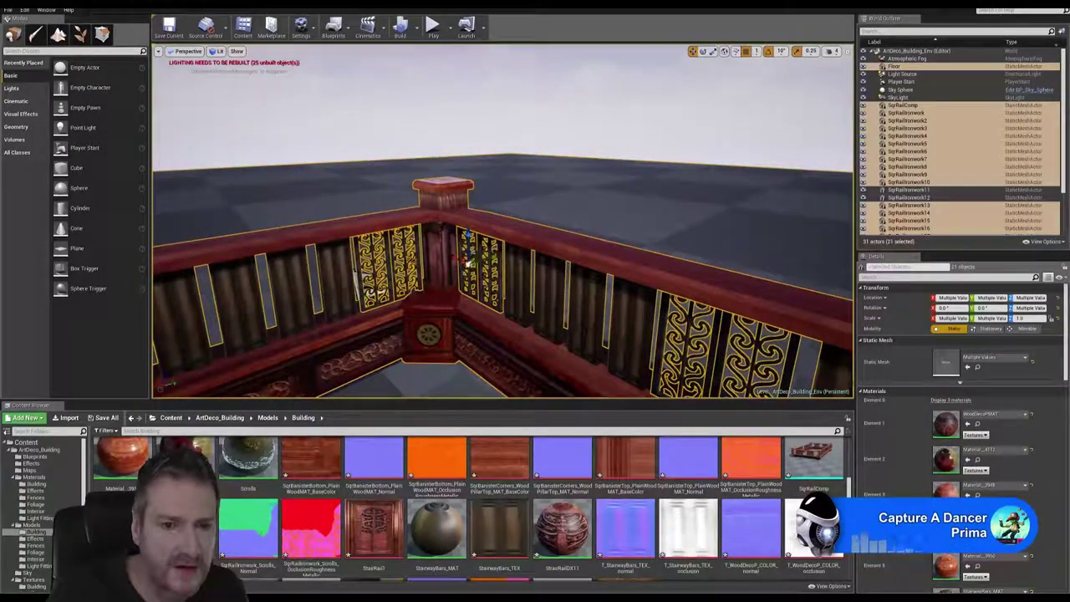
Try to add the other middle ironwork panel of the fourth side to the selection, and undo the last actor move.
{"action": "right_click_drag", "start_coordinate": [468, 264], "coordinate": [611, 272]}
{"action": "left_click", "coordinate": [595, 224], "text": "ctrl"}
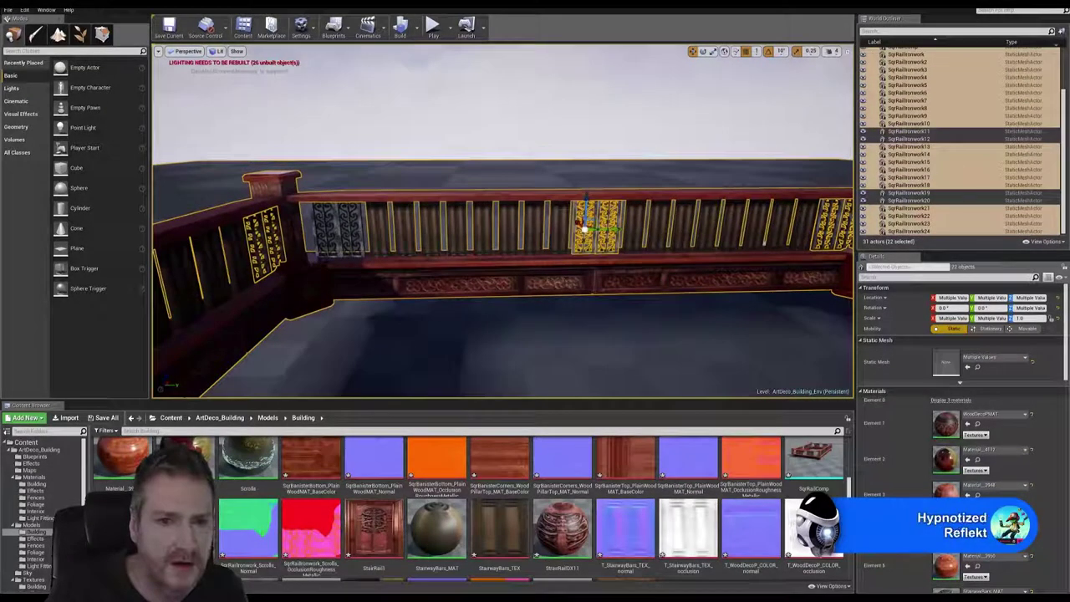
{"action": "left_click", "coordinate": [24, 10]}
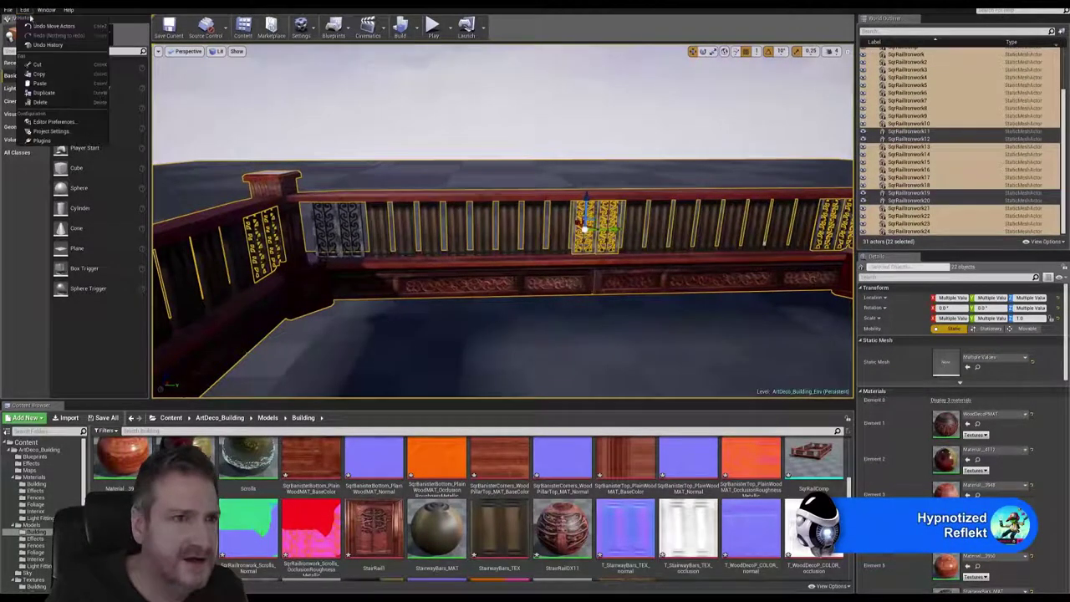
{"action": "left_click", "coordinate": [36, 28]}
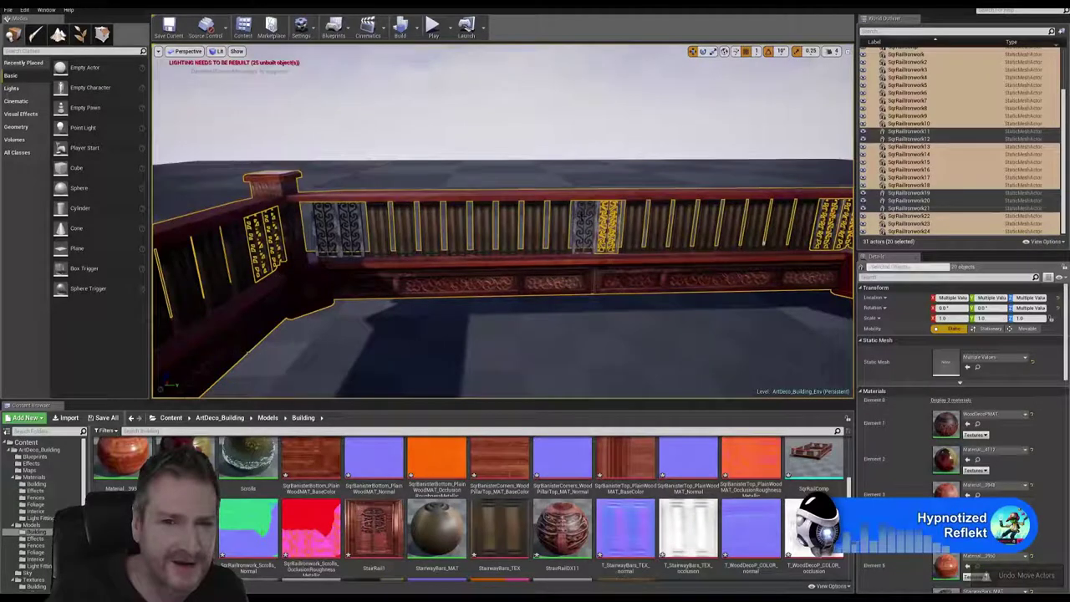
{"action": "left_click", "coordinate": [763, 244], "text": "ctrl"}
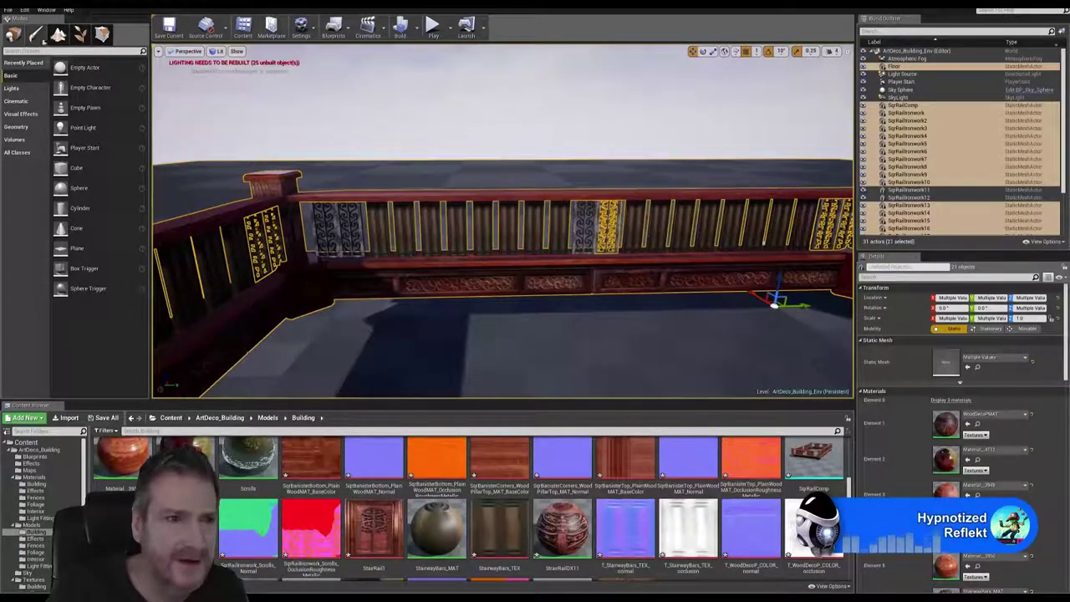
{"action": "left_click", "coordinate": [205, 178]}
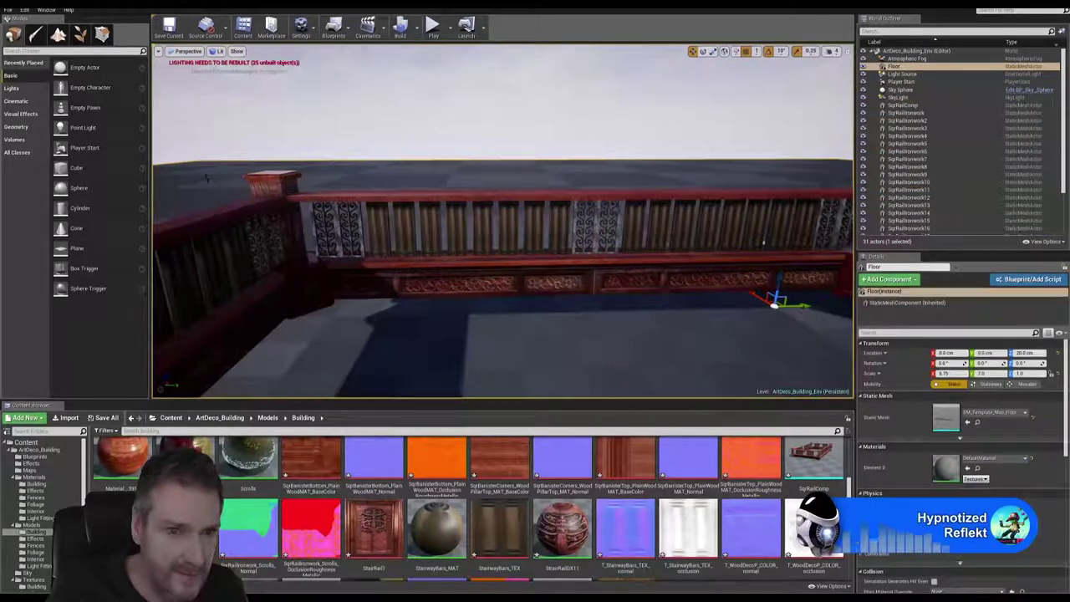
{"action": "left_click", "coordinate": [25, 9]}
{"action": "left_click", "coordinate": [33, 26]}
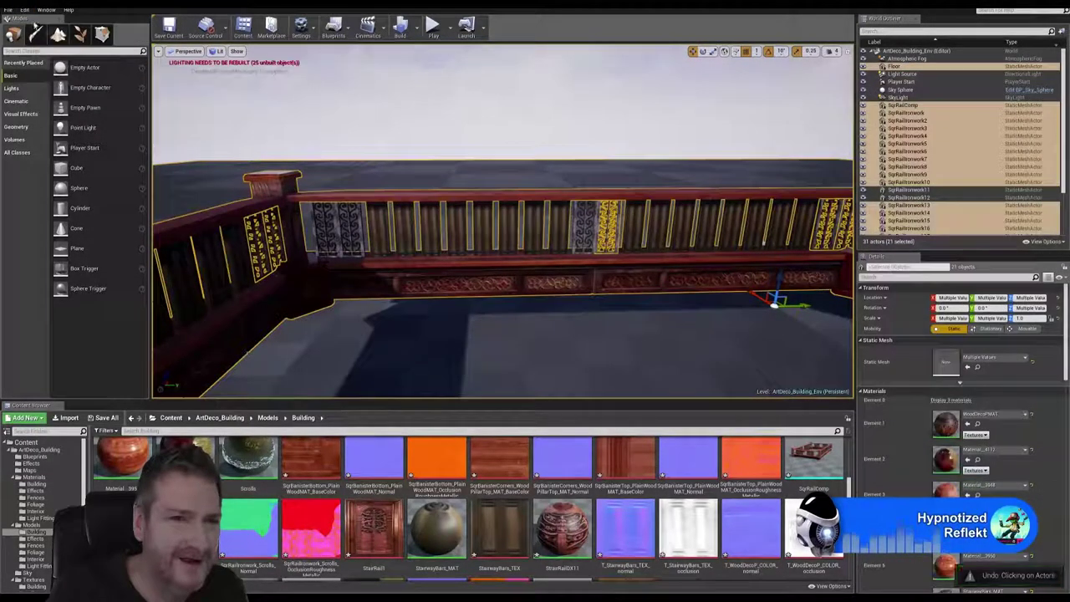
{"action": "left_click", "coordinate": [25, 9]}
{"action": "left_click", "coordinate": [50, 25]}
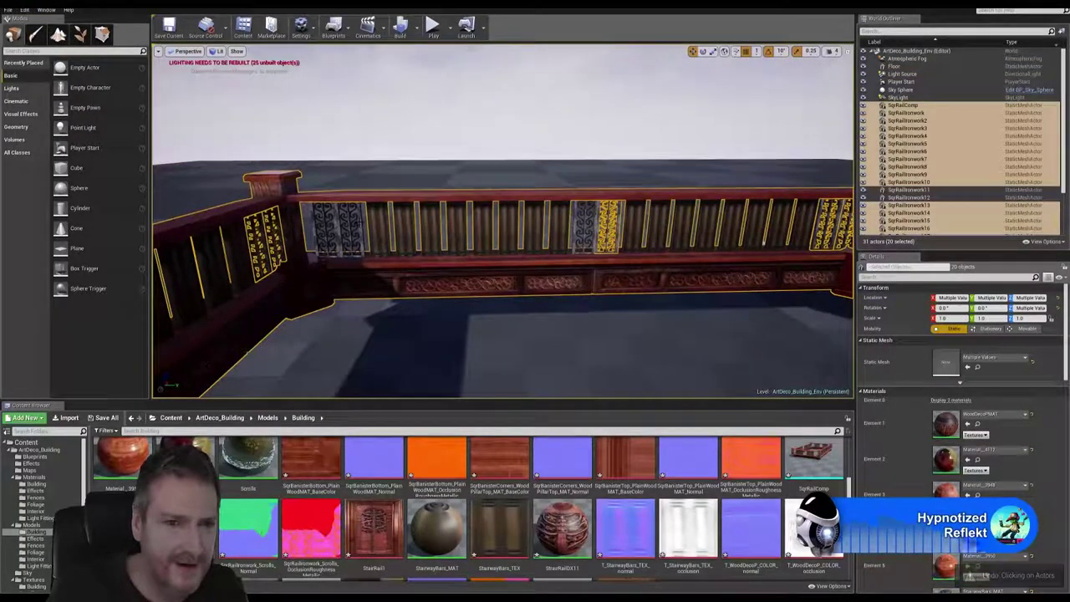
Add the fourth side's remaining corner pair and middle ironwork panel, plus the last unselected corner pair, to the railing selection.
{"action": "left_click", "coordinate": [349, 228], "text": "ctrl"}
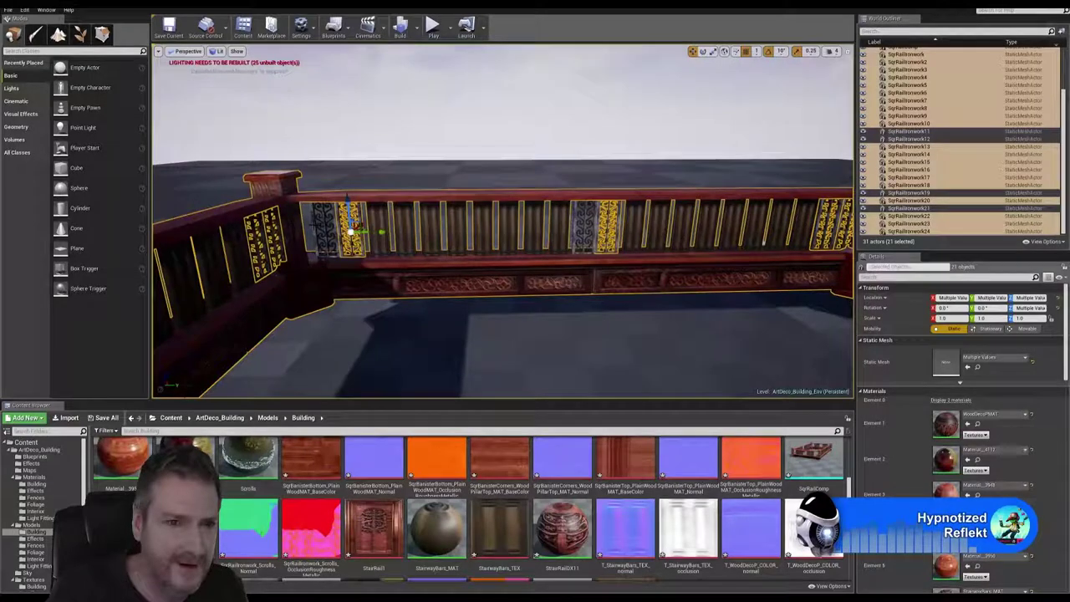
{"action": "left_click", "coordinate": [319, 226], "text": "ctrl"}
{"action": "right_click_drag", "start_coordinate": [320, 226], "coordinate": [445, 258]}
{"action": "left_click", "coordinate": [471, 248], "text": "ctrl"}
{"action": "left_click", "coordinate": [449, 266], "text": "ctrl"}
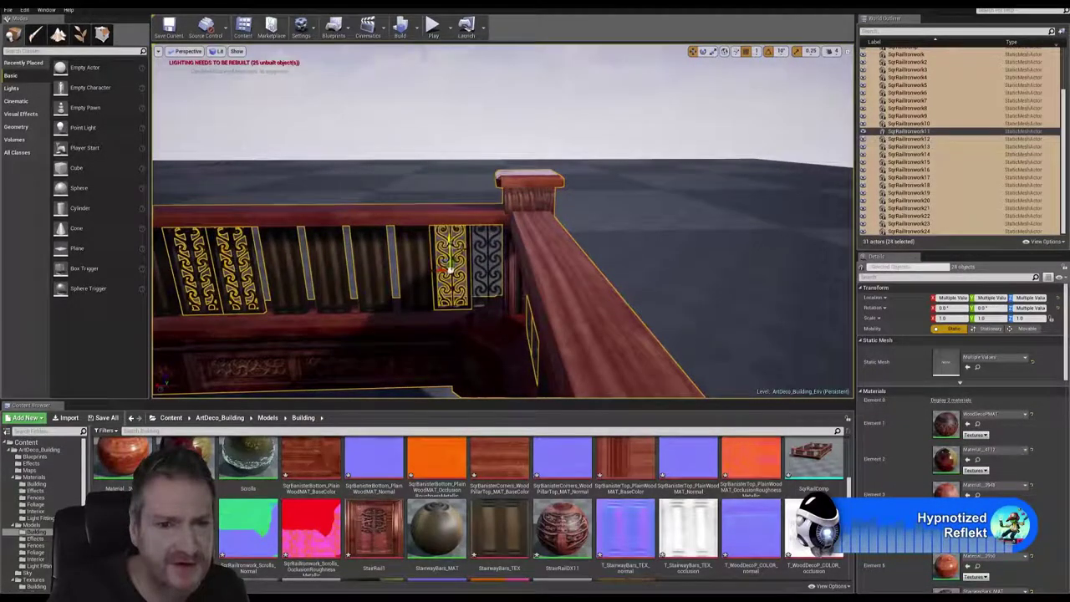
{"action": "left_click", "coordinate": [486, 266], "text": "ctrl"}
{"action": "mouse_move", "coordinate": [493, 259]}
{"action": "right_mouse_down"}
{"action": "mouse_move", "coordinate": [502, 252]}
{"action": "mouse_move", "coordinate": [462, 258]}
{"action": "mouse_move", "coordinate": [535, 256]}
{"action": "mouse_move", "coordinate": [483, 254]}
{"action": "right_mouse_up"}
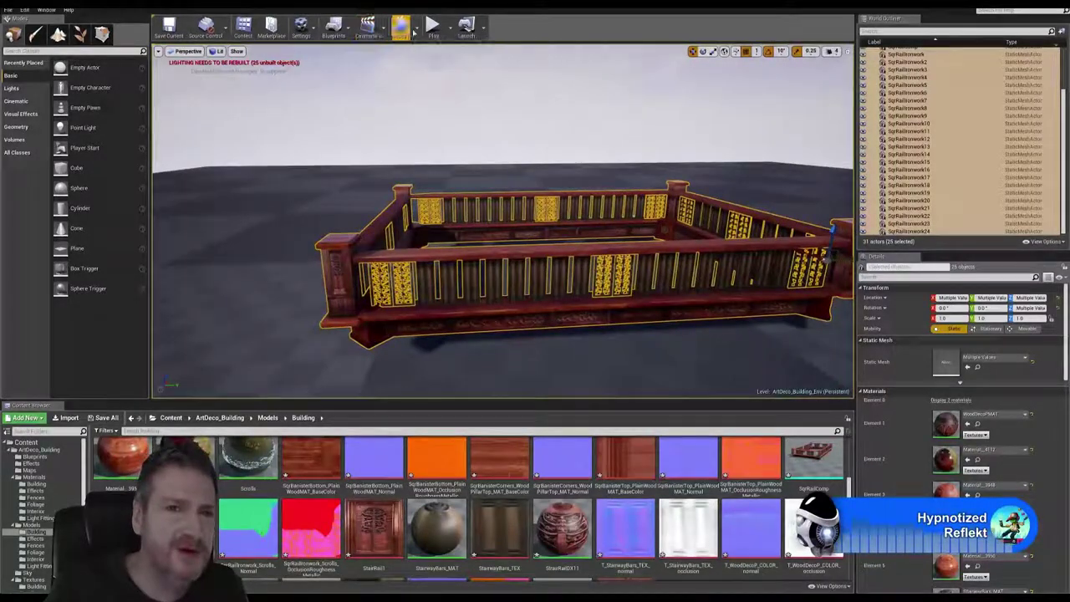
Convert the selected railing and ironwork panels into a Blueprint class named SqrRailIronwork4_Blueprint in the ArtDeco_Building Blueprints folder.
{"action": "left_click", "coordinate": [348, 30]}
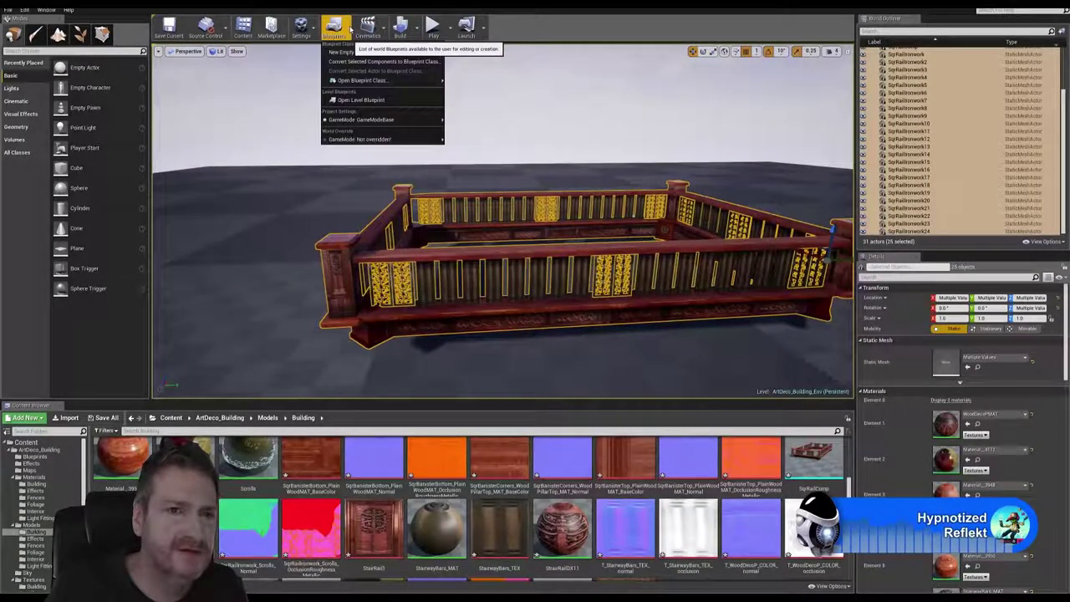
{"action": "left_click", "coordinate": [383, 61]}
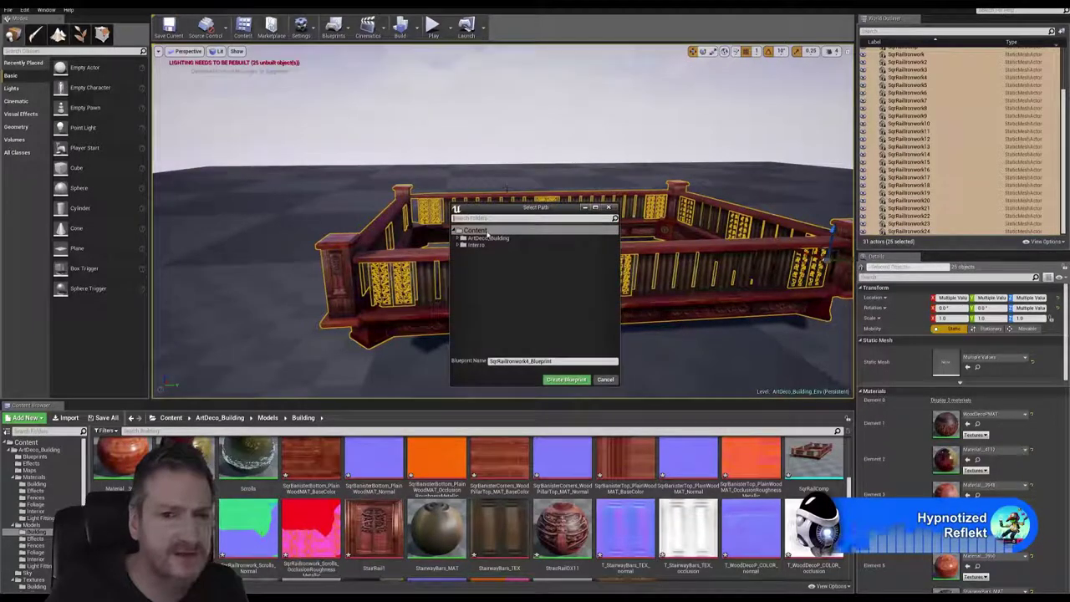
{"action": "left_click", "coordinate": [463, 238]}
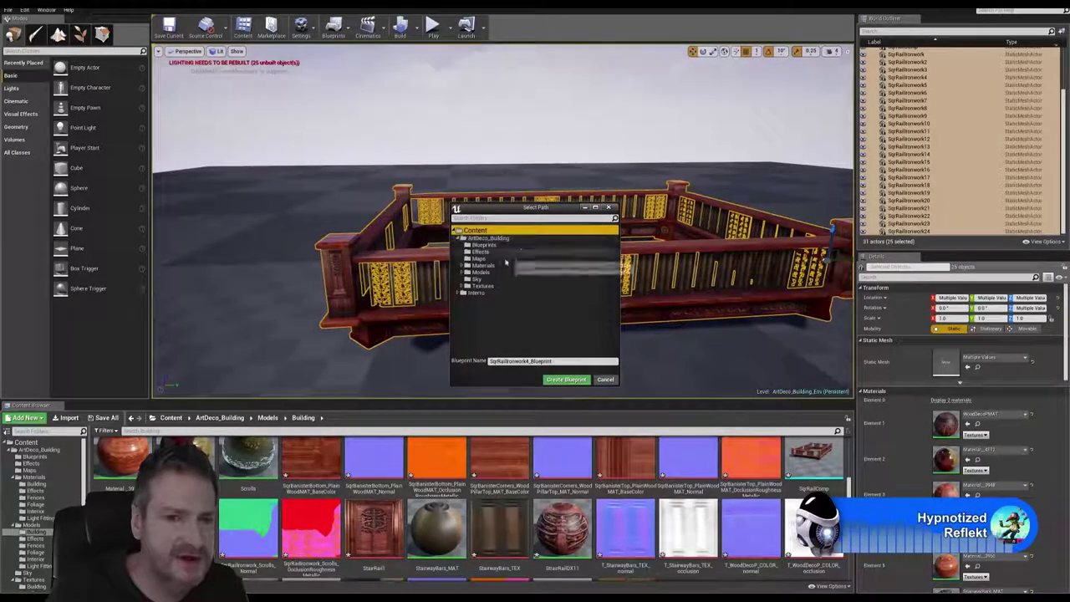
{"action": "left_click", "coordinate": [483, 245]}
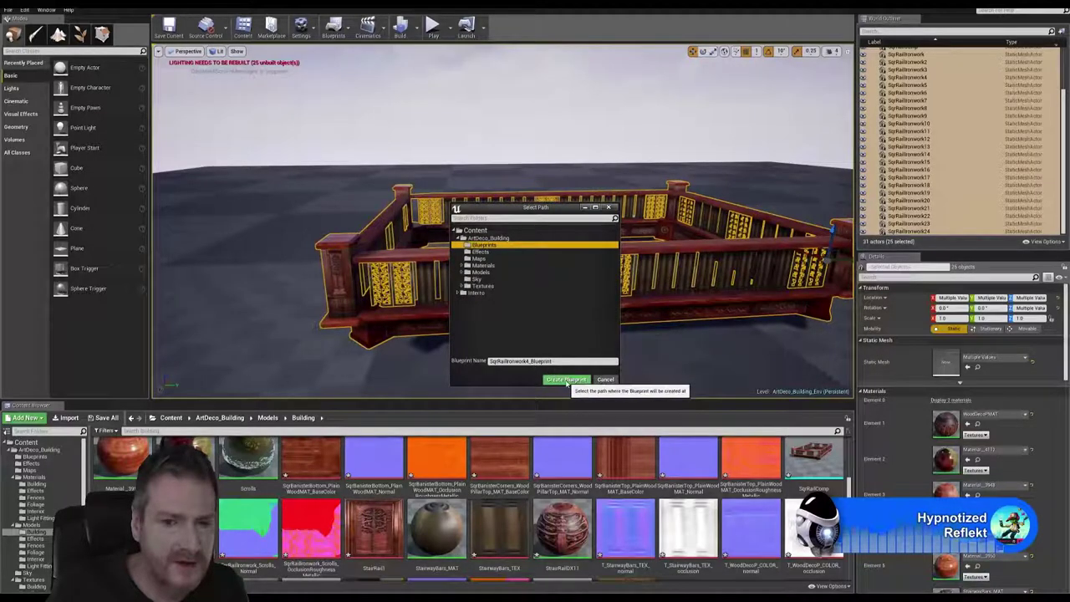
{"action": "left_click", "coordinate": [555, 379]}
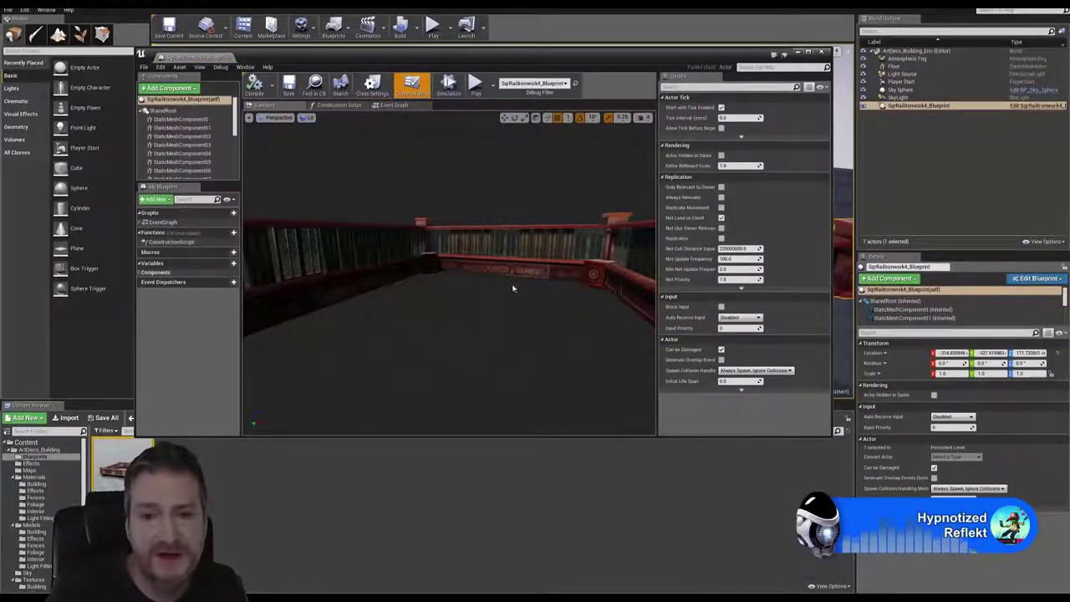
Reposition and enlarge the Blueprint editor window to view the combined railing.
{"action": "right_click_drag", "start_coordinate": [514, 289], "coordinate": [480, 288]}
{"action": "left_click_drag", "start_coordinate": [410, 288], "coordinate": [381, 284]}
{"action": "left_click_drag", "start_coordinate": [476, 59], "coordinate": [460, 32]}
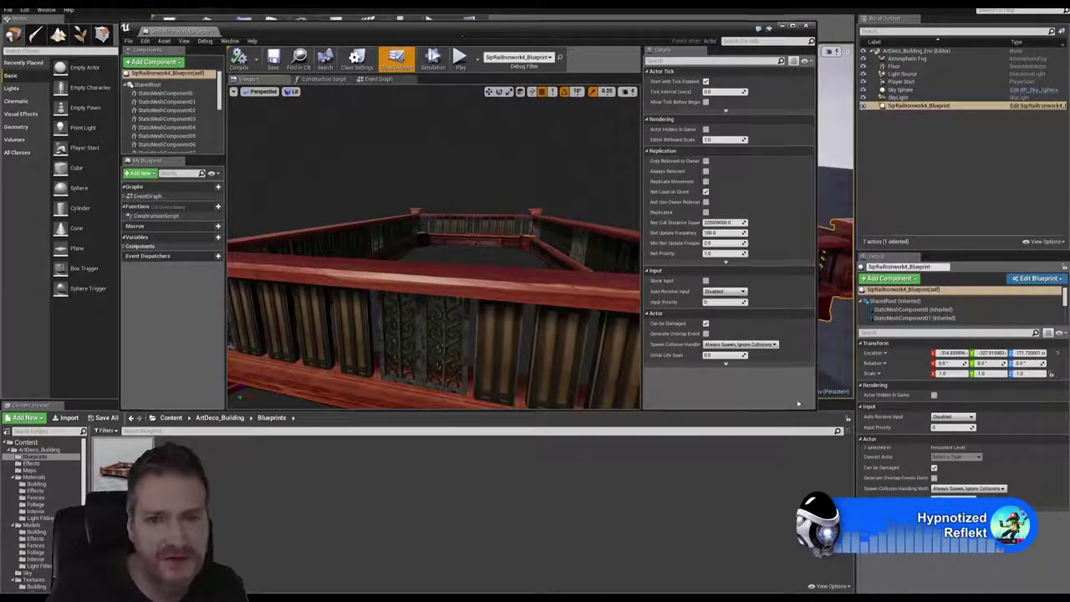
{"action": "left_click_drag", "start_coordinate": [817, 414], "coordinate": [977, 583]}
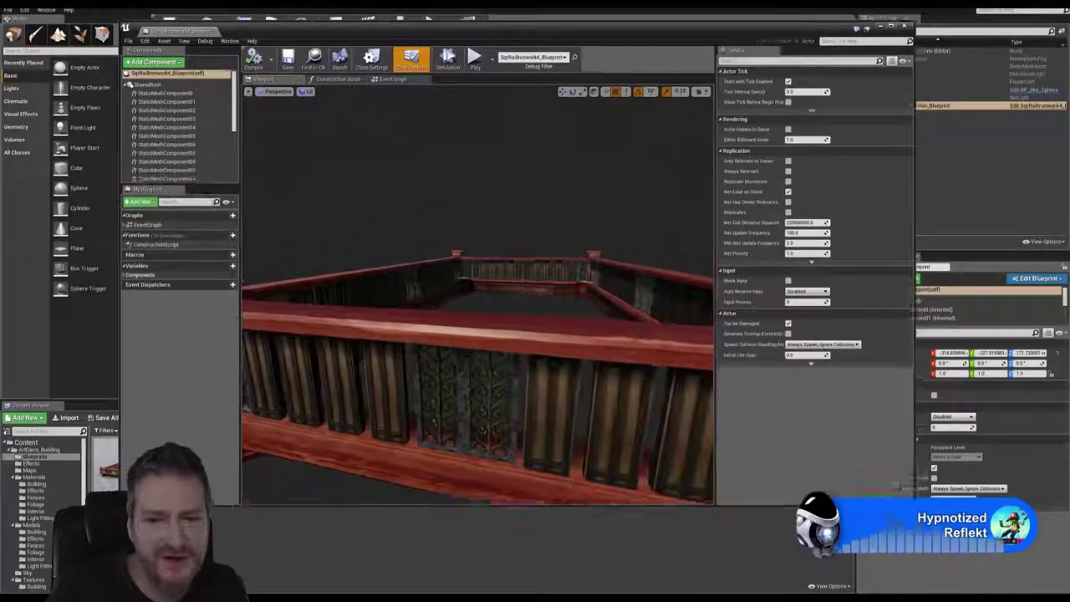
Examine the railing Blueprint's corner posts, rails and ironwork from several angles in its preview, and close the Blueprint editor.
{"action": "right_click_drag", "start_coordinate": [505, 335], "coordinate": [493, 355]}
{"action": "right_click_drag", "start_coordinate": [561, 335], "coordinate": [535, 335]}
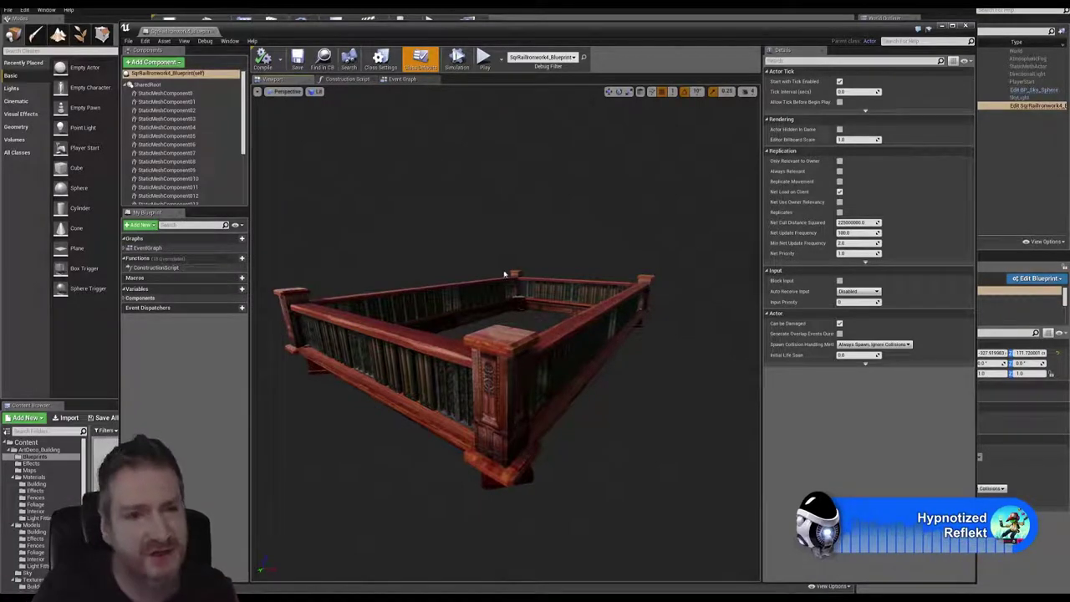
{"action": "left_click_drag", "start_coordinate": [373, 285], "coordinate": [374, 344]}
{"action": "right_click_drag", "start_coordinate": [373, 285], "coordinate": [401, 289]}
{"action": "right_click_drag", "start_coordinate": [335, 401], "coordinate": [460, 413]}
{"action": "right_click_drag", "start_coordinate": [461, 323], "coordinate": [454, 279]}
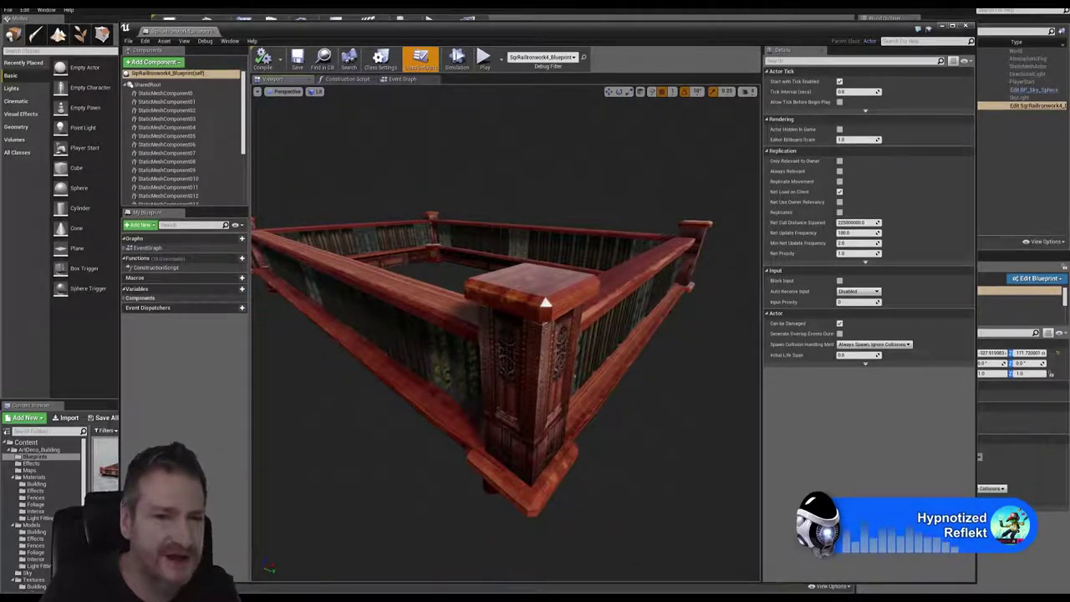
{"action": "left_click_drag", "start_coordinate": [544, 302], "coordinate": [558, 278]}
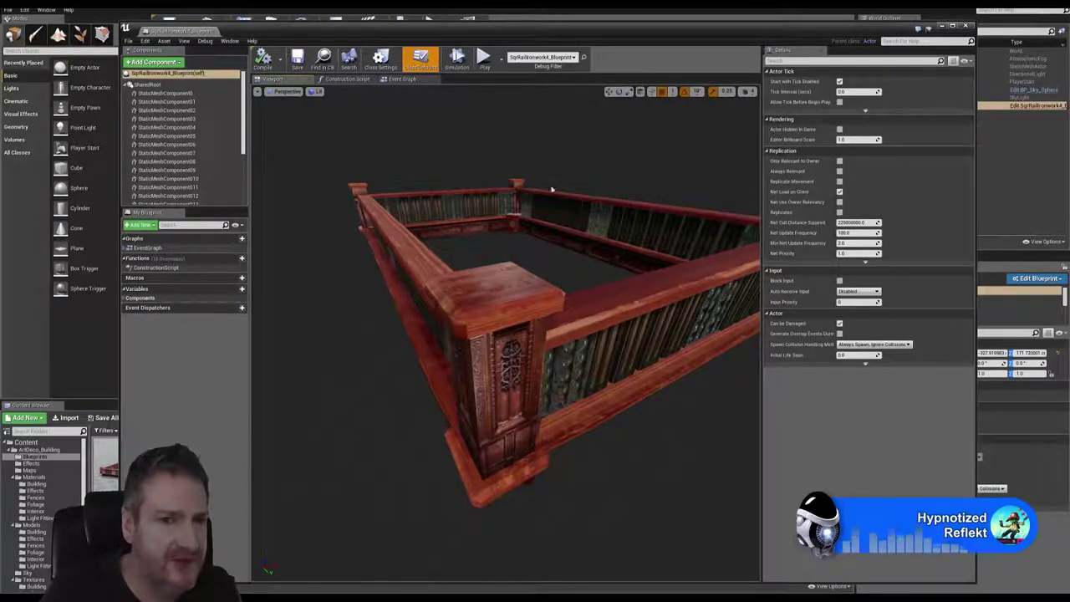
{"action": "right_click_drag", "start_coordinate": [600, 196], "coordinate": [578, 203]}
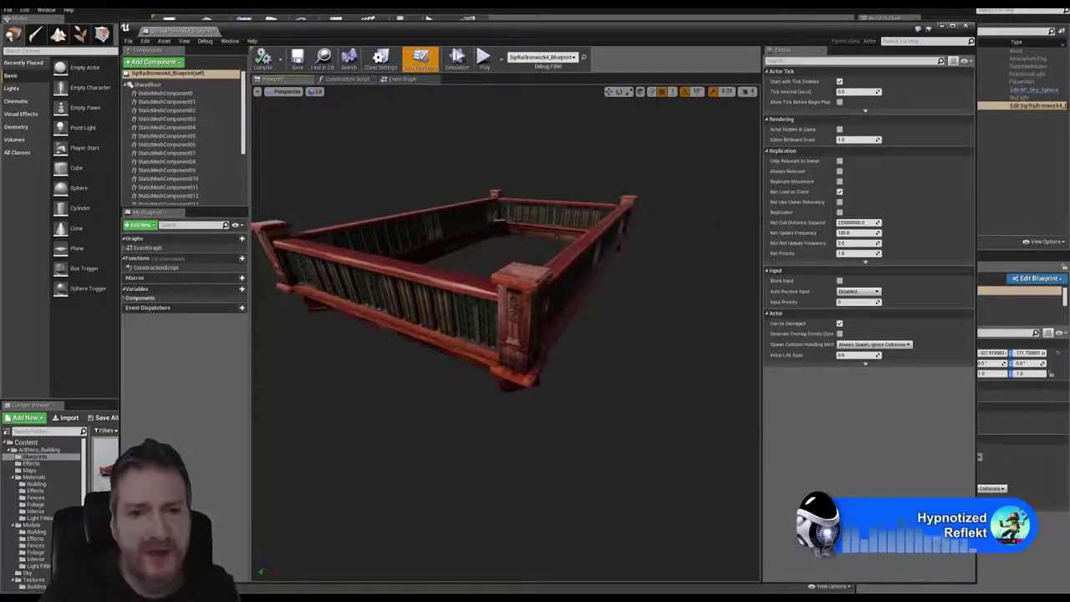
{"action": "left_click", "coordinate": [968, 26]}
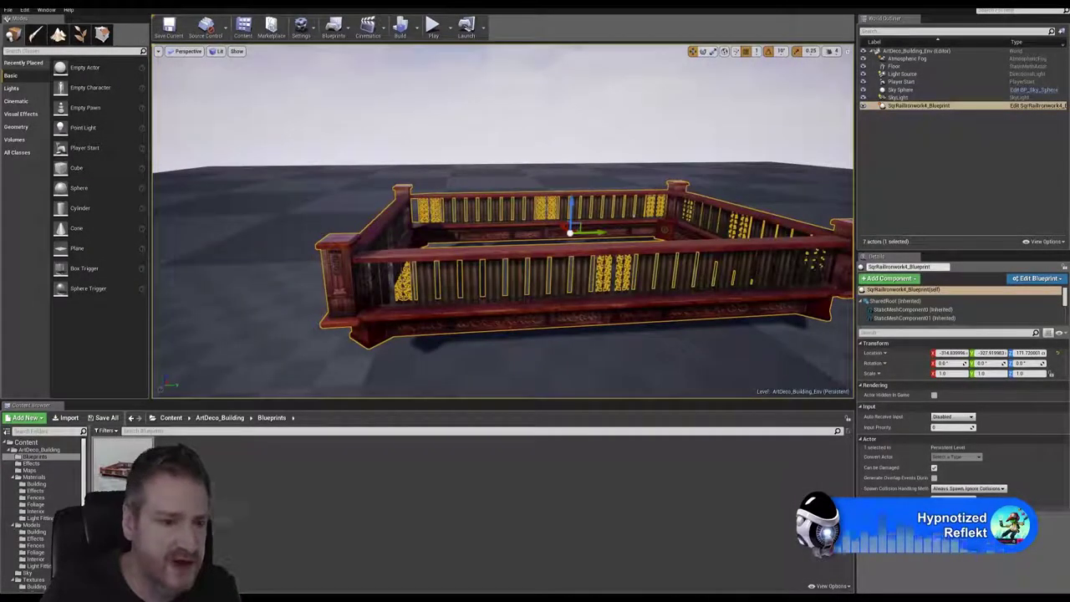
Deselect the railing Blueprint in the level and examine the assembled railing from several angles.
{"action": "right_click_drag", "start_coordinate": [485, 334], "coordinate": [579, 339]}
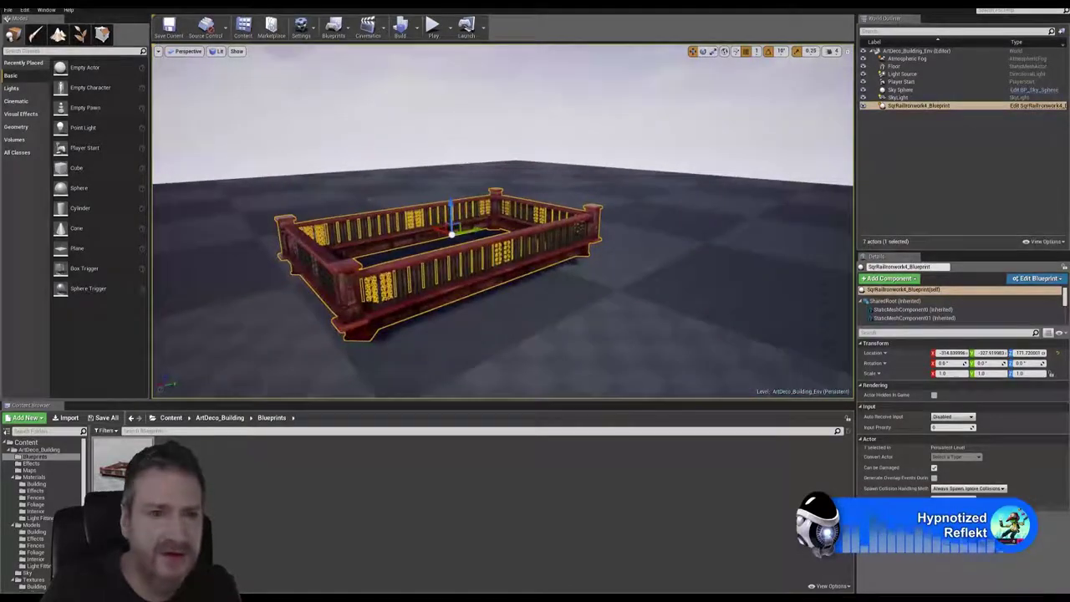
{"action": "left_click", "coordinate": [269, 147]}
{"action": "right_click_drag", "start_coordinate": [268, 147], "coordinate": [214, 122]}
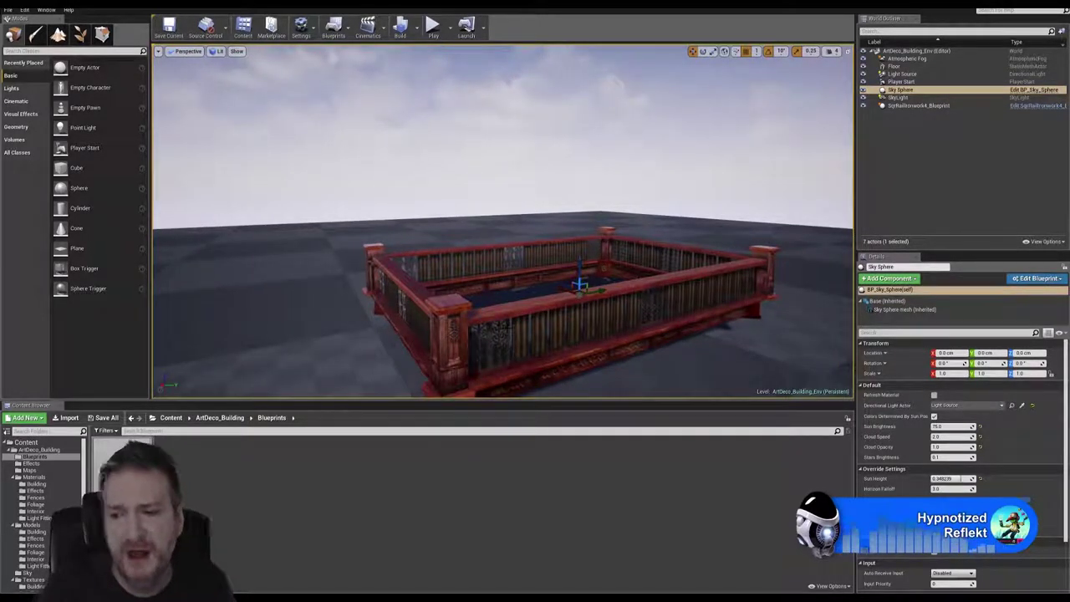
{"action": "right_click_drag", "start_coordinate": [528, 243], "coordinate": [547, 255]}
{"action": "left_click_drag", "start_coordinate": [546, 256], "coordinate": [557, 275]}
{"action": "right_click_drag", "start_coordinate": [558, 275], "coordinate": [566, 312]}
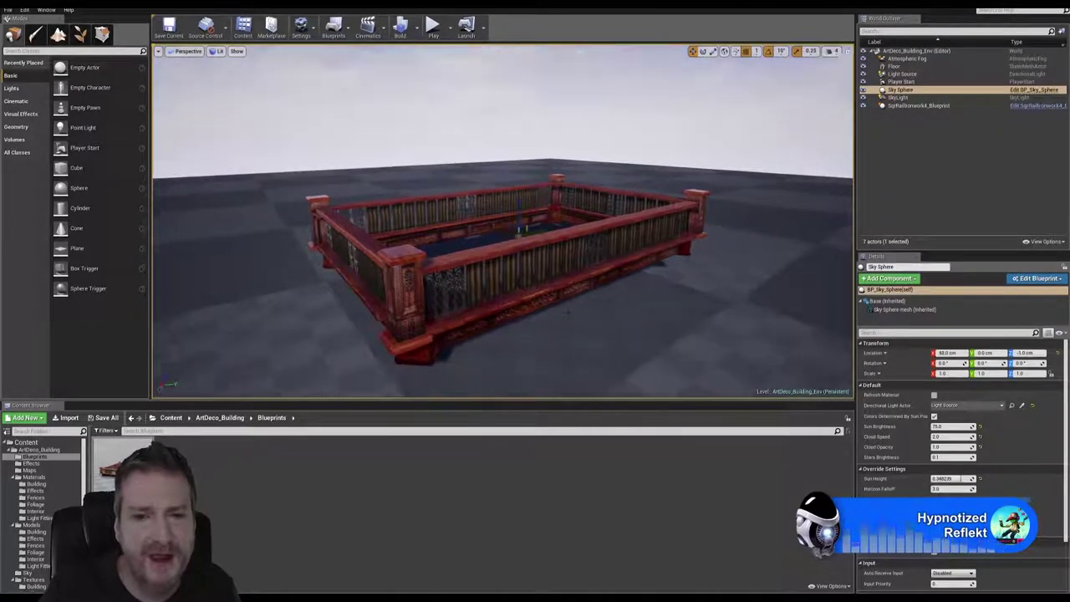